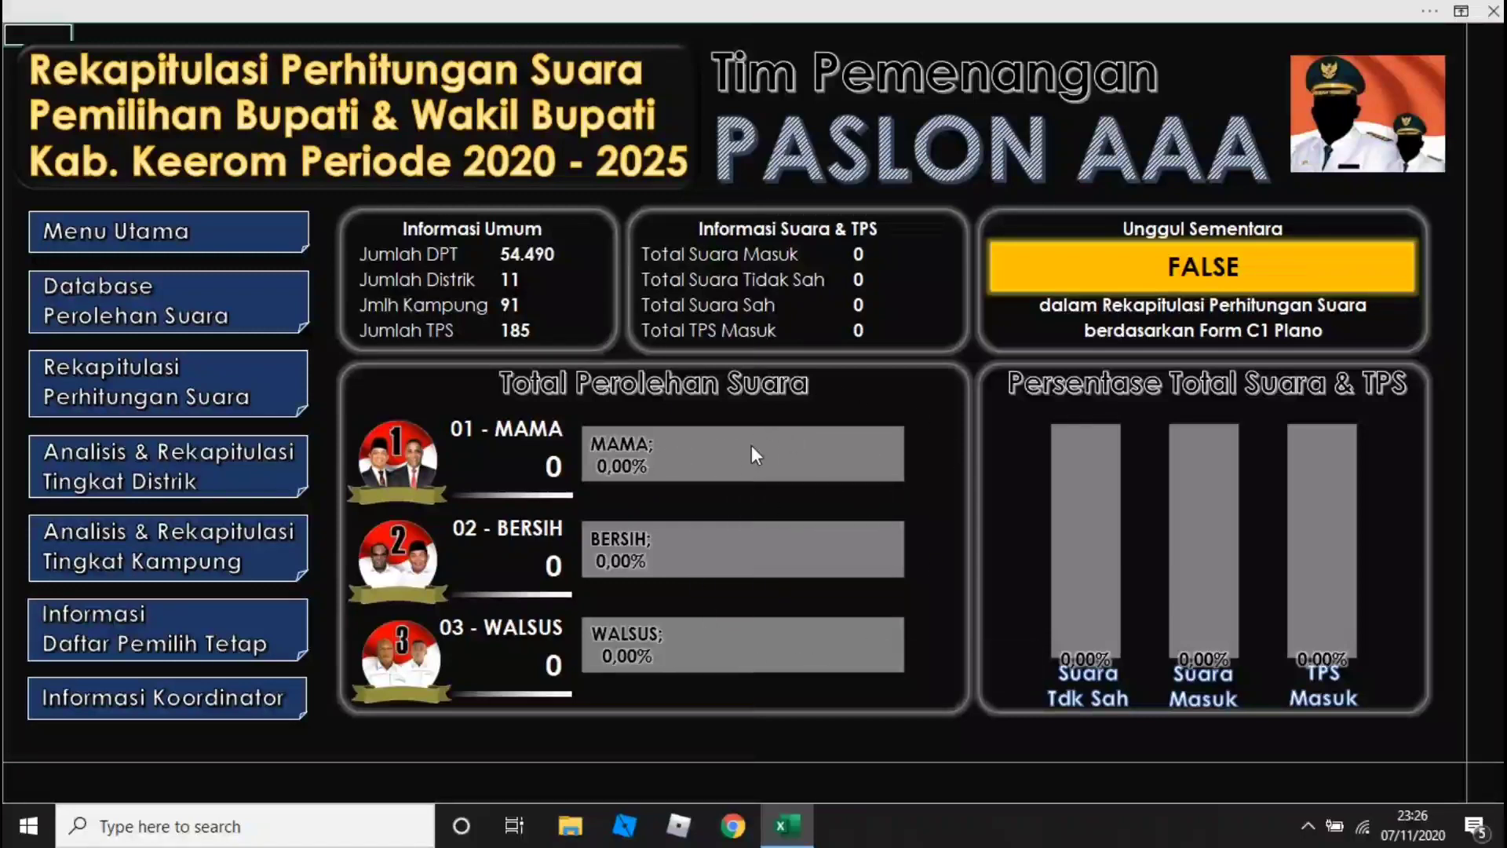
Examine the dashboard's Jumlah DPT, Jumlah TPS and Total TPS Masuk figures alongside the Suara Masuk and TPS Masuk percentage bars
{"action": "mouse_move", "coordinate": [751, 446]}
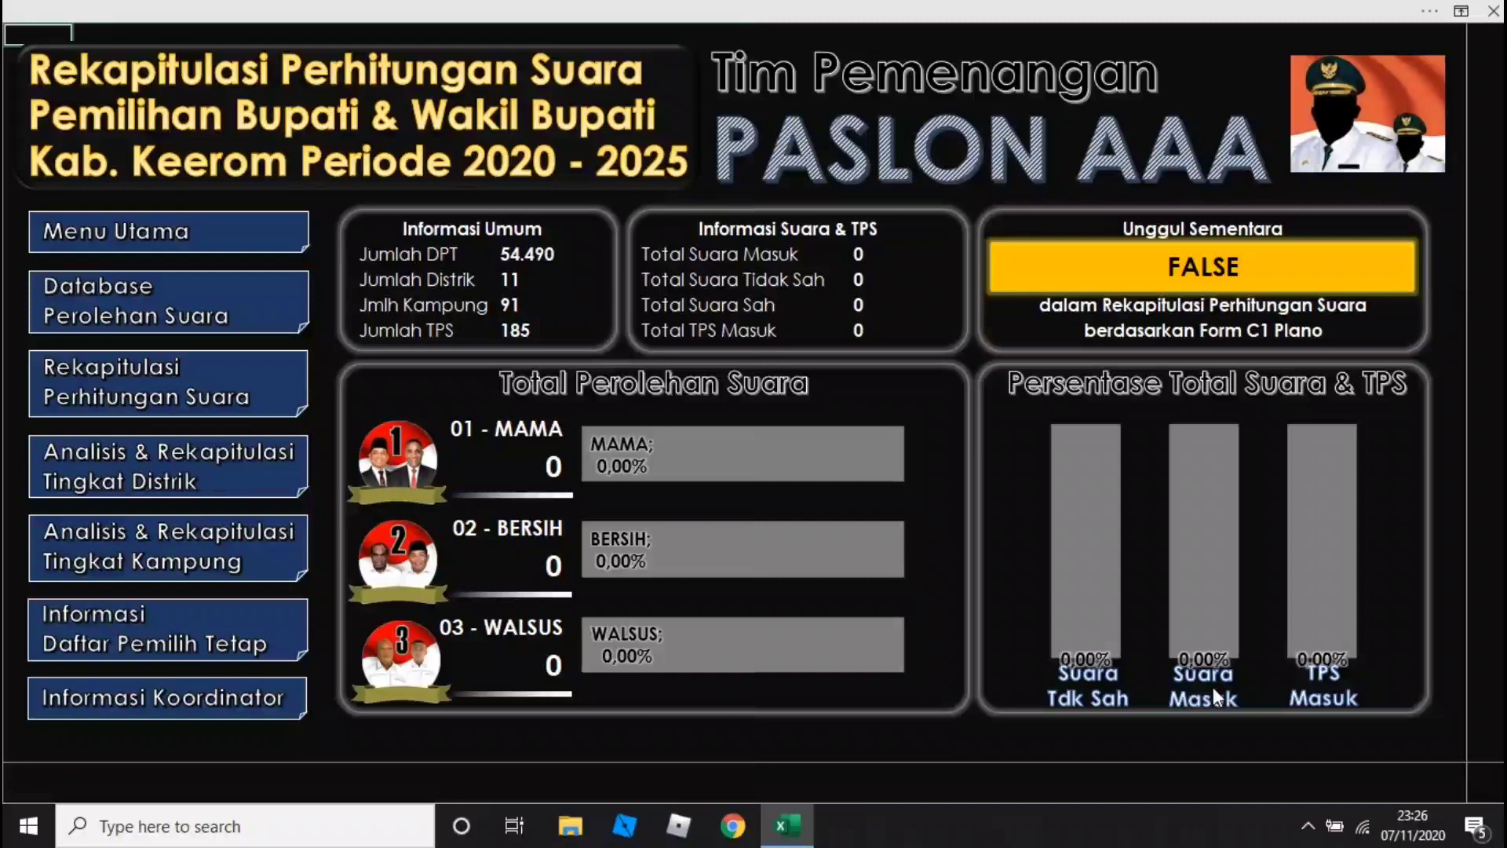
{"action": "left_click", "coordinate": [525, 253]}
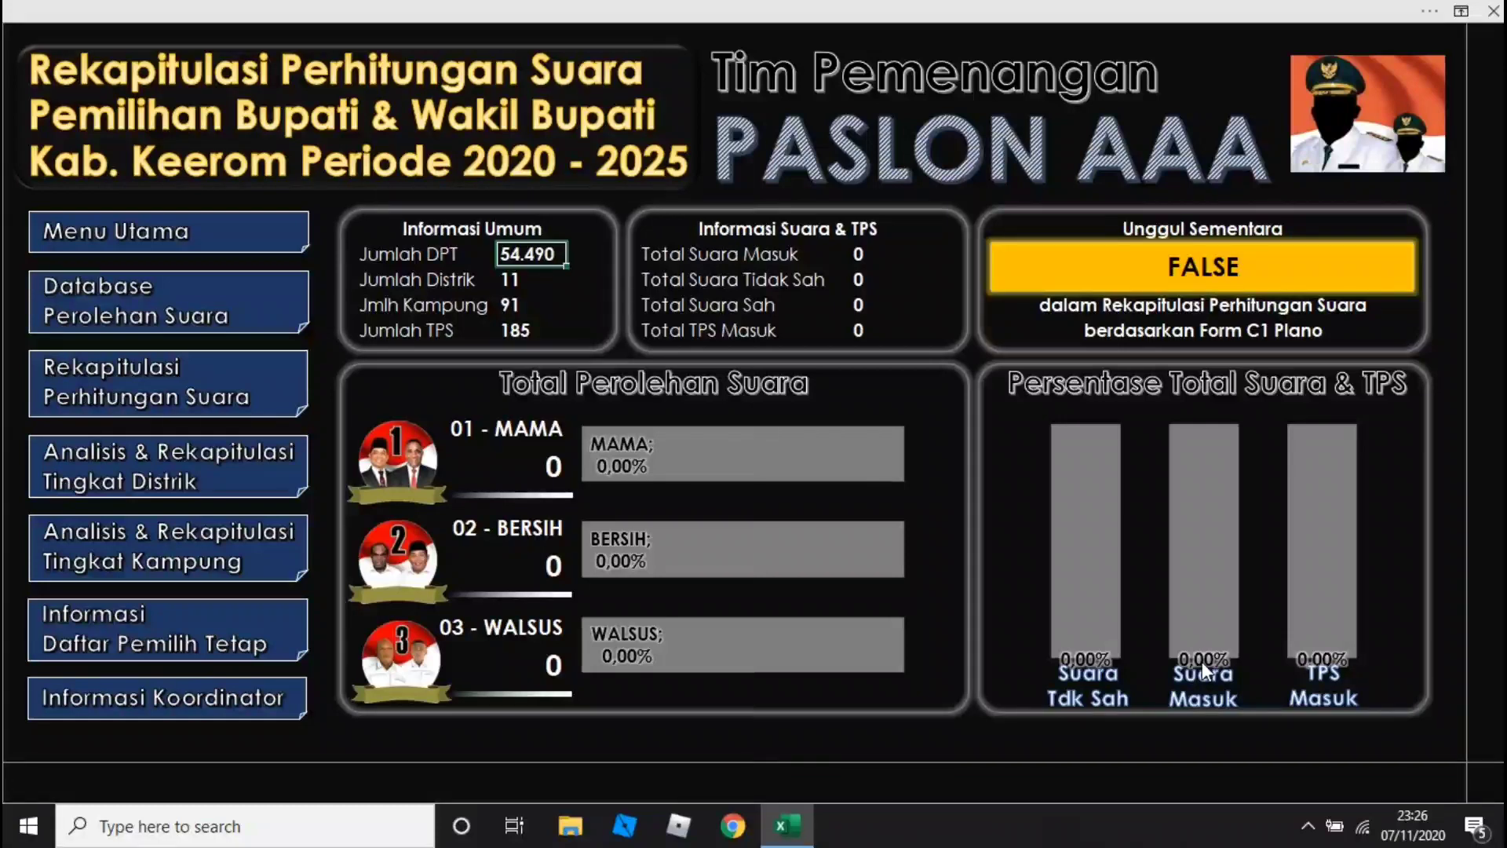
{"action": "mouse_move", "coordinate": [1202, 628]}
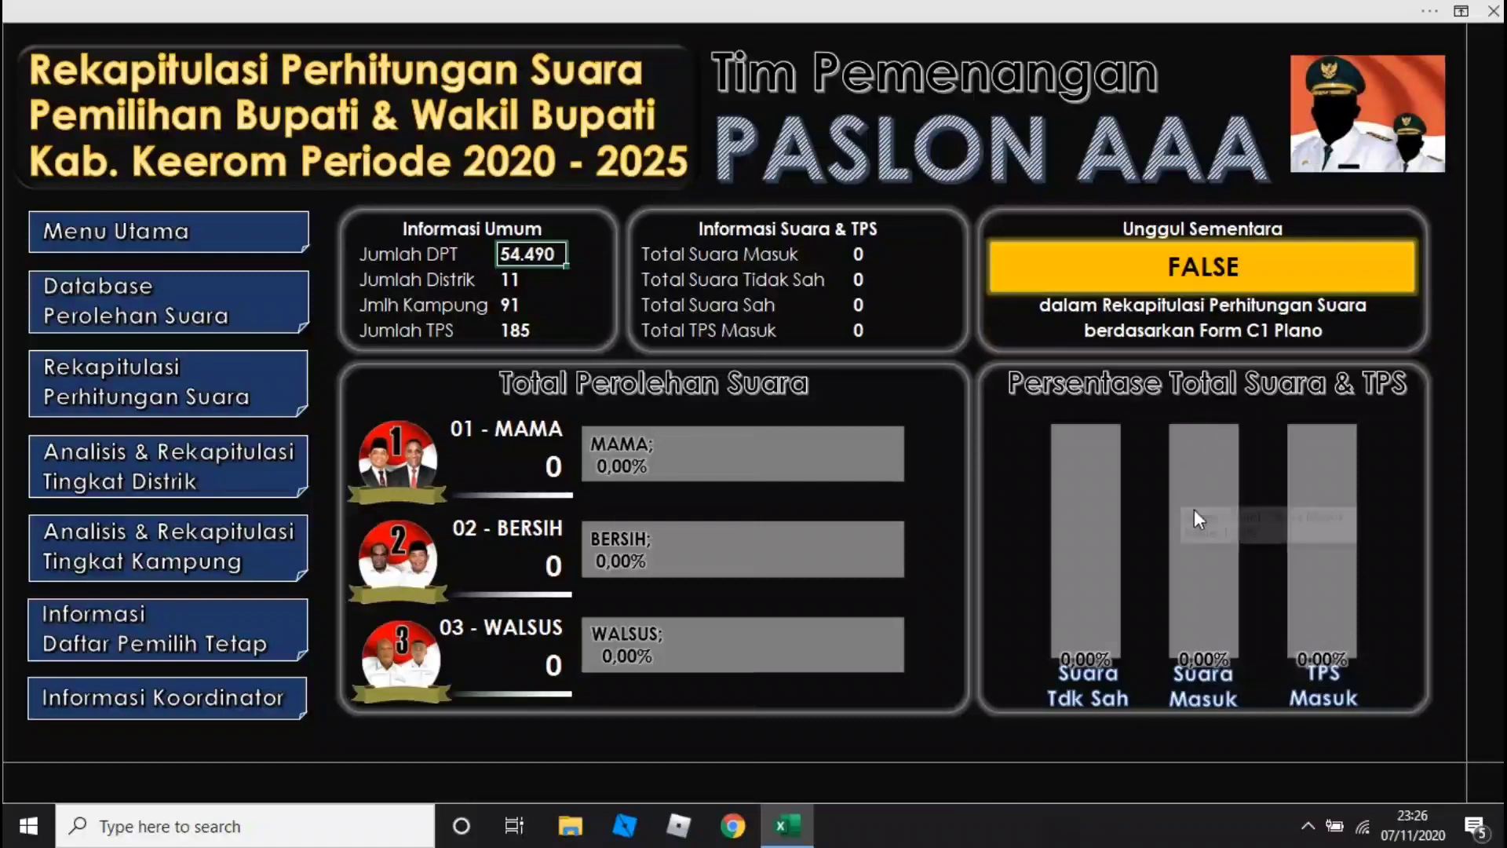
{"action": "mouse_move", "coordinate": [1195, 437]}
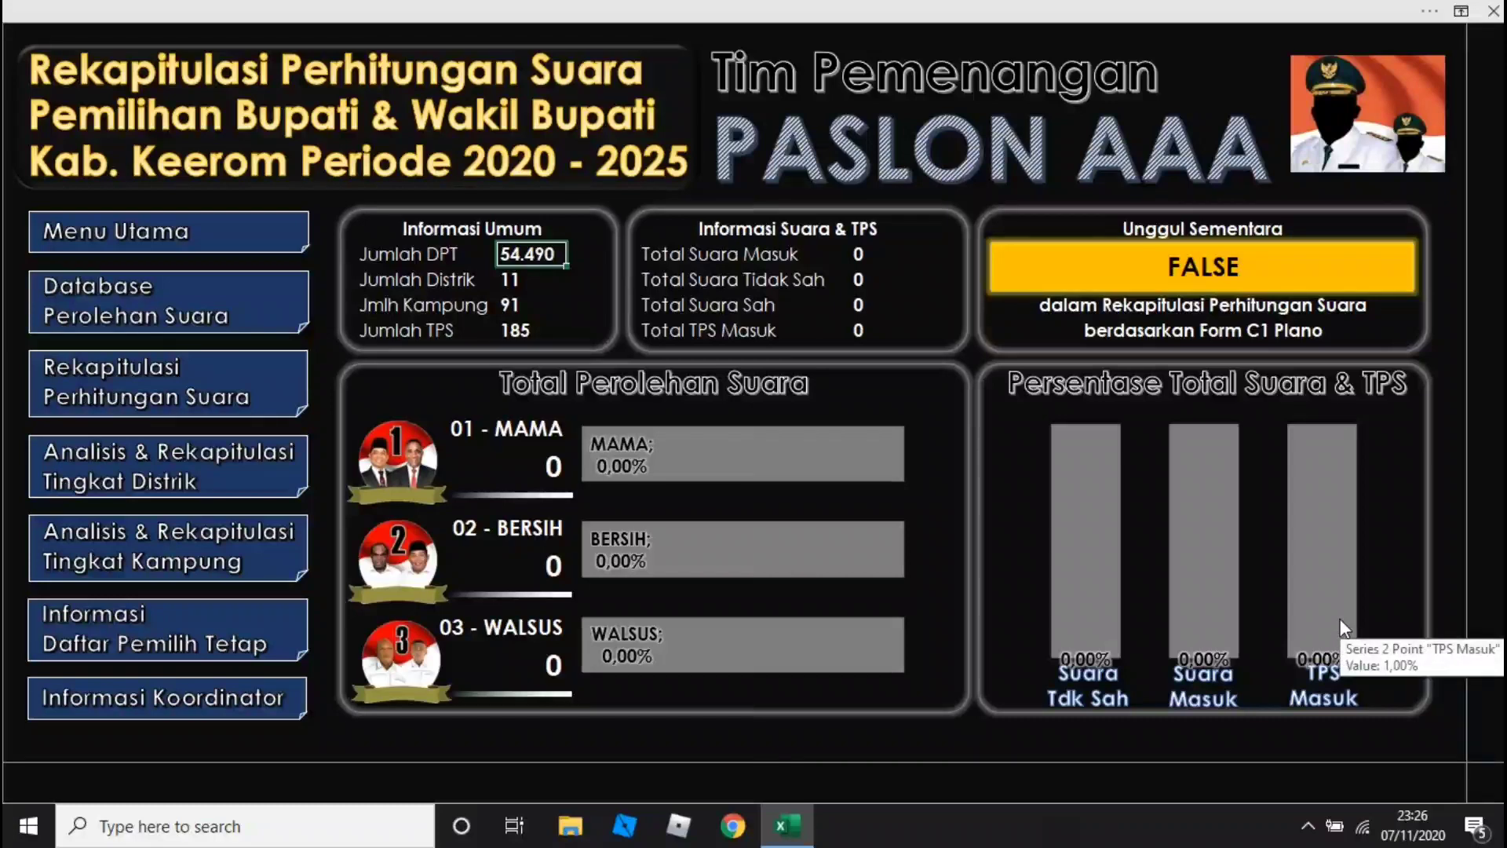
{"action": "left_click", "coordinate": [503, 330]}
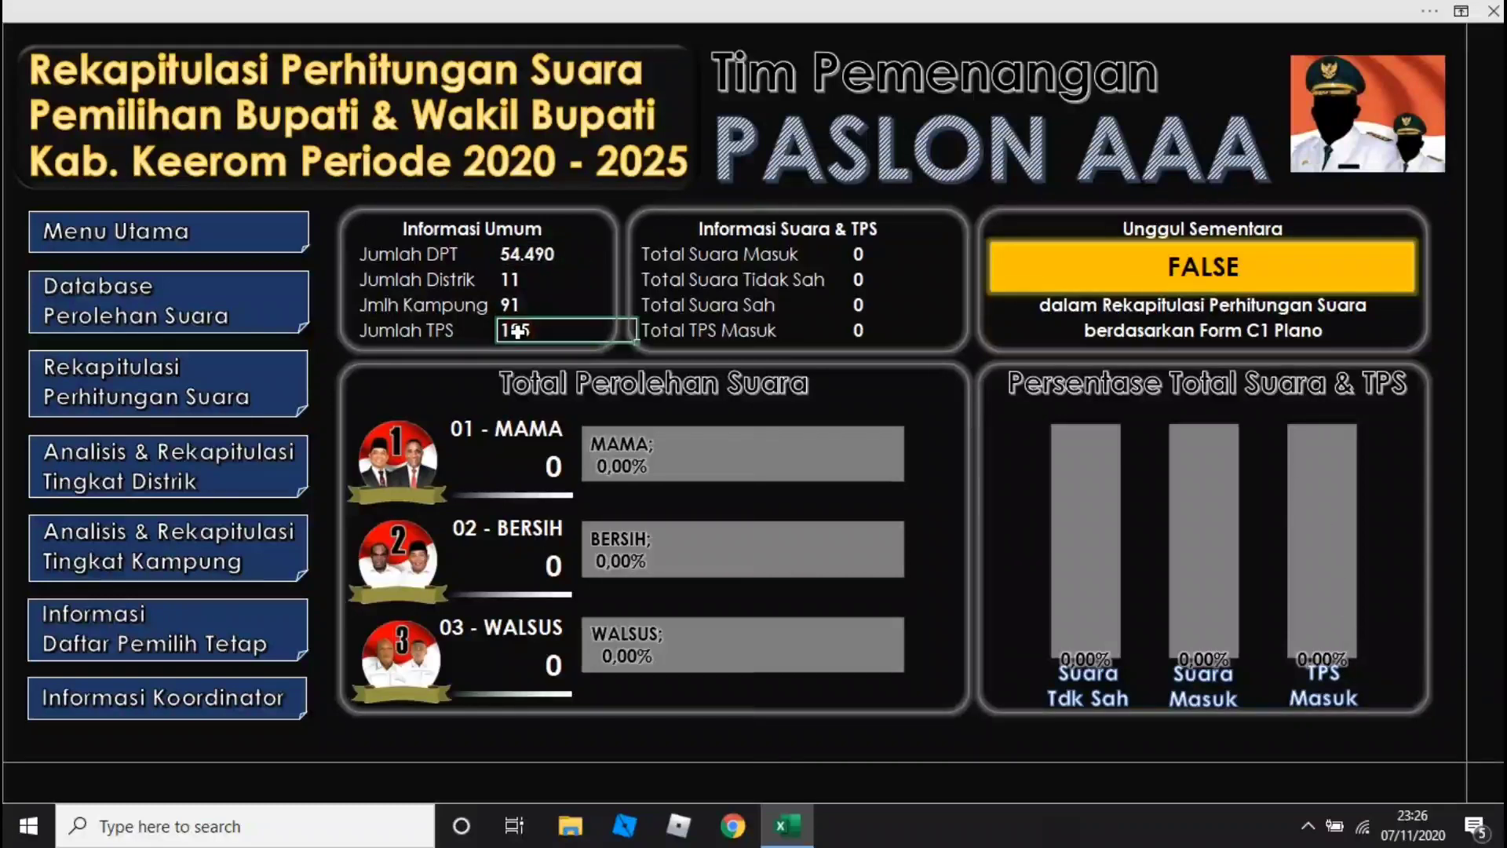
{"action": "left_click", "coordinate": [857, 332]}
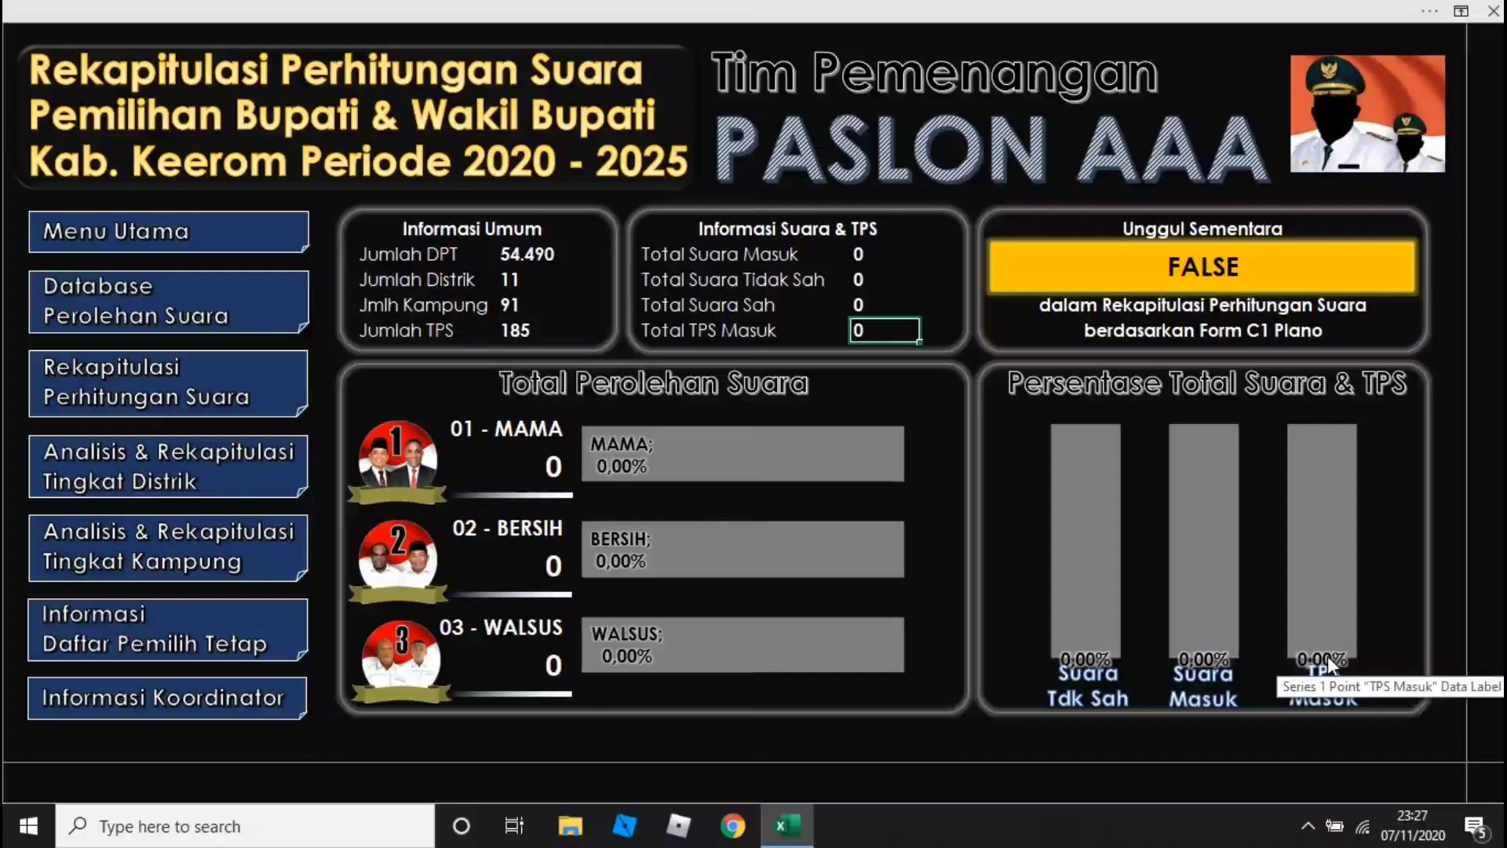
{"action": "mouse_move", "coordinate": [1328, 480]}
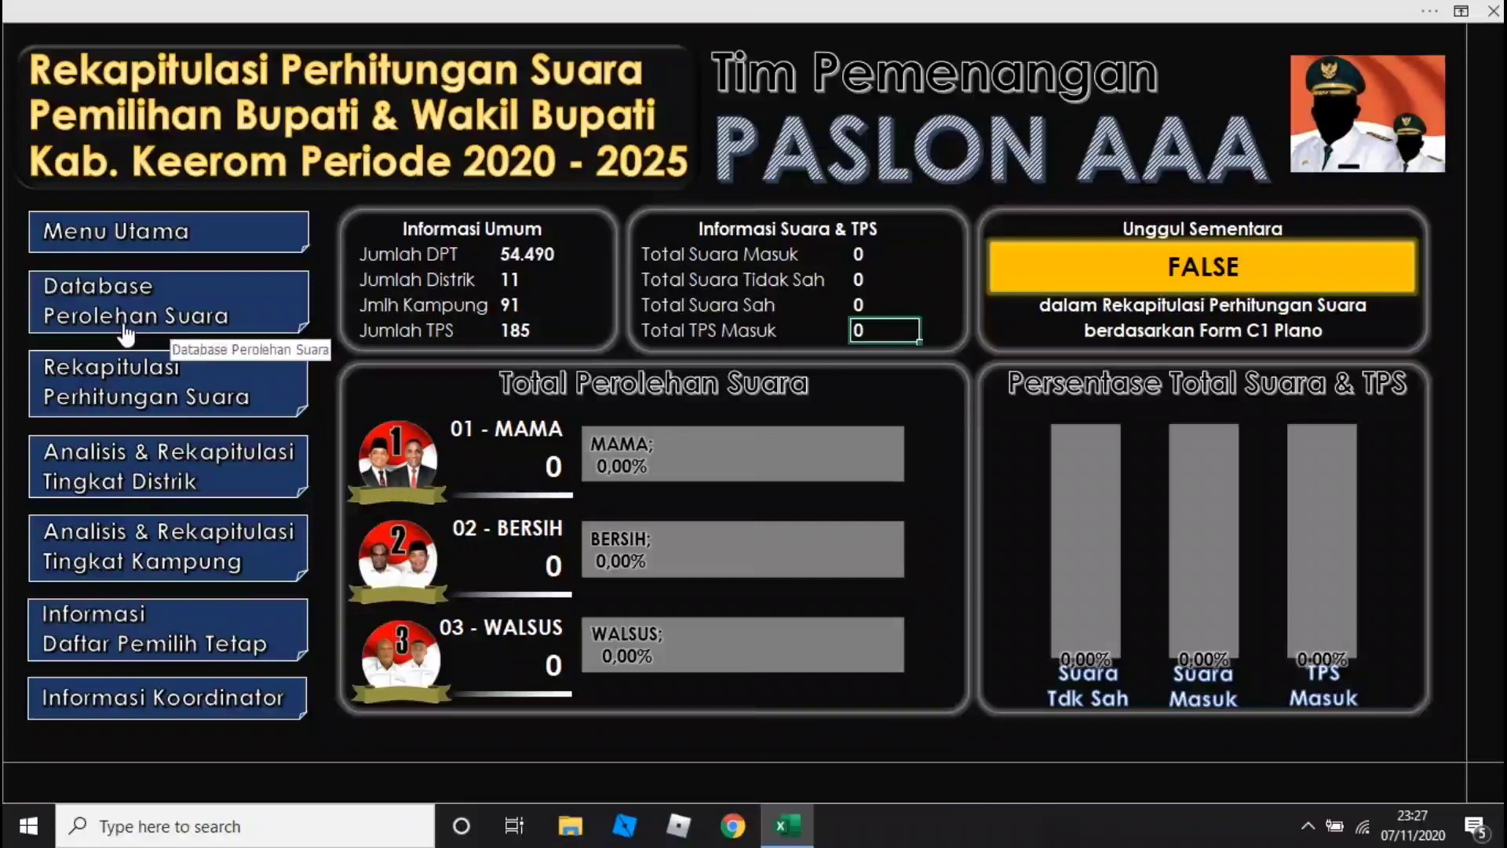
Open the village-level (Tingkat Kampung) analysis and display the vote summary and vote differences for Arso Kota in Arso district
{"action": "left_click", "coordinate": [164, 571]}
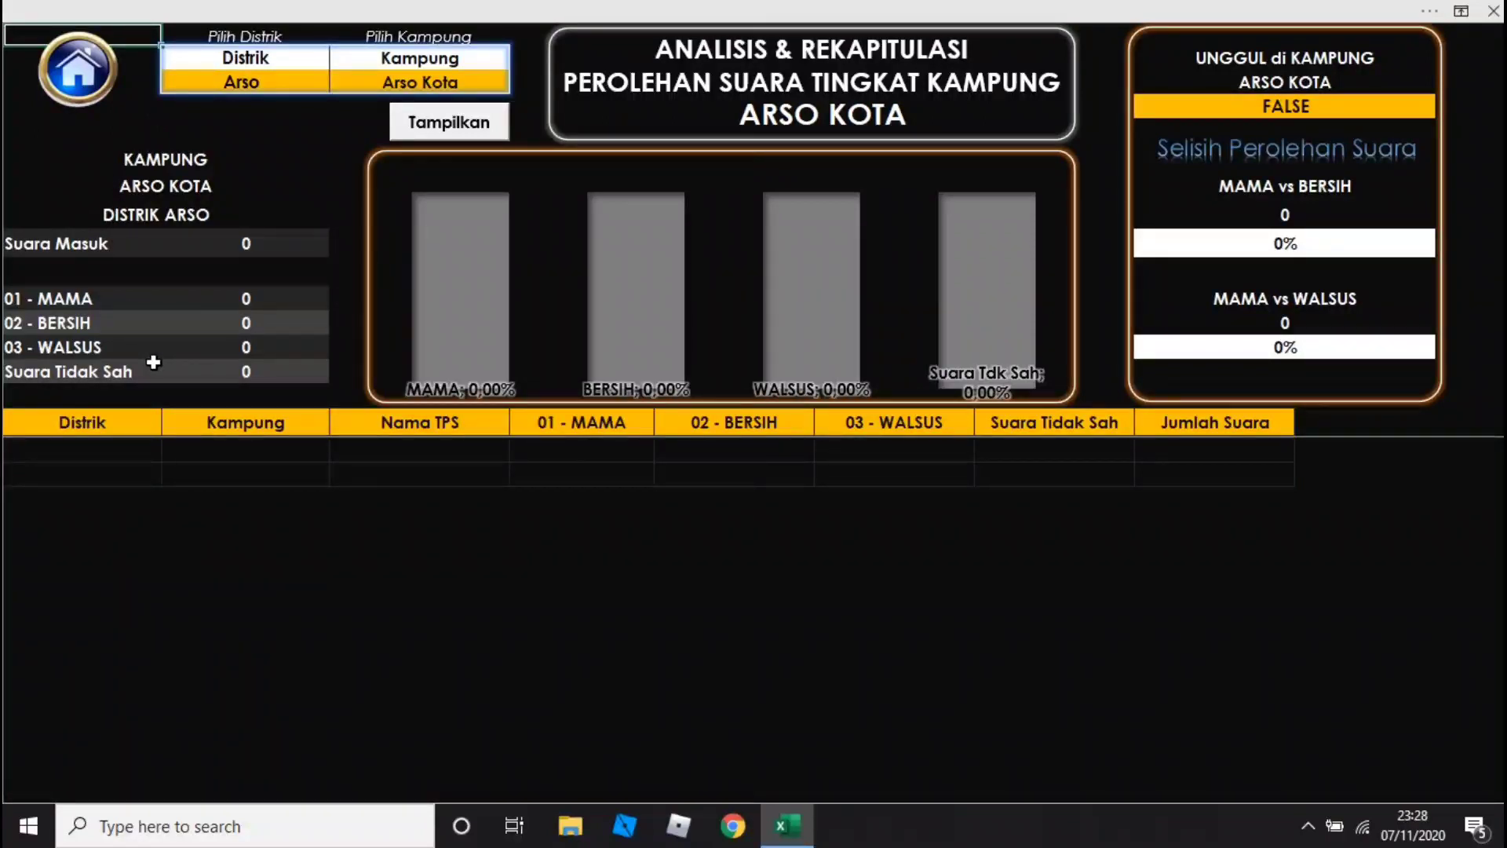
{"action": "left_click", "coordinate": [245, 81]}
{"action": "key", "text": "alt+Down"}
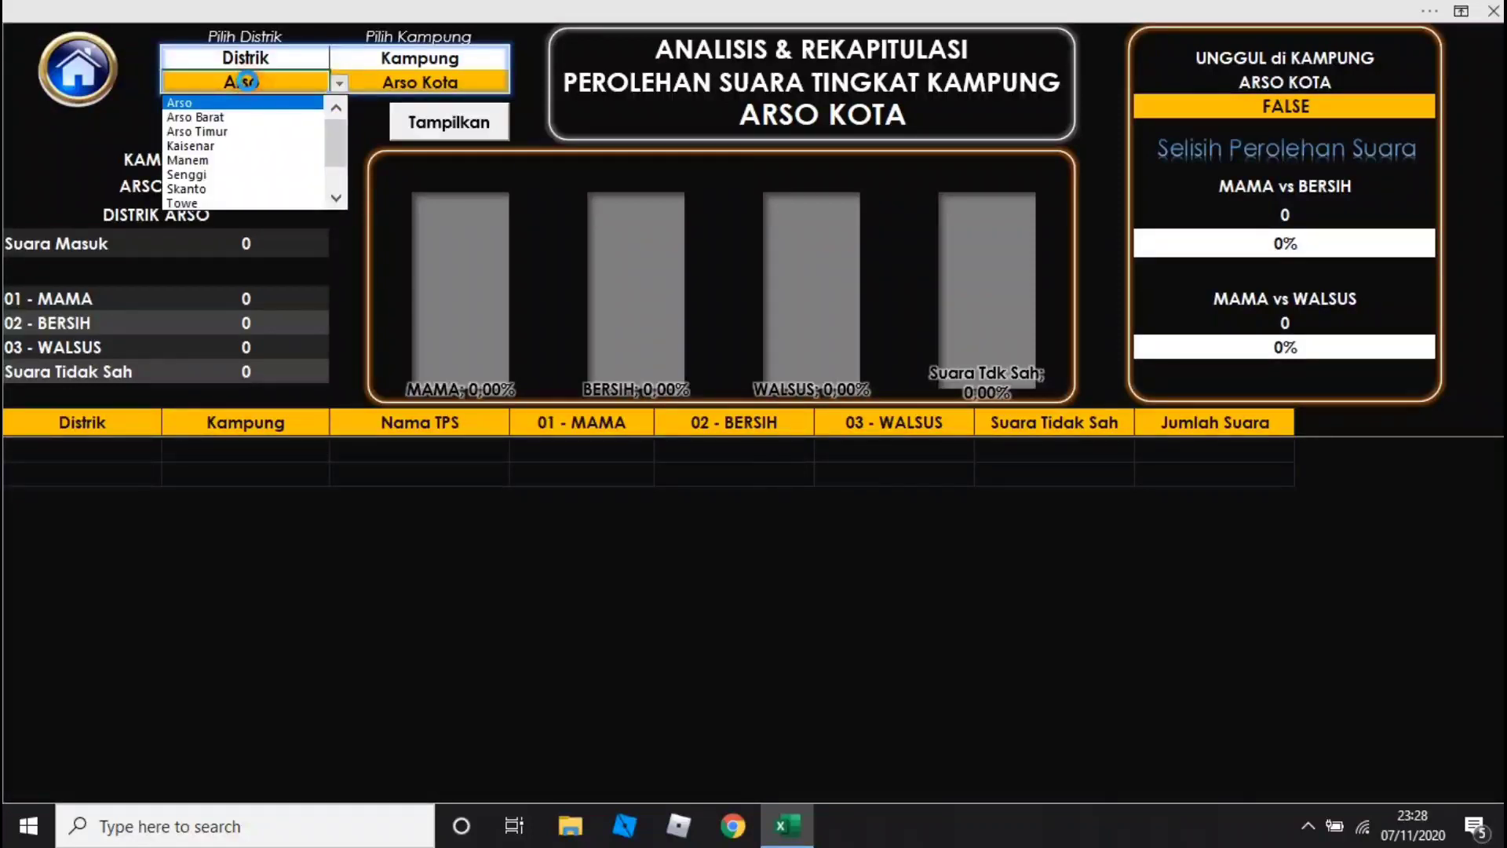
{"action": "left_click", "coordinate": [447, 85]}
{"action": "key", "text": "alt+Down"}
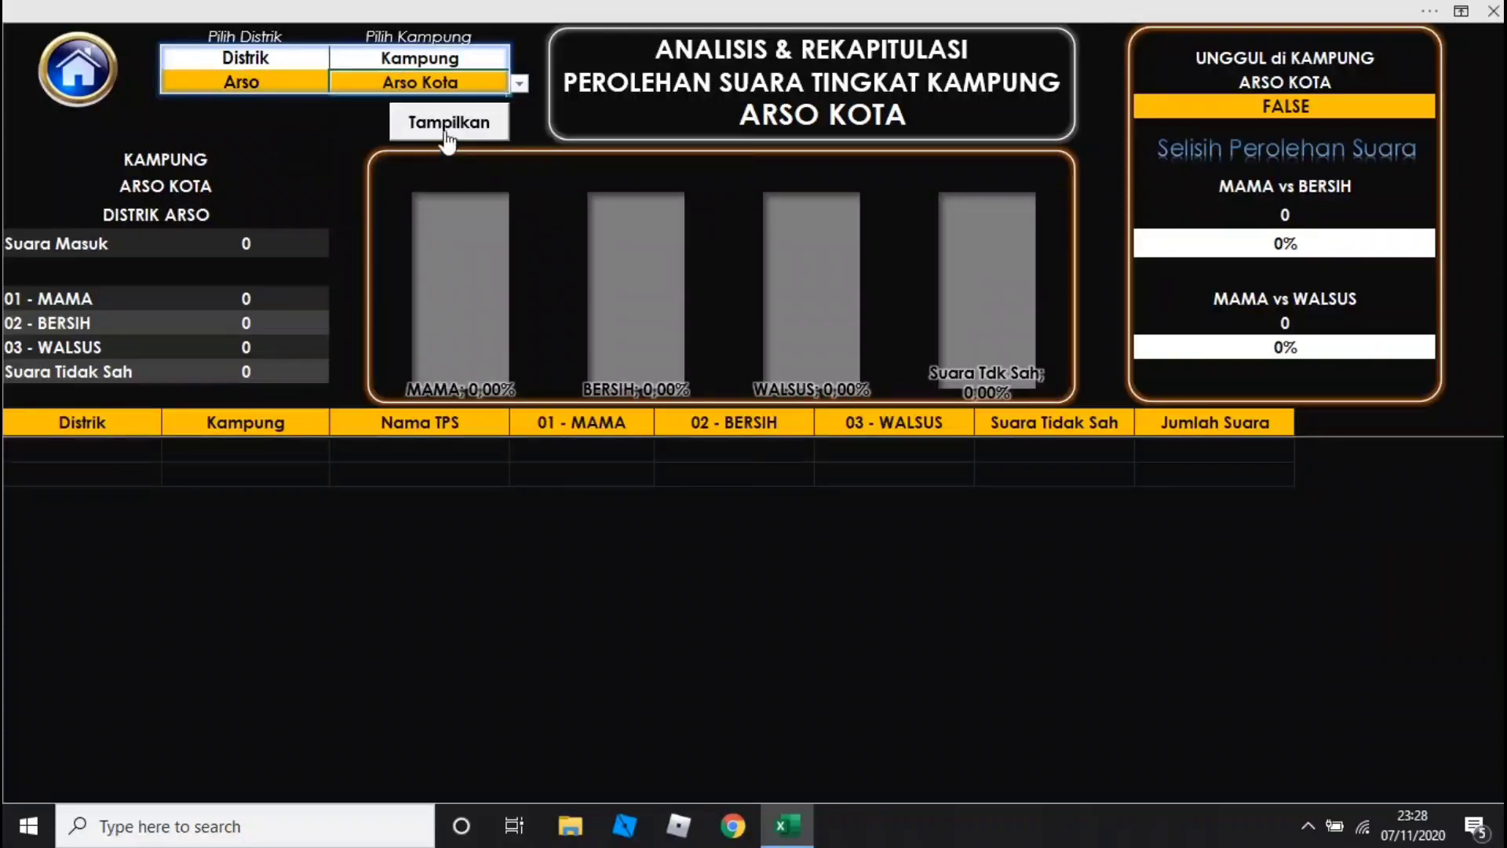
{"action": "left_click", "coordinate": [449, 126]}
{"action": "left_click_drag", "start_coordinate": [15, 245], "coordinate": [295, 372]}
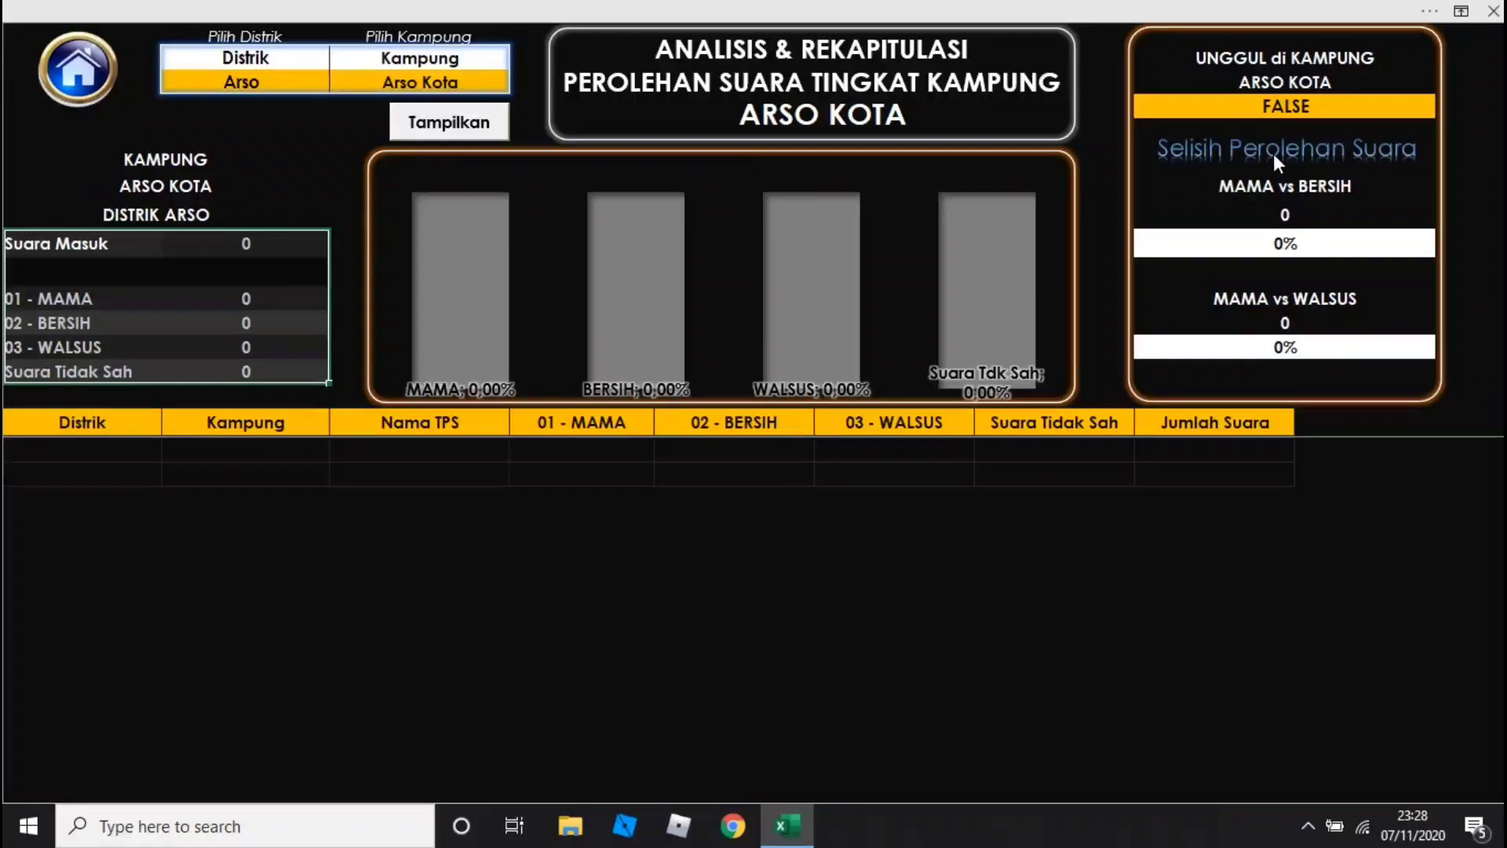
{"action": "left_click", "coordinate": [1259, 186]}
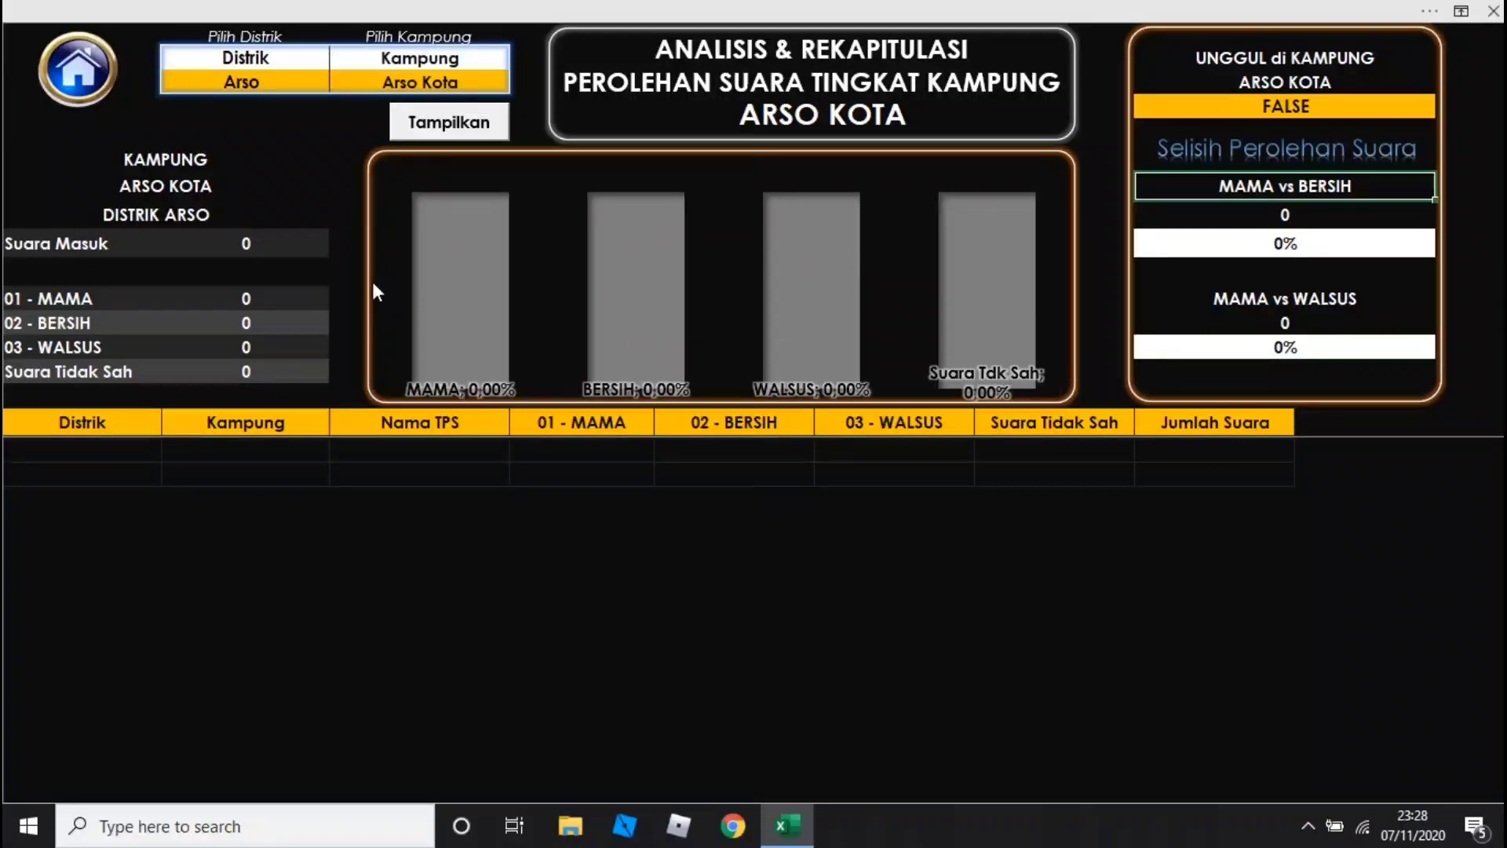
Set the village analysis to district Arso Barat and village Baburia
{"action": "left_click", "coordinate": [289, 87]}
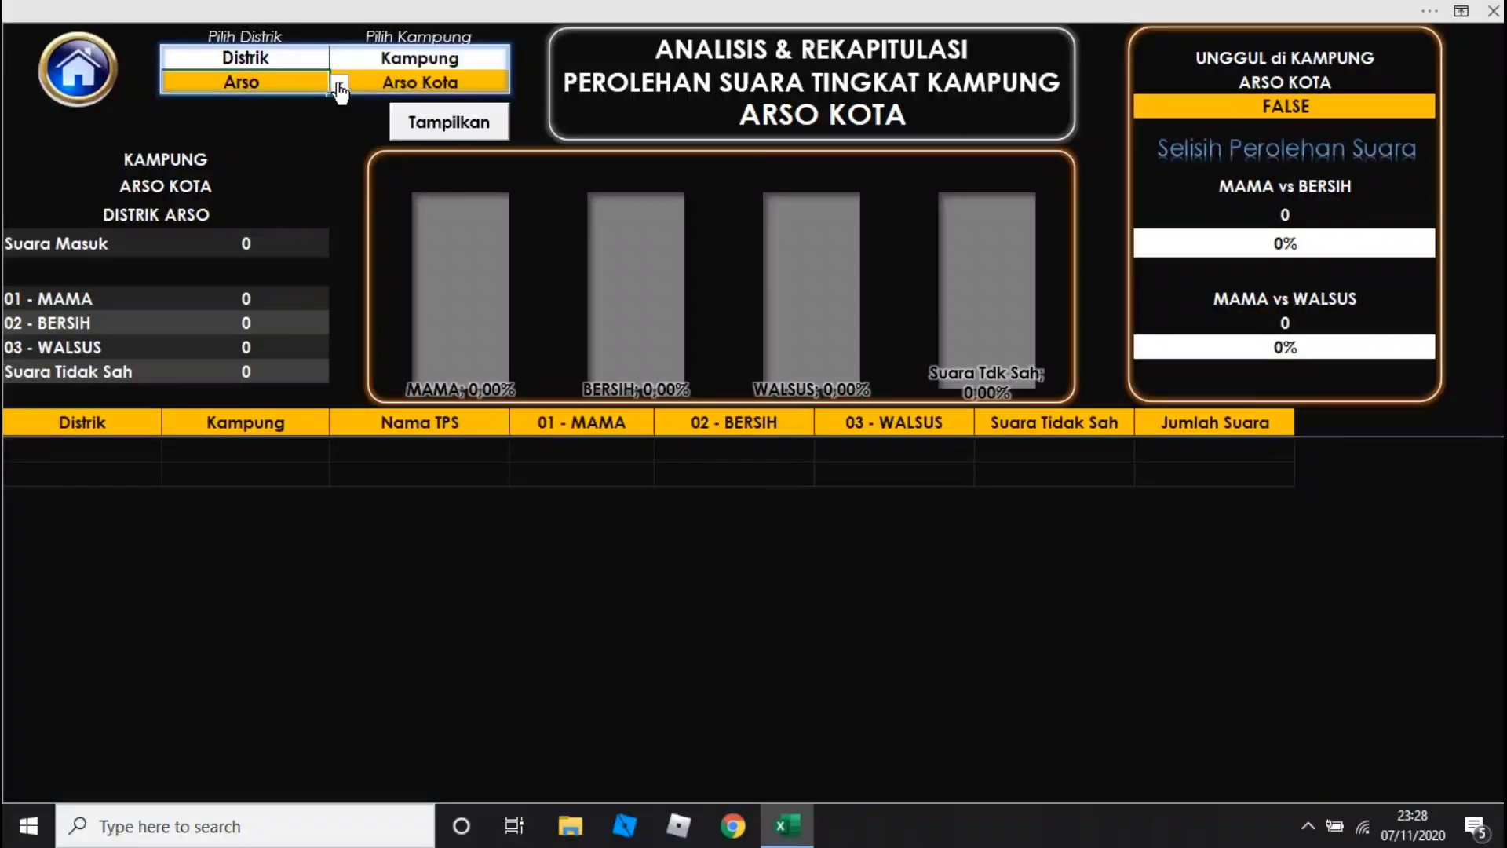
{"action": "left_click", "coordinate": [339, 83]}
{"action": "left_click", "coordinate": [229, 120]}
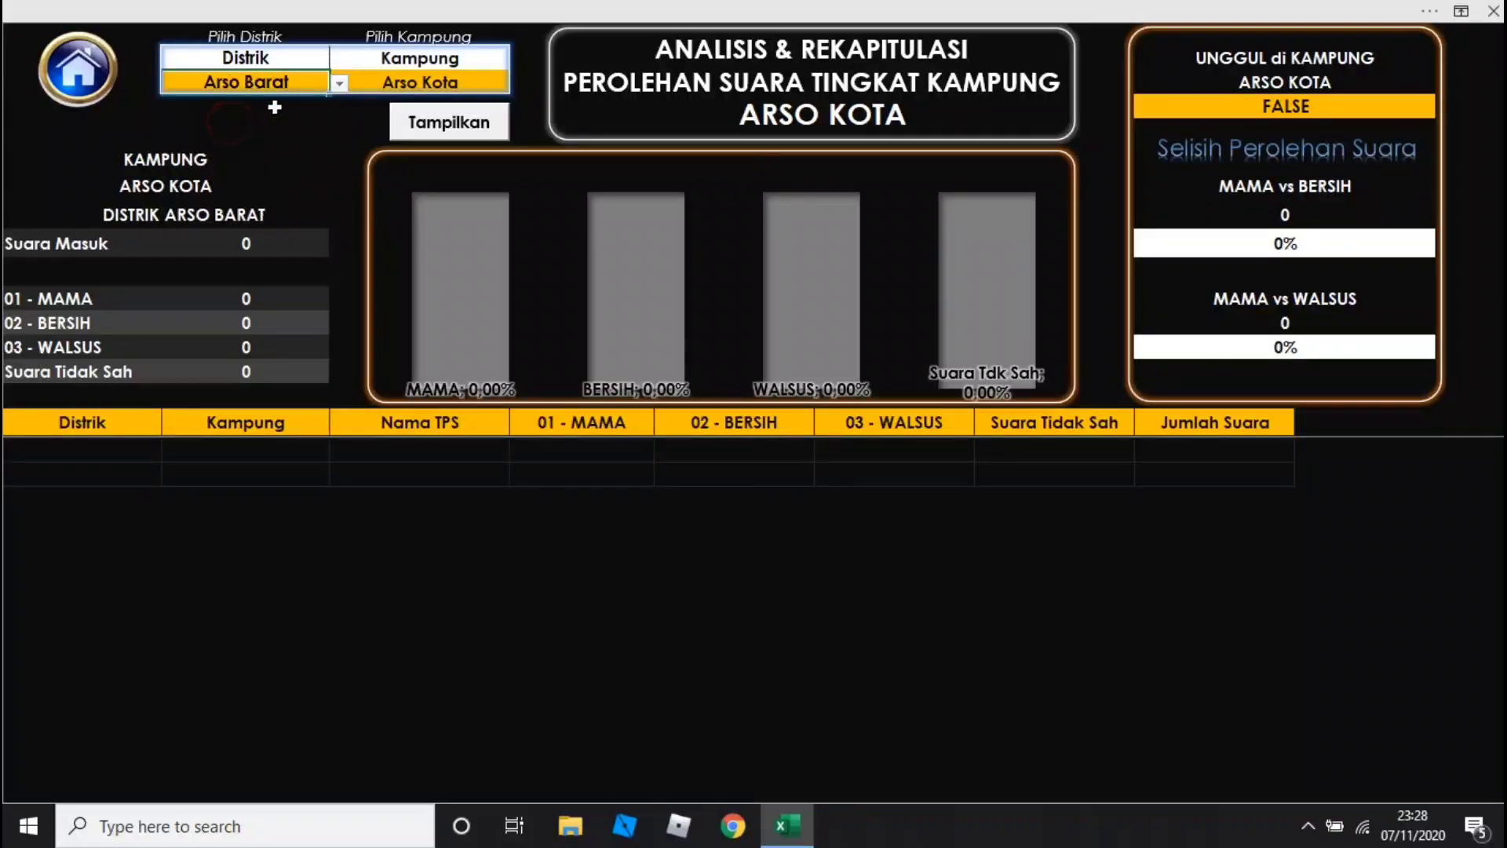
{"action": "left_click", "coordinate": [491, 88]}
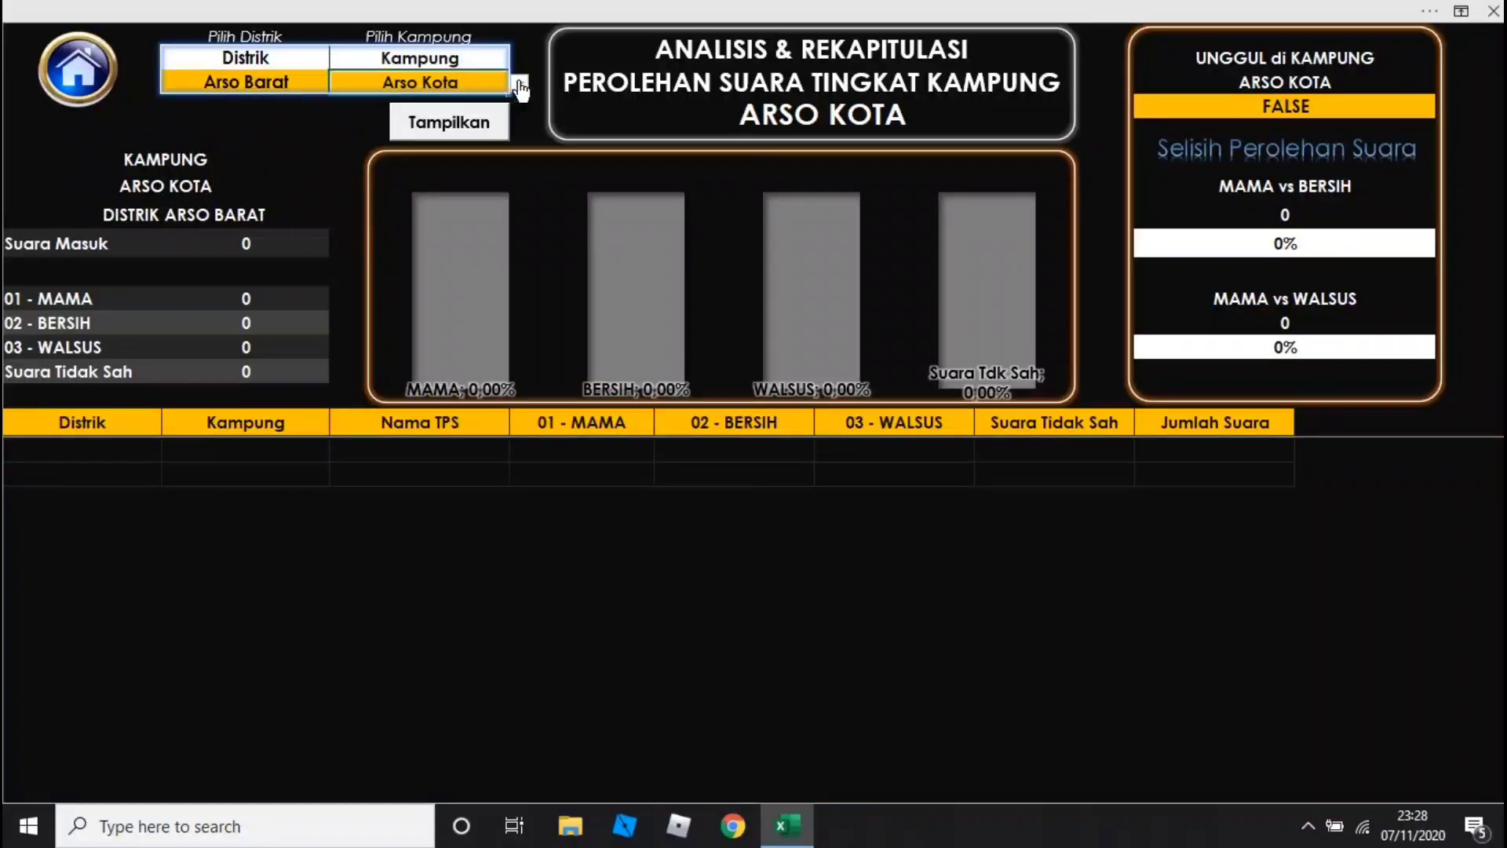
{"action": "left_click", "coordinate": [520, 84]}
{"action": "left_click", "coordinate": [413, 106]}
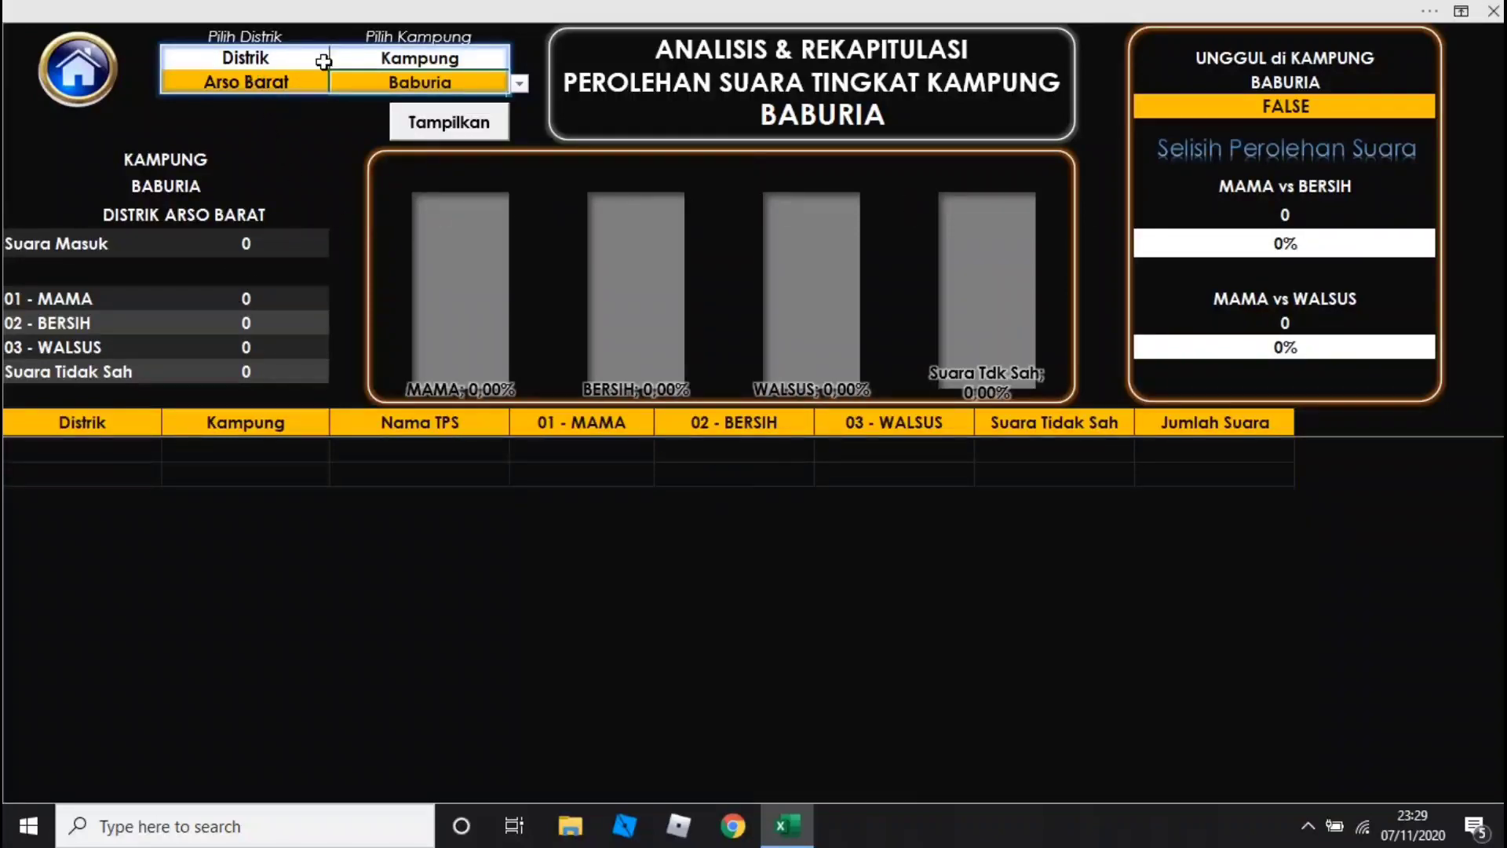
Return to the main dashboard, then open the district-level (Tingkat Distrik) analysis with Arso as the chosen district
{"action": "left_click", "coordinate": [88, 93]}
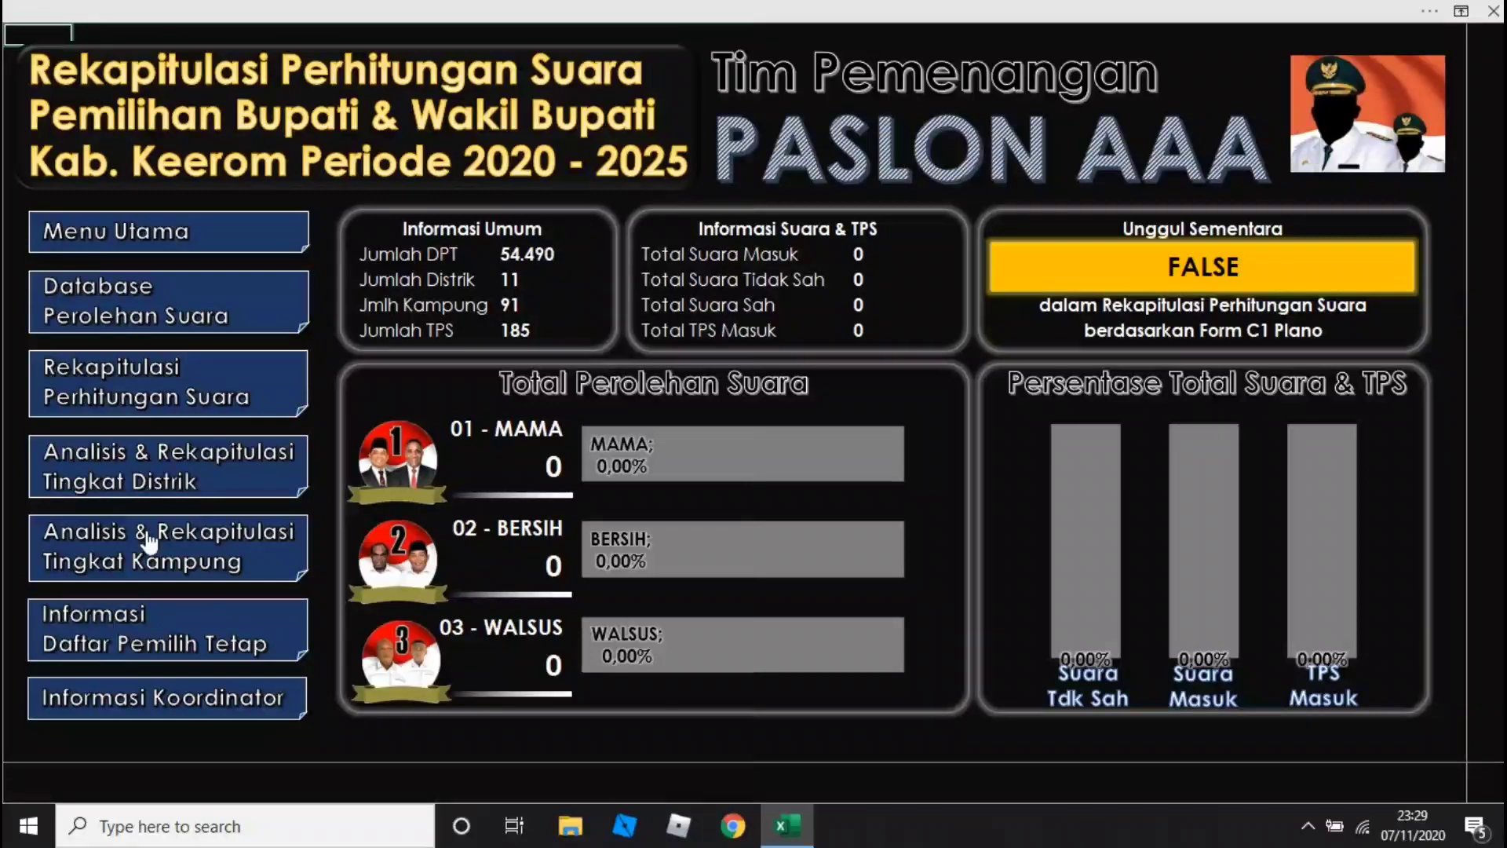
{"action": "left_click", "coordinate": [154, 477]}
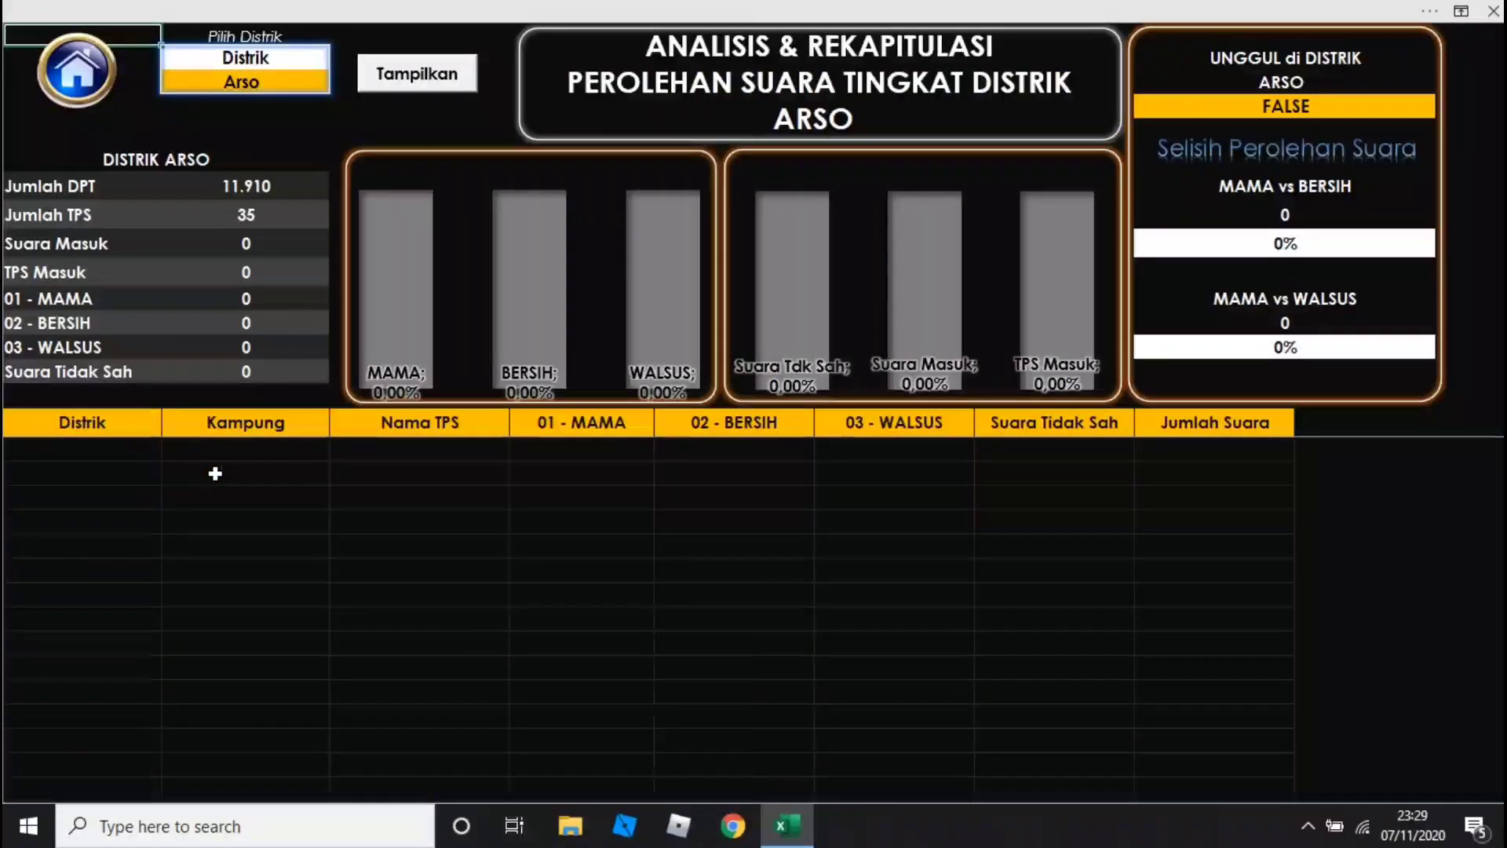
{"action": "left_click", "coordinate": [242, 81]}
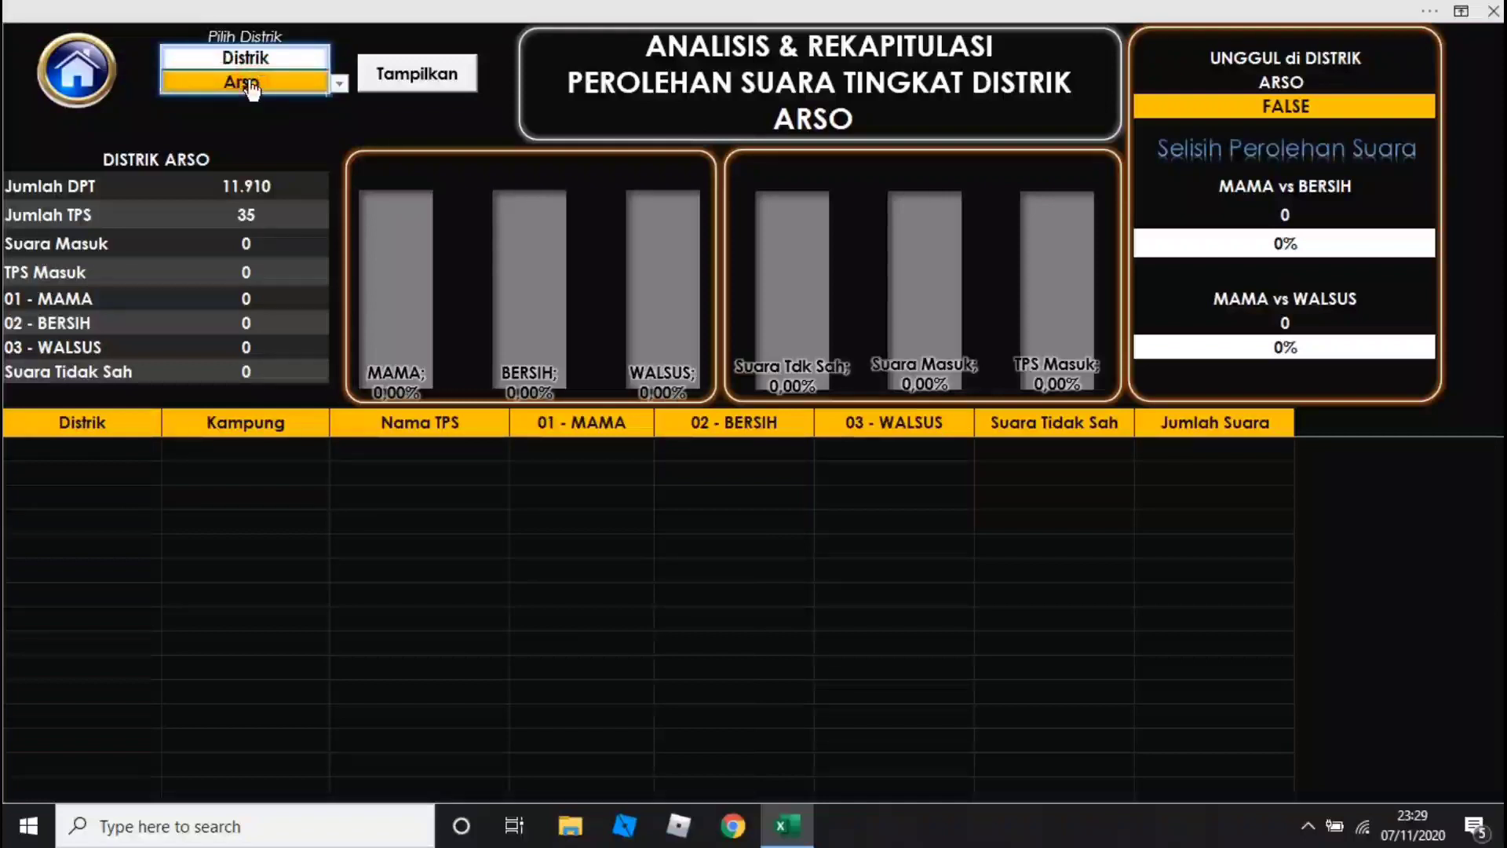
{"action": "left_click", "coordinate": [339, 84]}
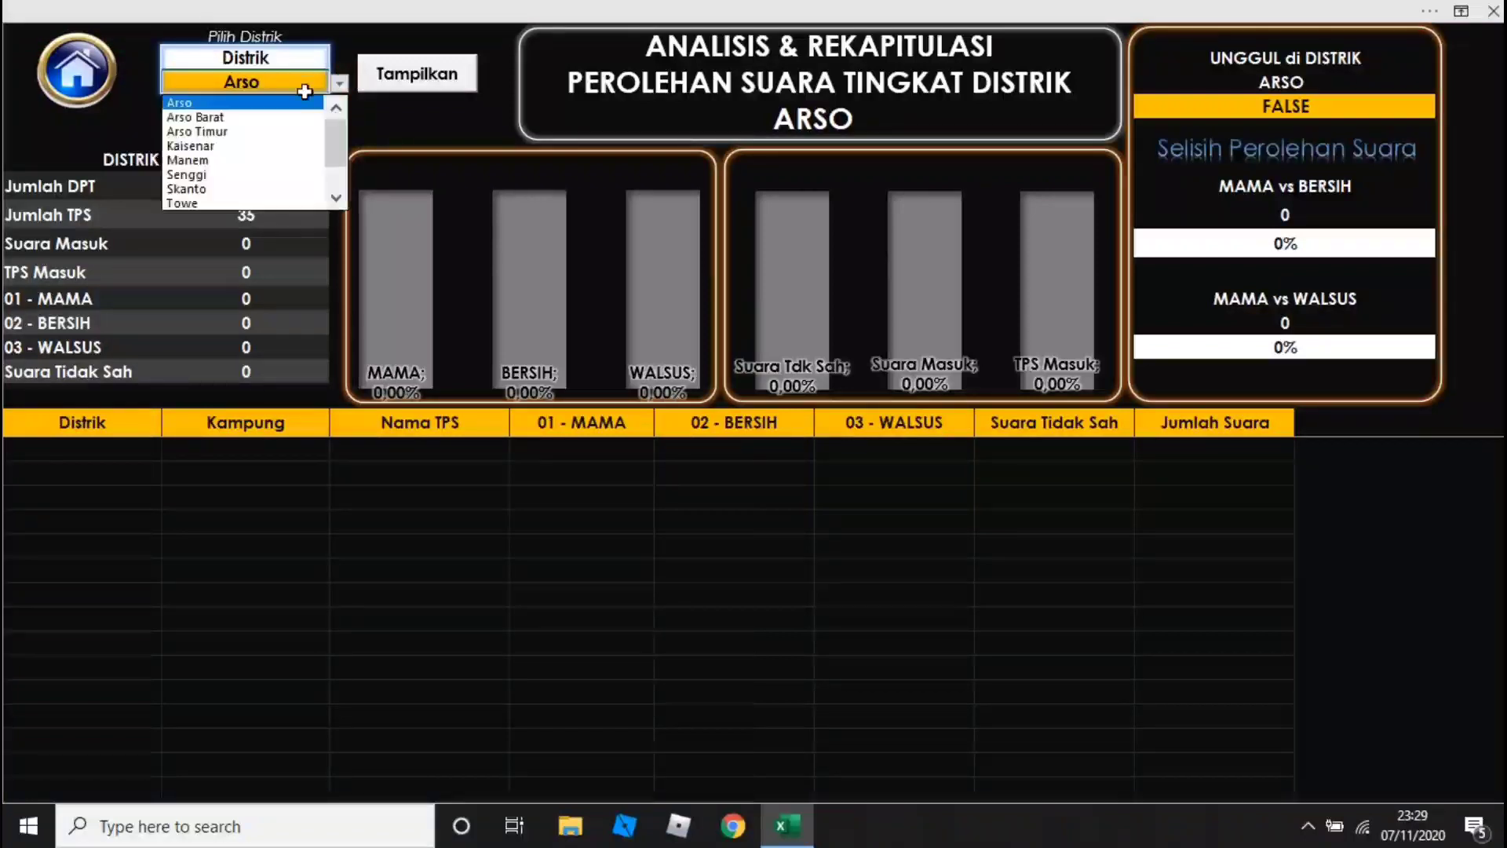
{"action": "left_click", "coordinate": [237, 109]}
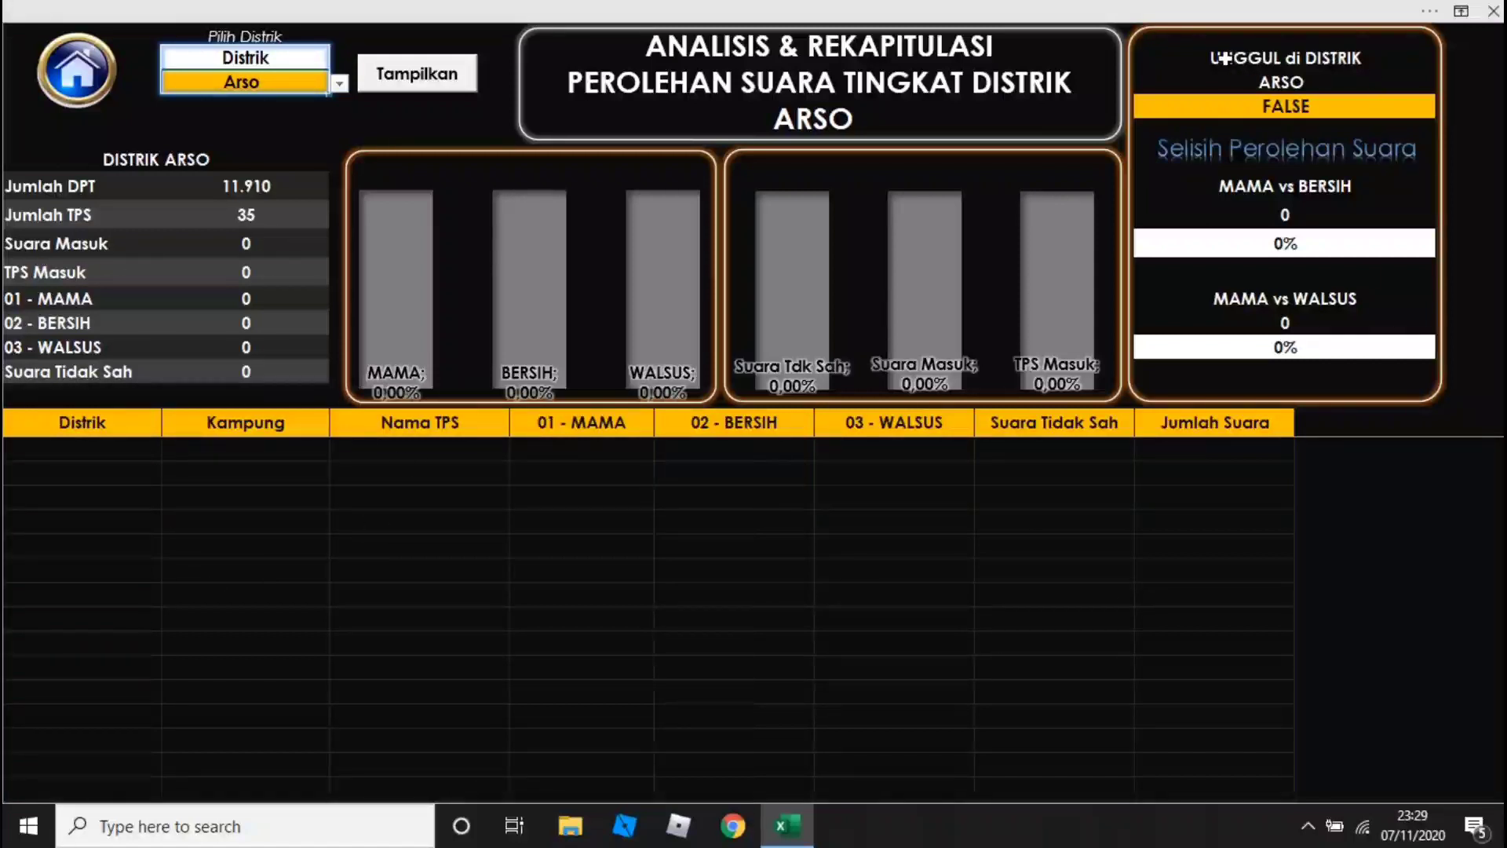
{"action": "left_click", "coordinate": [1269, 86]}
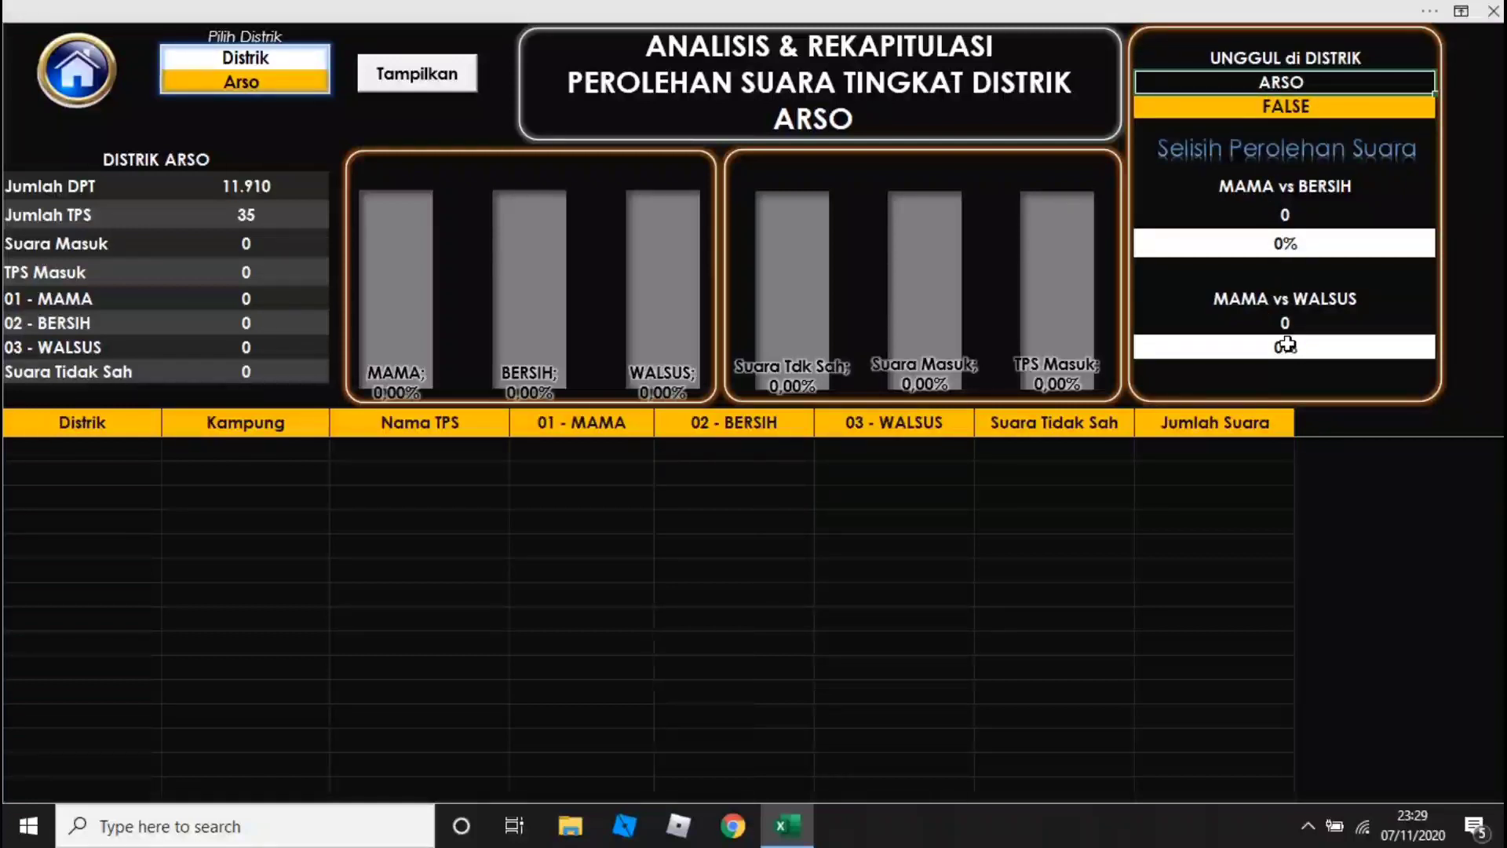
Switch the district analysis to Arso Barat and review its Jumlah DPT and Jumlah TPS figures
{"action": "left_click", "coordinate": [255, 88]}
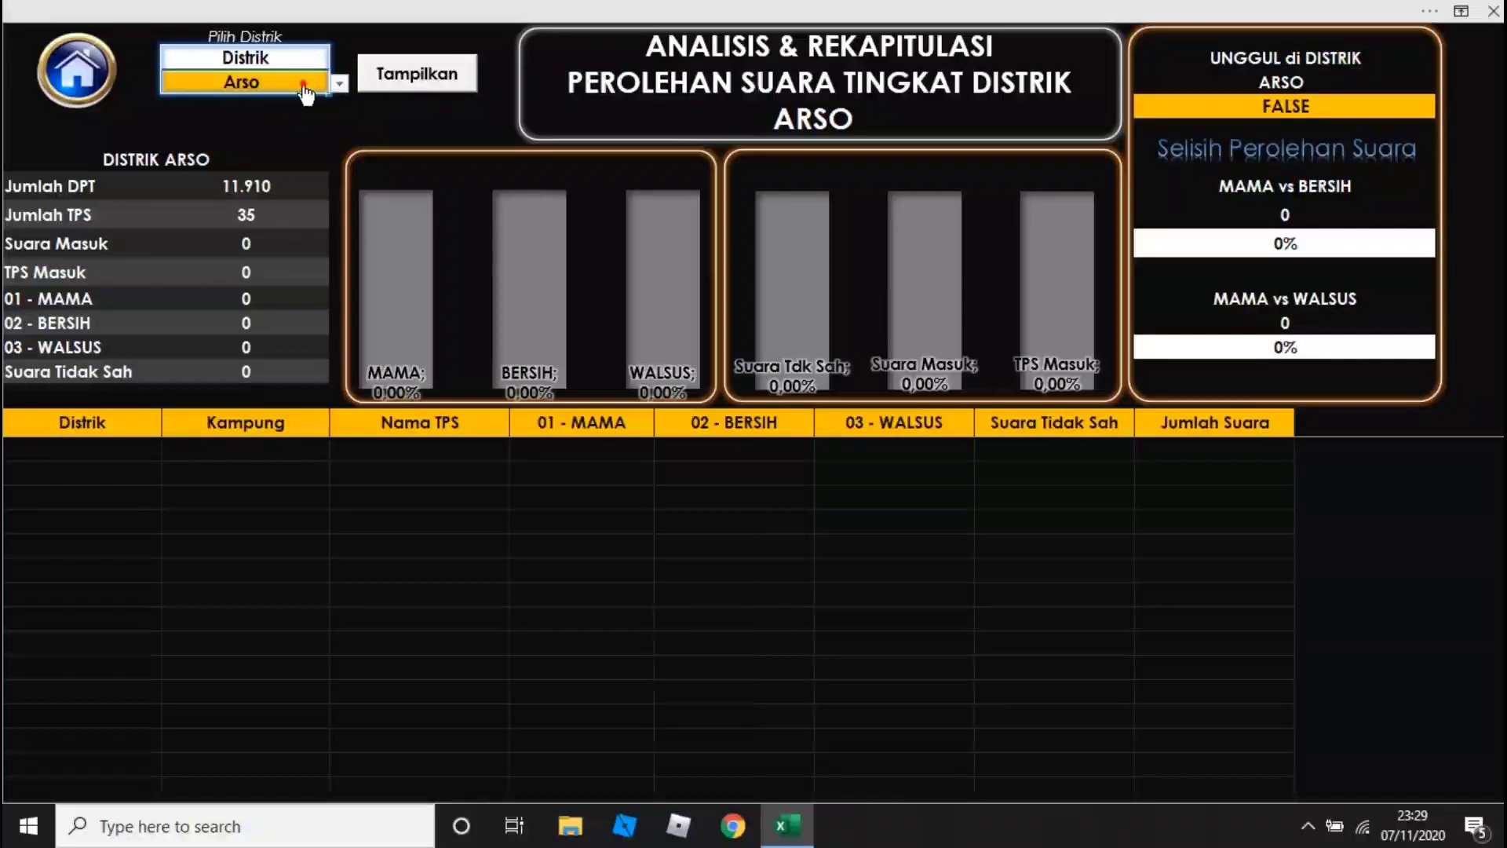
{"action": "left_click", "coordinate": [339, 83]}
{"action": "left_click", "coordinate": [248, 119]}
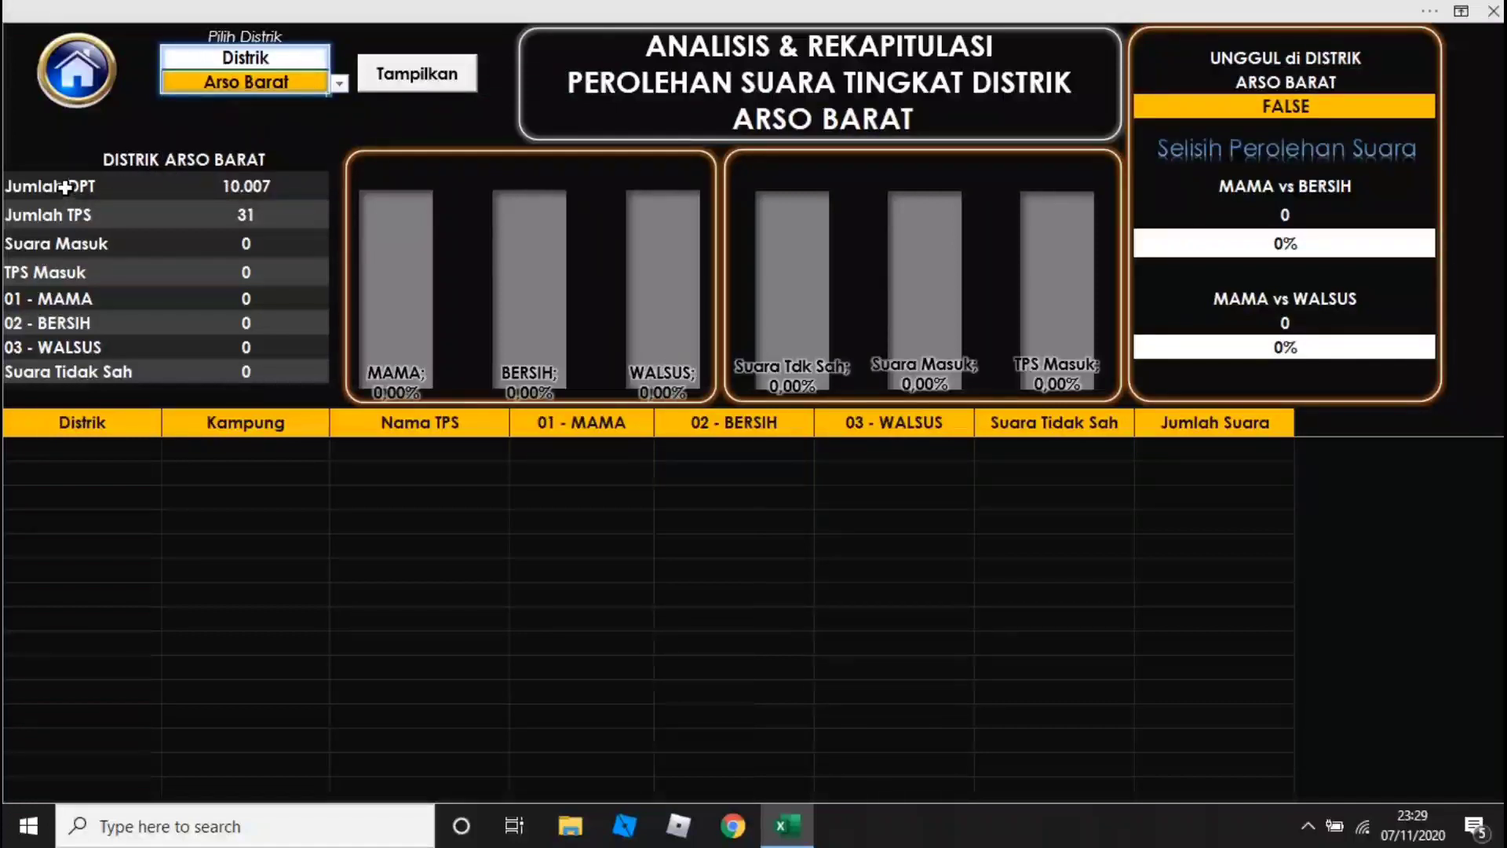
{"action": "left_click_drag", "start_coordinate": [68, 198], "coordinate": [259, 206]}
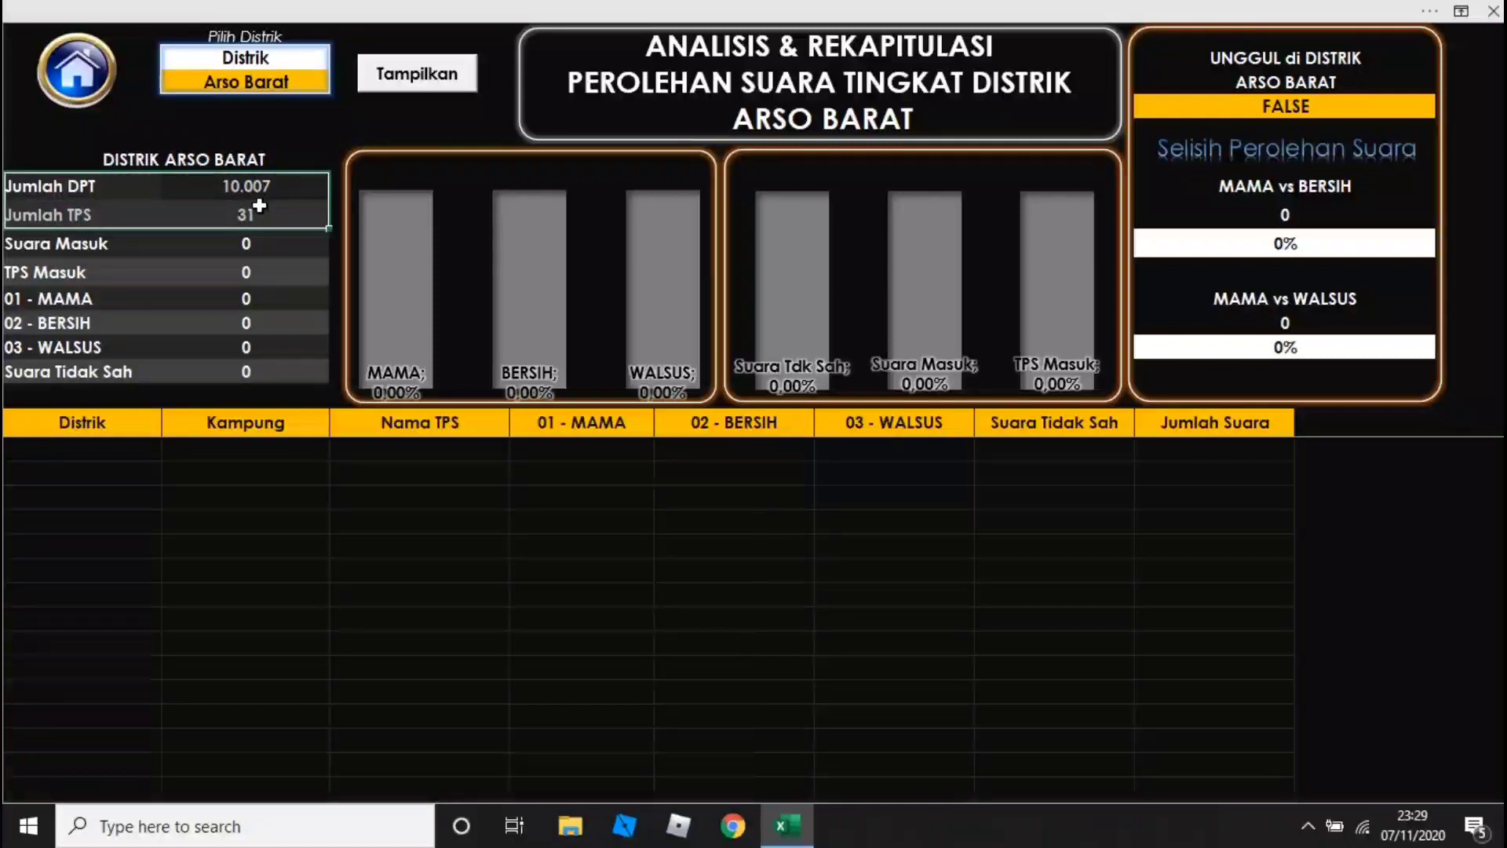
Switch the district analysis to Manem and then to Waris
{"action": "left_click", "coordinate": [279, 82]}
{"action": "left_click", "coordinate": [343, 79]}
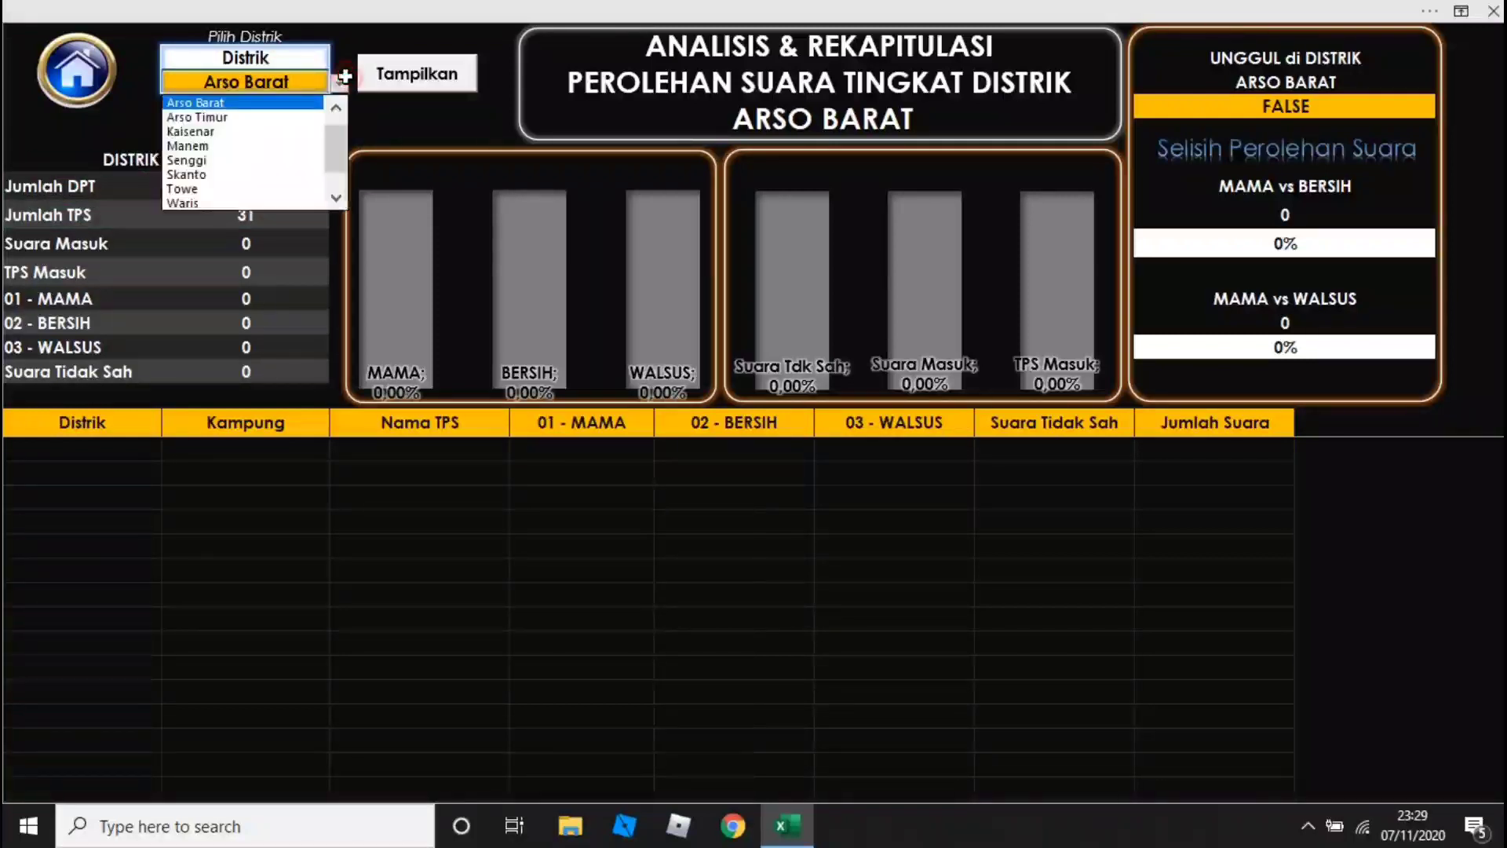
{"action": "left_click", "coordinate": [218, 146]}
{"action": "left_click", "coordinate": [339, 83]}
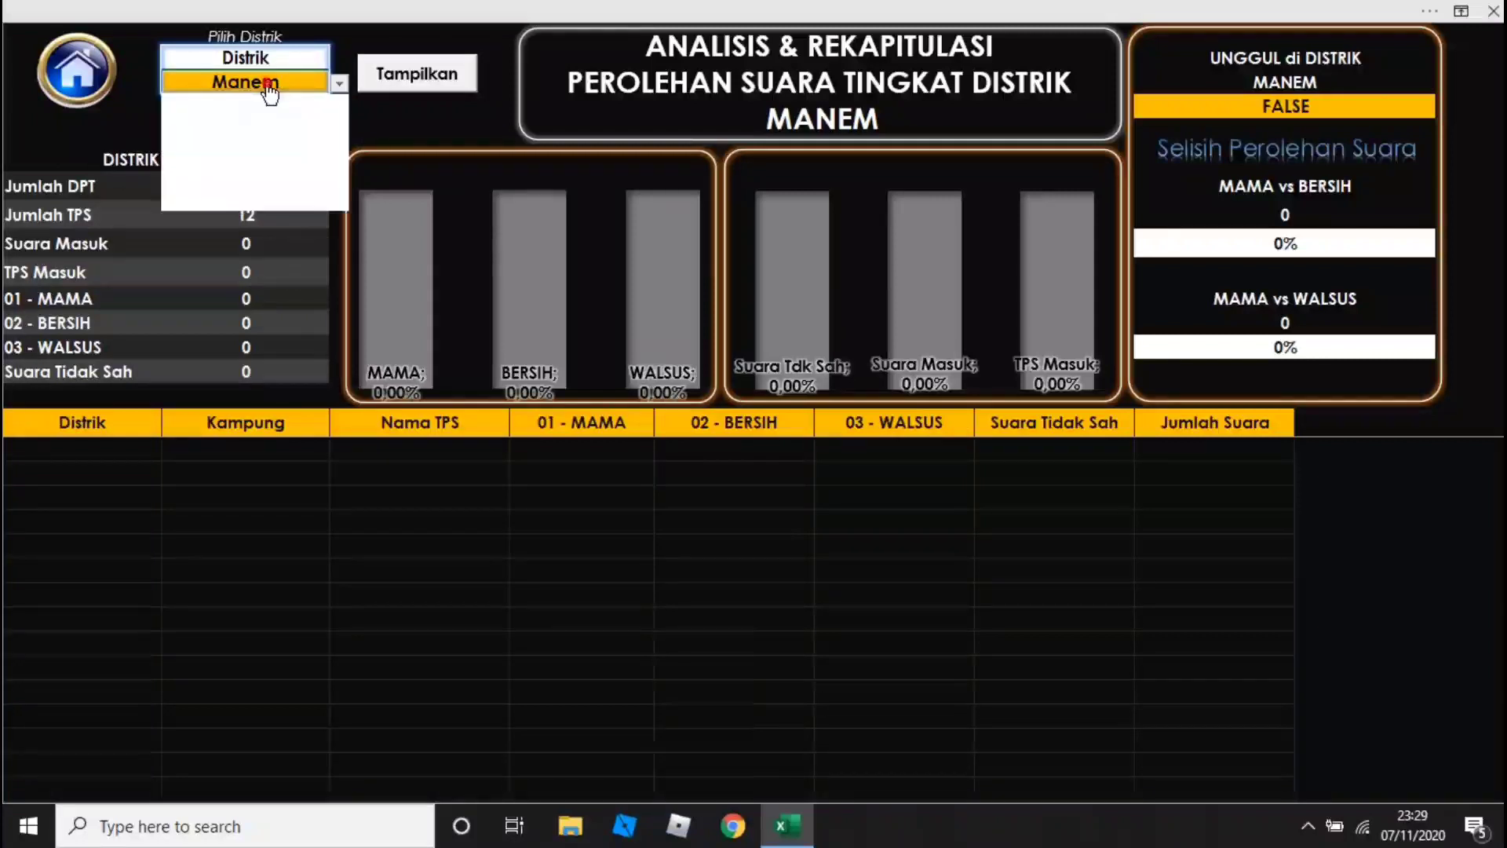
{"action": "left_click", "coordinate": [217, 175]}
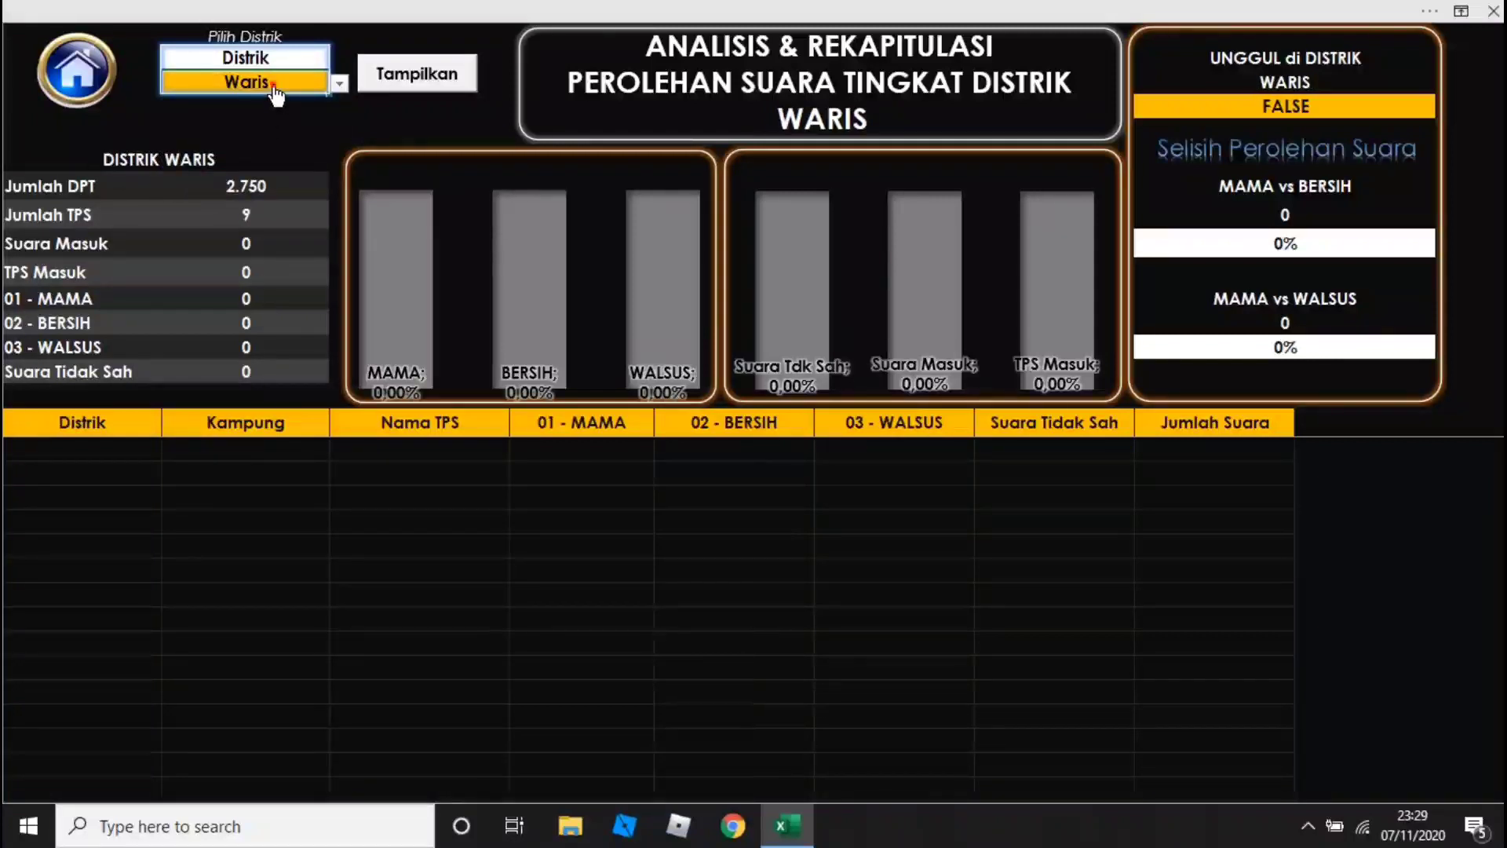
Set the district analysis back to Arso
{"action": "left_click", "coordinate": [339, 82]}
{"action": "left_click_drag", "start_coordinate": [333, 161], "coordinate": [335, 138]}
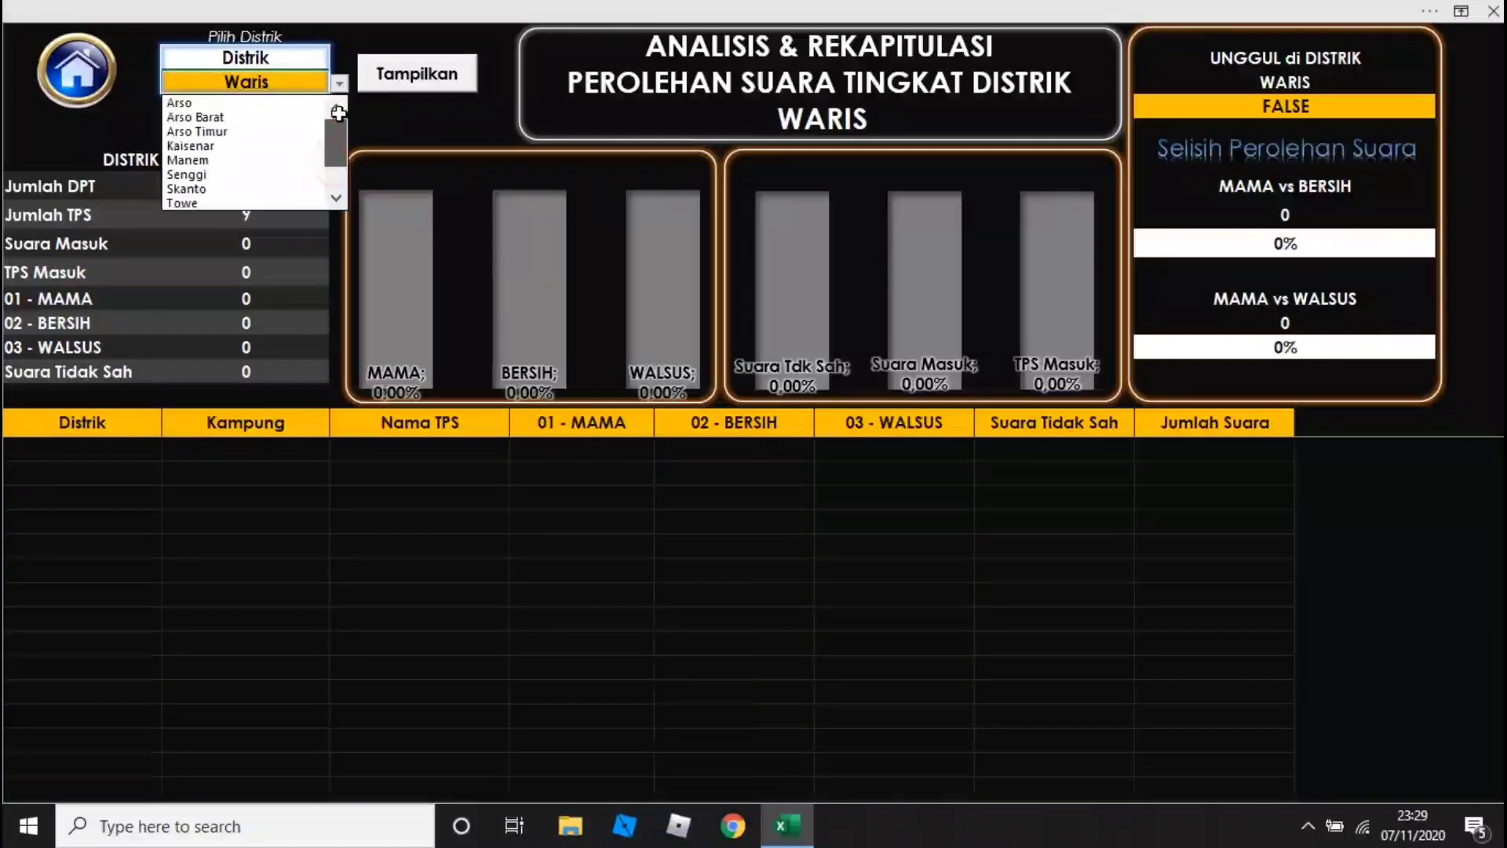
{"action": "left_click", "coordinate": [260, 107]}
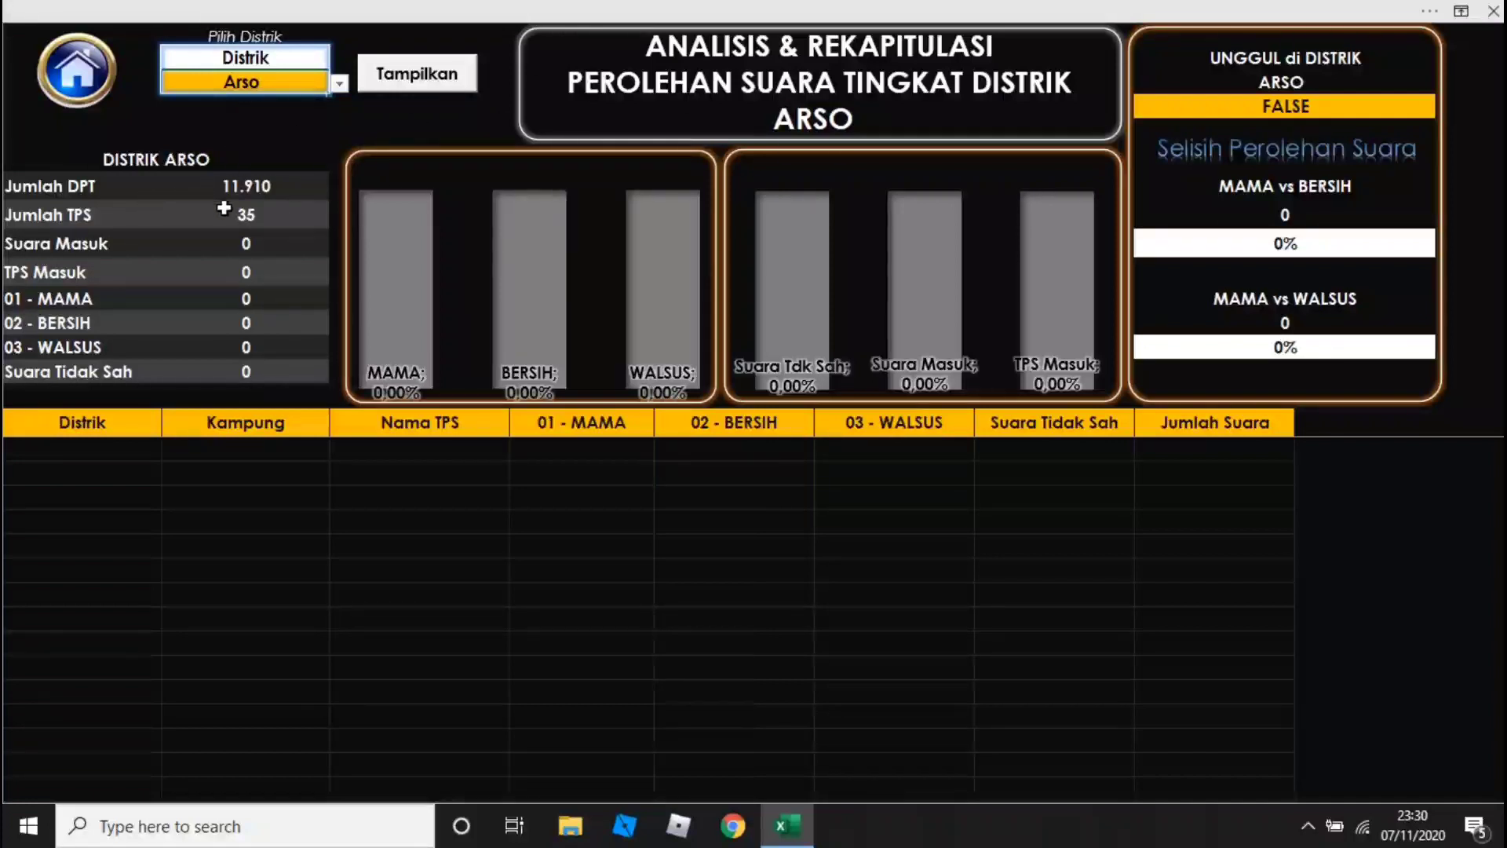
Open the Rekapitulasi Perhitungan Suara sheet from the main dashboard and review the per-district vote table and the pair 1 versus 2 difference
{"action": "left_click", "coordinate": [65, 83]}
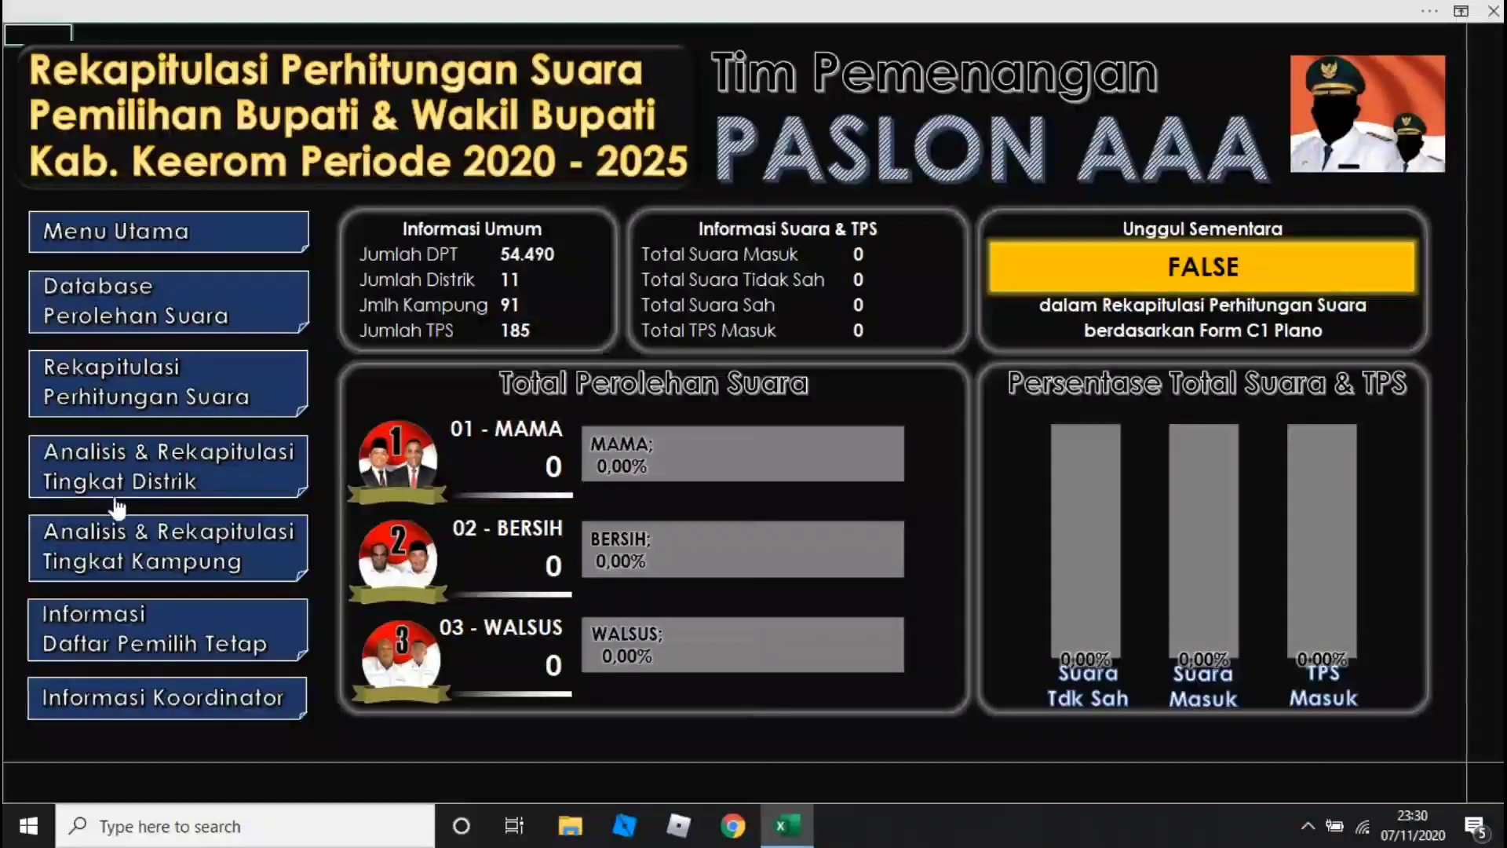
{"action": "left_click", "coordinate": [129, 397]}
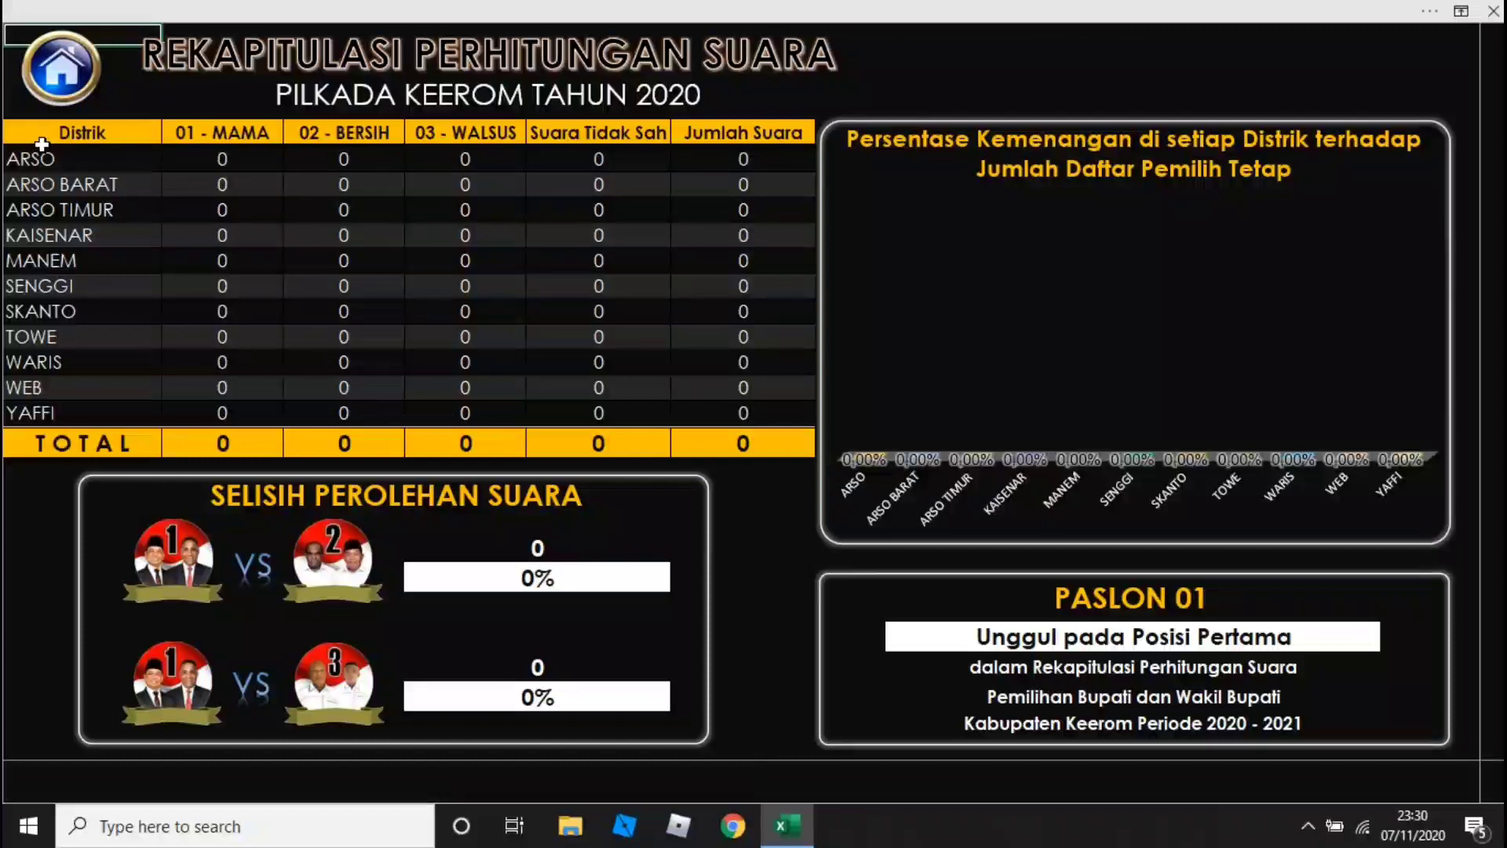
{"action": "left_click_drag", "start_coordinate": [36, 161], "coordinate": [760, 408]}
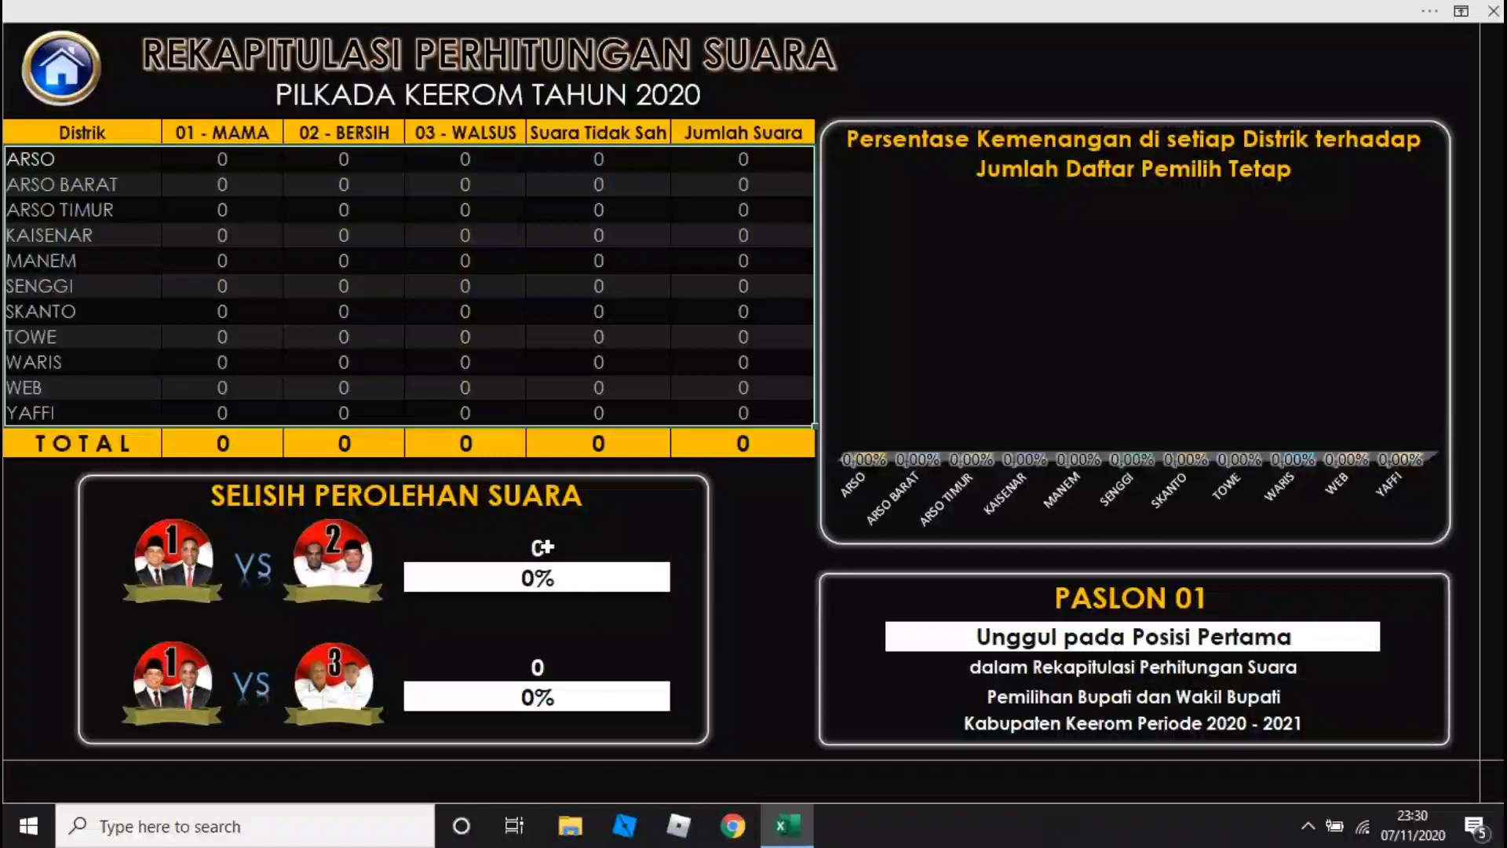
{"action": "left_click", "coordinate": [542, 534]}
{"action": "left_click", "coordinate": [544, 546]}
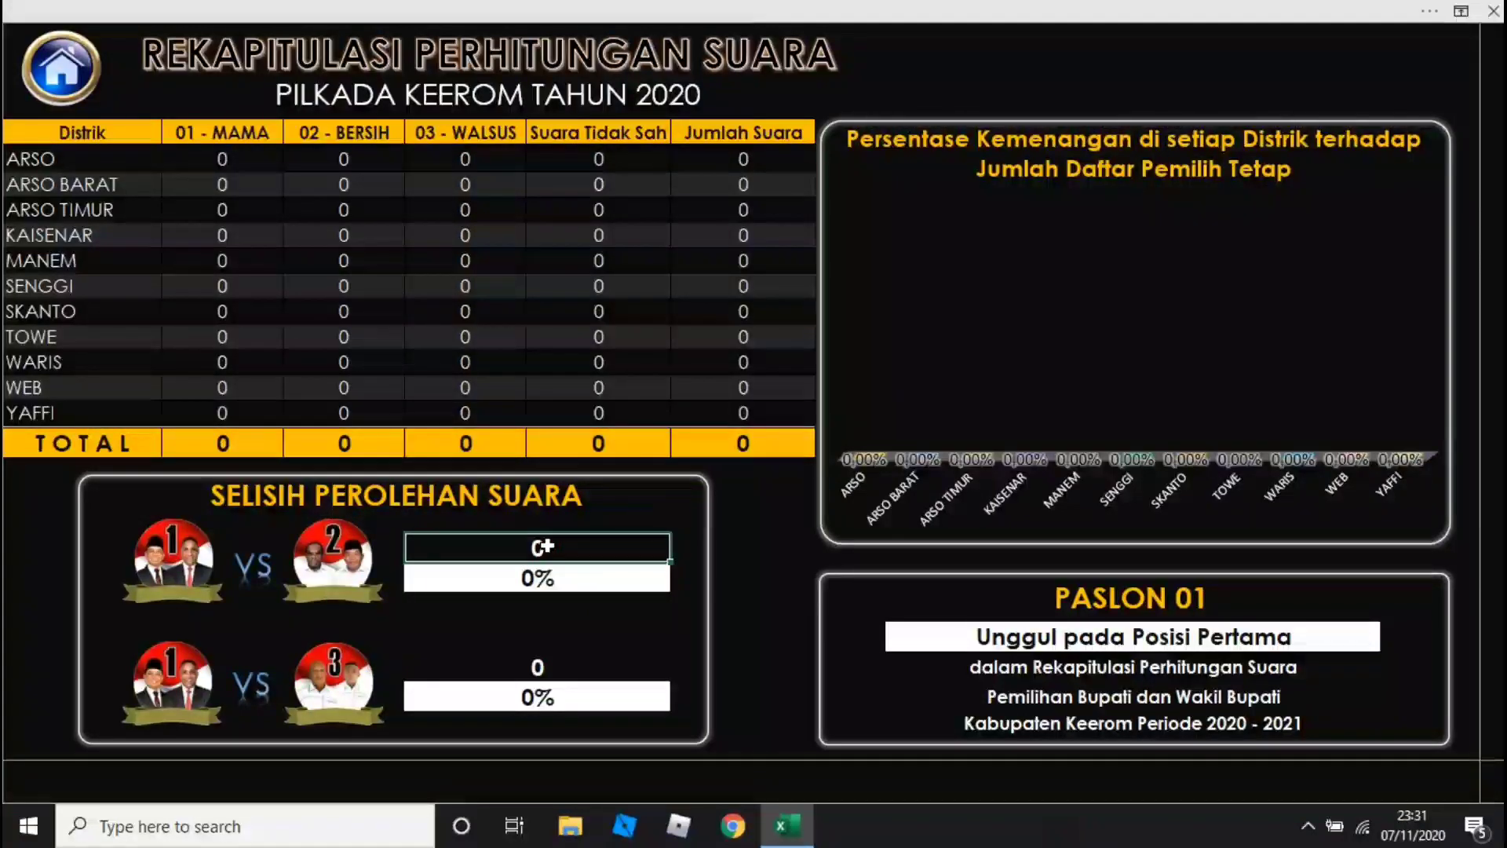
{"action": "left_click", "coordinate": [540, 577]}
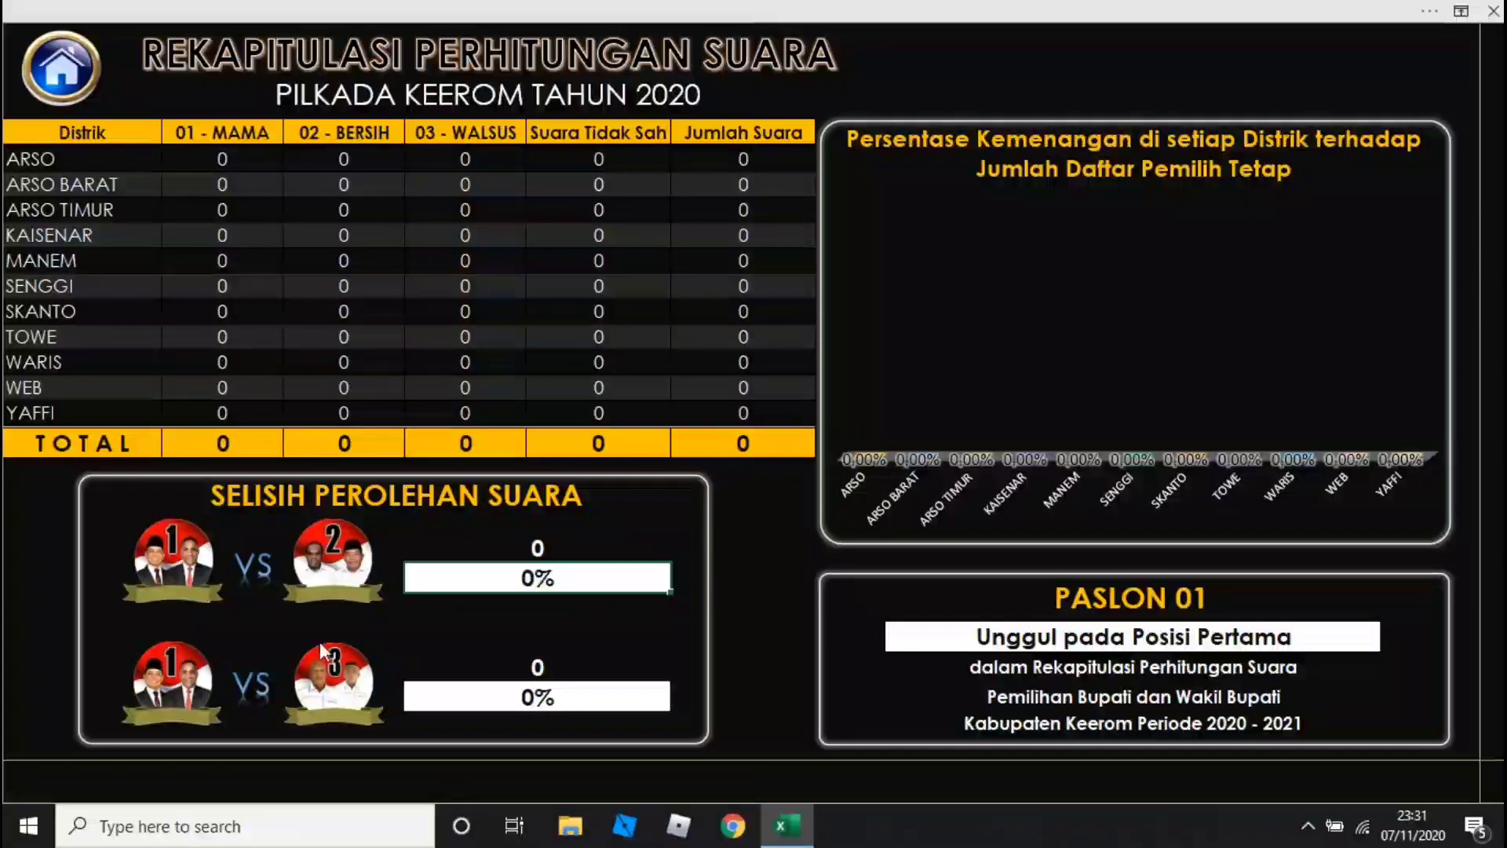
Review the pair 1 versus 3 vote difference and the PASLON 01 standing statement on the recapitulation sheet
{"action": "left_click", "coordinate": [512, 664]}
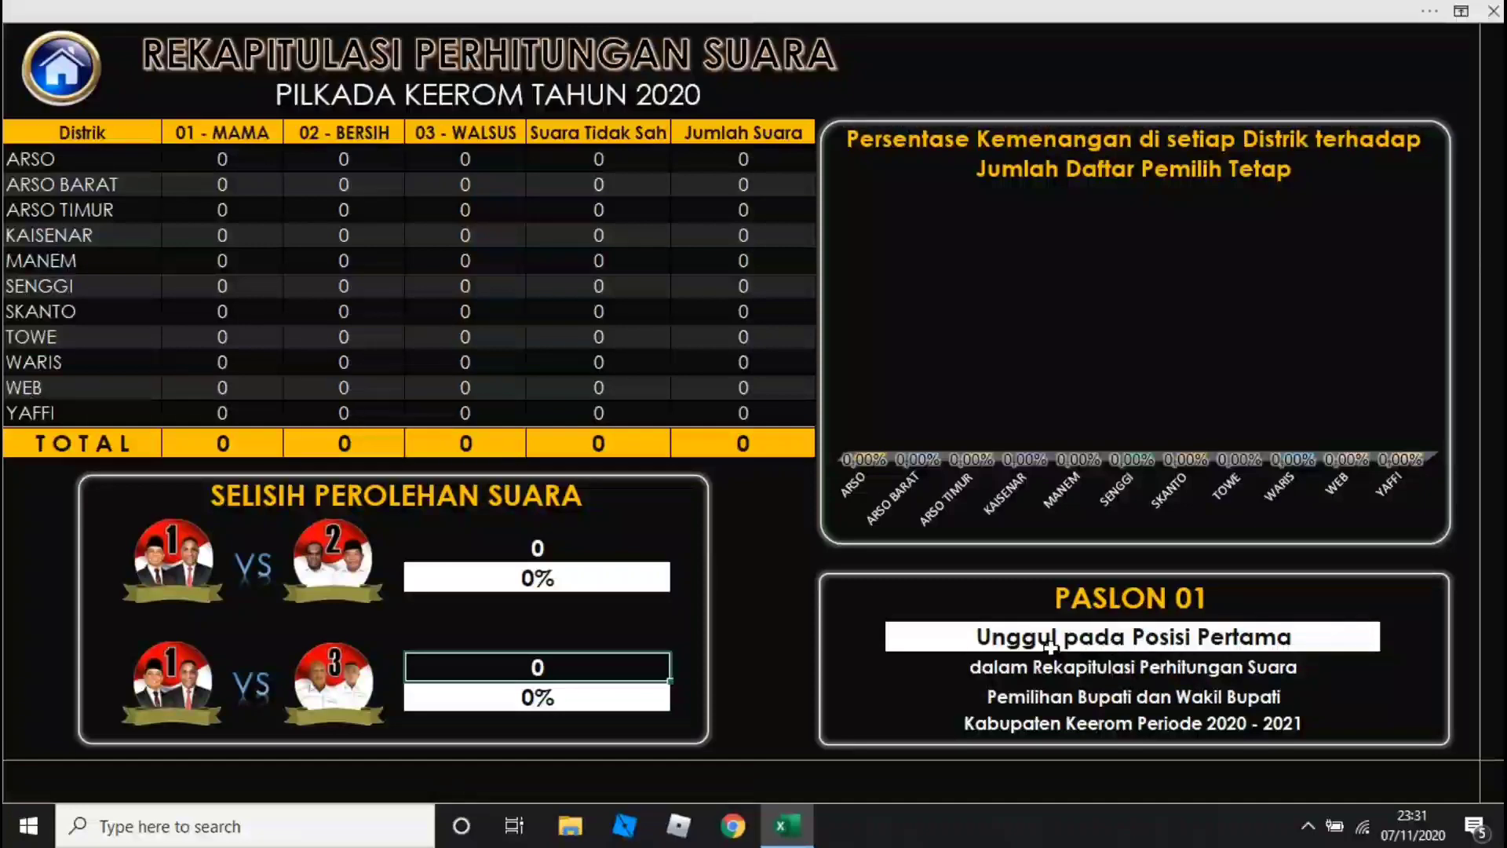
{"action": "left_click", "coordinate": [922, 635]}
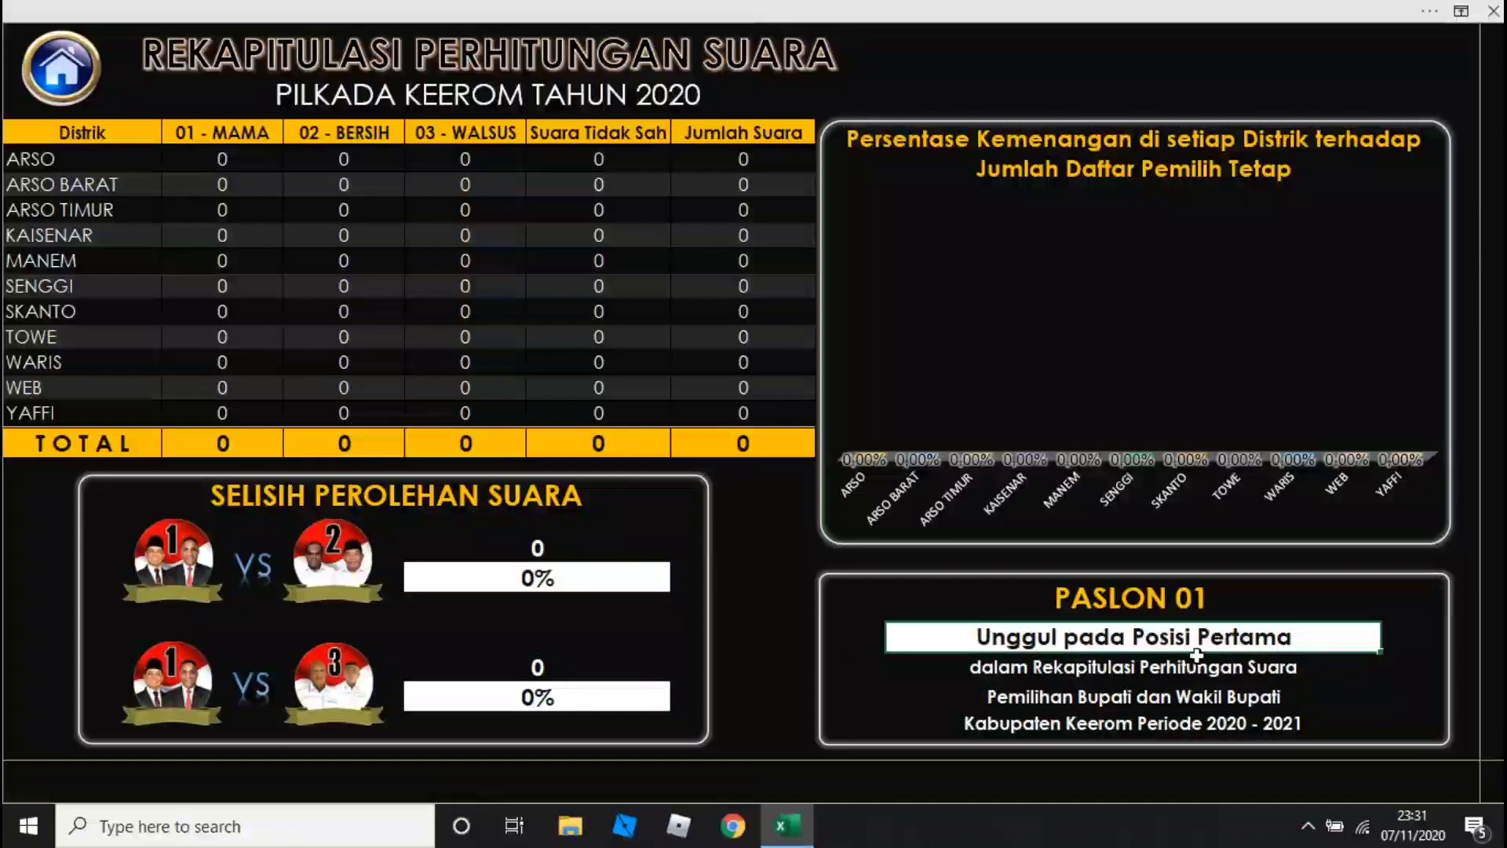
{"action": "left_click", "coordinate": [1098, 667]}
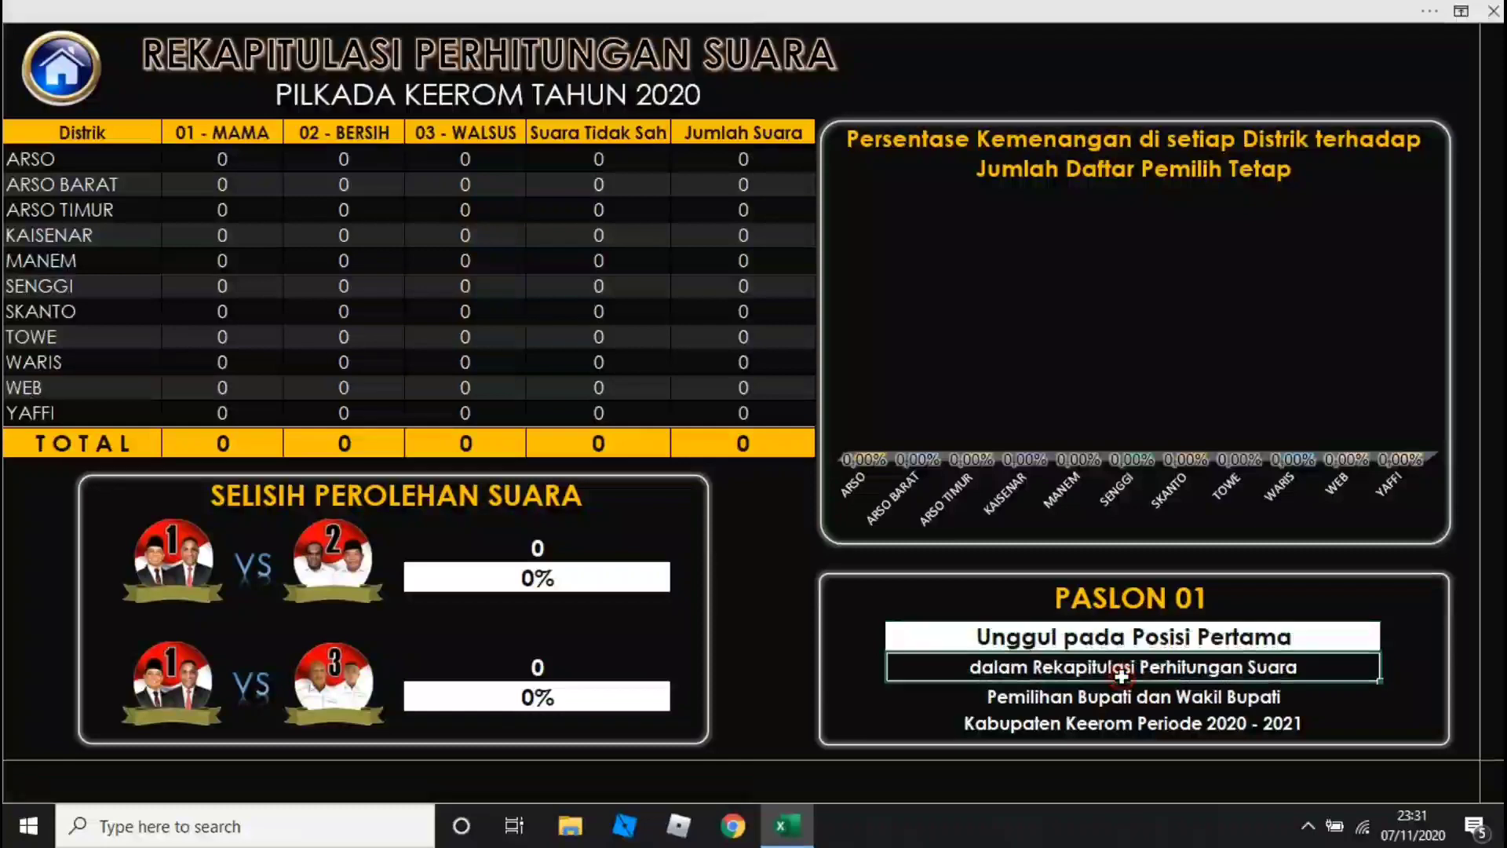
Return to the main dashboard, go to the Database Perolehan Suara sheet and open its vote input form
{"action": "left_click", "coordinate": [80, 82]}
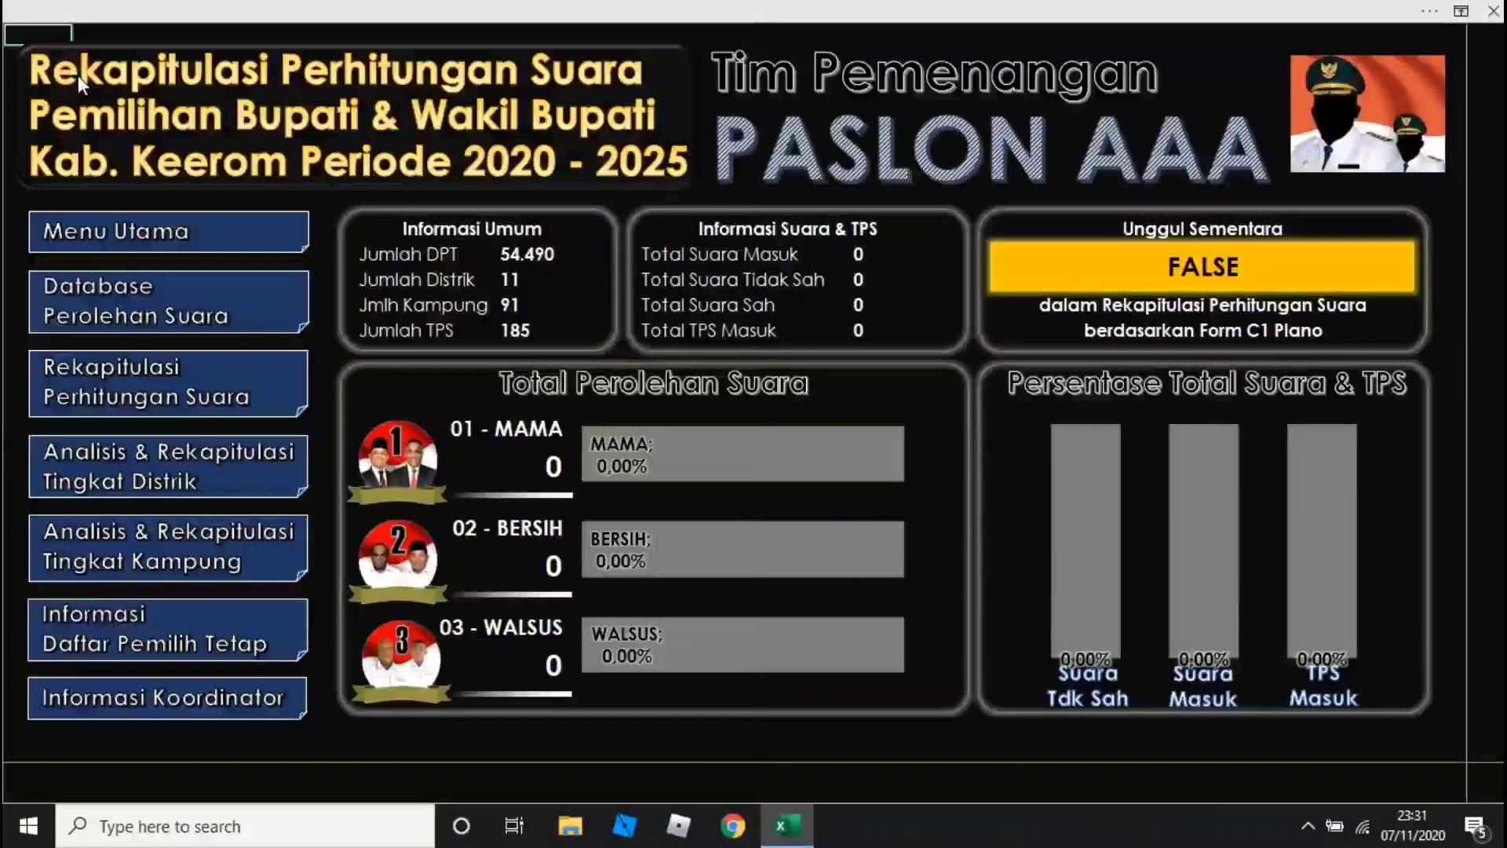
{"action": "left_click", "coordinate": [125, 302]}
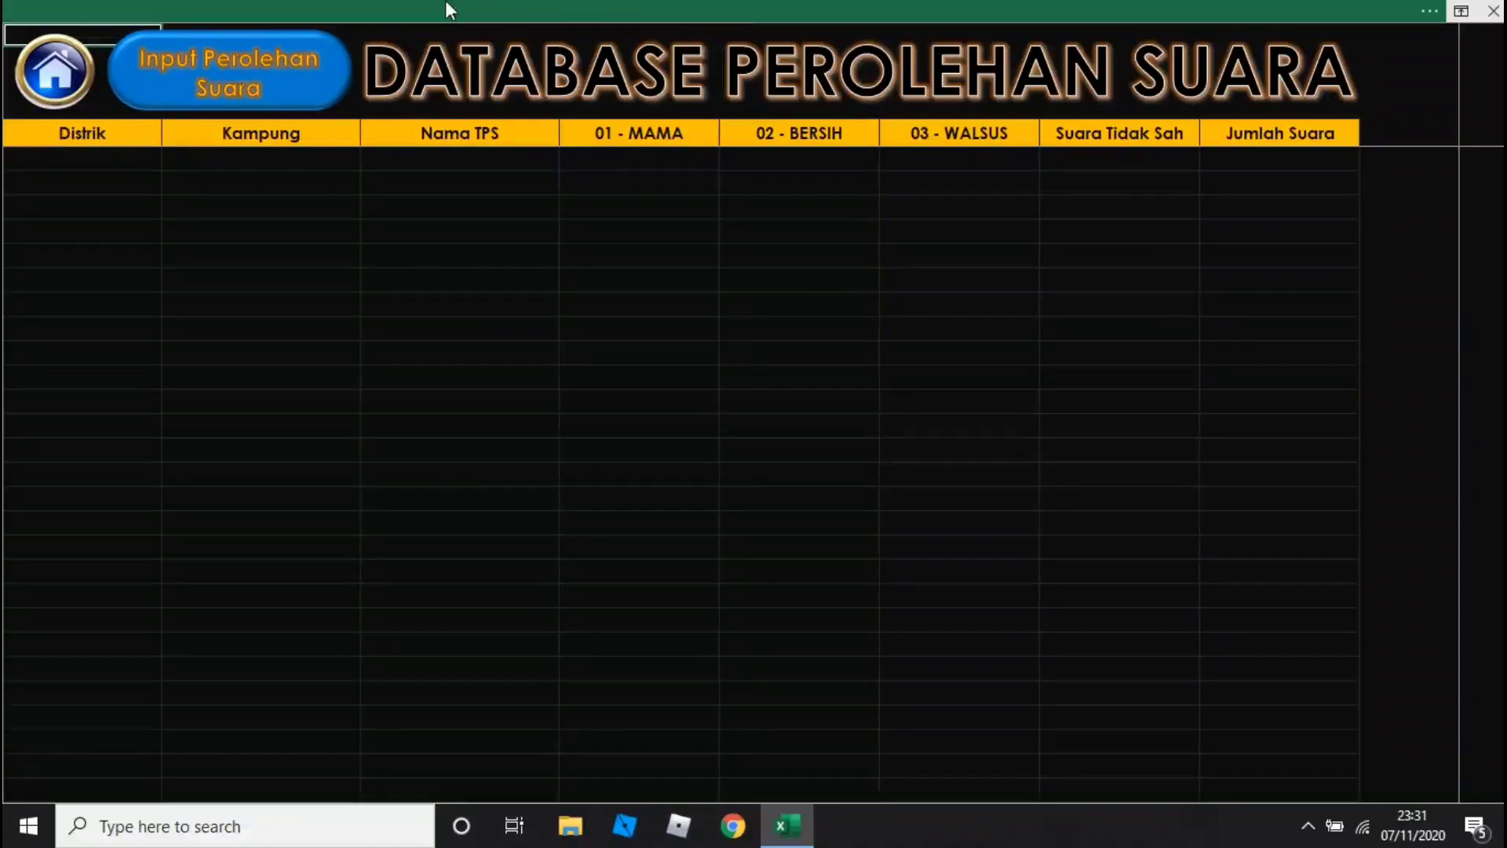
{"action": "left_click", "coordinate": [209, 73]}
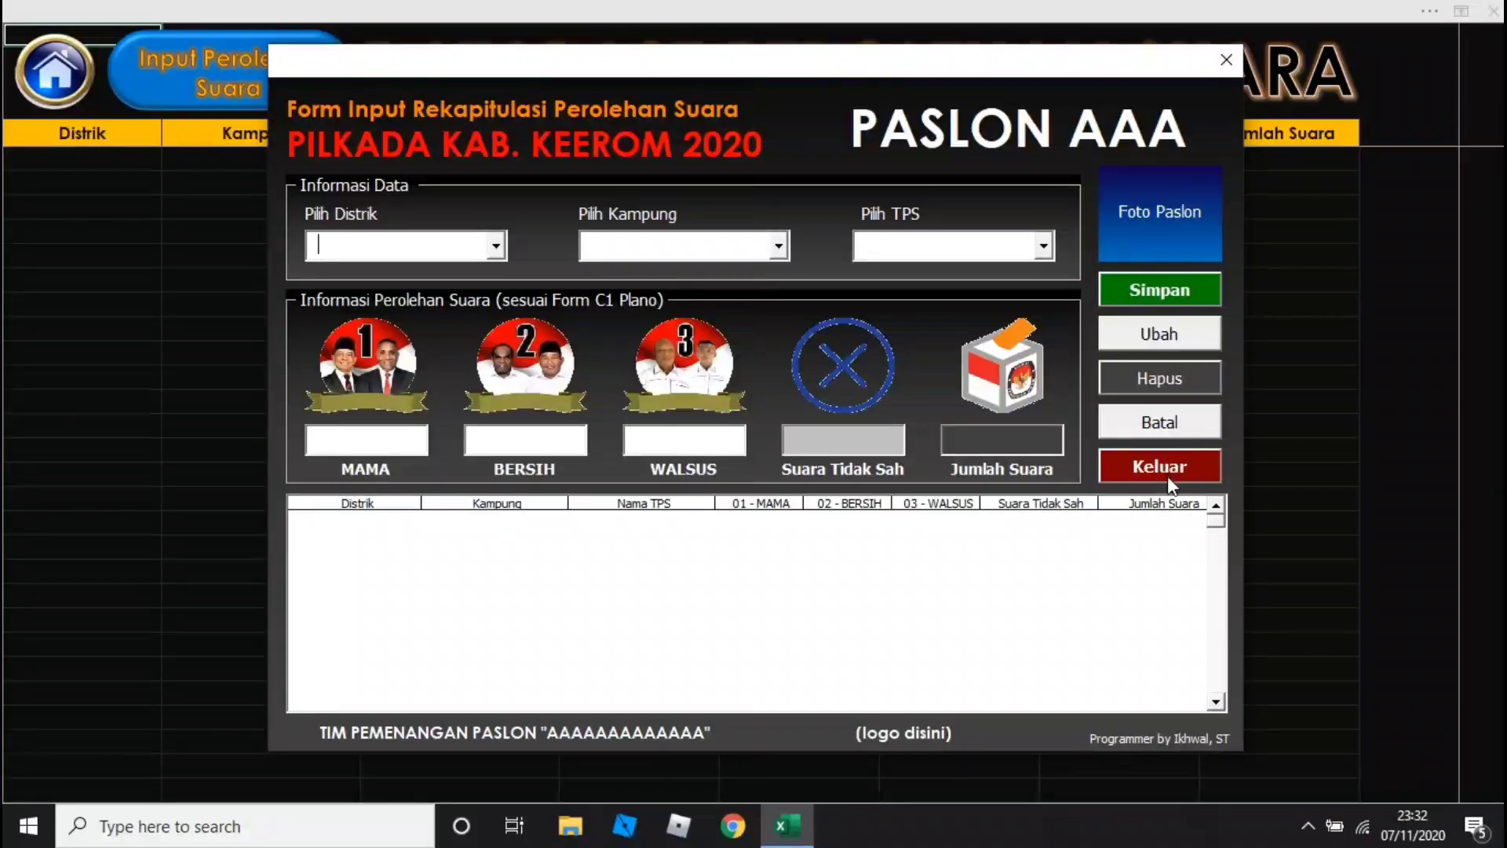
Try saving and then changing a record while the vote input form is empty, dismissing both messages
{"action": "left_click", "coordinate": [1156, 291]}
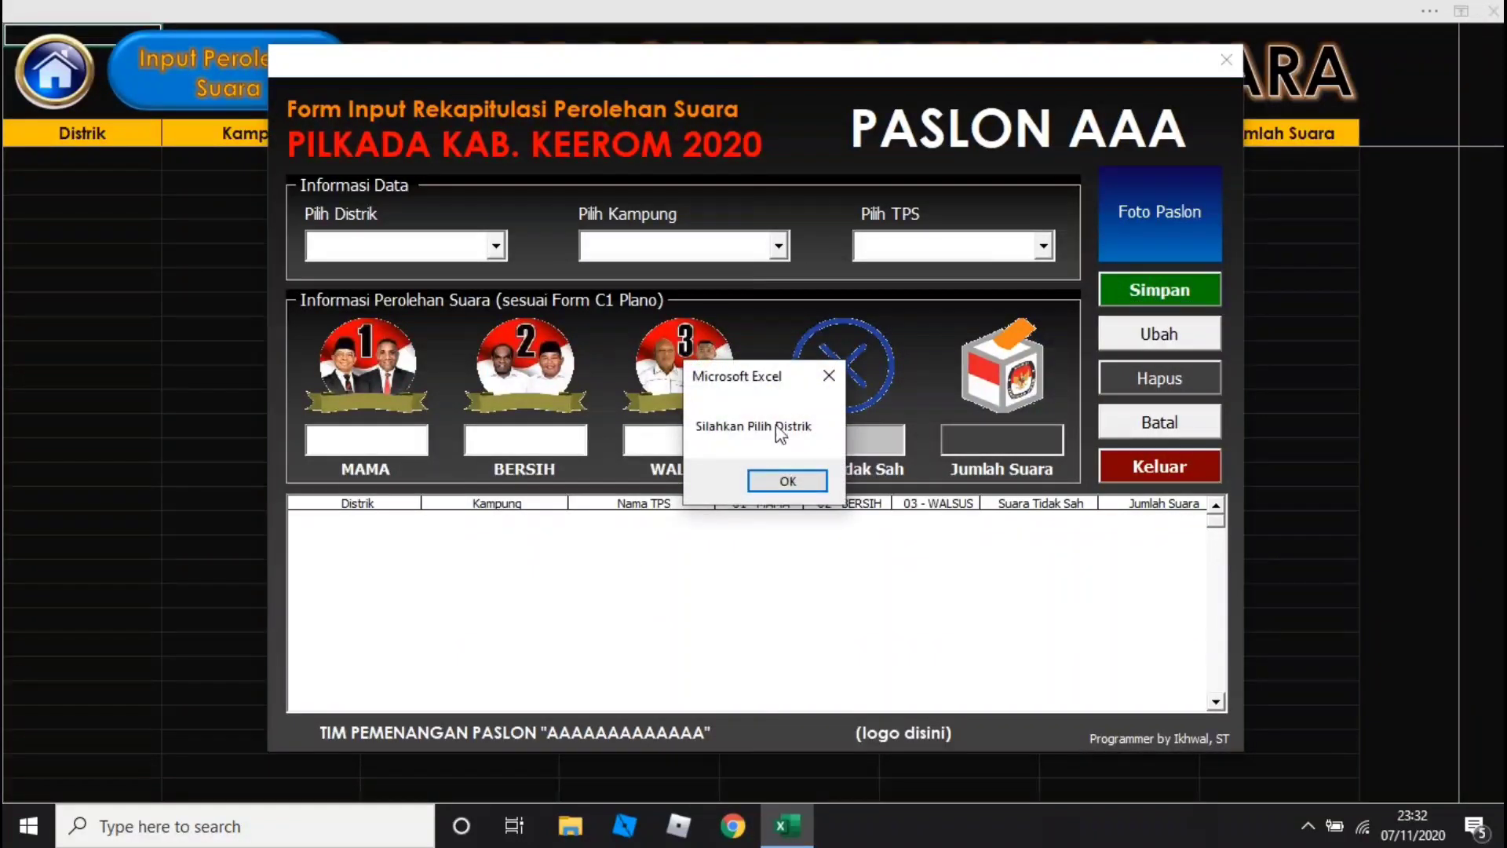
{"action": "left_click", "coordinate": [787, 482]}
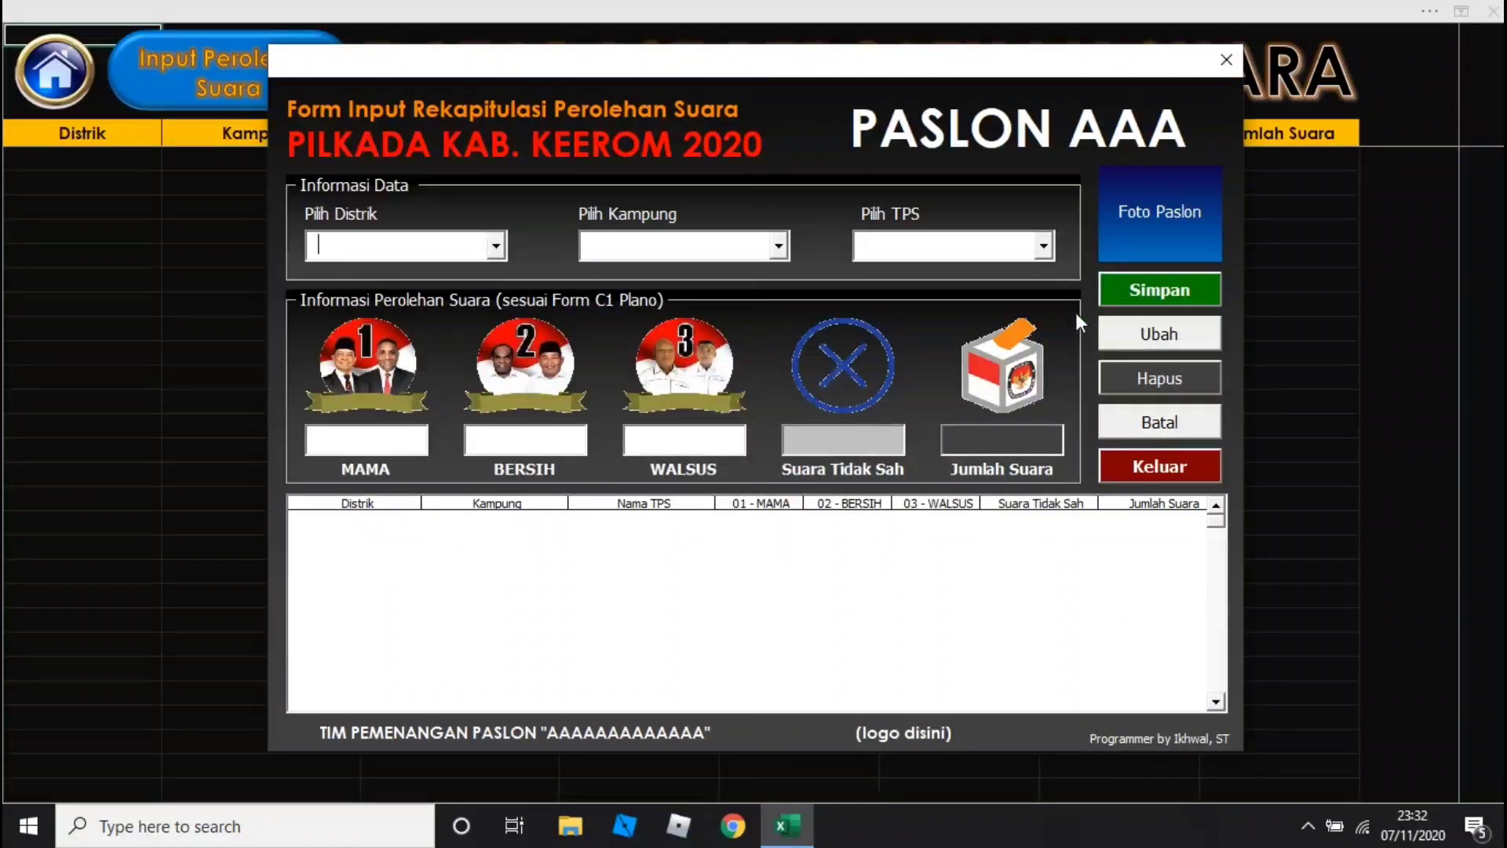
{"action": "left_click", "coordinate": [1152, 337]}
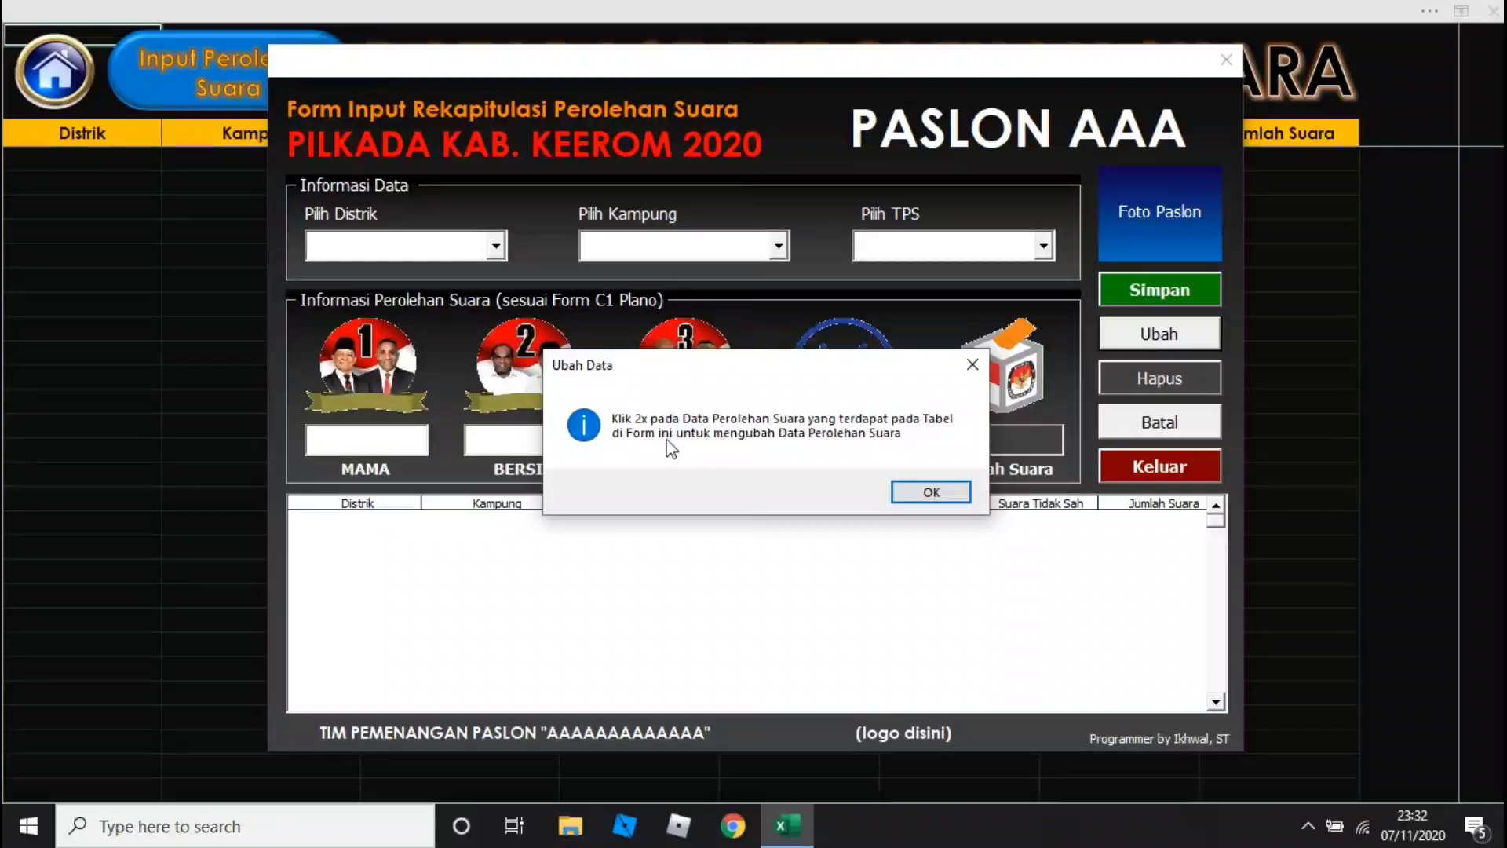
{"action": "left_click", "coordinate": [929, 490]}
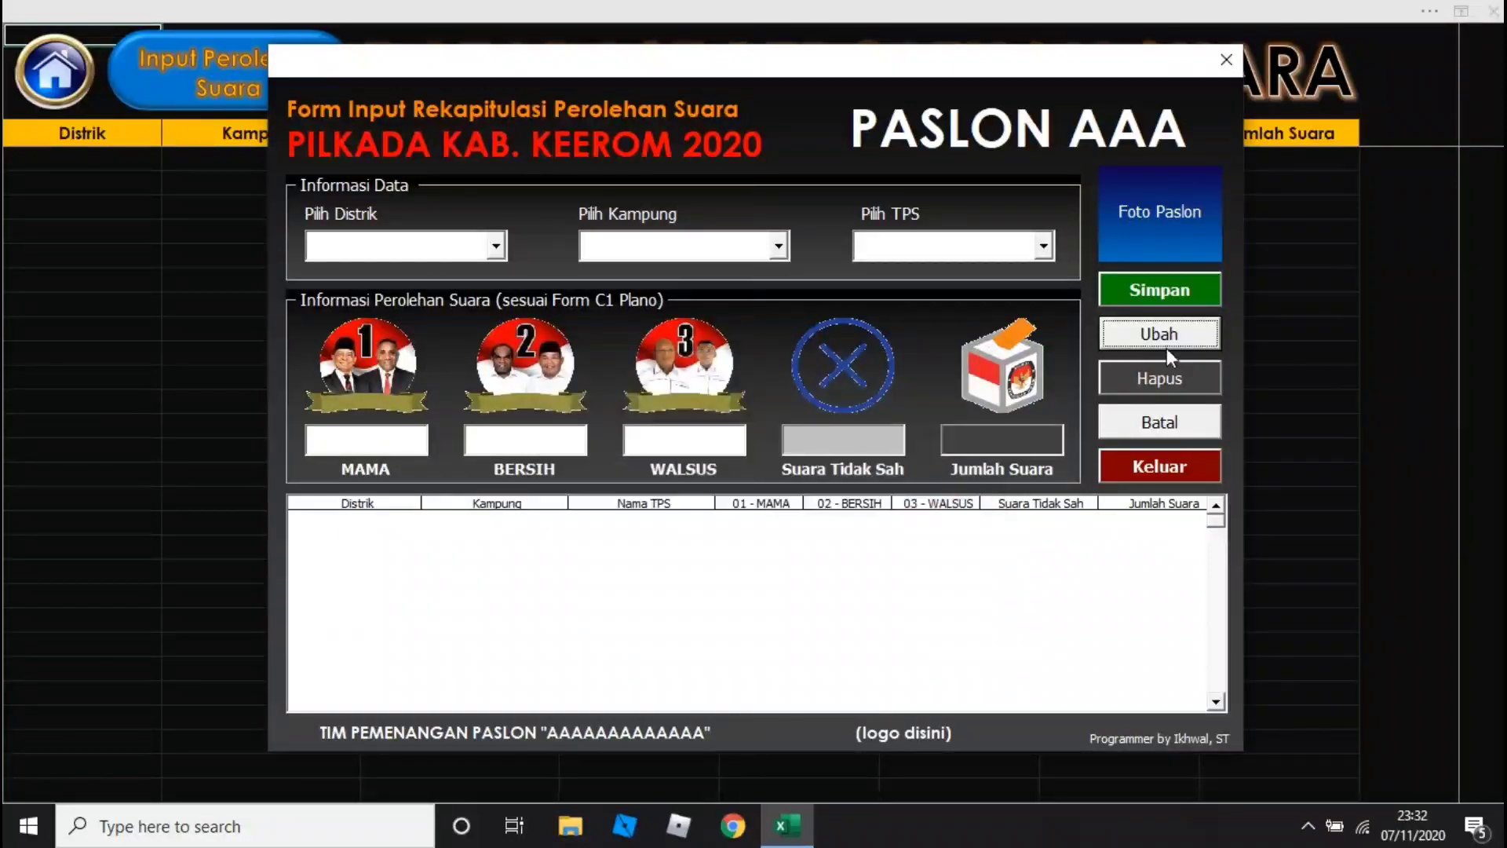
Try deleting a record and then cancelling the entry on the empty form, dismissing both messages
{"action": "left_click", "coordinate": [1164, 380]}
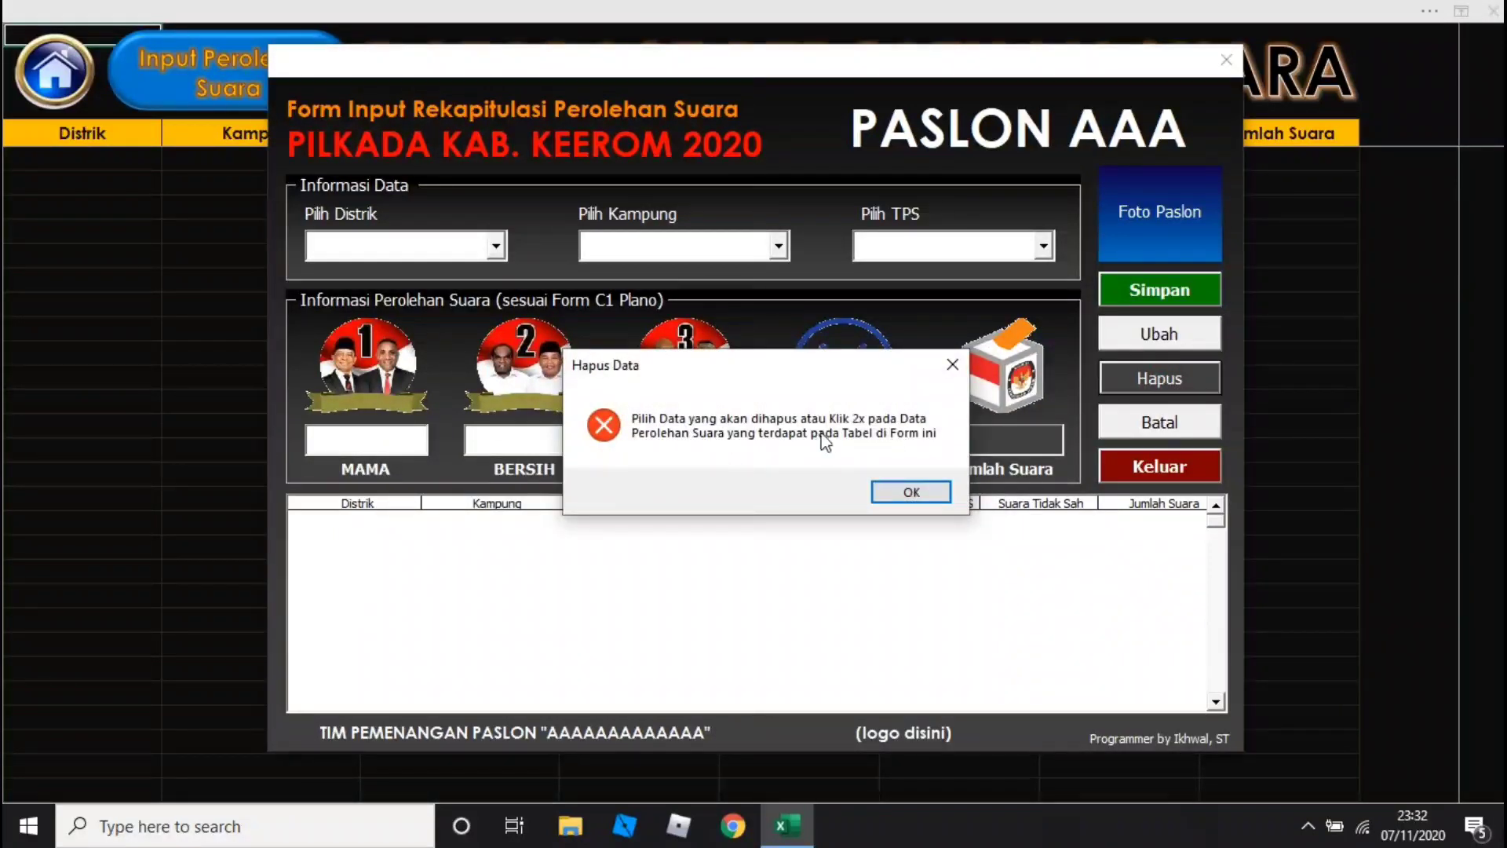
{"action": "left_click", "coordinate": [930, 490]}
{"action": "left_click", "coordinate": [1122, 423]}
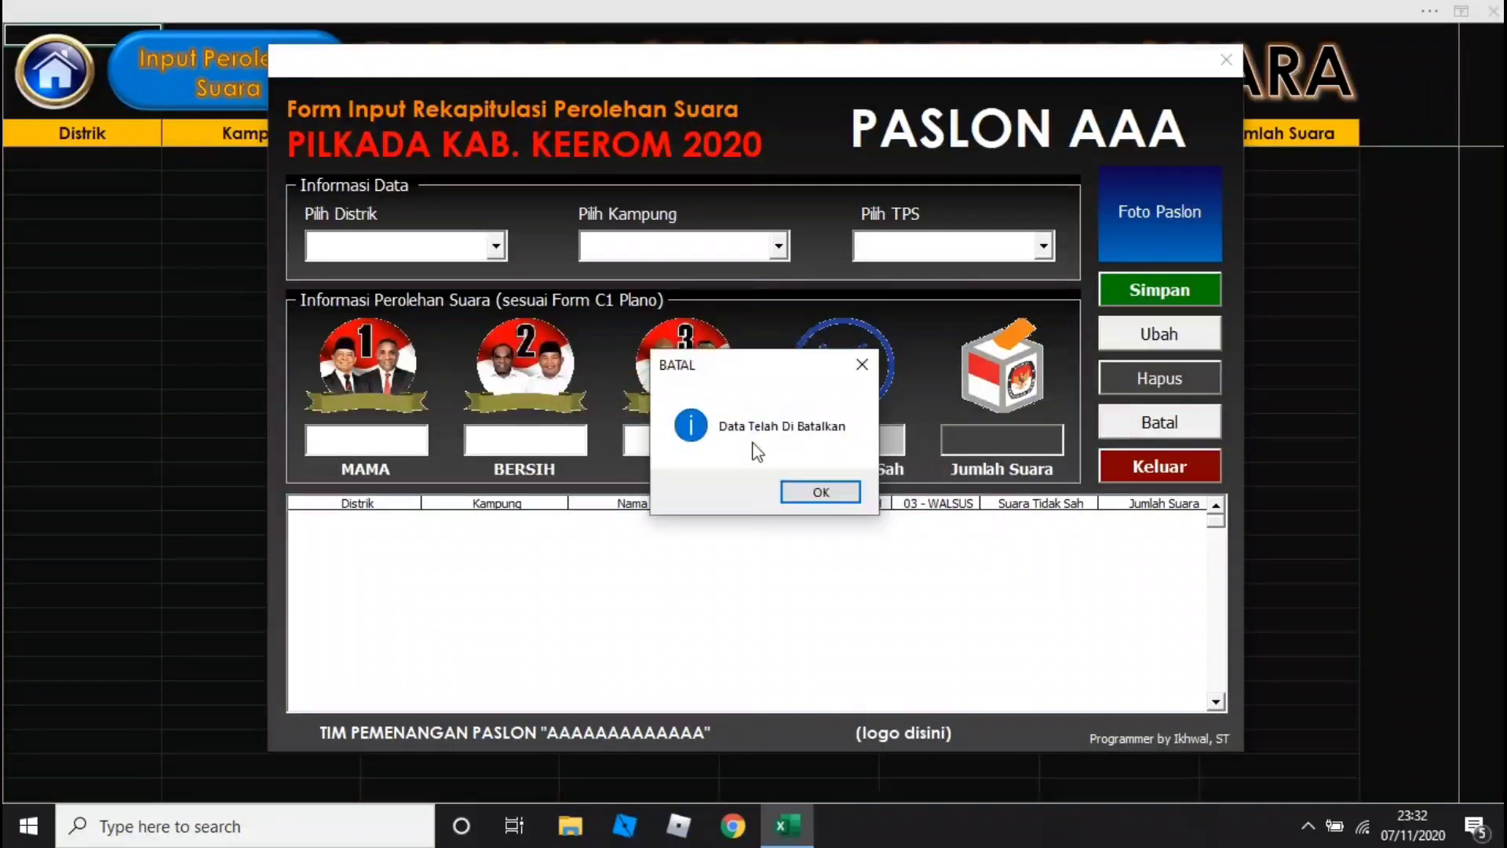
{"action": "left_click", "coordinate": [824, 491]}
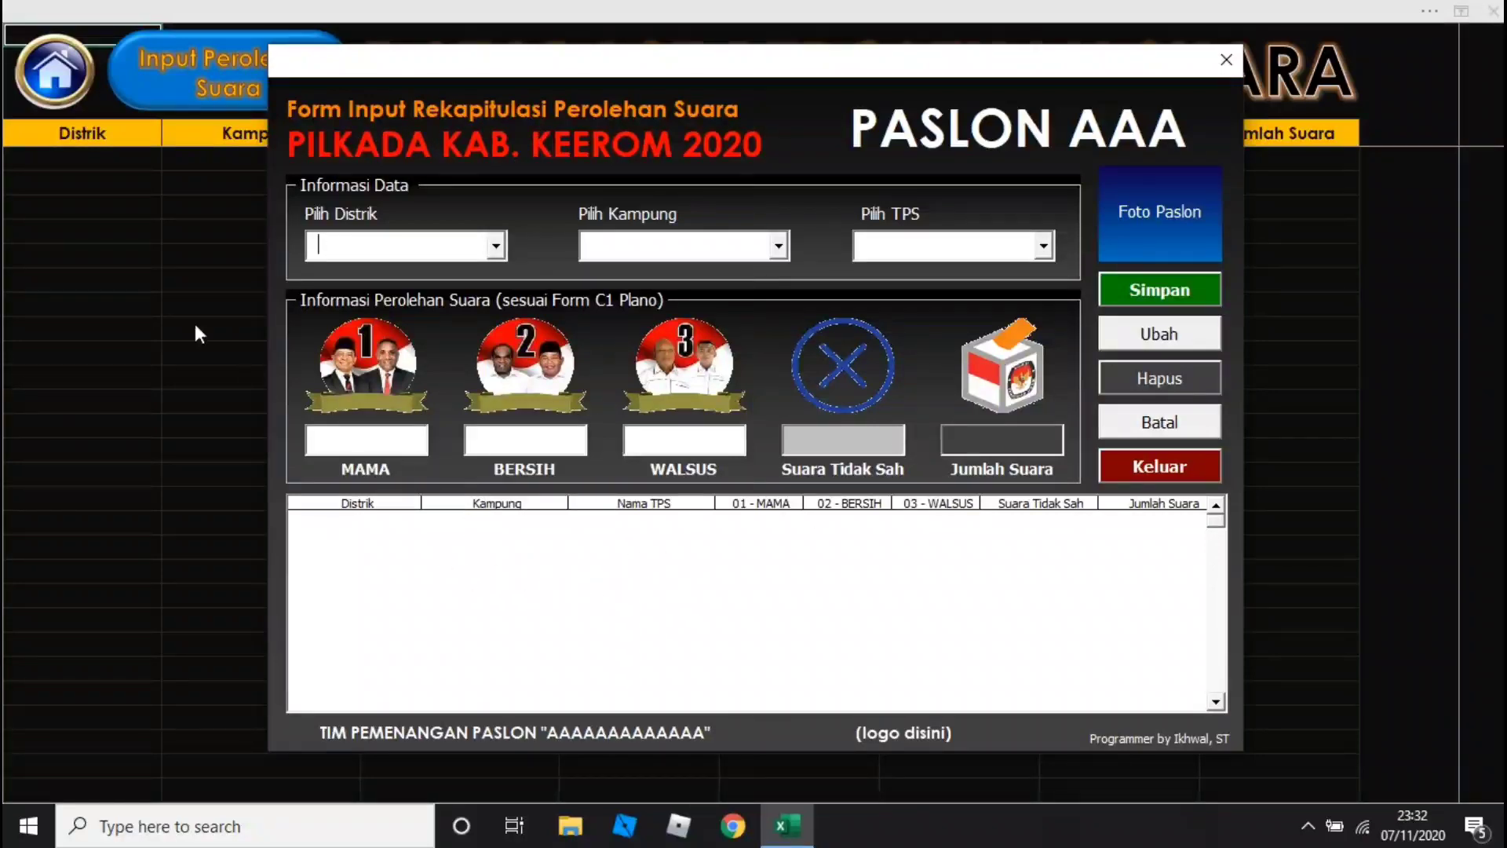
Move the form aside to view the database columns, restore its position and reread the instruction for changing data
{"action": "left_click_drag", "start_coordinate": [374, 78], "coordinate": [356, 549]}
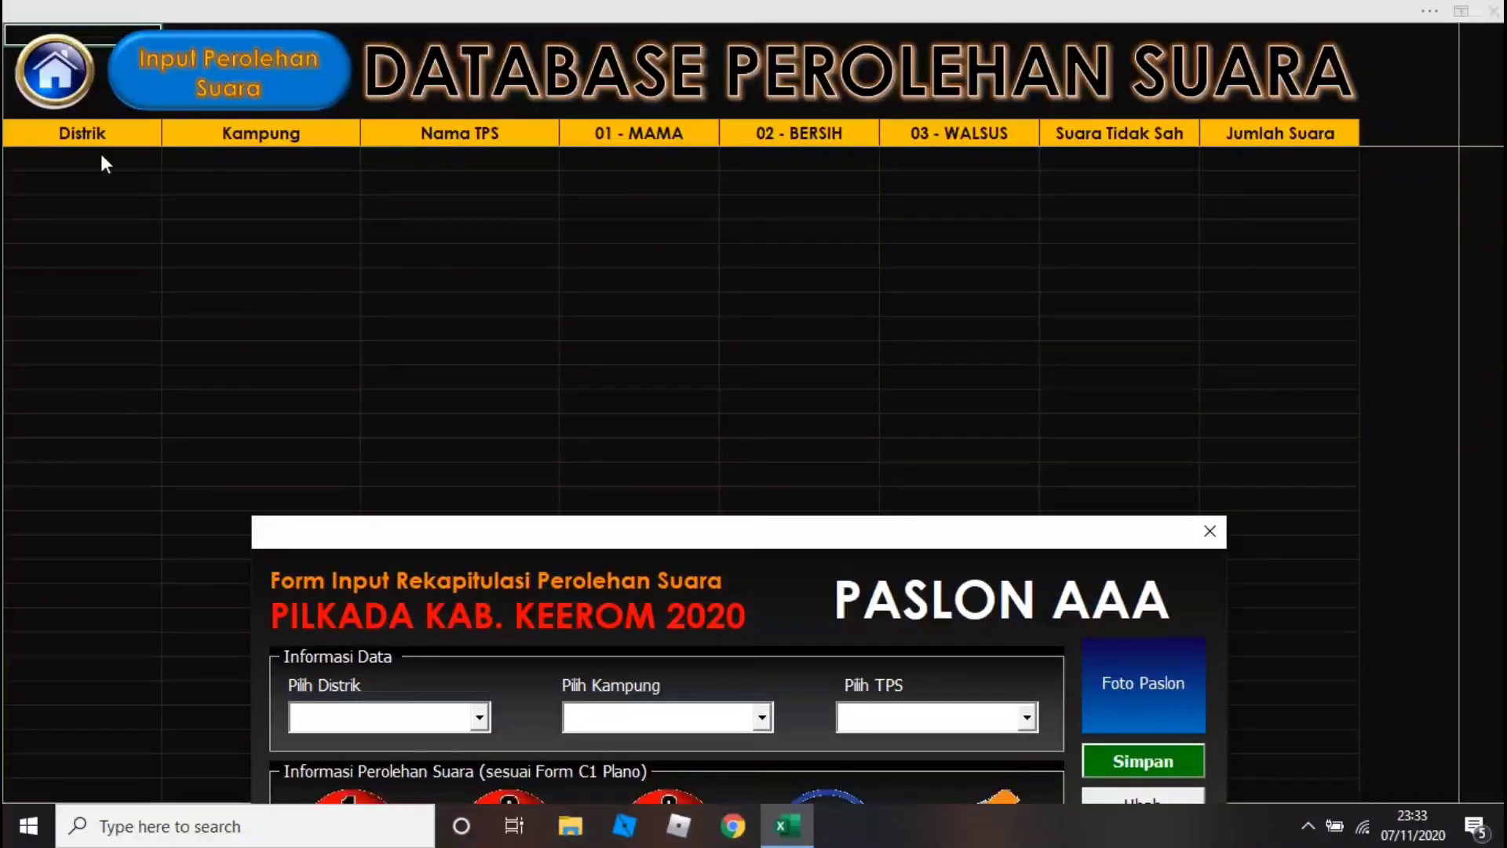
{"action": "left_click_drag", "start_coordinate": [709, 550], "coordinate": [688, 85]}
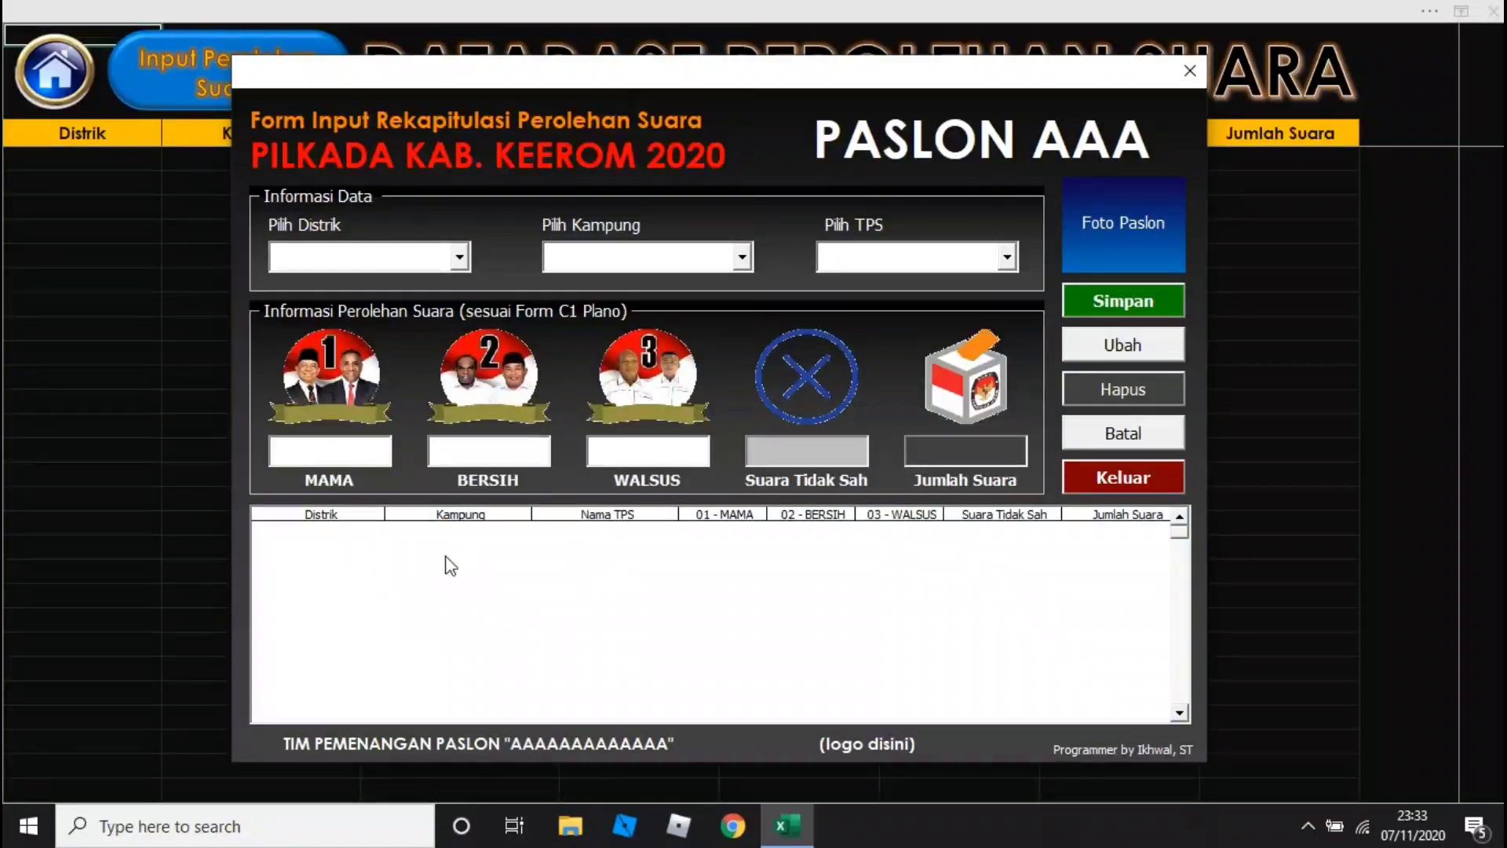
{"action": "left_click", "coordinate": [1110, 343]}
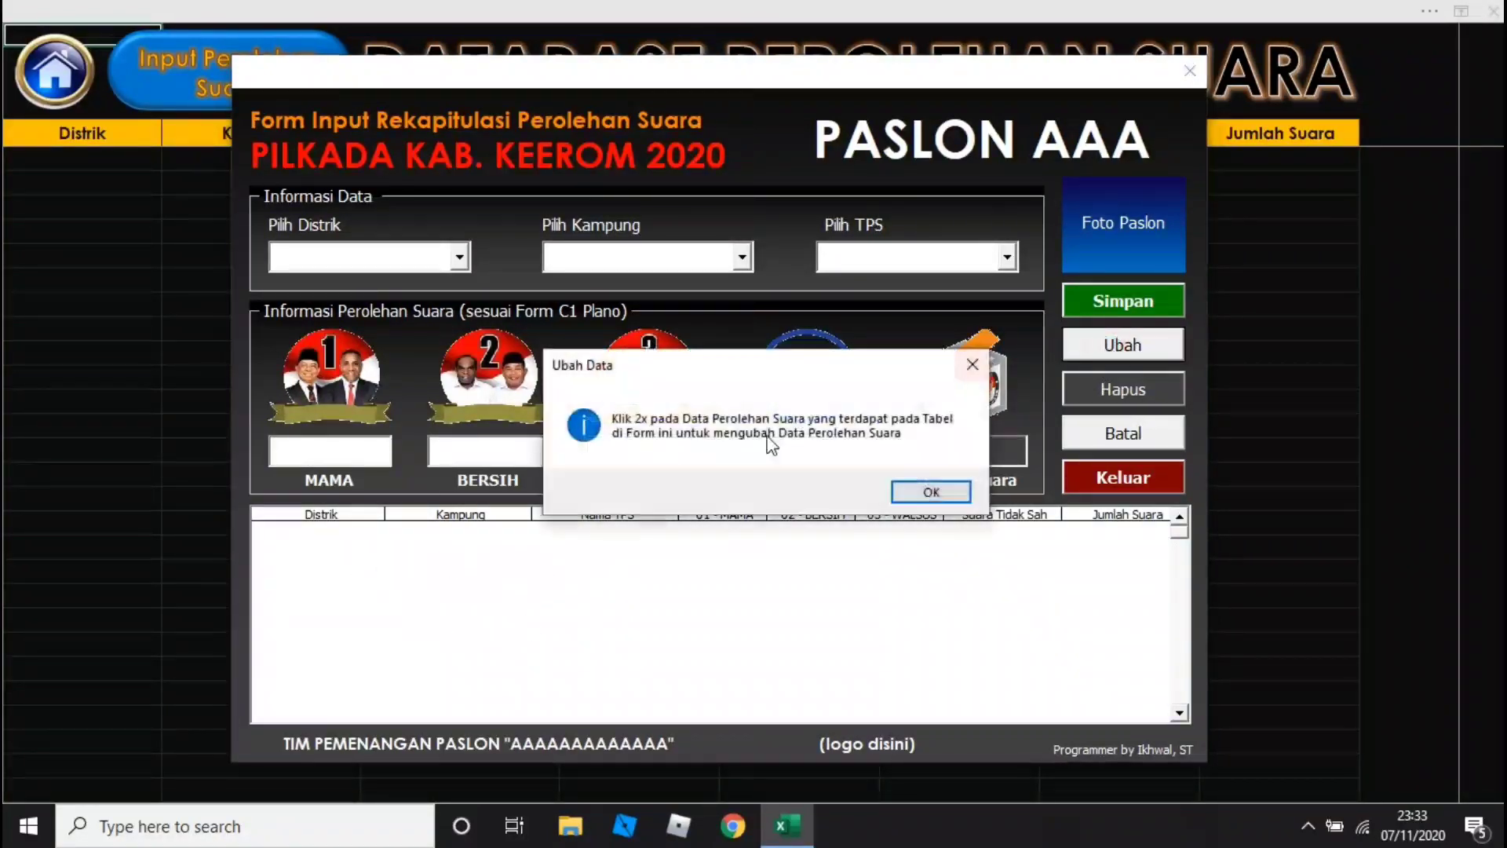
{"action": "left_click", "coordinate": [919, 492]}
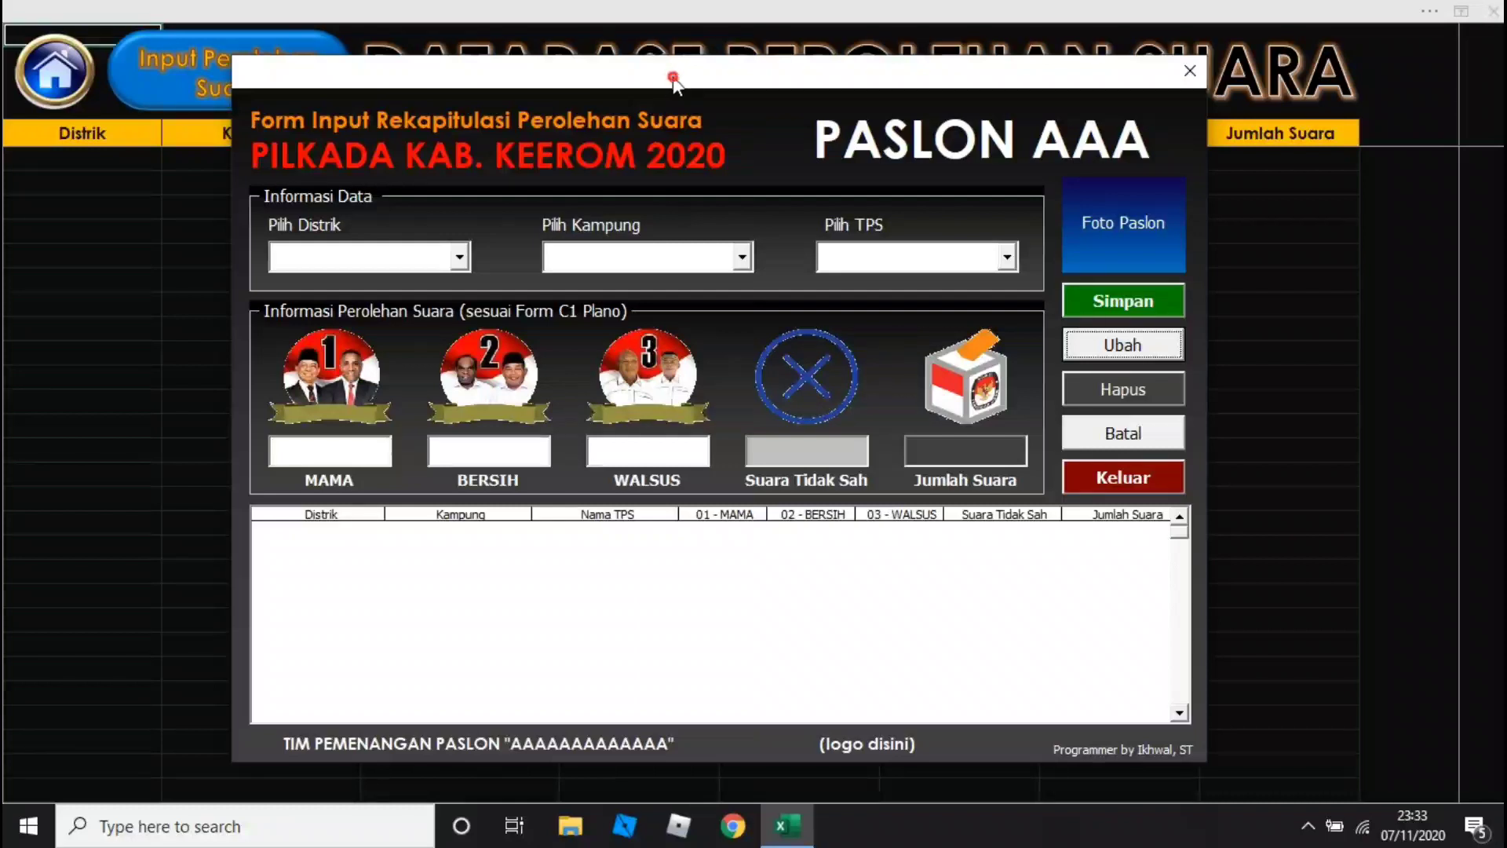
{"action": "left_click_drag", "start_coordinate": [671, 75], "coordinate": [683, 75]}
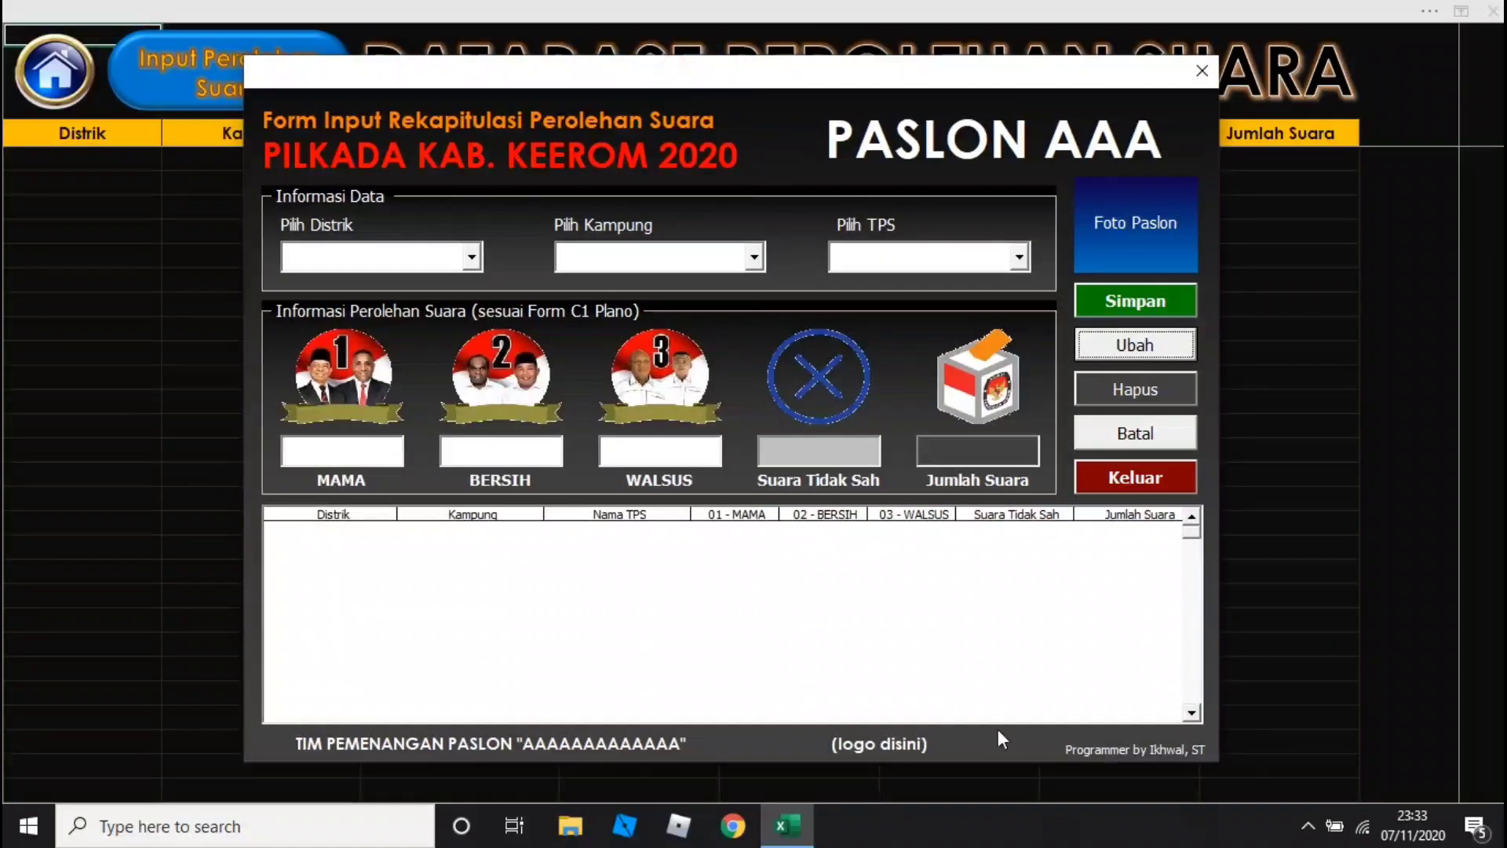
Choose district Yaffi, village Akarinda and polling station Akarinda 1 in the vote input form
{"action": "left_click", "coordinate": [471, 257]}
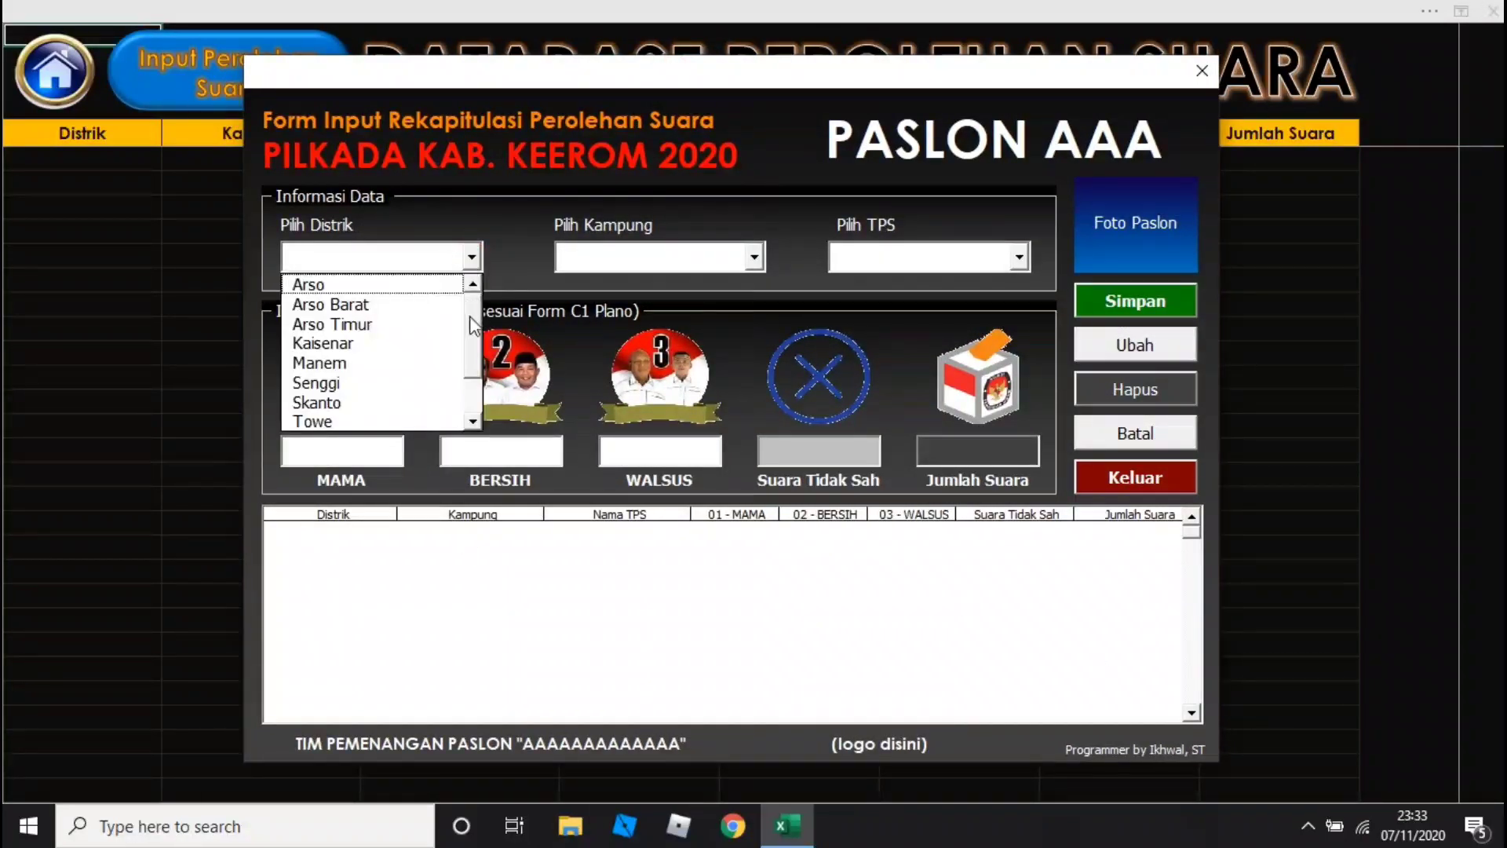
{"action": "scroll", "coordinate": [474, 353], "scroll_direction": "down", "scroll_amount": 1}
{"action": "left_click", "coordinate": [351, 422]}
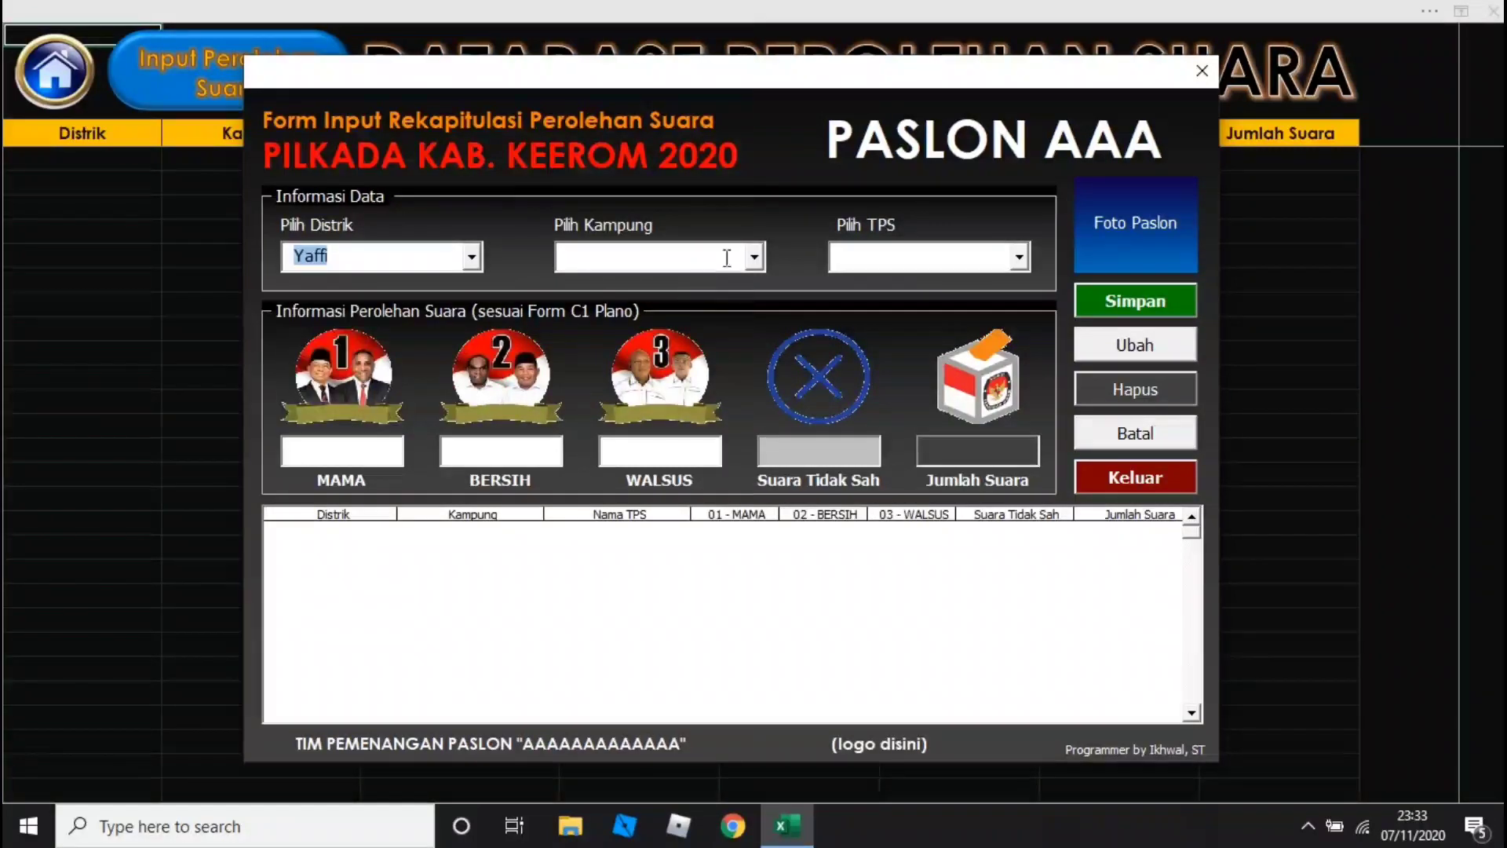
{"action": "left_click", "coordinate": [753, 256]}
{"action": "left_click", "coordinate": [663, 284]}
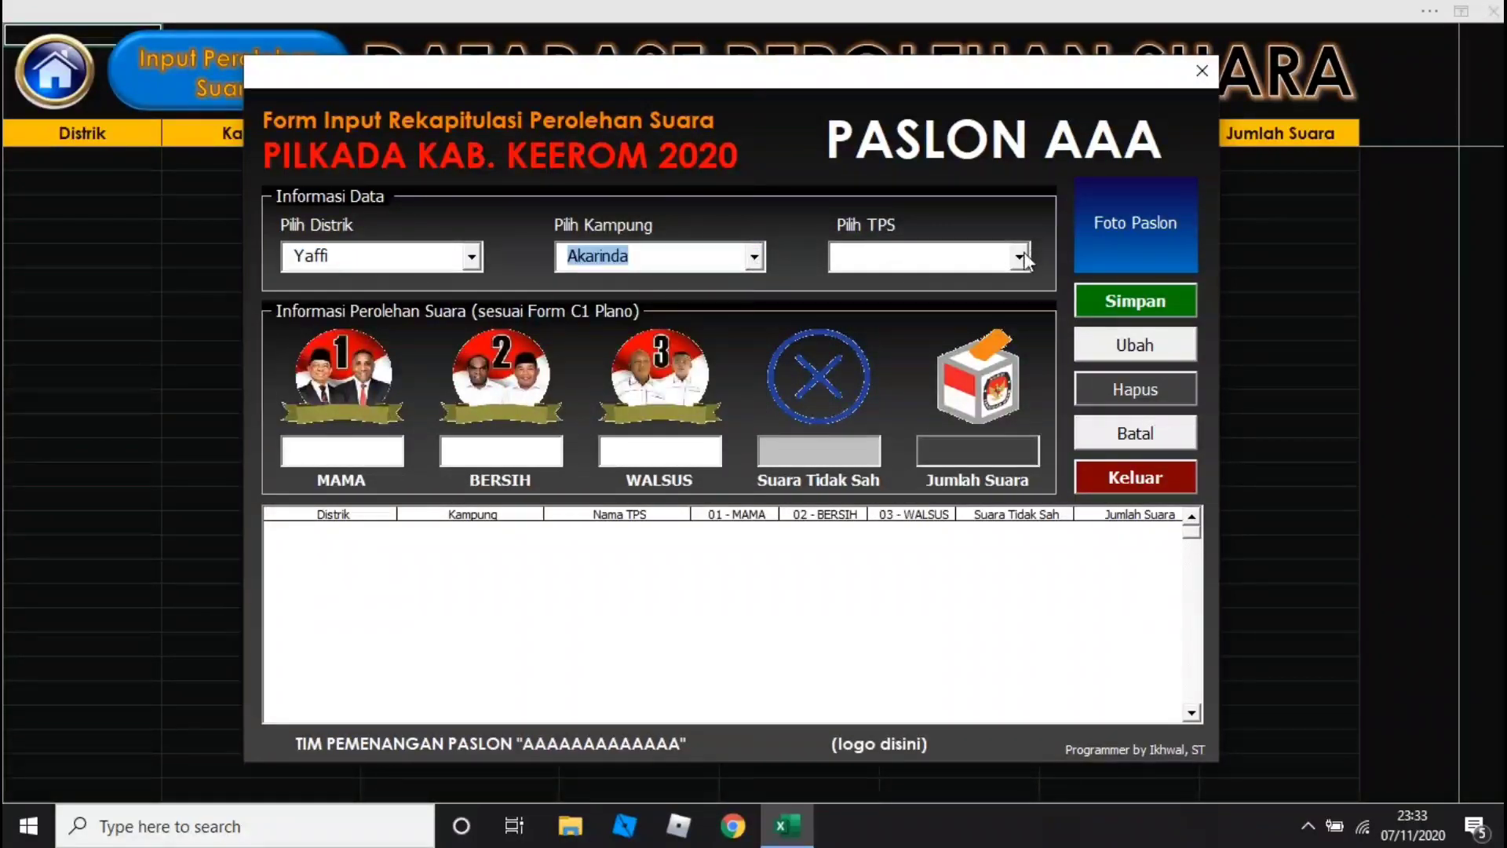
{"action": "left_click", "coordinate": [1020, 256]}
{"action": "left_click", "coordinate": [875, 287]}
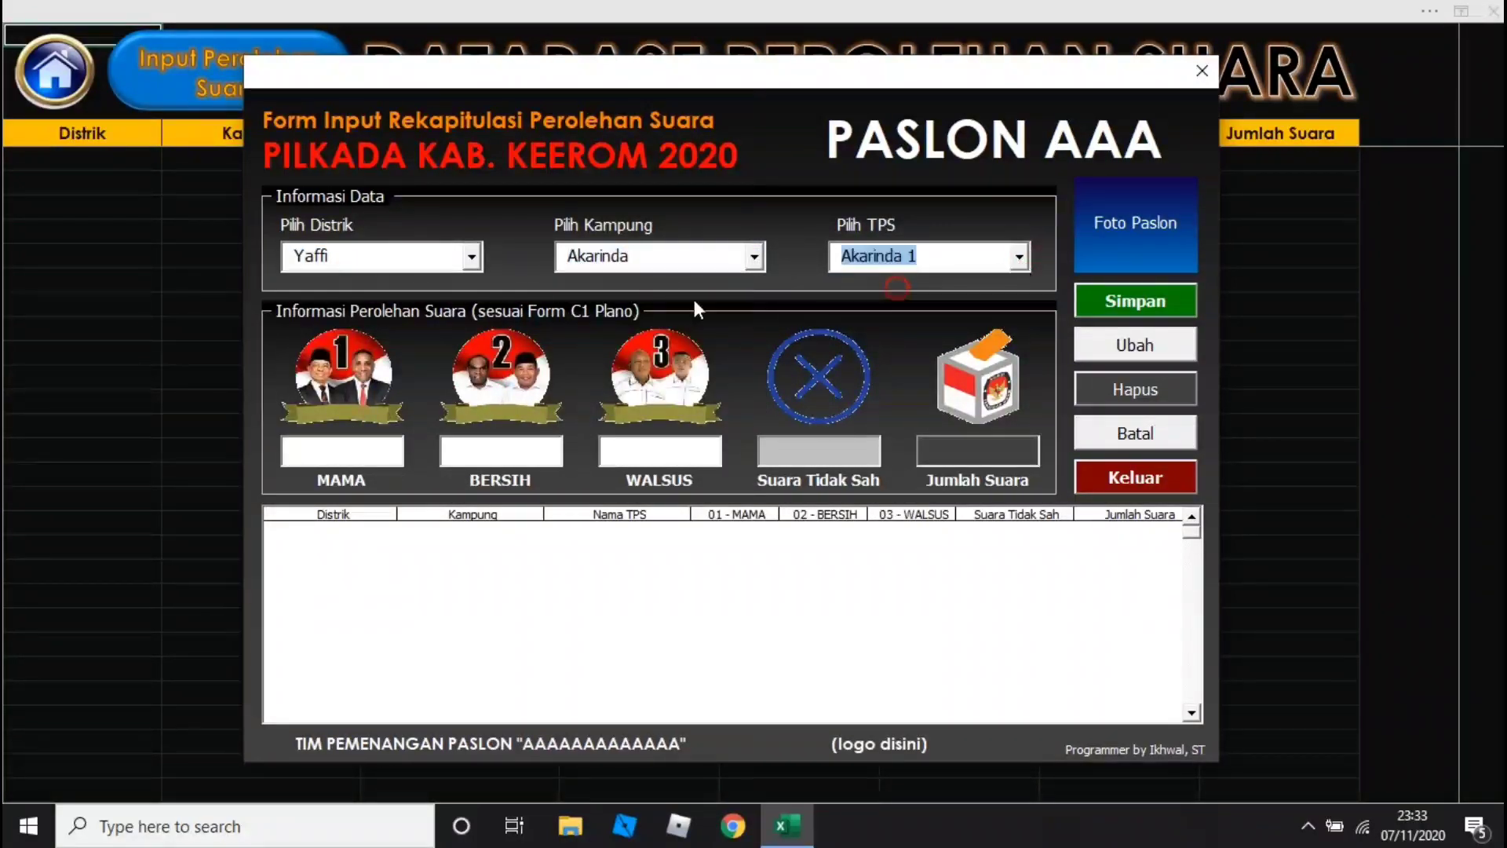
Enter 111 votes for MAMA, 109 for BERSIH, 99 for WALSUS and 1 invalid vote, and save the record
{"action": "left_click", "coordinate": [354, 450]}
{"action": "type", "text": "111"}
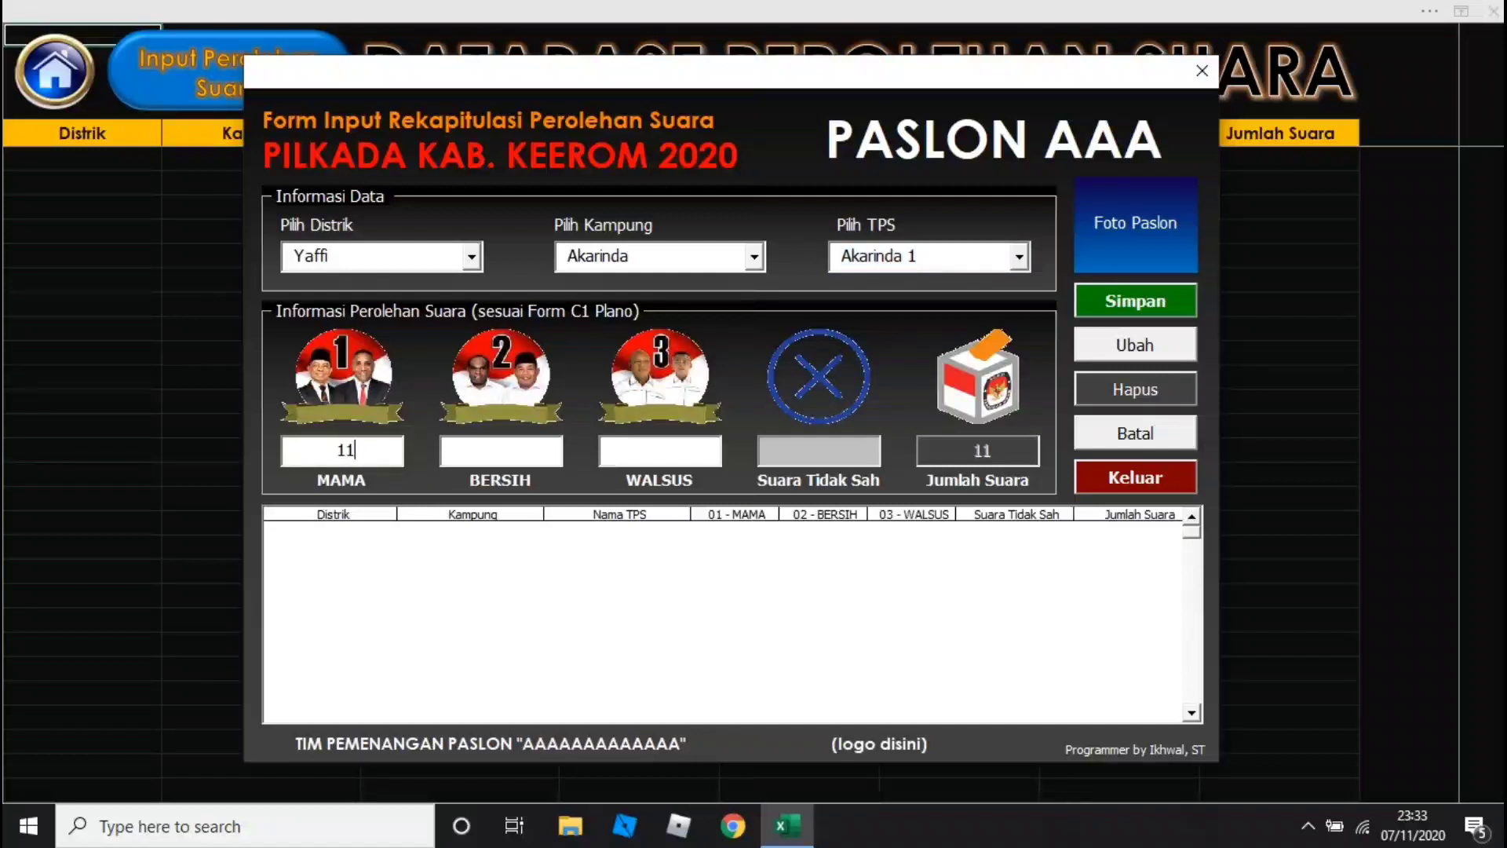
{"action": "left_click", "coordinate": [507, 453]}
{"action": "type", "text": "109"}
{"action": "left_click", "coordinate": [652, 452]}
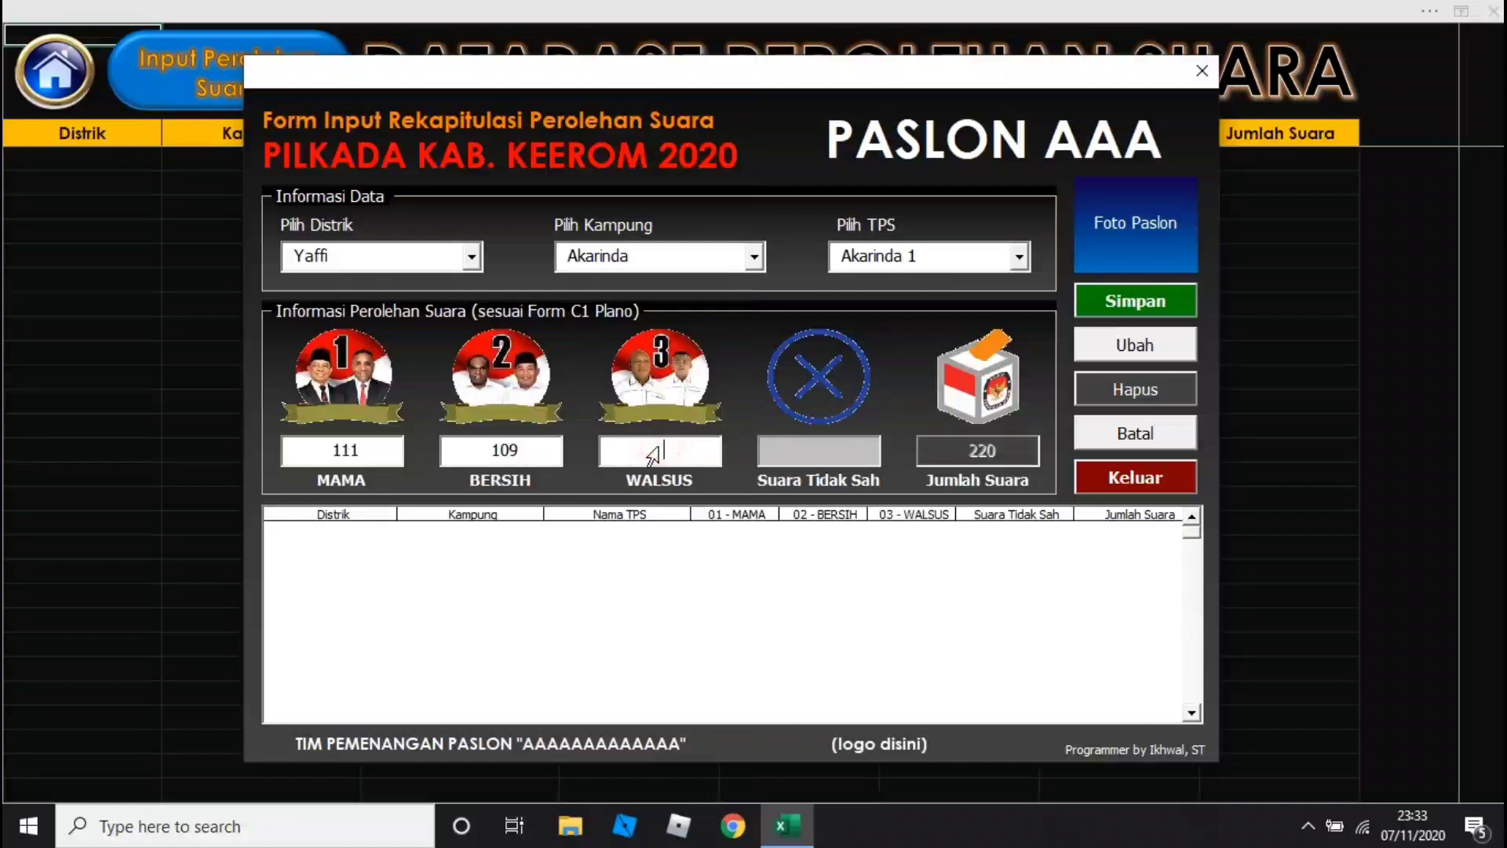
{"action": "type", "text": "99"}
{"action": "left_click", "coordinate": [794, 452]}
{"action": "type", "text": "1"}
{"action": "left_click", "coordinate": [1142, 301]}
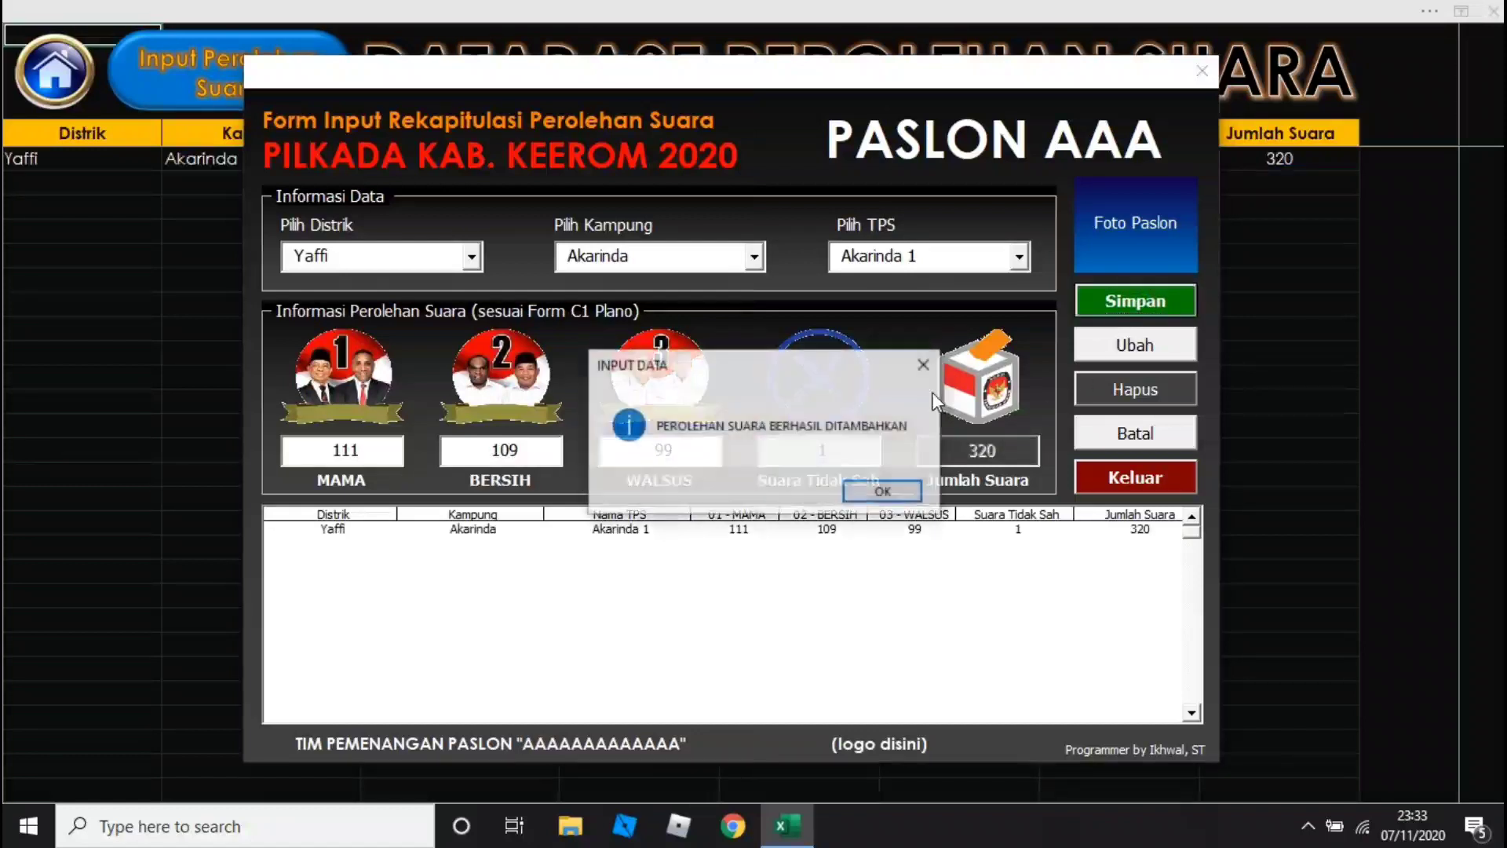
{"action": "left_click", "coordinate": [883, 490]}
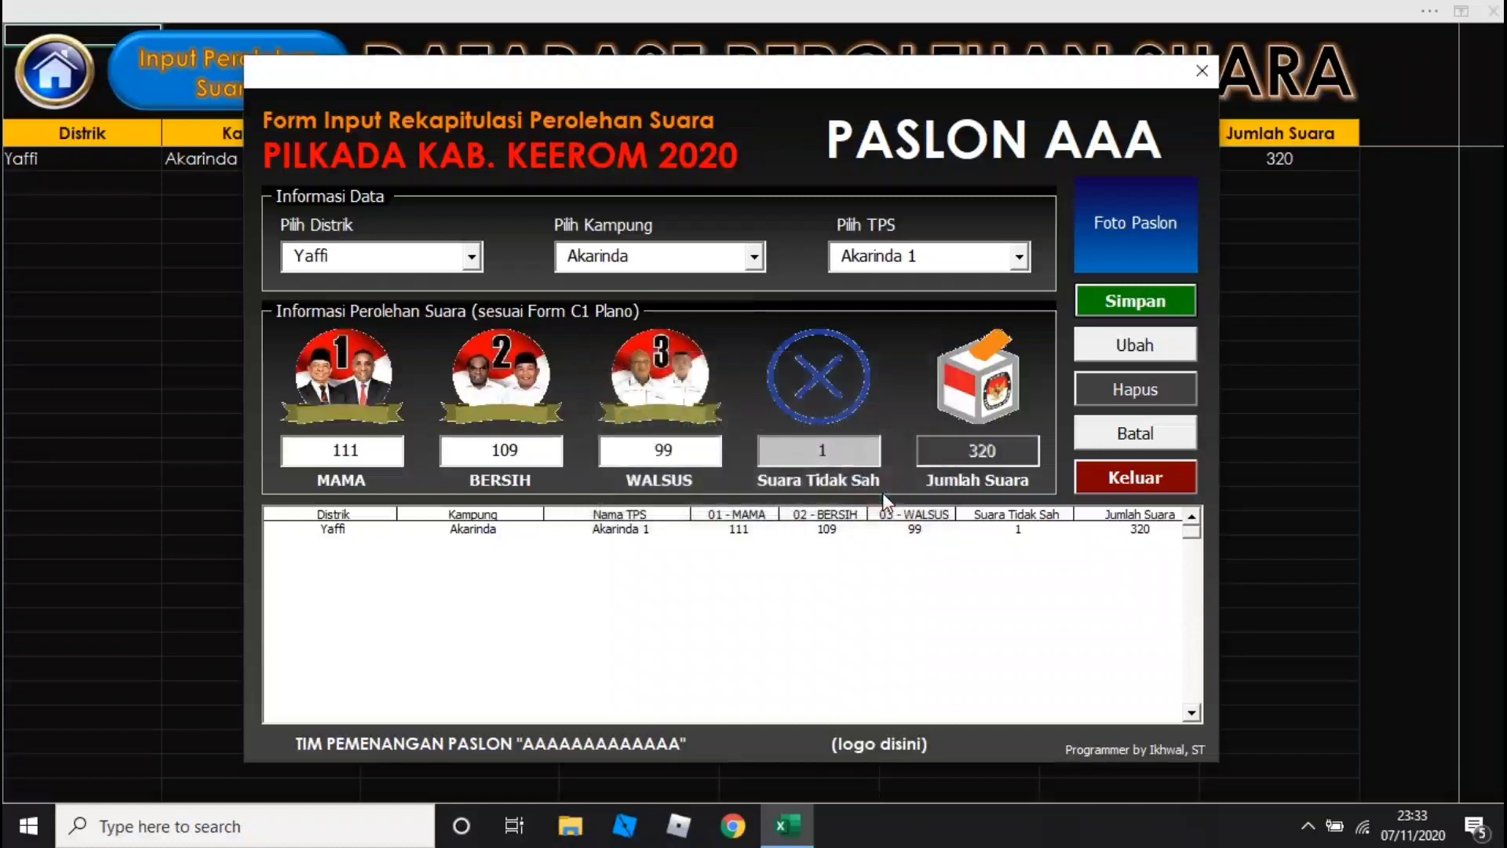
Load the saved Akarinda 1 record from the form's table and update its MAMA votes to 119
{"action": "left_click", "coordinate": [616, 533]}
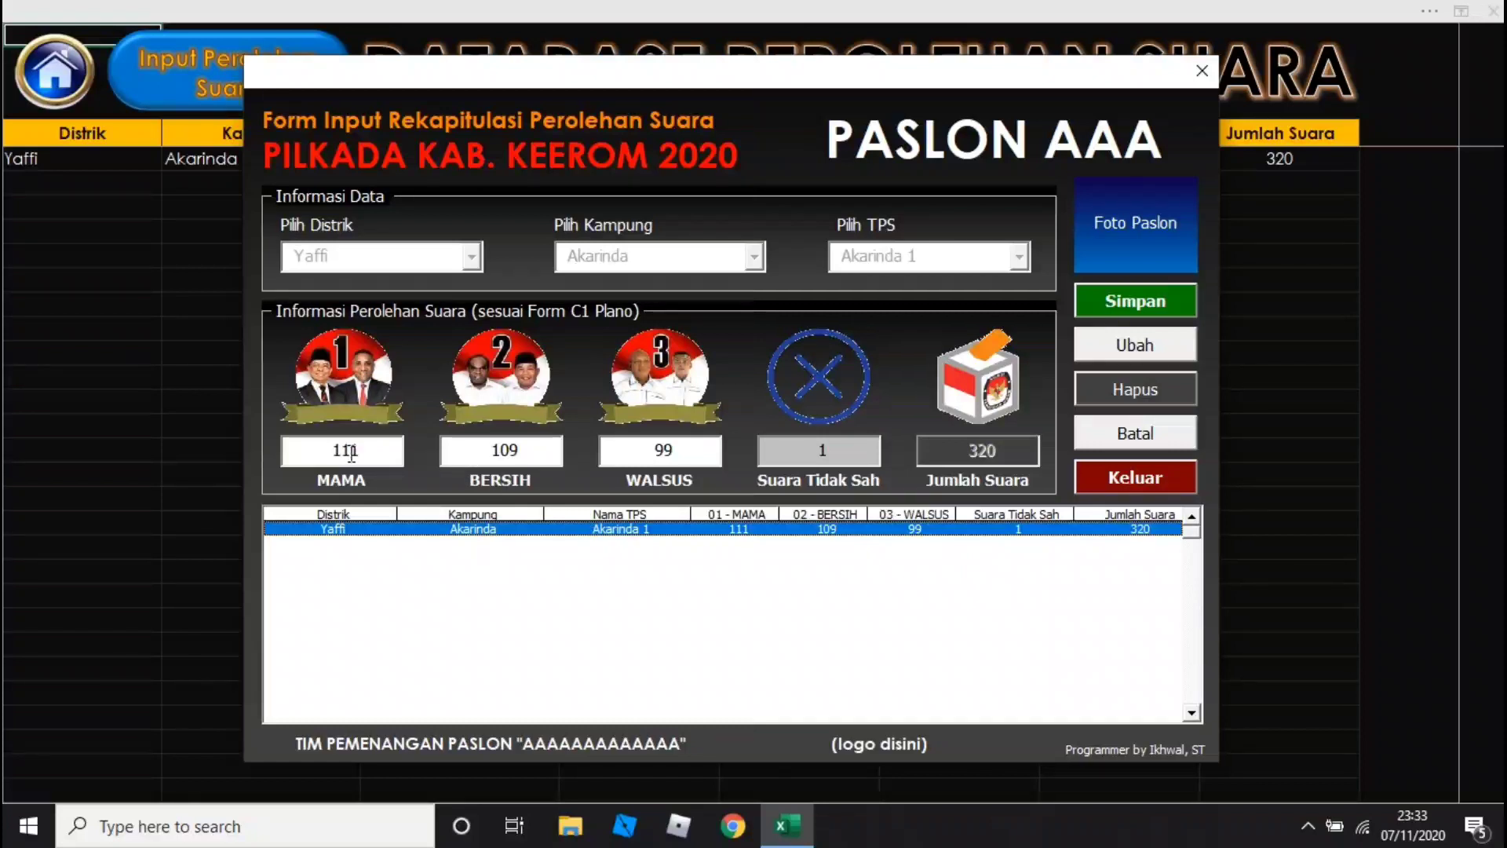
{"action": "left_click_drag", "start_coordinate": [351, 453], "coordinate": [362, 454]}
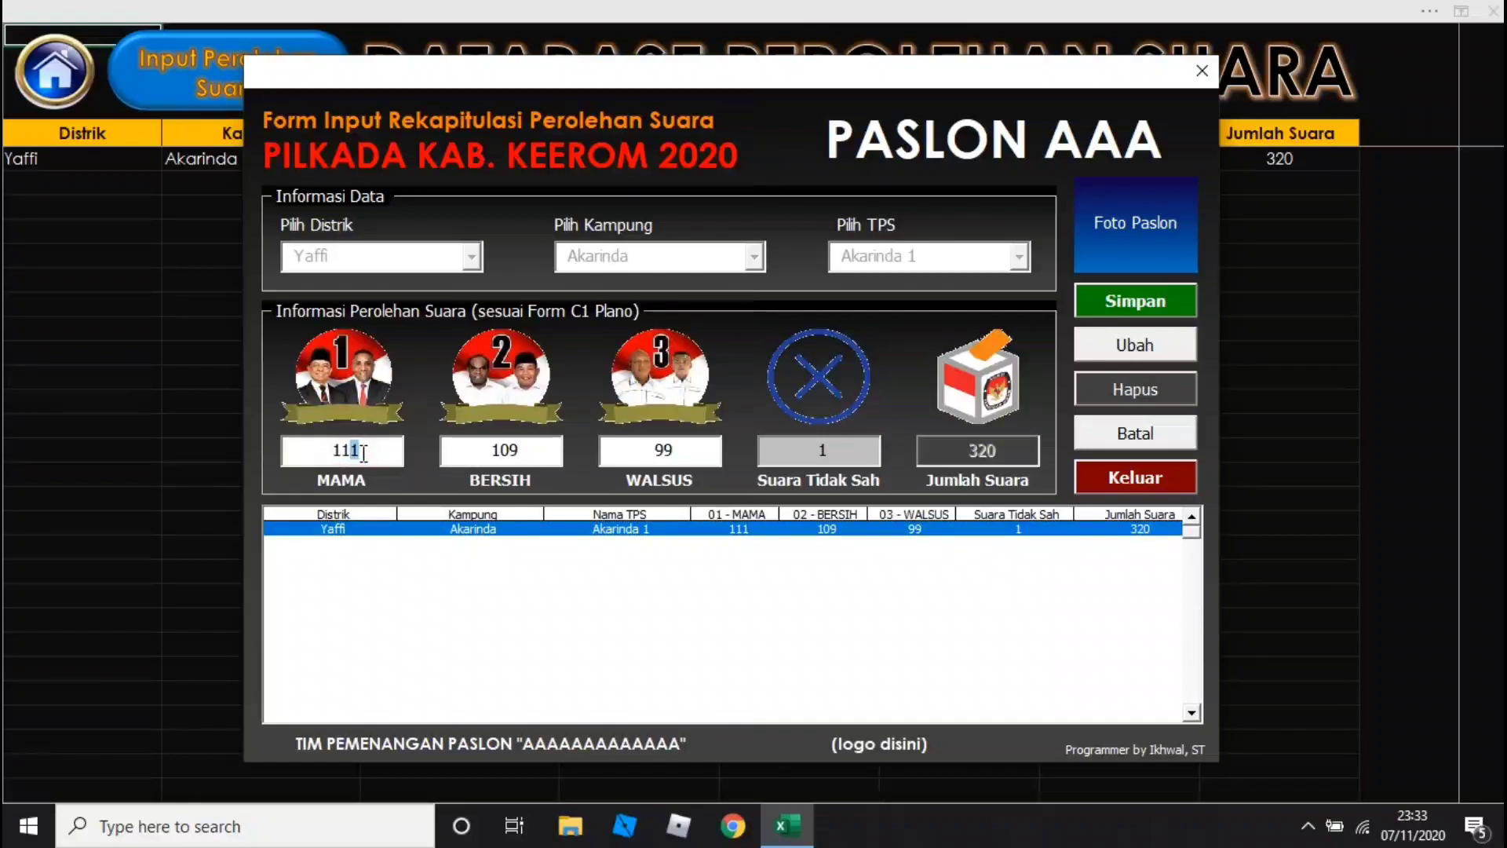
{"action": "type", "text": "9"}
{"action": "left_click", "coordinate": [1156, 354]}
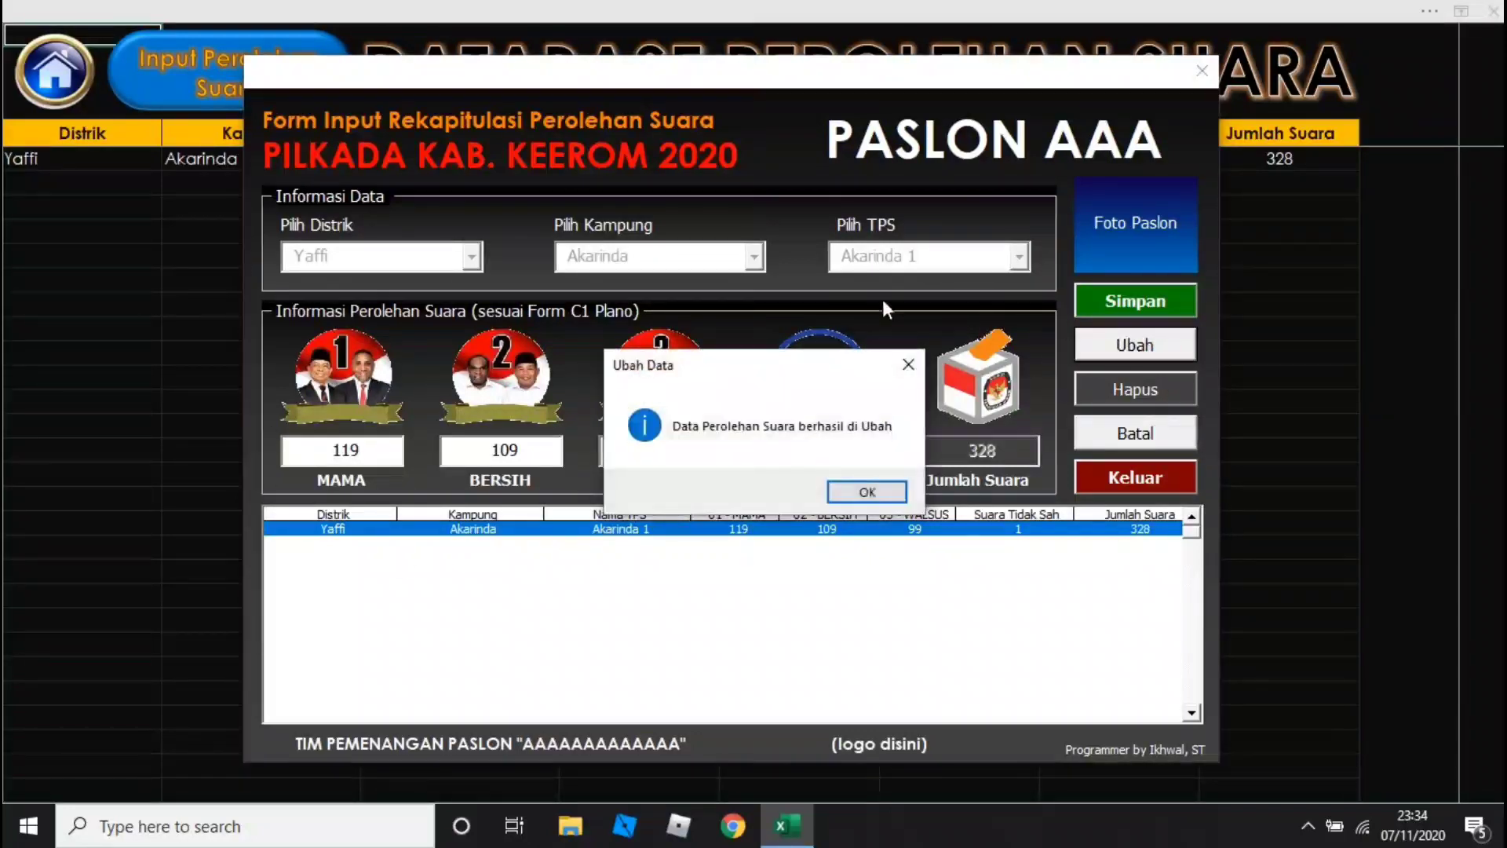
{"action": "left_click", "coordinate": [866, 490]}
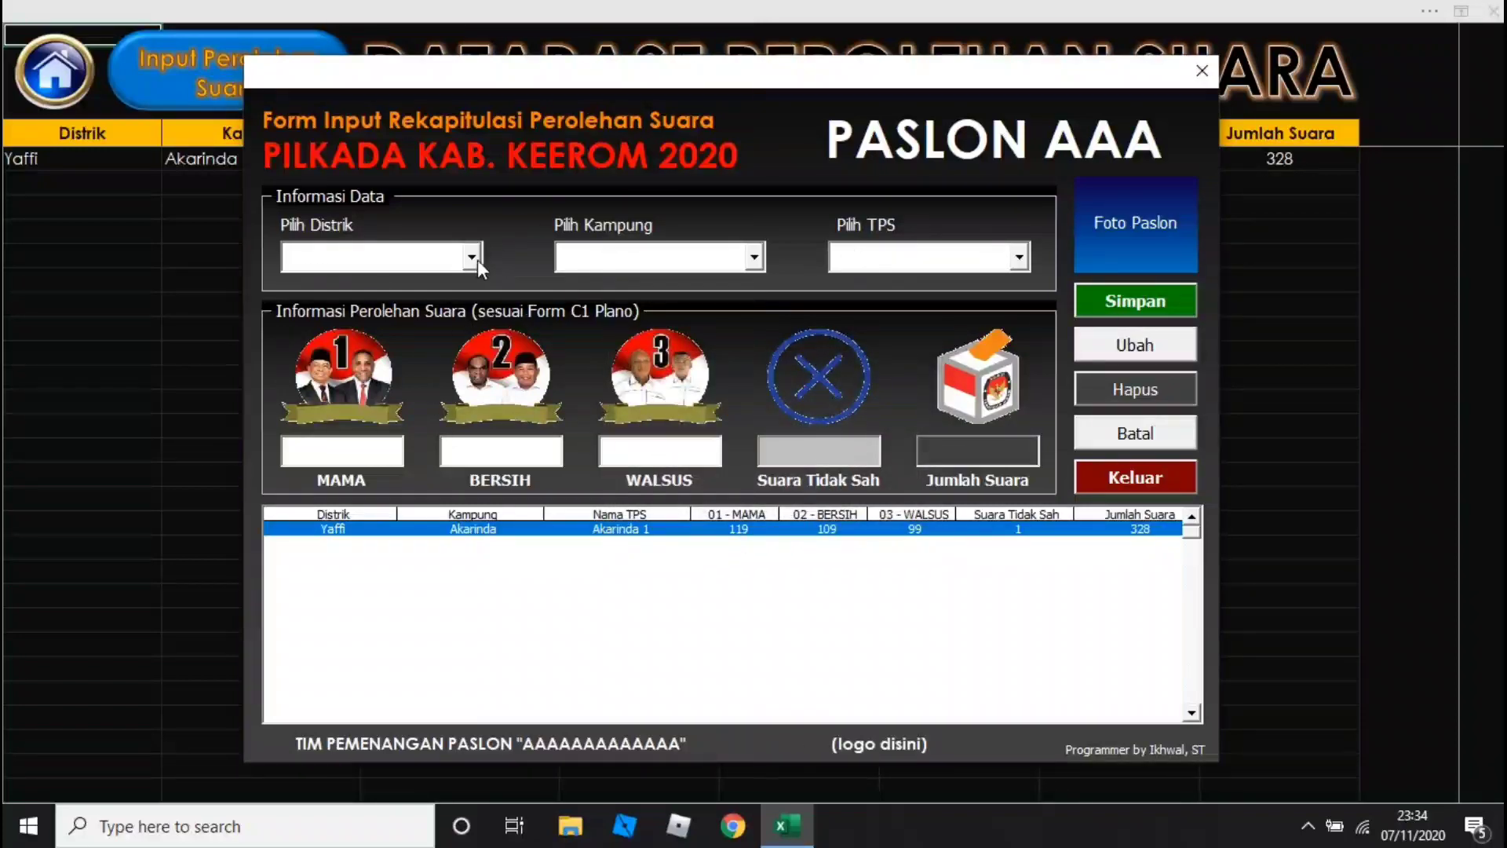
Set up another entry for the same polling station: district Yaffi, village Akarinda, TPS Akarinda 1
{"action": "left_click", "coordinate": [472, 256]}
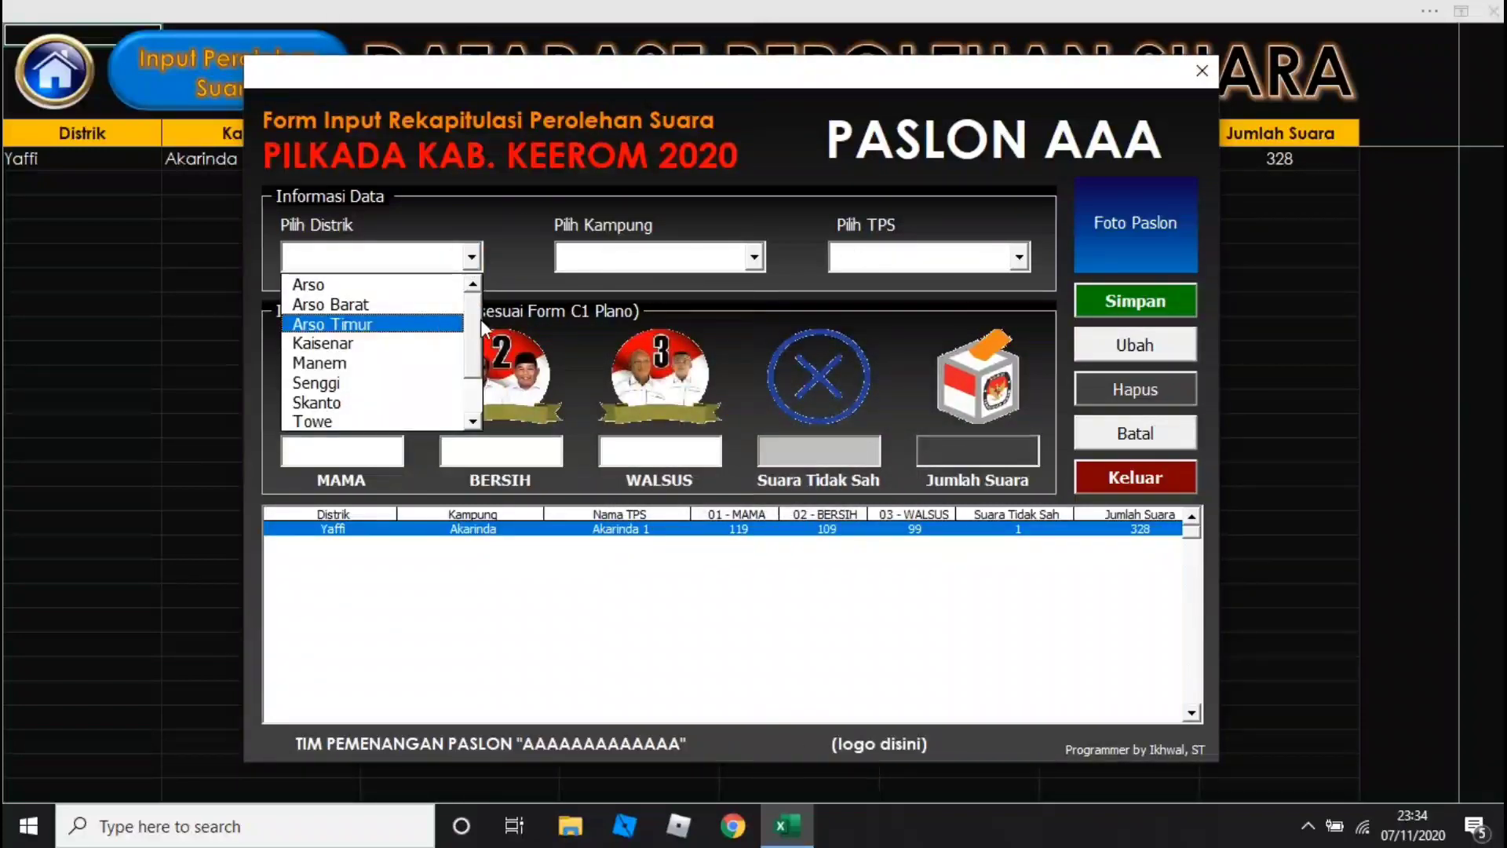
{"action": "scroll", "coordinate": [474, 318], "scroll_direction": "down", "scroll_amount": 1}
{"action": "left_click", "coordinate": [372, 421]}
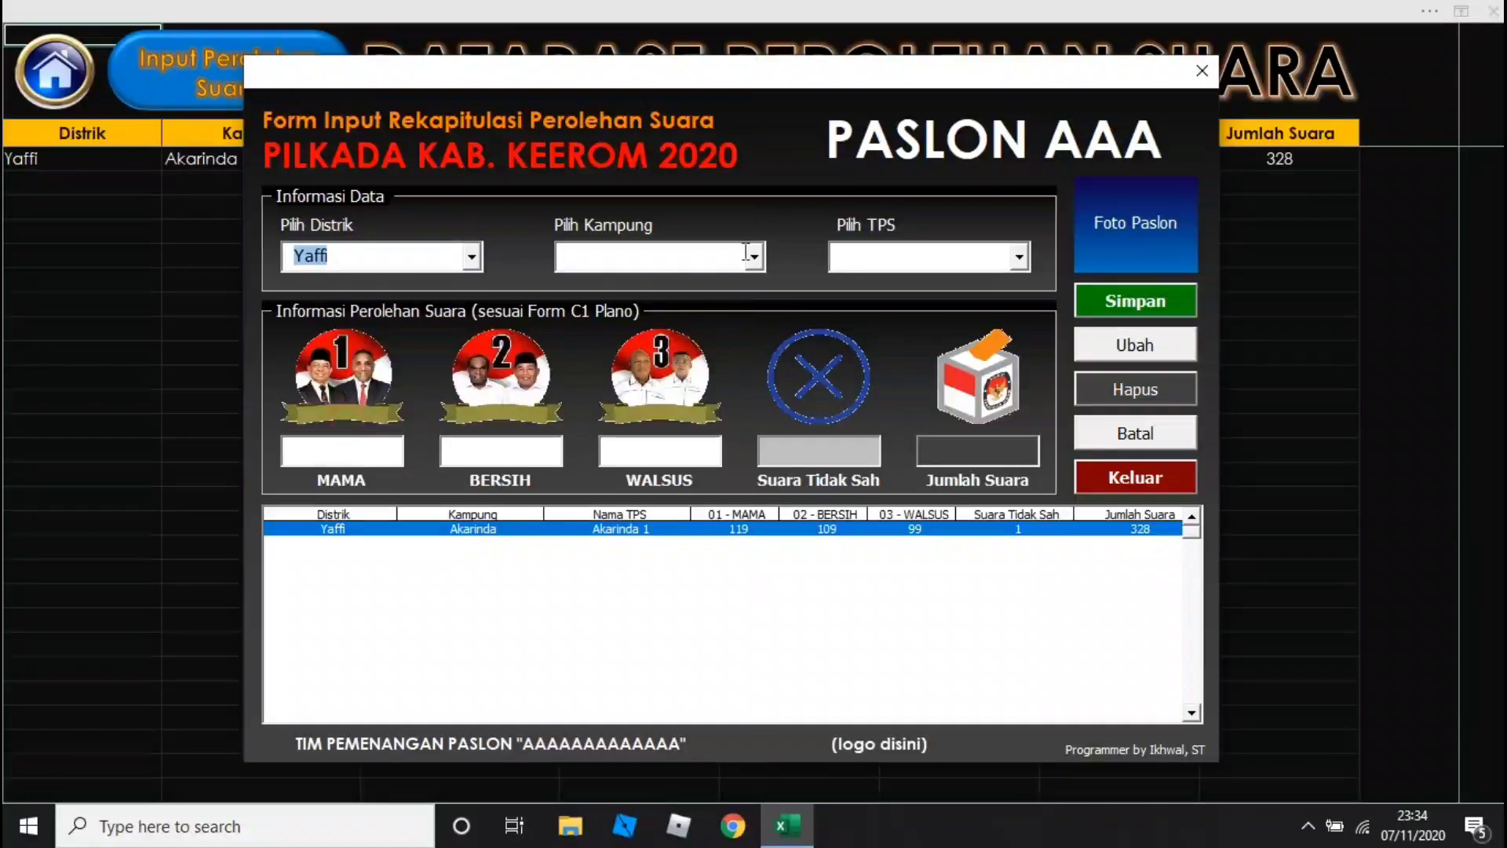
{"action": "left_click", "coordinate": [753, 257]}
{"action": "left_click", "coordinate": [636, 286]}
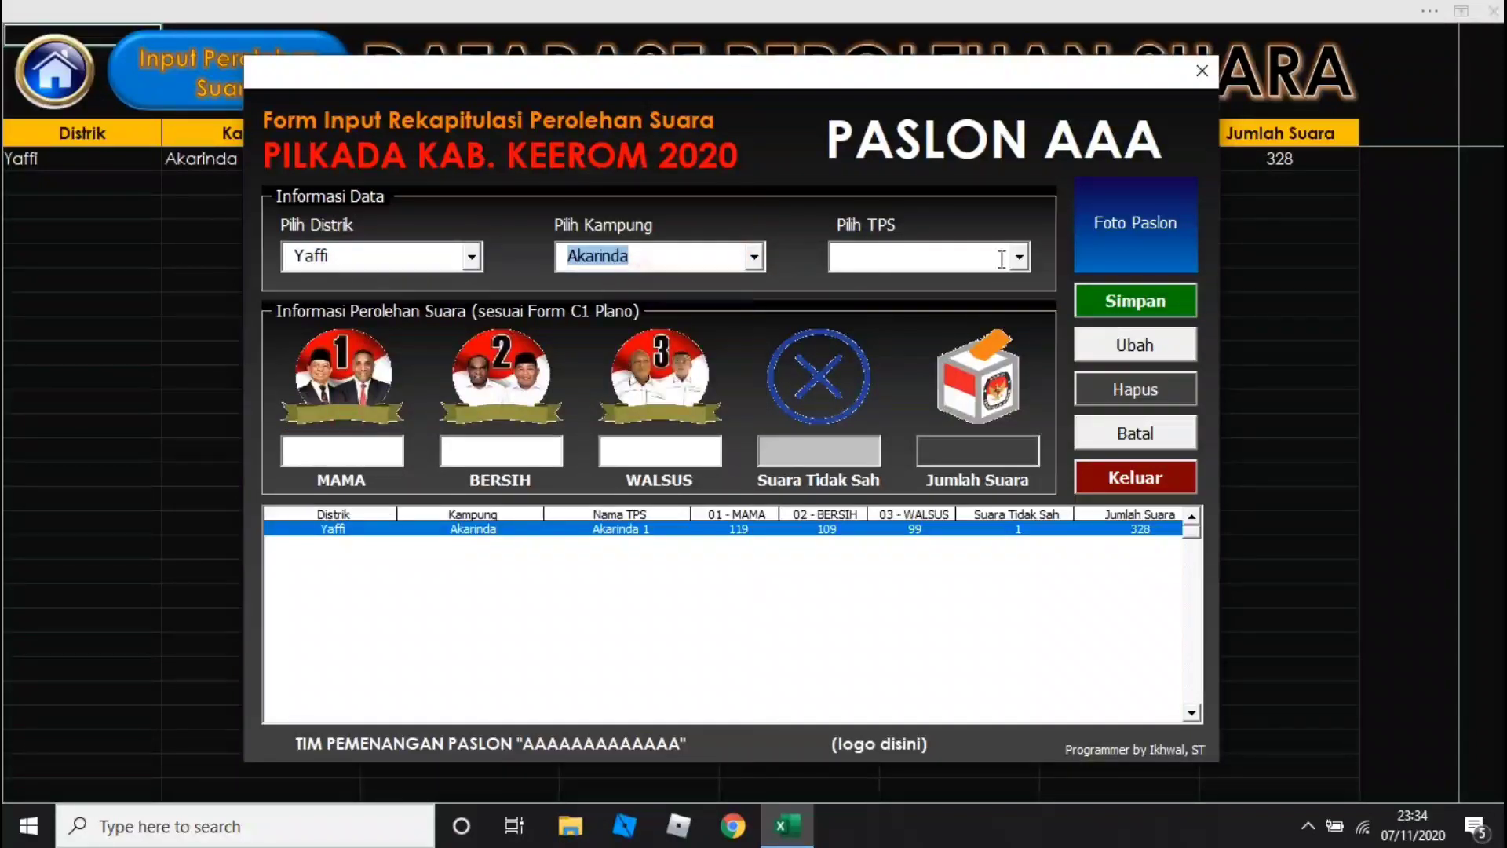
{"action": "left_click", "coordinate": [1019, 257]}
{"action": "left_click", "coordinate": [933, 284]}
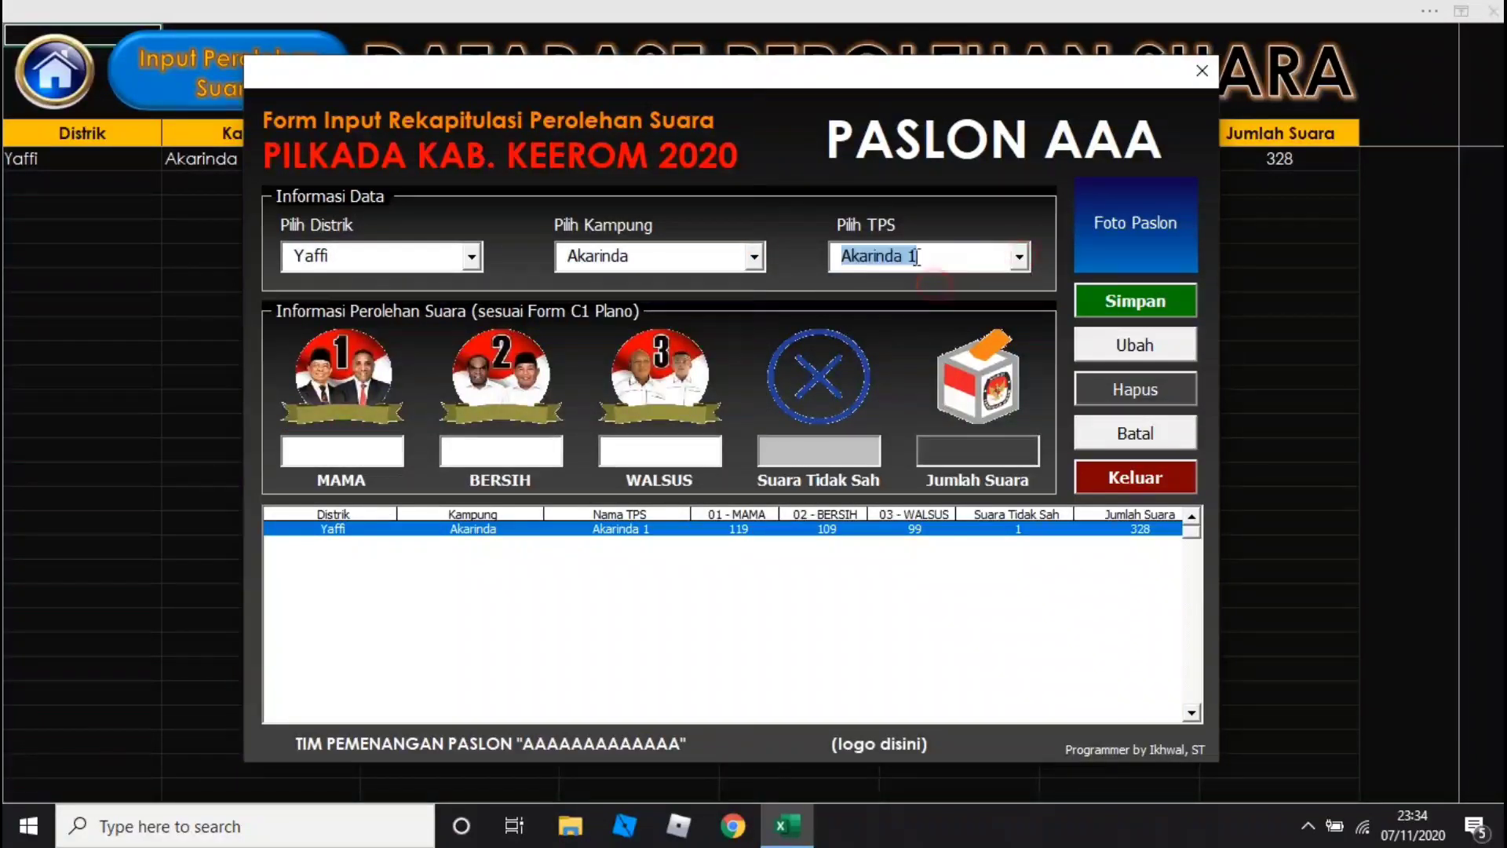
Enter 123 votes each for MAMA, BERSIH and WALSUS, and 1 invalid vote, for Akarinda 1
{"action": "left_click", "coordinate": [379, 446]}
{"action": "type", "text": "123"}
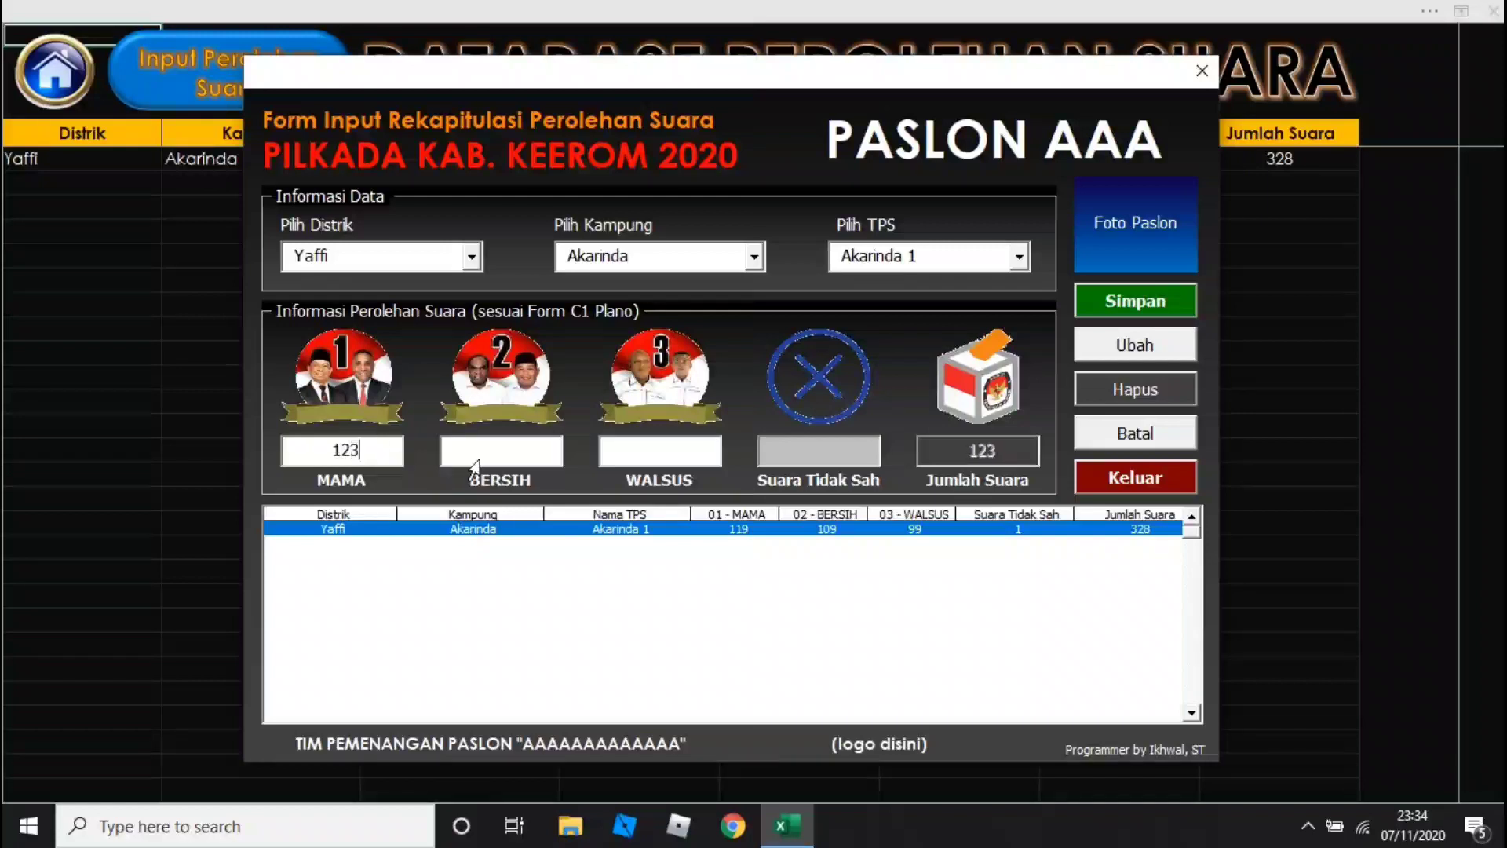
{"action": "left_click", "coordinate": [488, 454]}
{"action": "type", "text": "123"}
{"action": "left_click", "coordinate": [671, 452]}
{"action": "type", "text": "123"}
{"action": "left_click", "coordinate": [840, 450]}
{"action": "type", "text": "1"}
Try to save the Akarinda 1 entry as a new record and close the resulting message
{"action": "left_click", "coordinate": [1153, 302]}
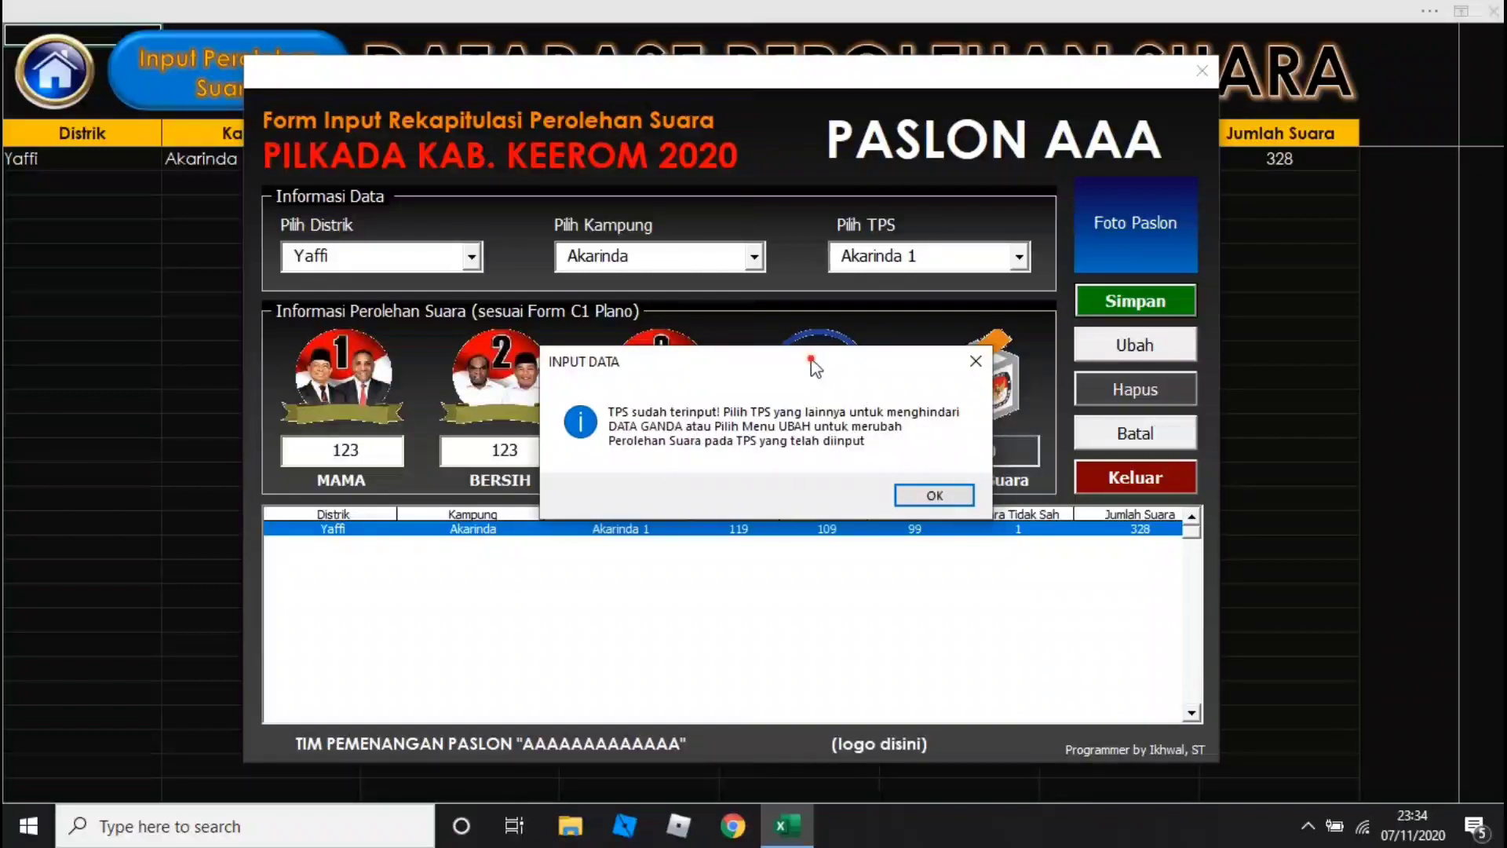
{"action": "left_click_drag", "start_coordinate": [811, 365], "coordinate": [439, 296]}
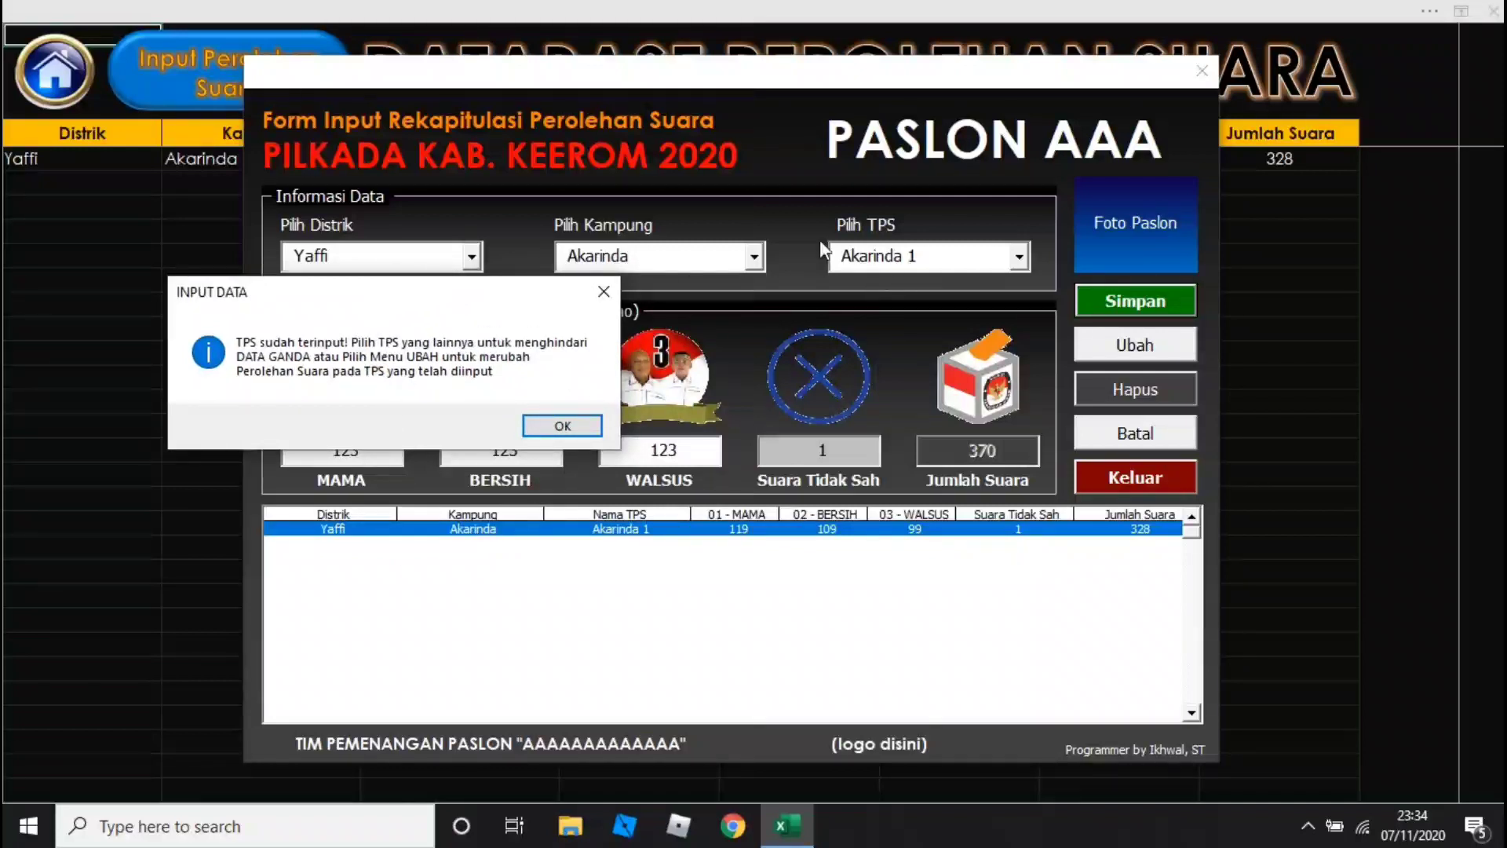
{"action": "left_click_drag", "start_coordinate": [331, 297], "coordinate": [624, 318]}
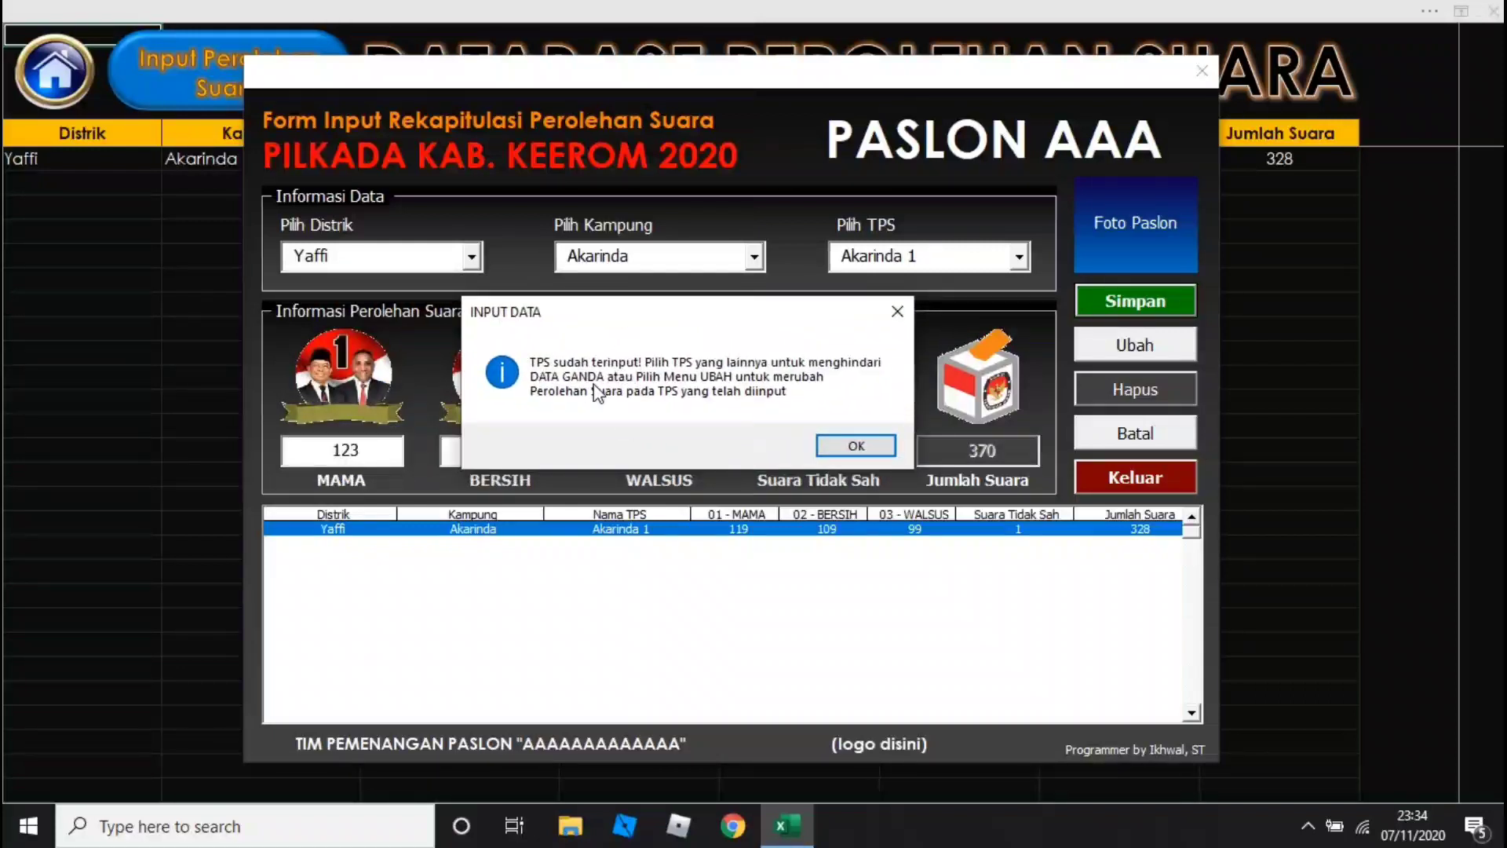
{"action": "left_click", "coordinate": [864, 444]}
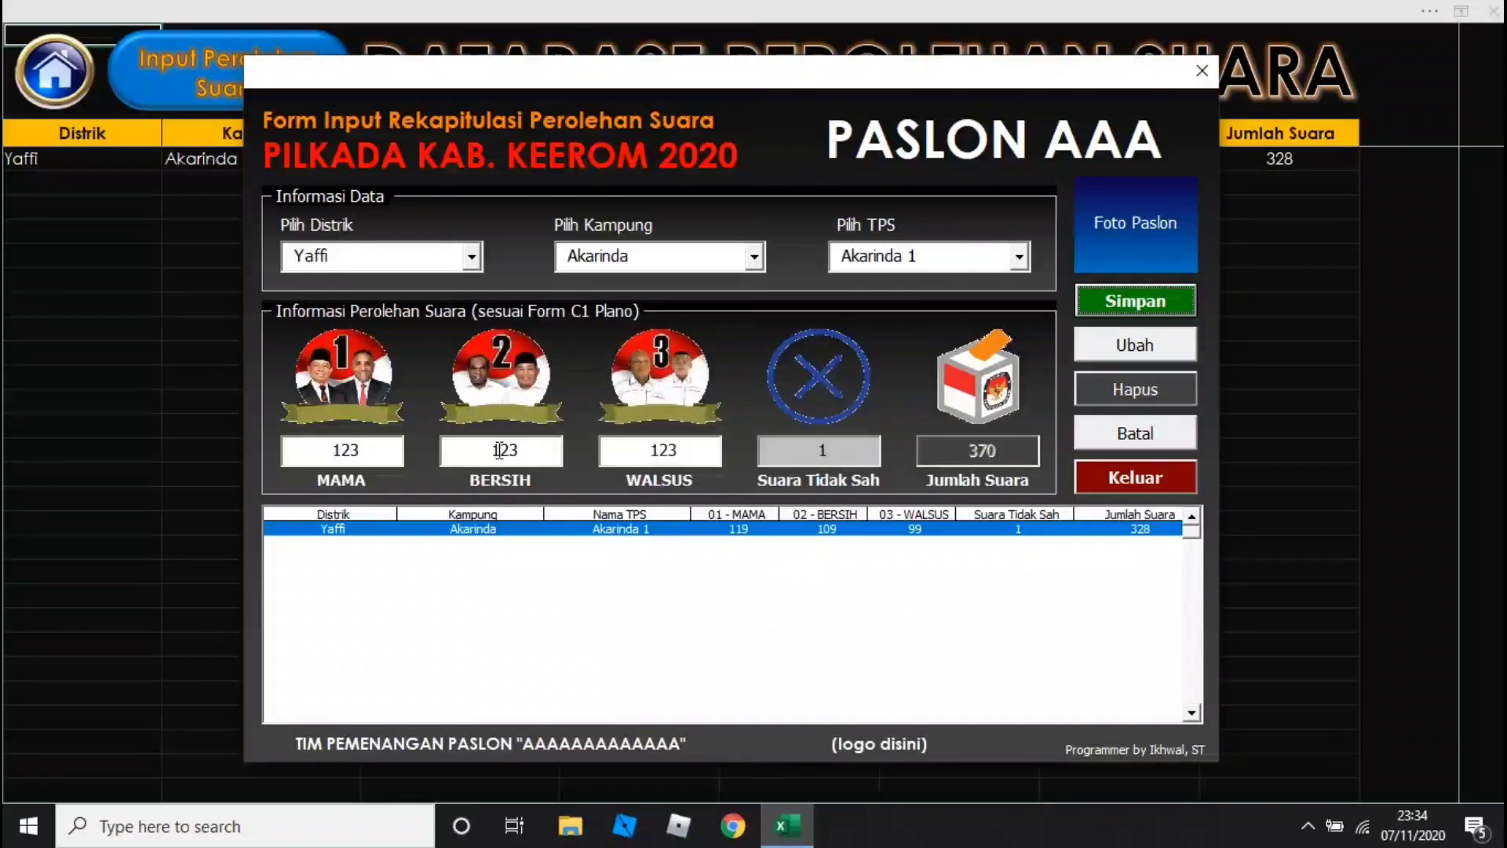
Change the BERSIH votes to 120 and the WALSUS votes to 103, and update the existing Akarinda 1 record
{"action": "double_click", "coordinate": [498, 450]}
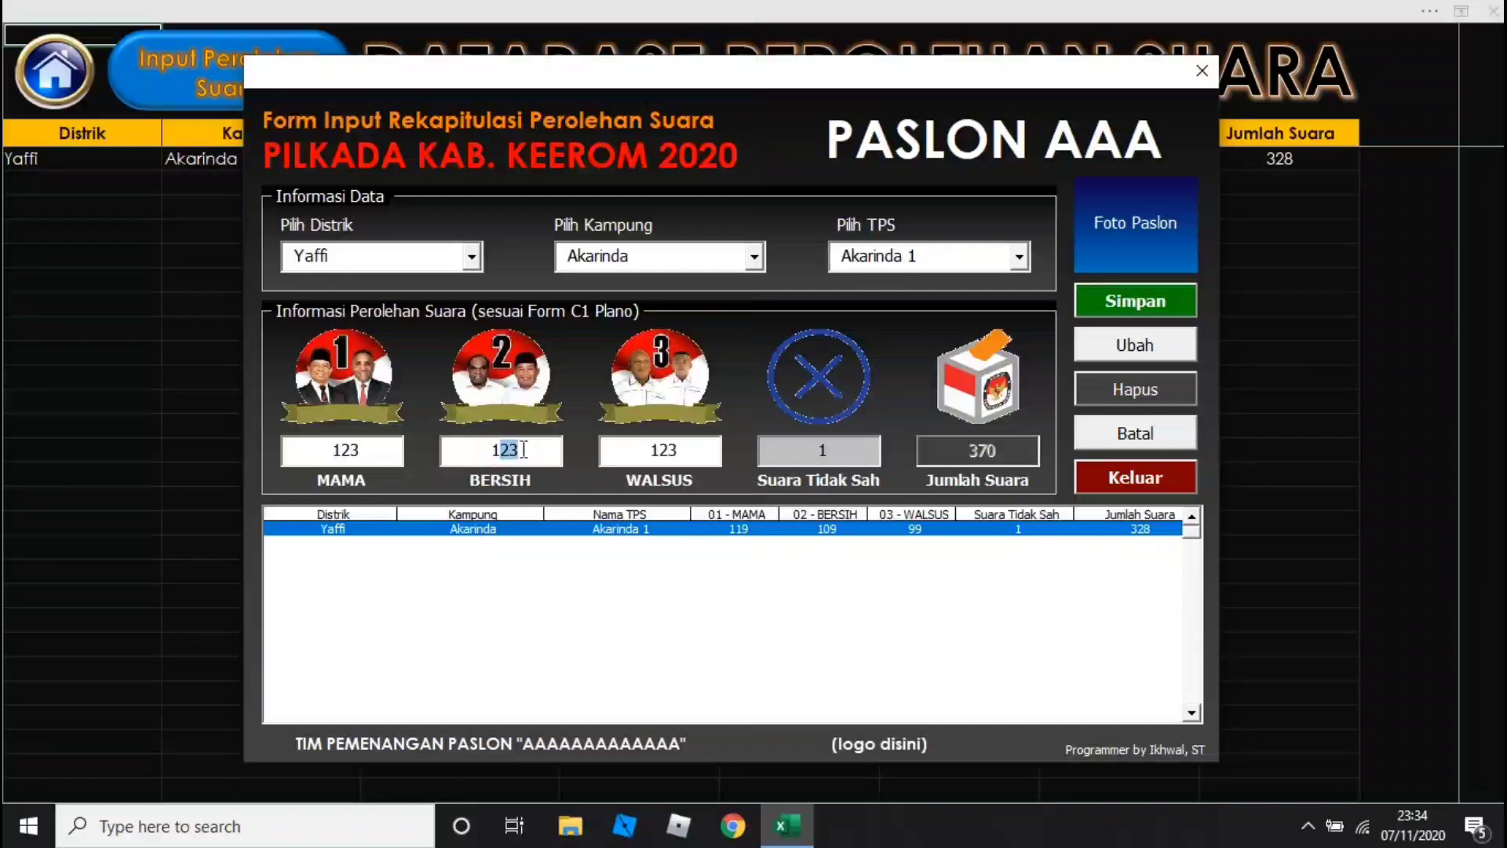
{"action": "type", "text": "2"}
{"action": "left_click", "coordinate": [661, 449]}
{"action": "type", "text": "0"}
{"action": "left_click", "coordinate": [1118, 345]}
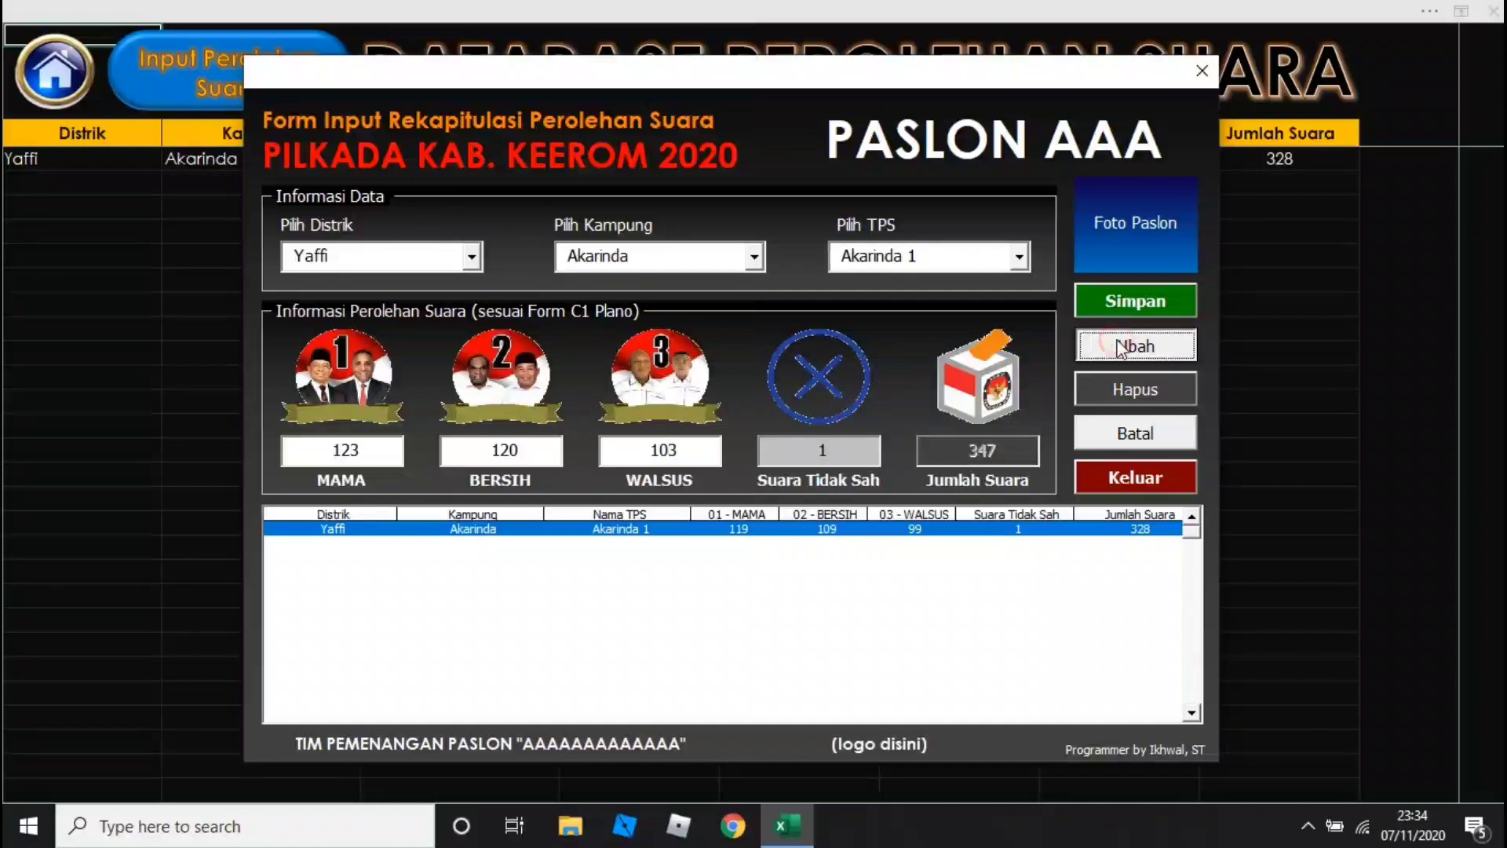
{"action": "left_click", "coordinate": [866, 491]}
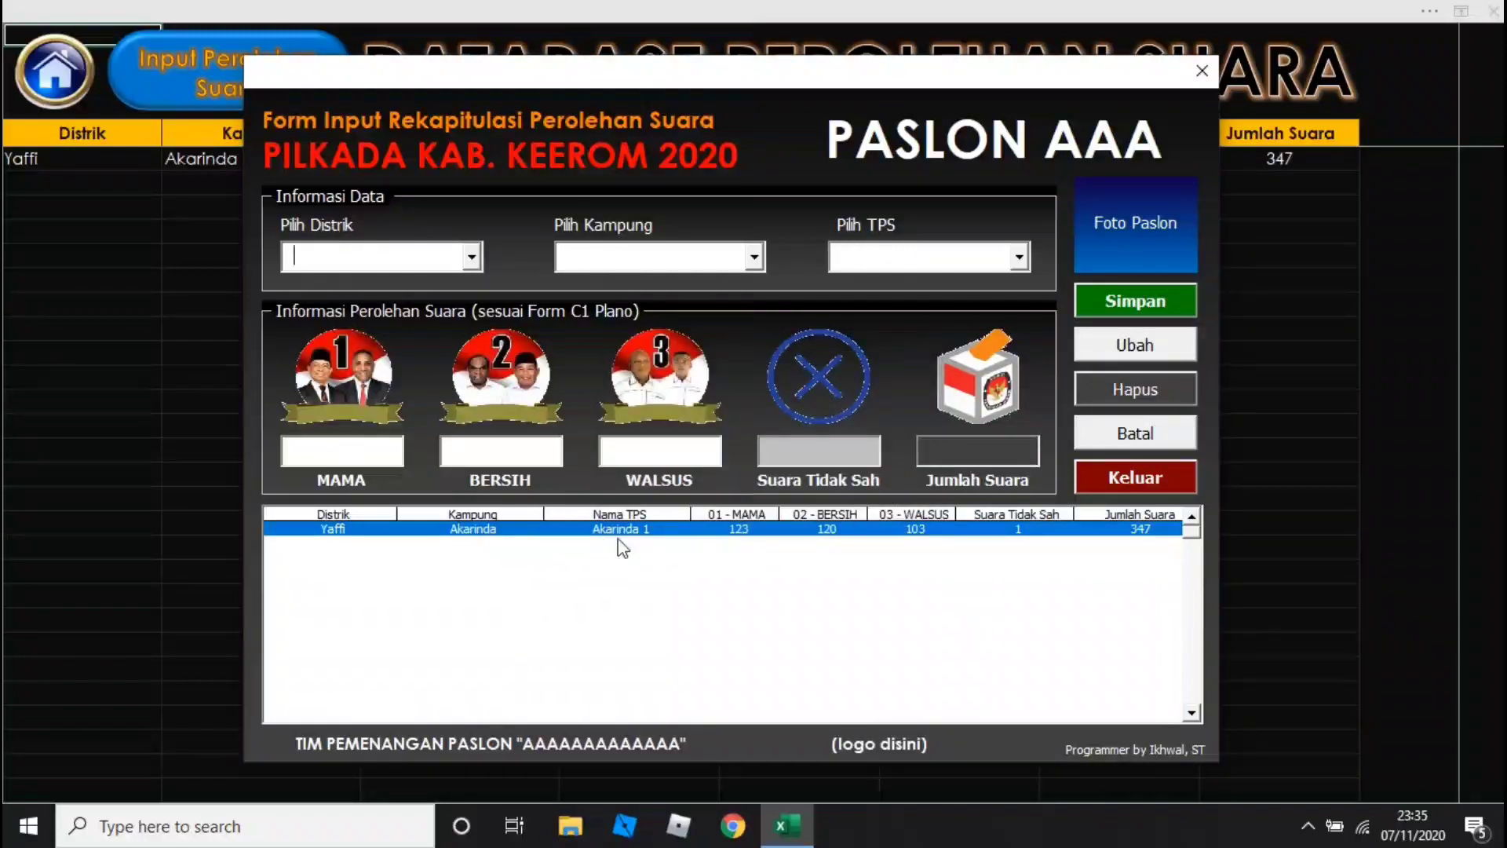
Choose district Yaffi, village Amgotro and polling station Amgotro 1 for a new vote entry
{"action": "left_click", "coordinate": [472, 256]}
{"action": "left_click", "coordinate": [474, 404]}
{"action": "left_click", "coordinate": [439, 421]}
{"action": "left_click", "coordinate": [730, 256]}
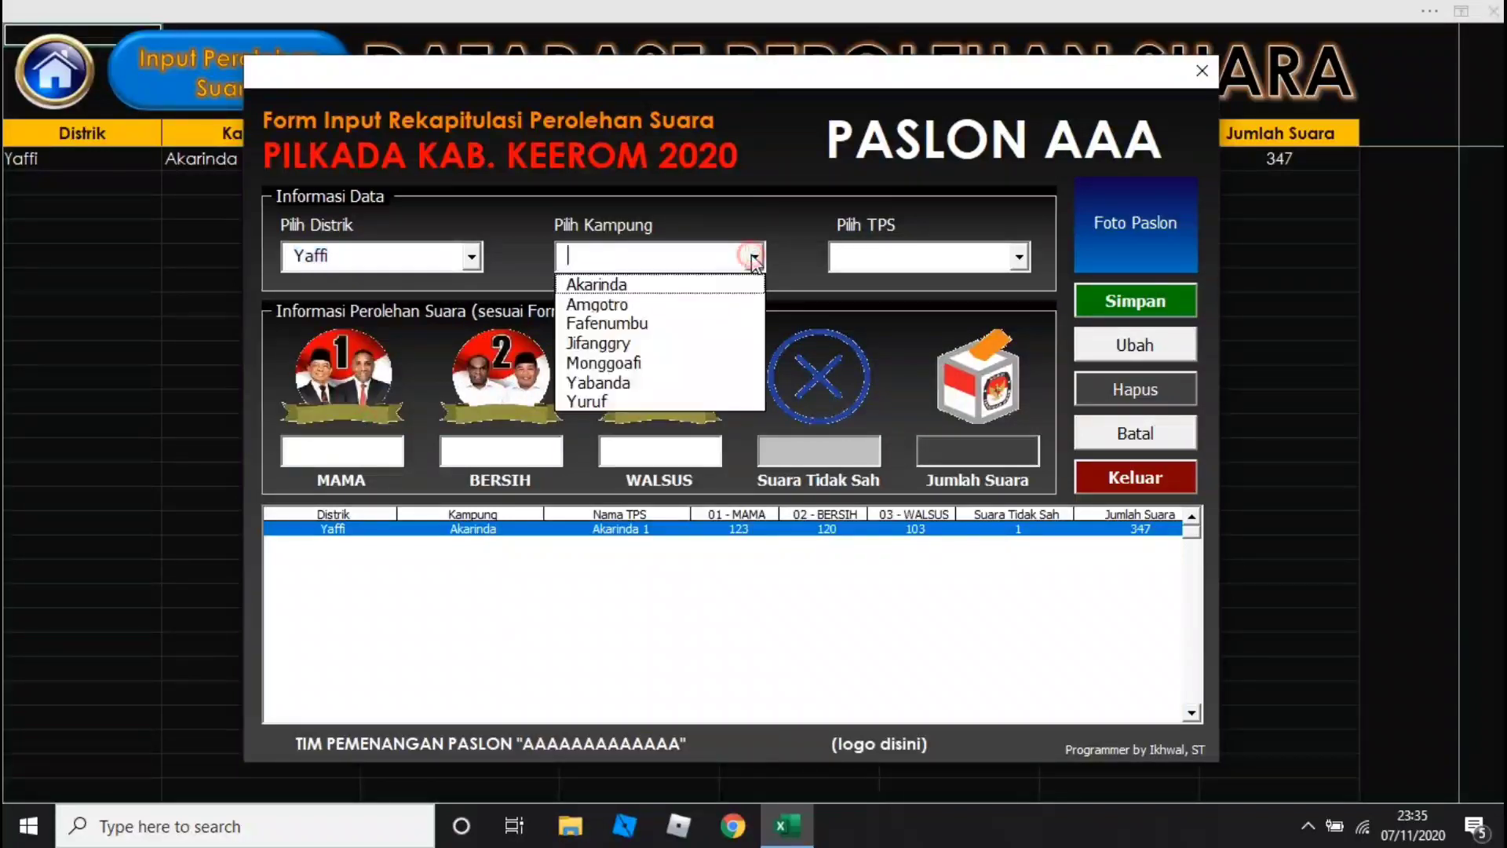
{"action": "left_click", "coordinate": [683, 306]}
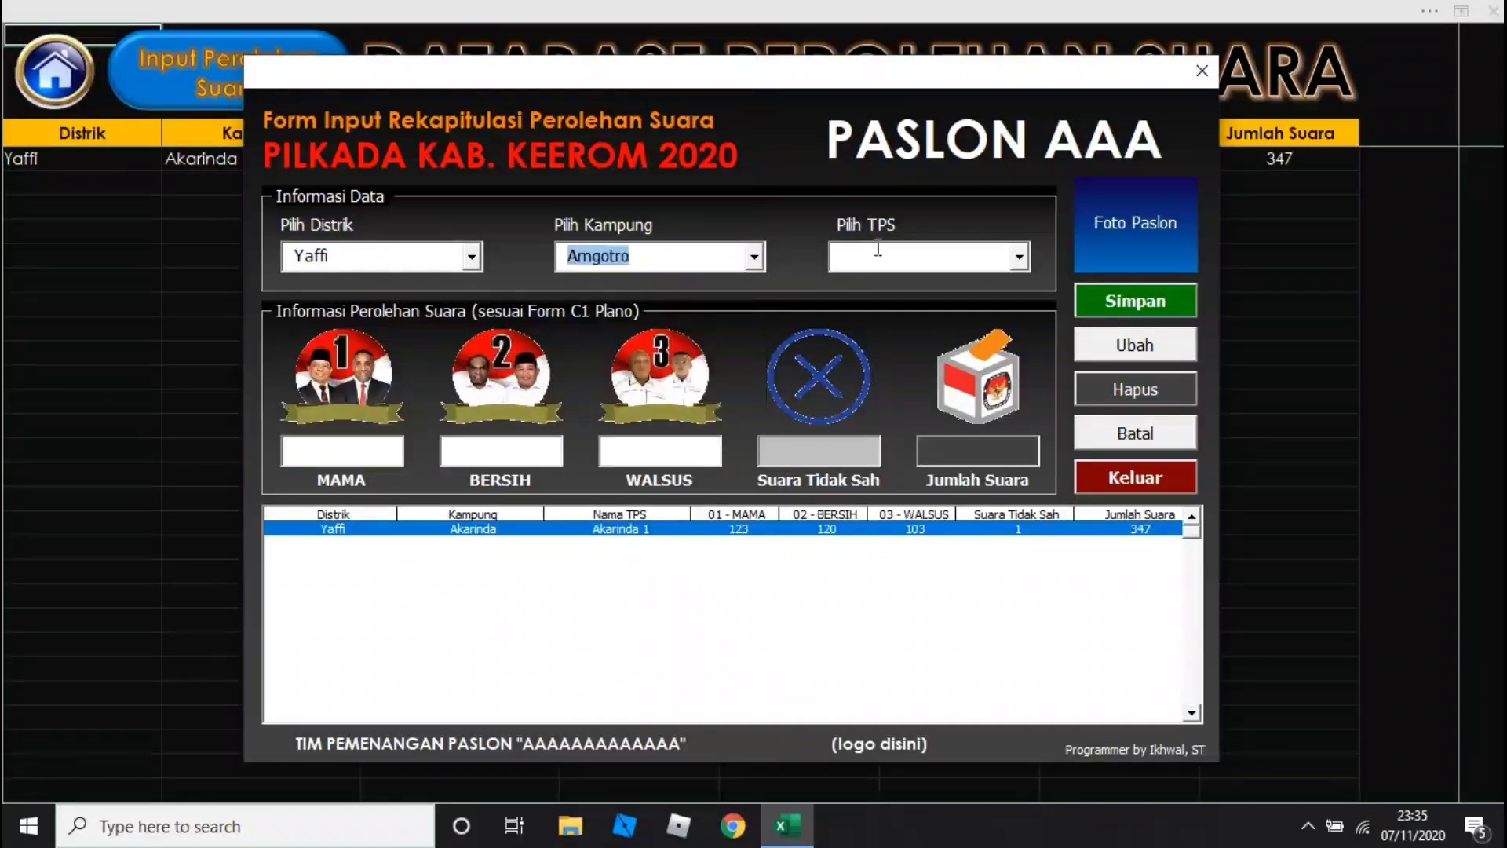
{"action": "left_click", "coordinate": [1019, 256]}
{"action": "left_click", "coordinate": [928, 286]}
Enter 123 votes each for MAMA, BERSIH and WALSUS plus 123 invalid votes, and save the Amgotro 1 record
{"action": "left_click", "coordinate": [350, 449]}
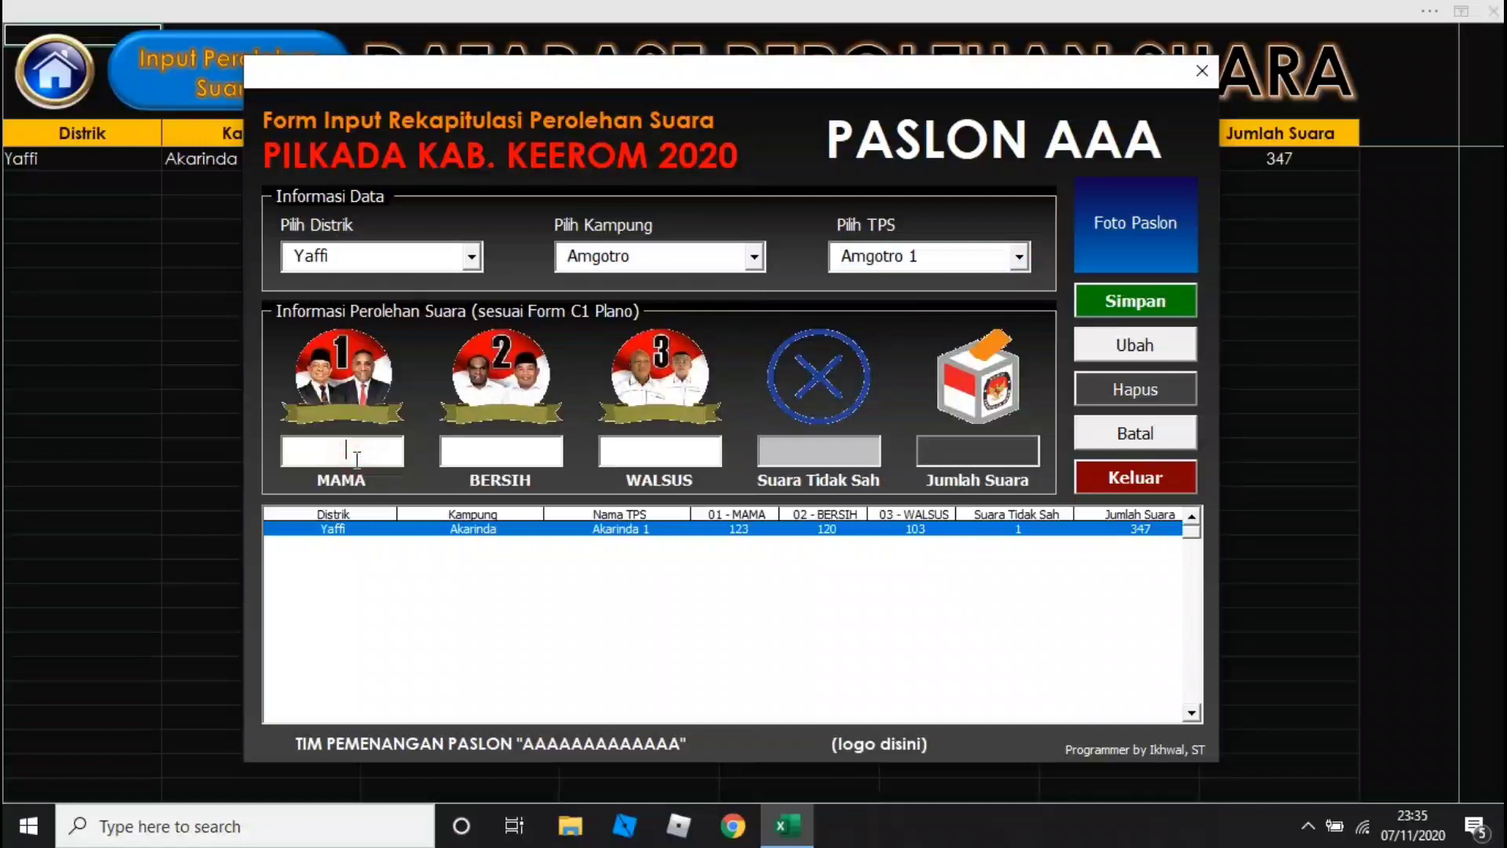
{"action": "type", "text": "123"}
{"action": "left_click", "coordinate": [513, 453]}
{"action": "type", "text": "123"}
{"action": "left_click", "coordinate": [625, 452]}
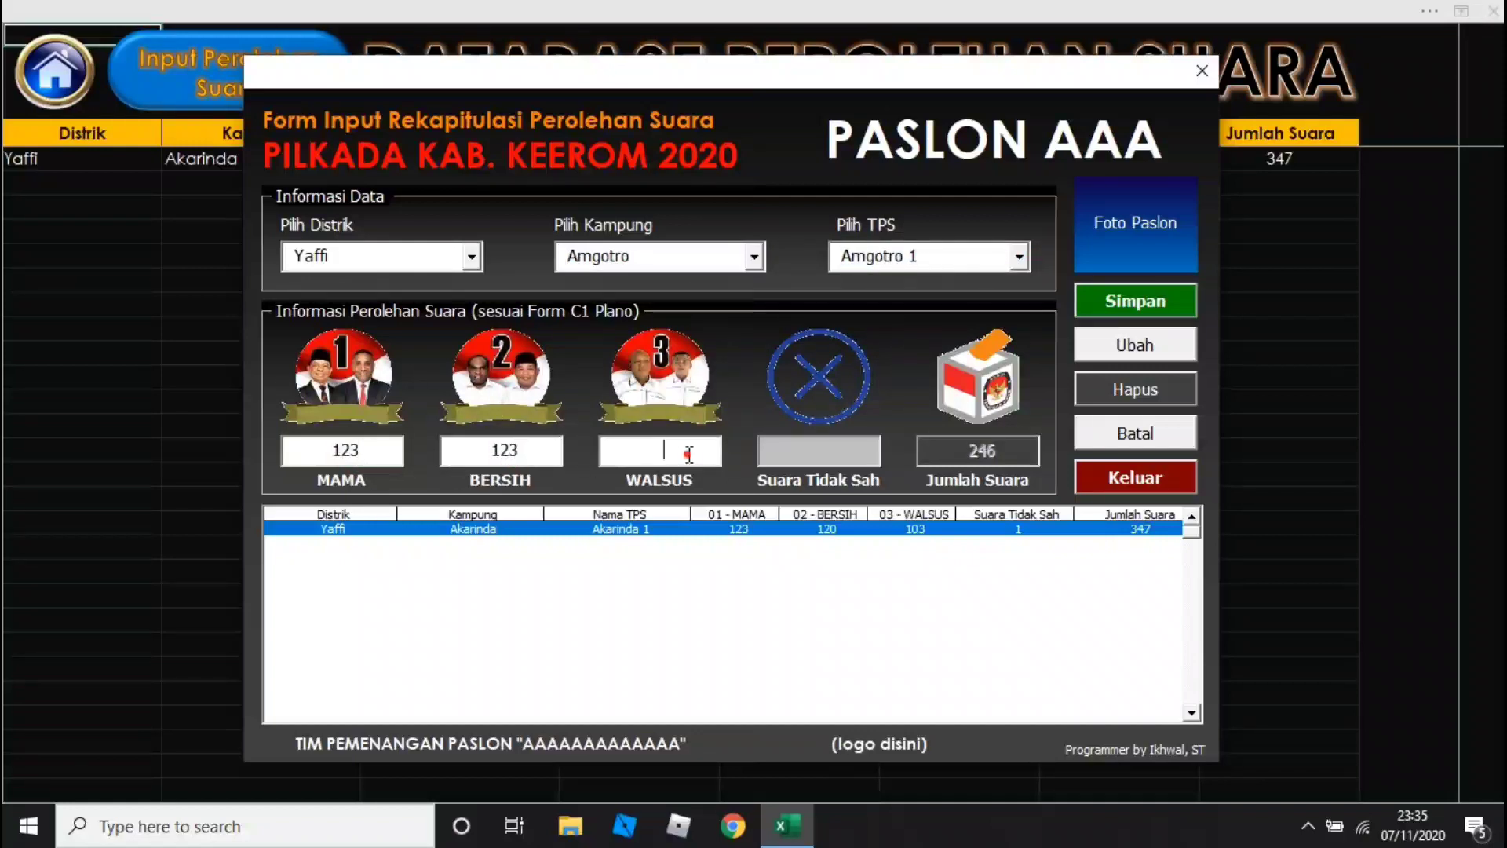
{"action": "type", "text": "123"}
{"action": "left_click", "coordinate": [786, 463]}
{"action": "type", "text": "123"}
{"action": "left_click", "coordinate": [1128, 306]}
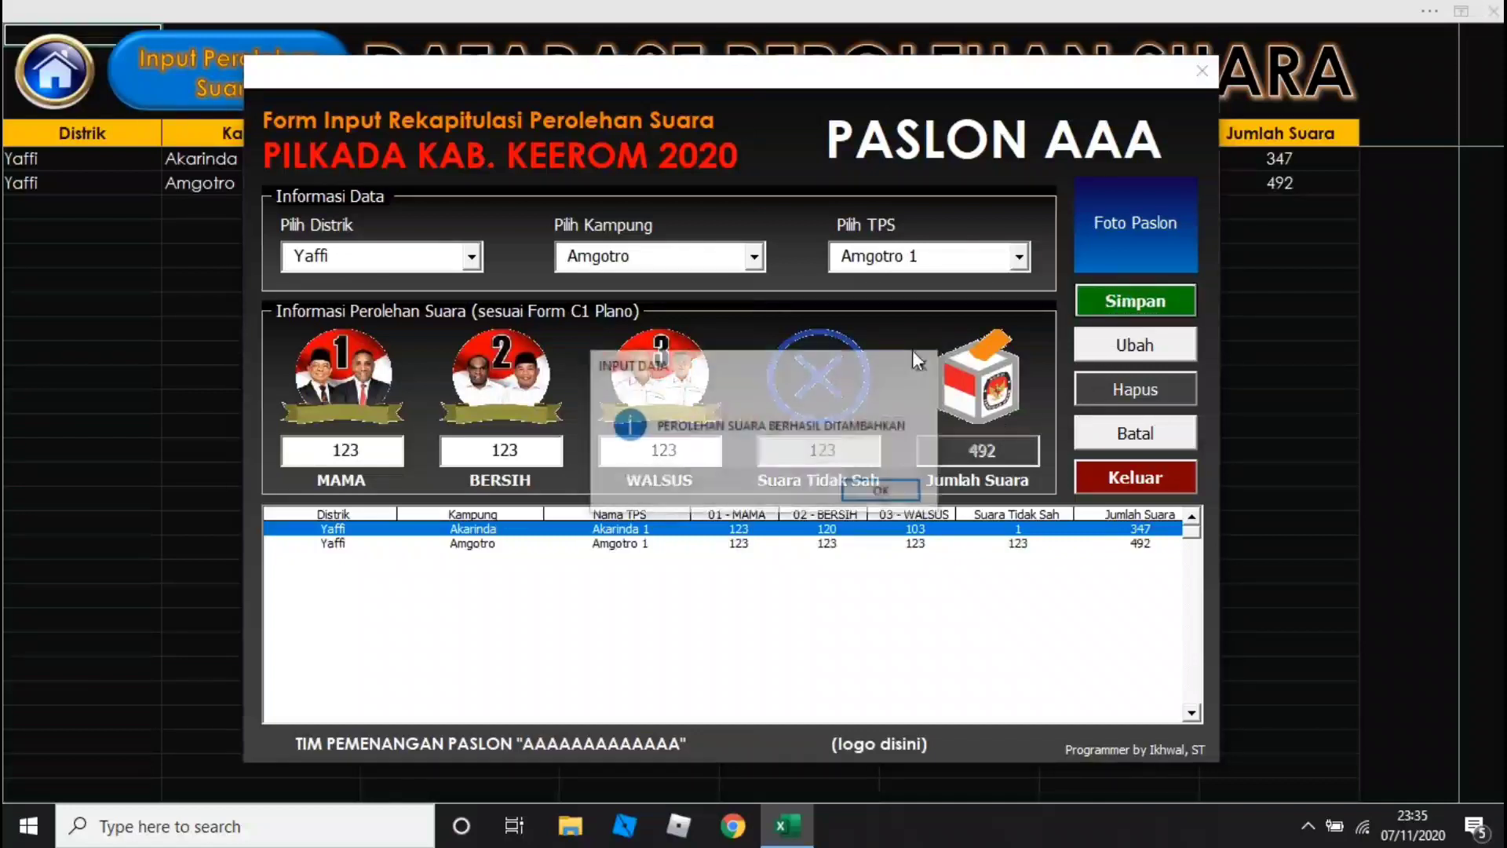
{"action": "left_click", "coordinate": [882, 493]}
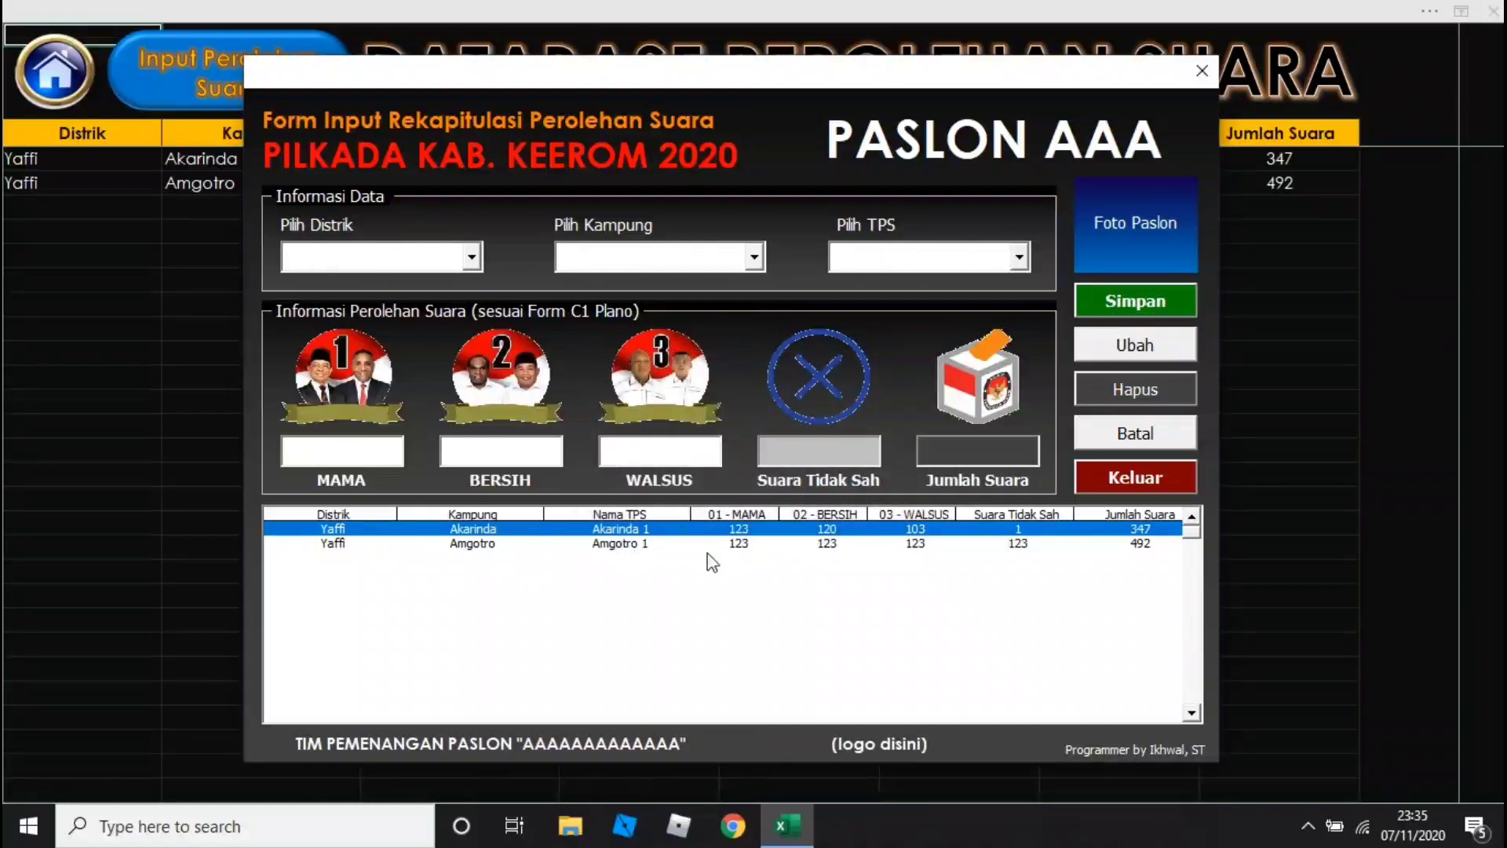
Load the Amgotro 1 record from the form's table and delete it, confirming the deletion
{"action": "left_click", "coordinate": [615, 544]}
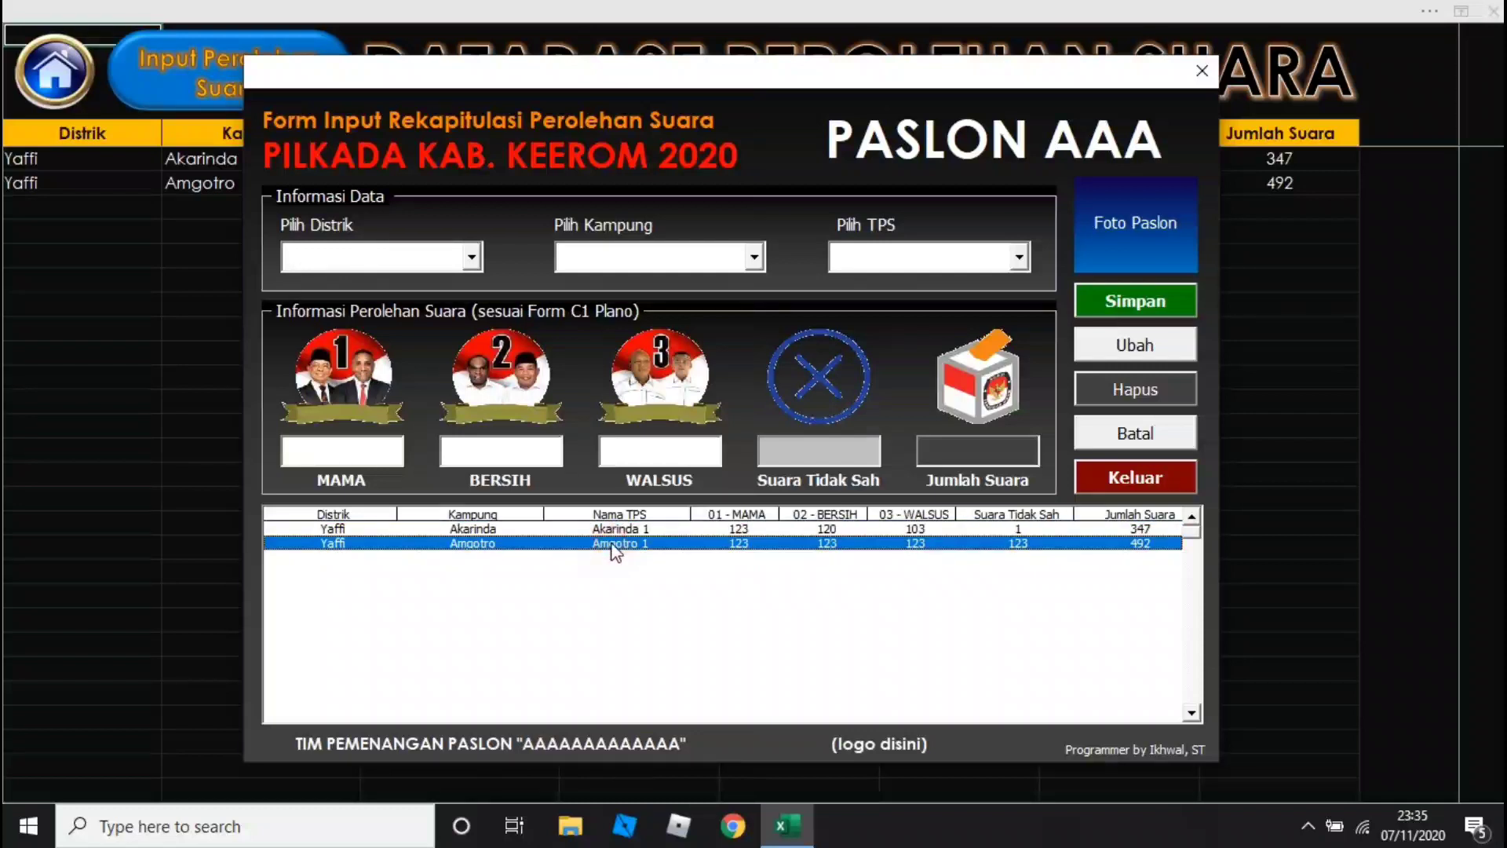
{"action": "double_click", "coordinate": [612, 544]}
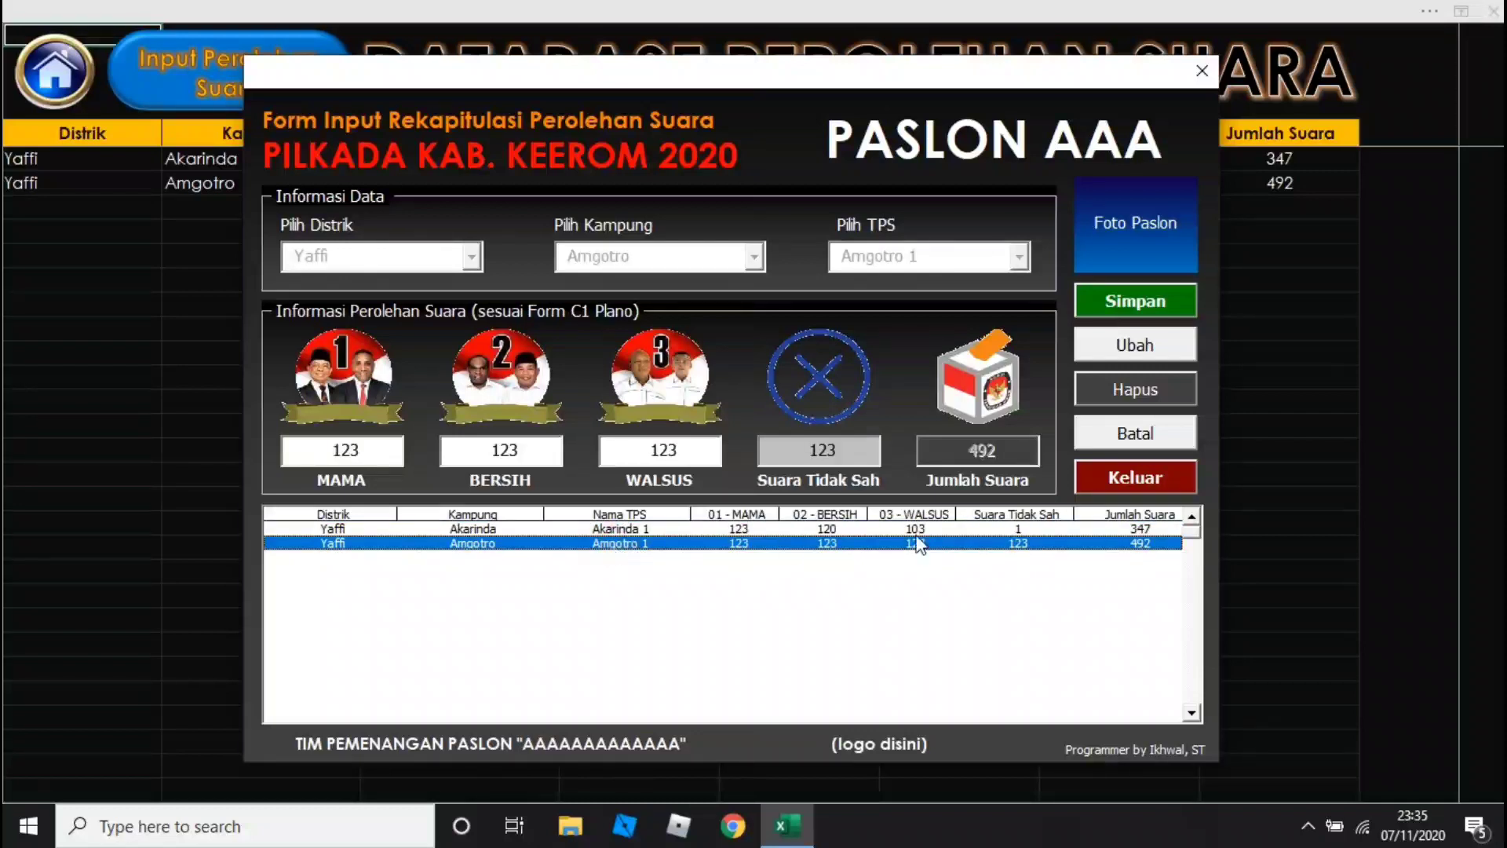
{"action": "left_click", "coordinate": [1135, 390]}
{"action": "left_click", "coordinate": [747, 492]}
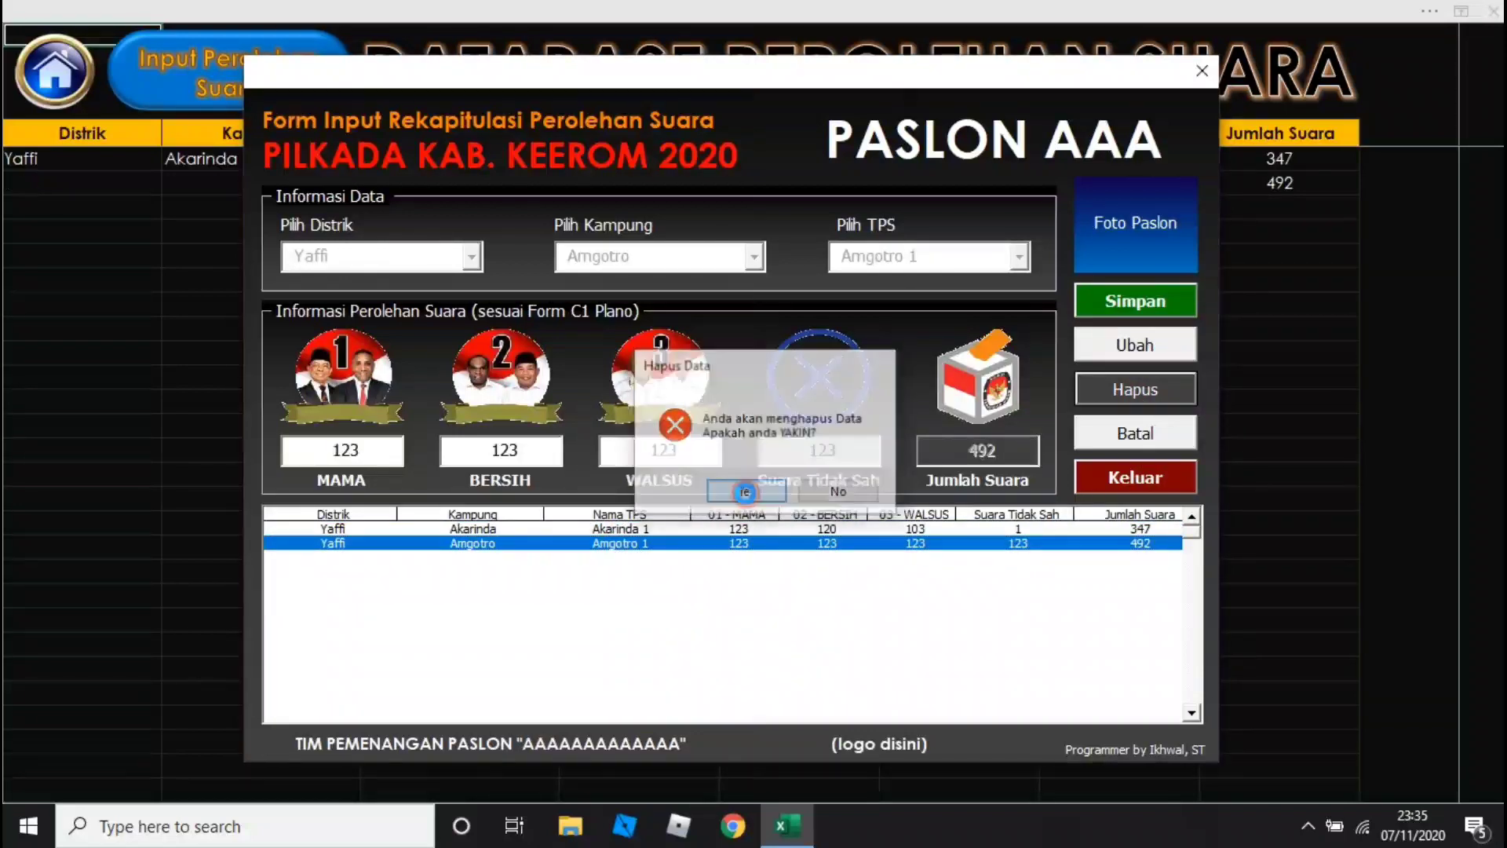
{"action": "left_click", "coordinate": [820, 492]}
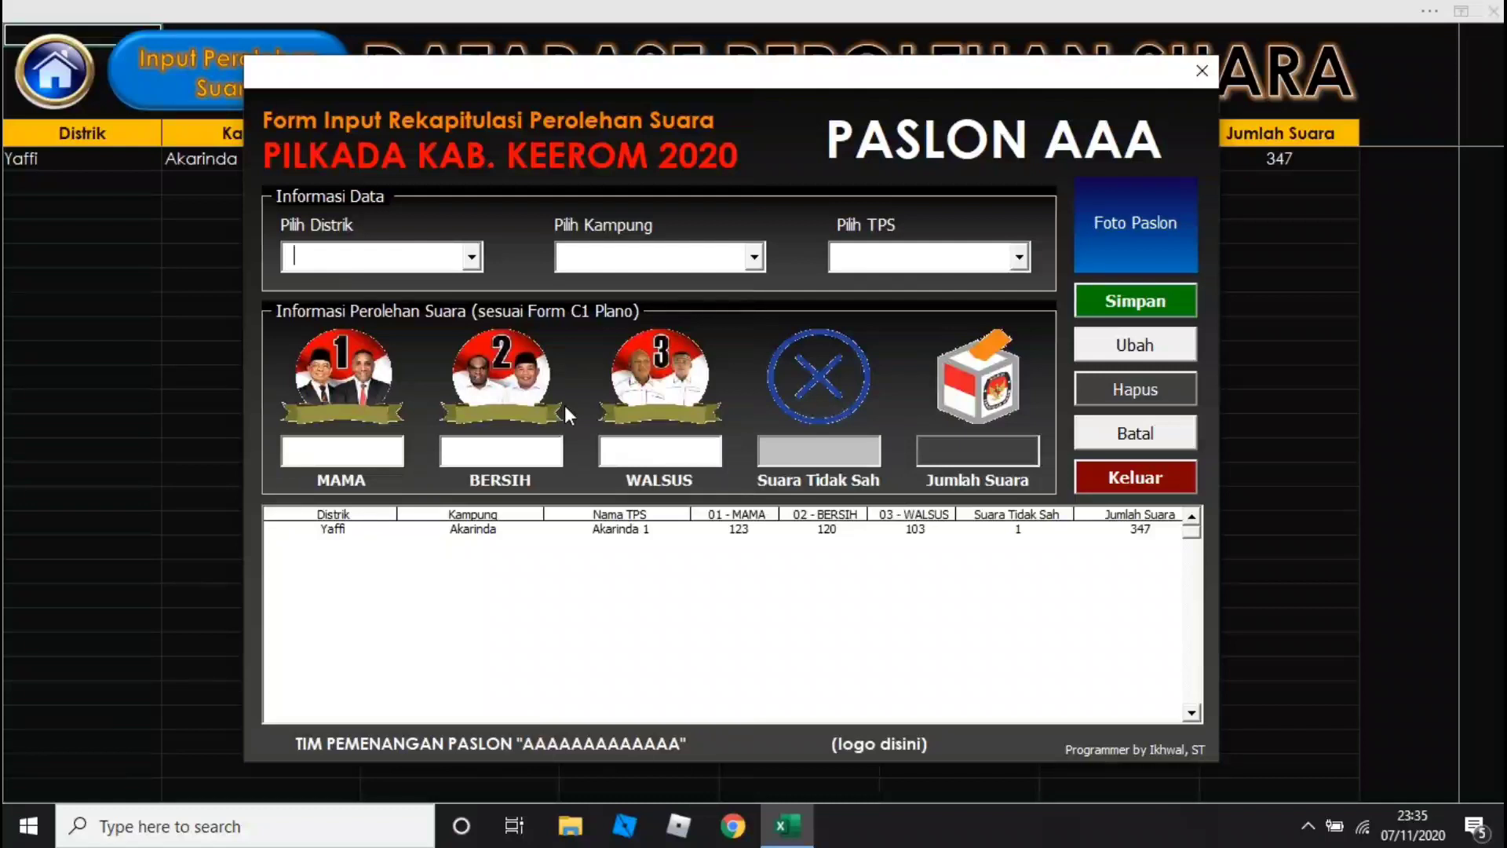
Add a record for district Web, village Dubu, TPS Dubu 1, with 143, 123 and 133 votes and 1 invalid vote
{"action": "left_click", "coordinate": [471, 256]}
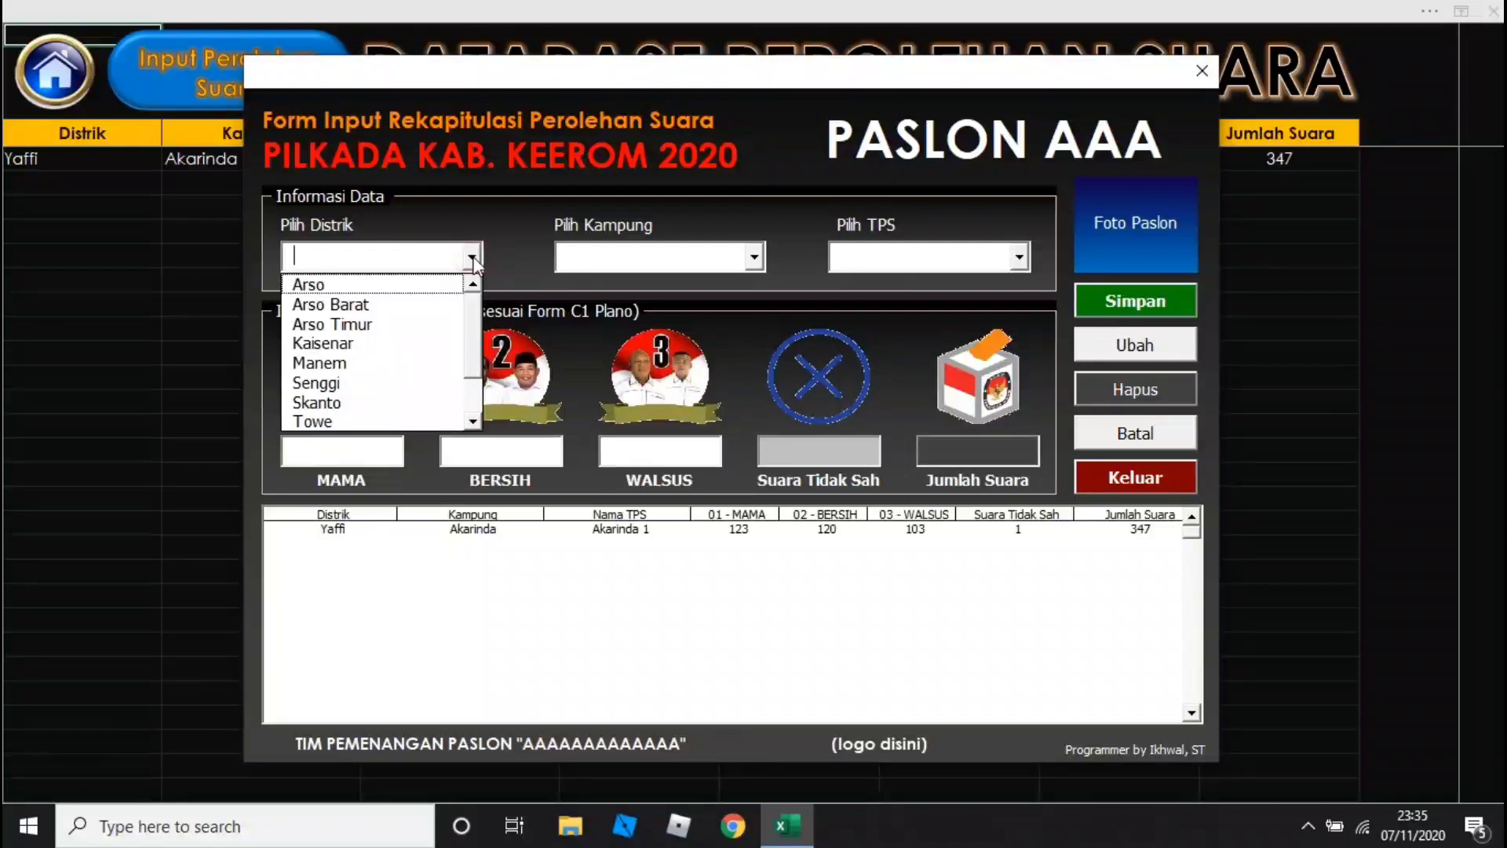
{"action": "scroll", "coordinate": [469, 338], "scroll_direction": "down", "scroll_amount": 1}
{"action": "left_click", "coordinate": [338, 403]}
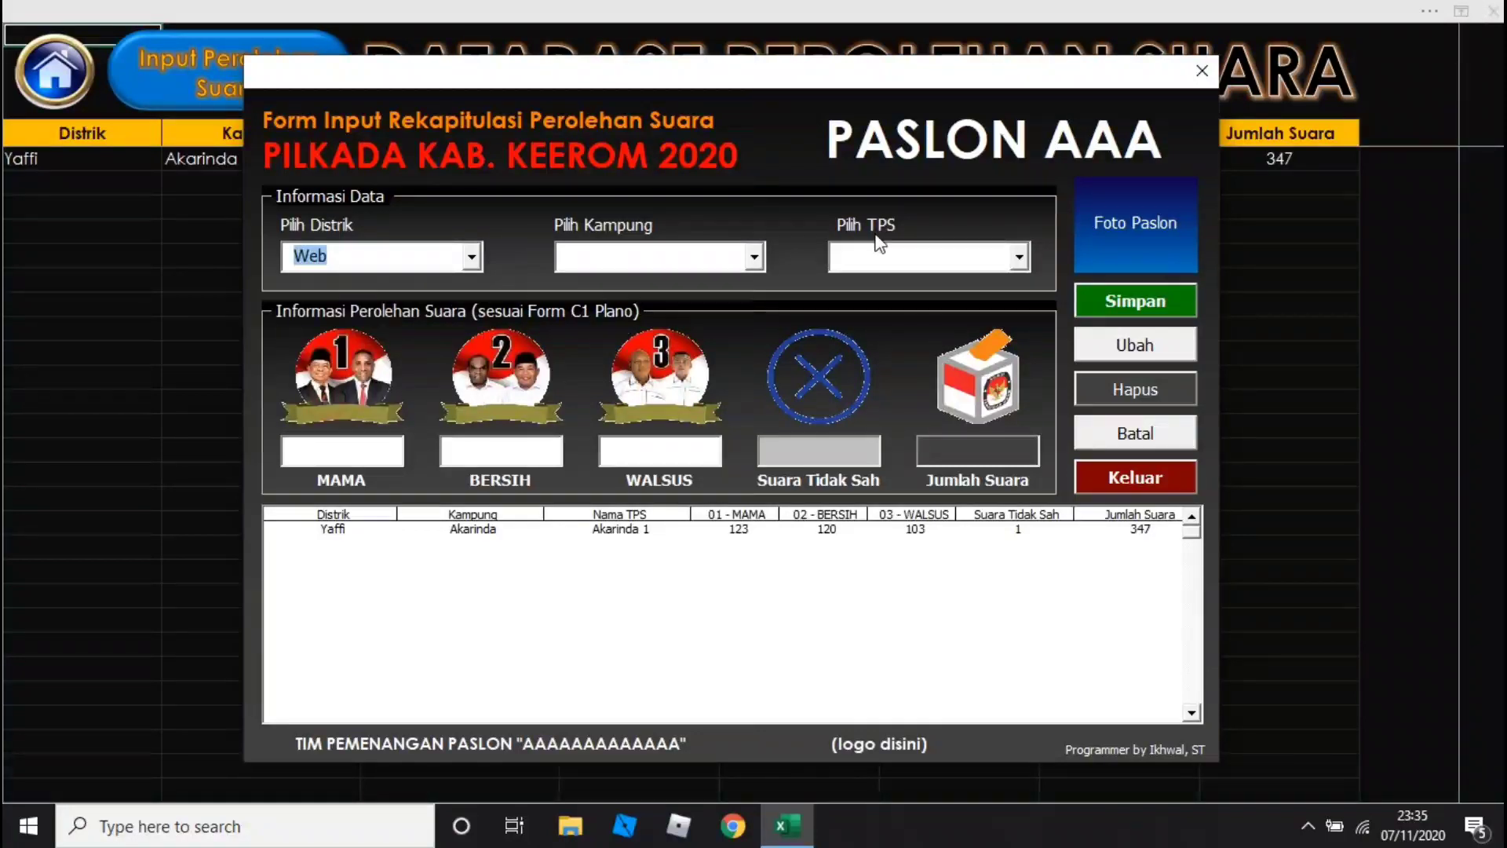
{"action": "left_click", "coordinate": [753, 256]}
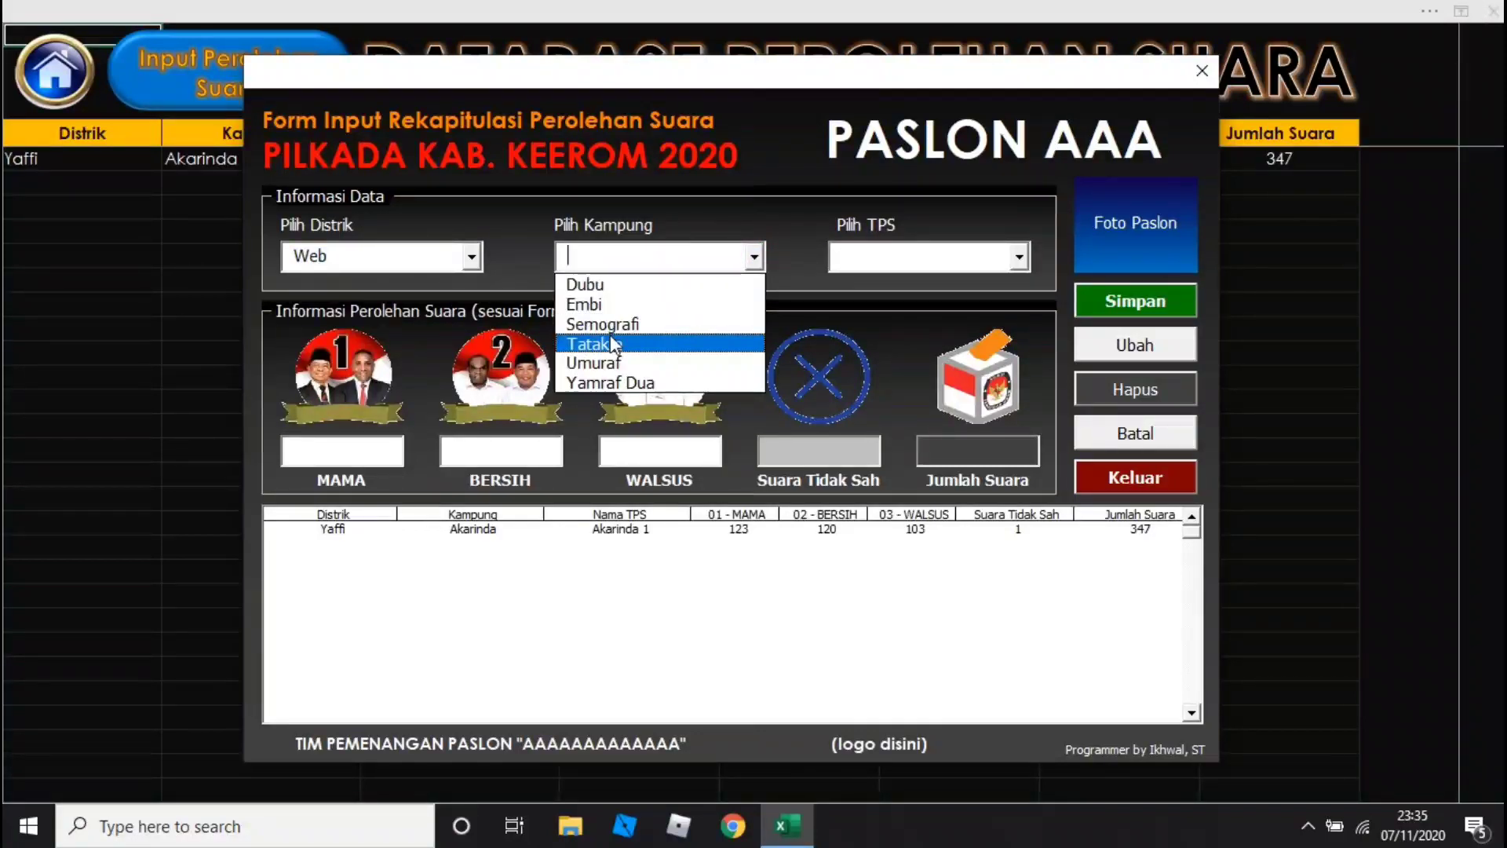
{"action": "left_click", "coordinate": [595, 292]}
{"action": "left_click", "coordinate": [1019, 256]}
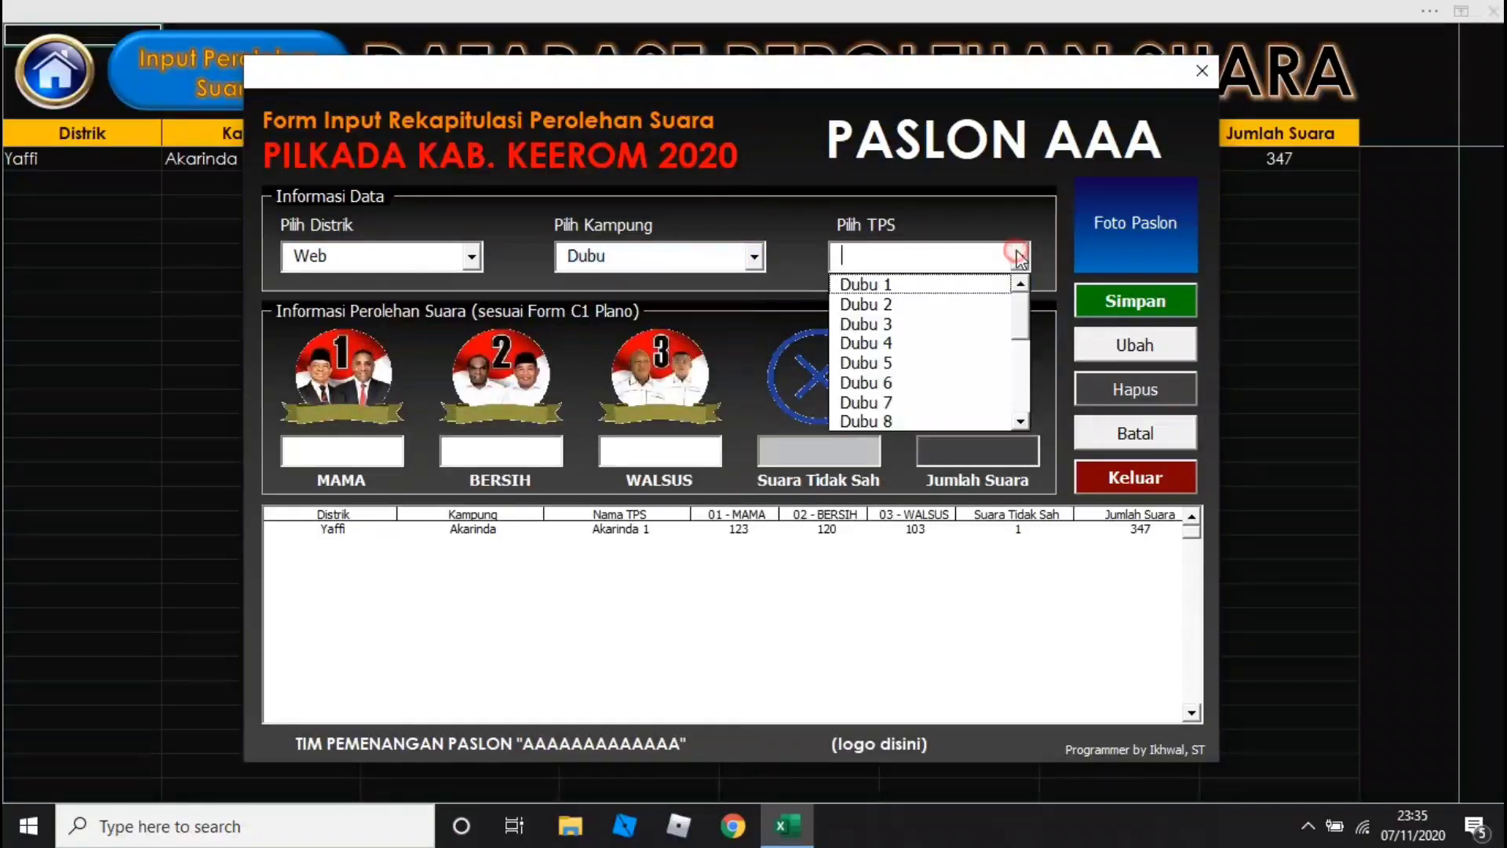
{"action": "left_click", "coordinate": [863, 286]}
Add records for Waris's Ampas 1 with 155, 122, 111 and 0 invalid votes, and Towe's Bias 1 with 102, 98, 78 and 1 invalid
{"action": "left_click", "coordinate": [312, 381]}
{"action": "left_click", "coordinate": [1018, 255]}
{"action": "left_click", "coordinate": [863, 285]}
{"action": "type", "text": "155 122"}
{"action": "left_click", "coordinate": [1135, 300]}
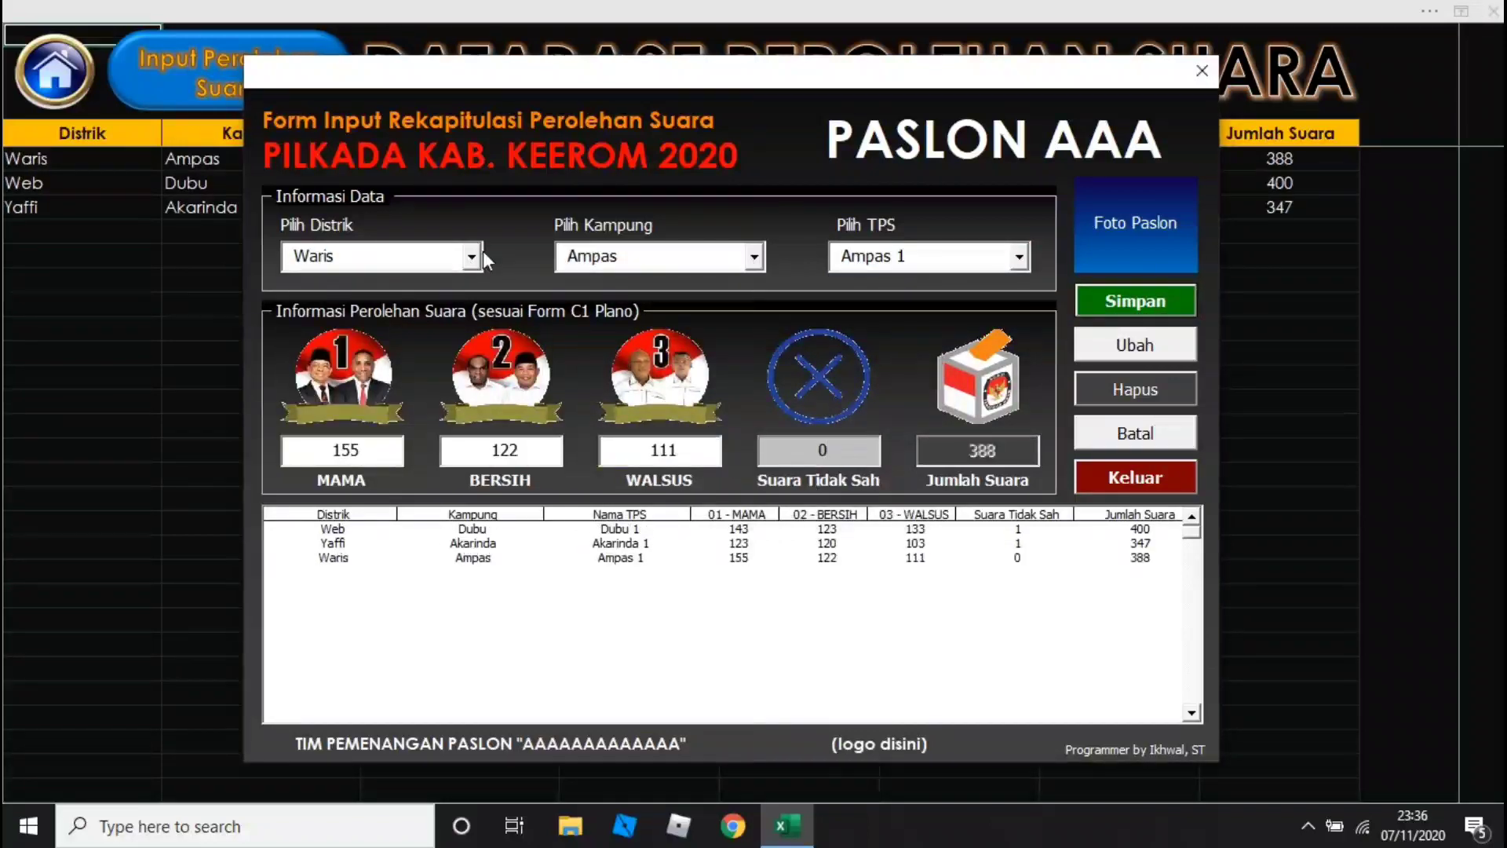
{"action": "left_click", "coordinate": [312, 362]}
{"action": "left_click", "coordinate": [1135, 301]}
Add records for Skanto's Alang-alang Raya 1 with 167, 111, 56 and 1 invalid vote, and Senggi's Molof 1 with 113, 56, 115 and 0 invalid
{"action": "left_click", "coordinate": [470, 256]}
{"action": "left_click", "coordinate": [312, 342]}
{"action": "left_click", "coordinate": [753, 256]}
{"action": "left_click", "coordinate": [612, 284]}
{"action": "left_click", "coordinate": [1019, 256]}
{"action": "left_click", "coordinate": [864, 284]}
{"action": "type", "text": "167"}
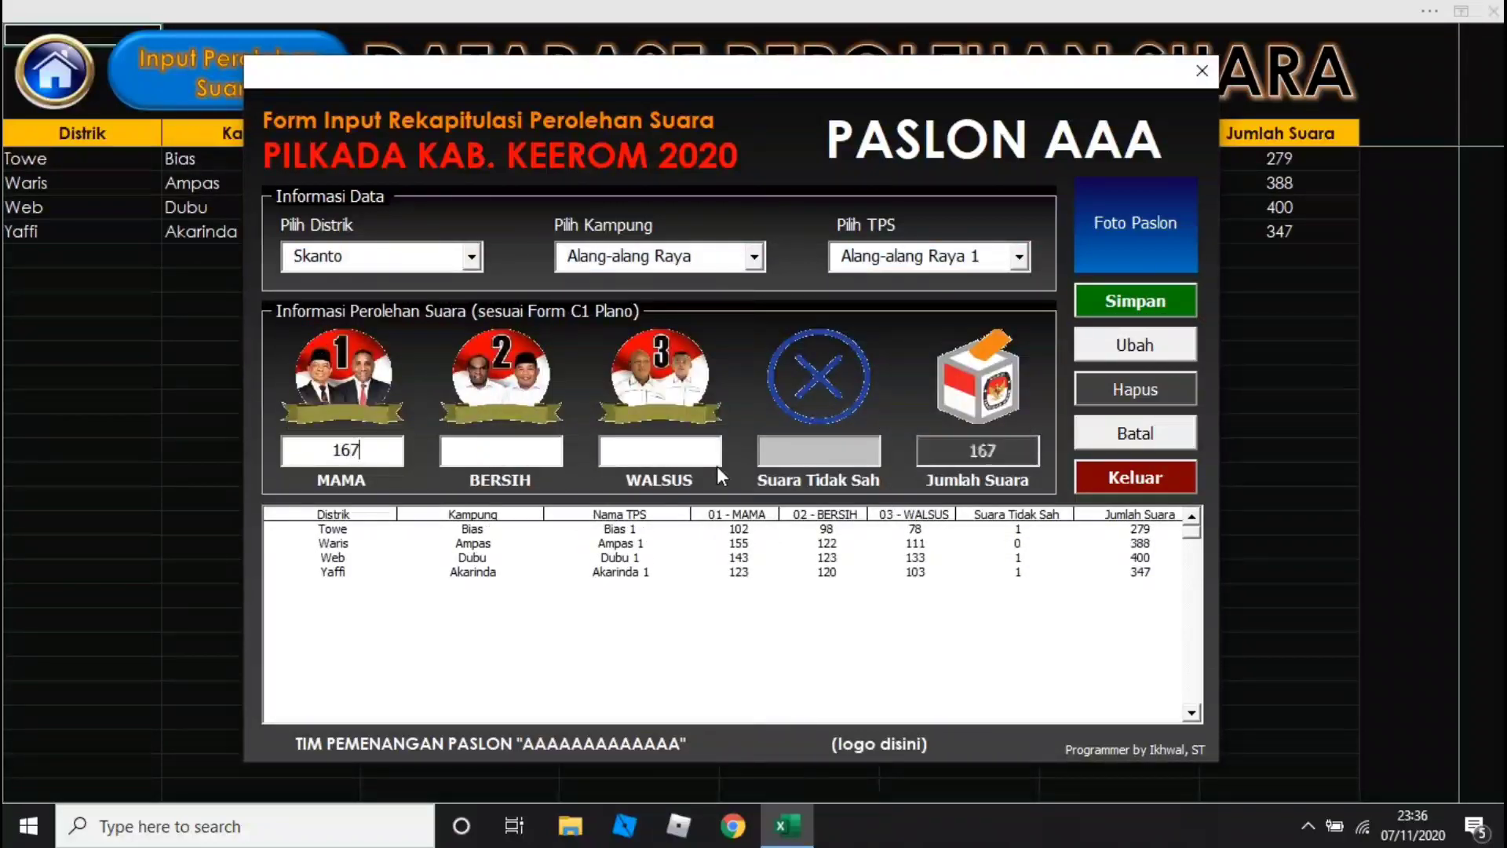
{"action": "type", "text": "111356115"}
{"action": "left_click", "coordinate": [1134, 300]}
Add a record for district Manem, village Pyawi, TPS Pyawi 1, with 165, 123 and 134 votes and 0 invalid votes
{"action": "left_click", "coordinate": [471, 256]}
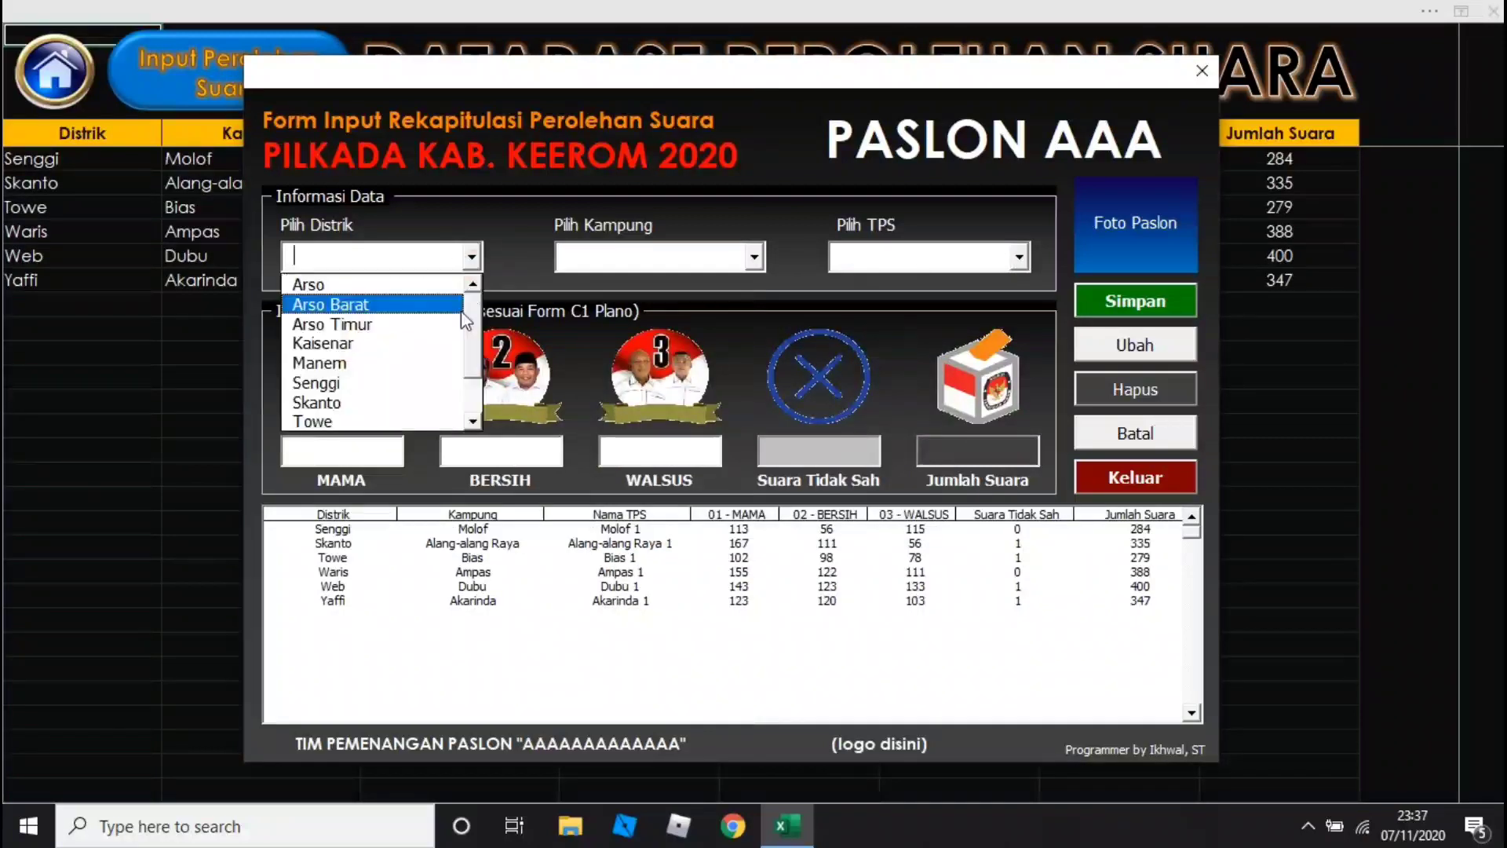
{"action": "left_click", "coordinate": [314, 455]}
{"action": "type", "text": "165123"}
{"action": "left_click", "coordinate": [1135, 301]}
Add a record for district Kaisenar, village Kiambra, TPS Kiambra 1, with 118, 67 and 78 votes and 1 invalid vote
{"action": "left_click", "coordinate": [471, 256]}
{"action": "left_click", "coordinate": [753, 256]}
{"action": "left_click", "coordinate": [1018, 256]}
{"action": "type", "text": "118"}
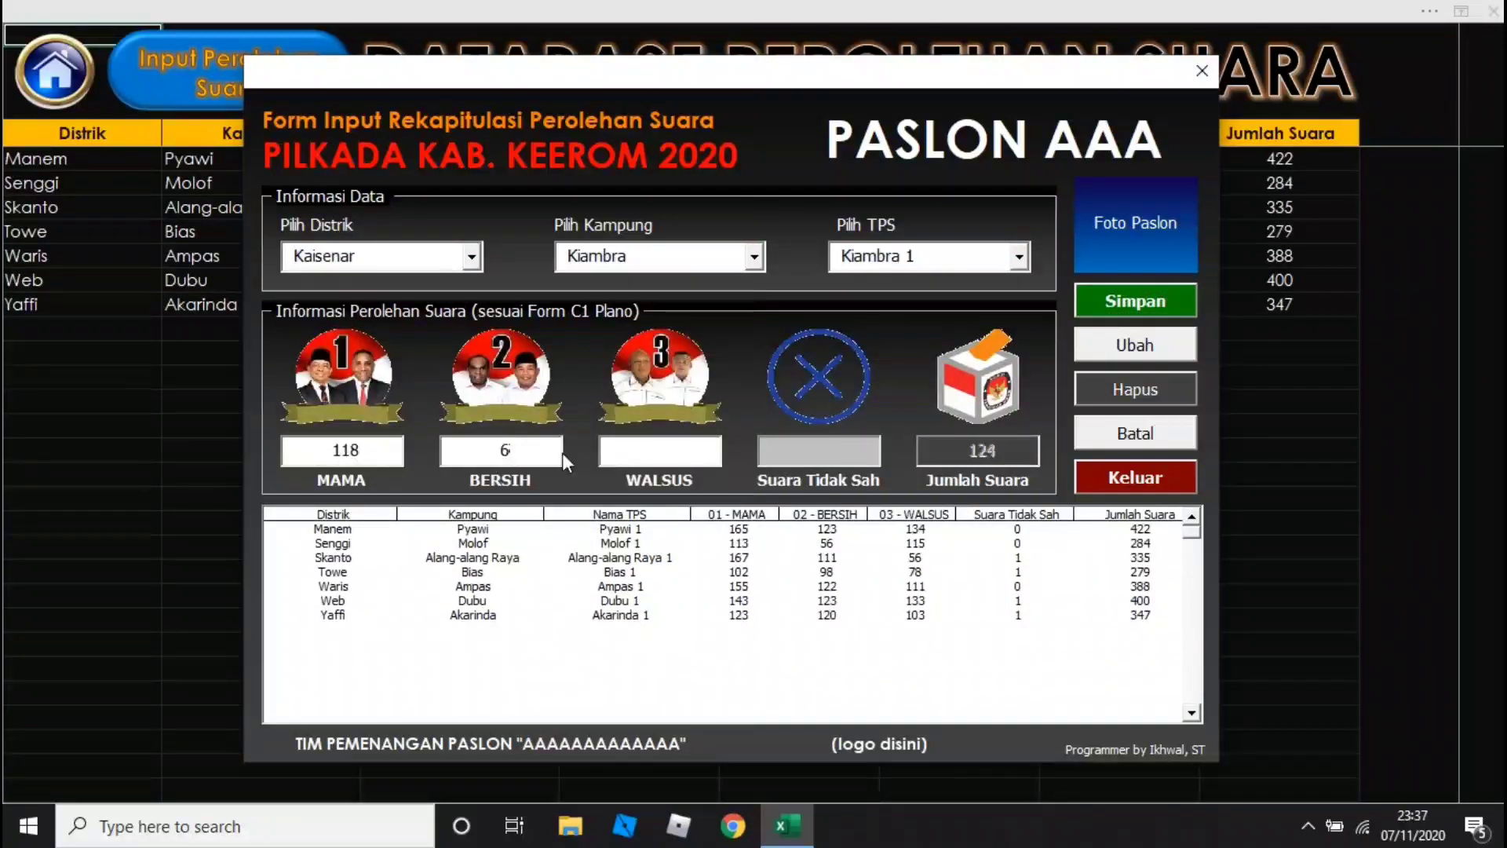
{"action": "left_click", "coordinate": [1135, 301]}
Add a record for district Arso Timur, village Amyu, TPS Amyu 1, with 87, 67 and 87 votes and 1 invalid vote
{"action": "left_click", "coordinate": [470, 256]}
{"action": "left_click", "coordinate": [753, 256]}
{"action": "type", "text": "87"}
{"action": "left_click", "coordinate": [1135, 301]}
Add a record for district Arso Barat, village Baburia, TPS Baburia 1, with 99, 89 and 67 votes and 2 invalid votes
{"action": "left_click", "coordinate": [471, 256]}
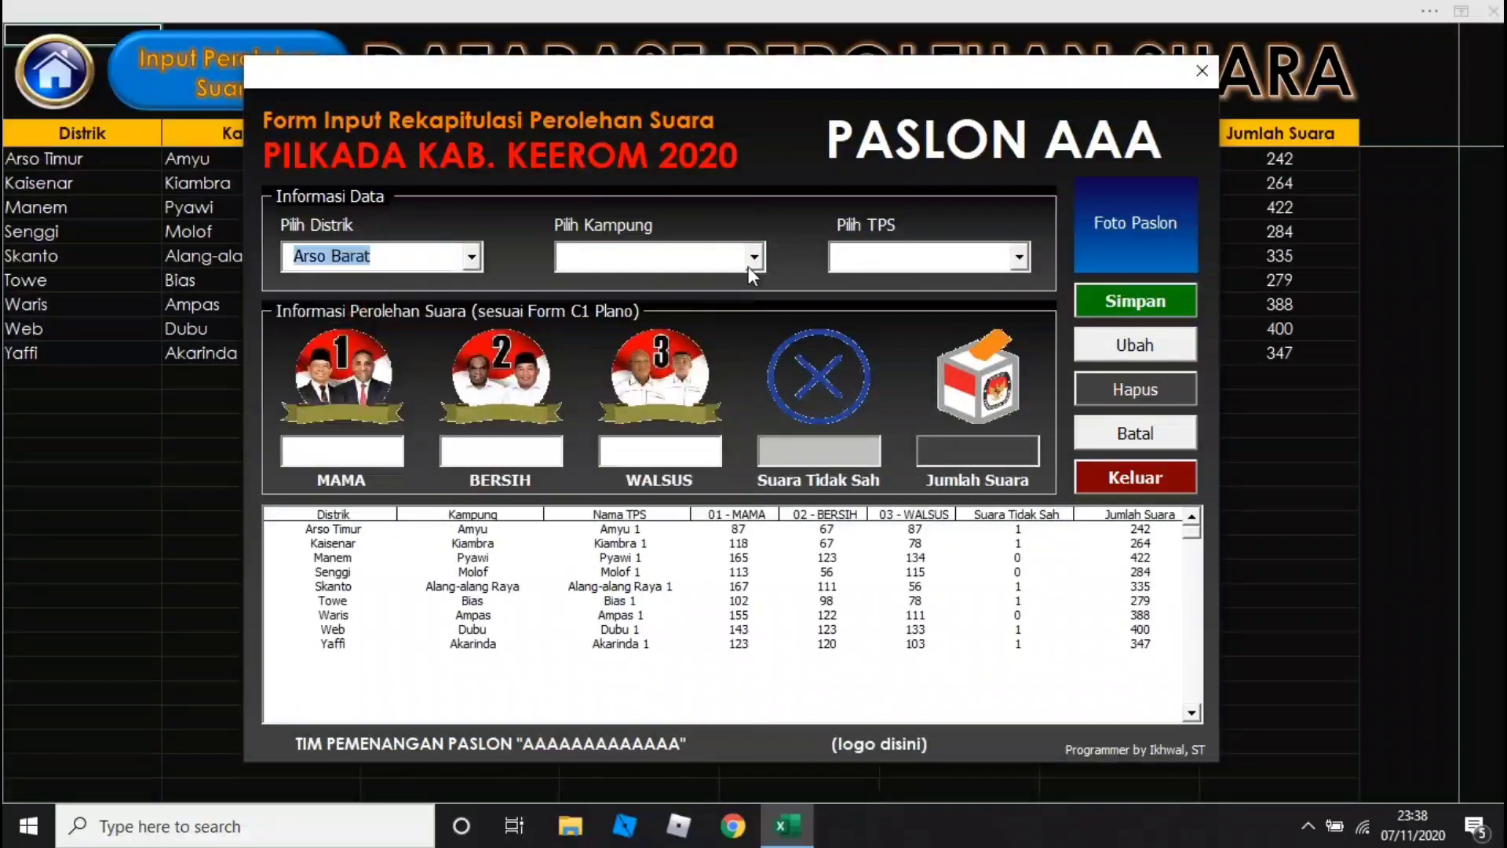
{"action": "left_click", "coordinate": [754, 256]}
{"action": "left_click", "coordinate": [1019, 256]}
{"action": "type", "text": "9989"}
{"action": "left_click", "coordinate": [1135, 301]}
{"action": "left_click", "coordinate": [882, 492]}
Add a record for district Arso, village Arso Kota, TPS Arso Kota 1, with 143, 134 and 123 votes and 1 invalid vote
{"action": "left_click", "coordinate": [470, 256]}
{"action": "left_click", "coordinate": [754, 256]}
{"action": "type", "text": "143134123"}
{"action": "left_click", "coordinate": [1135, 300]}
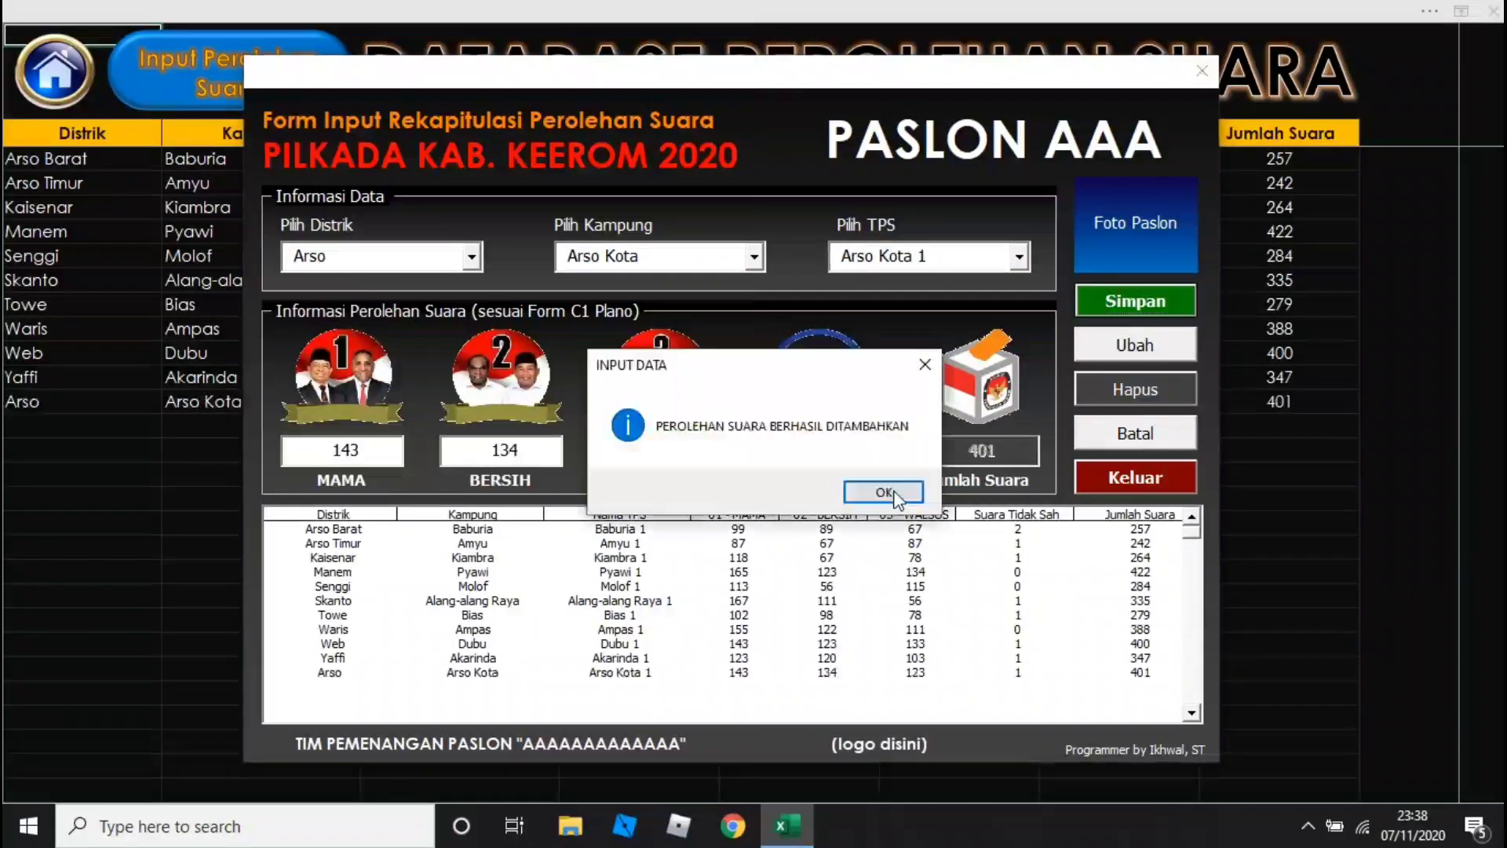
{"action": "left_click", "coordinate": [882, 493]}
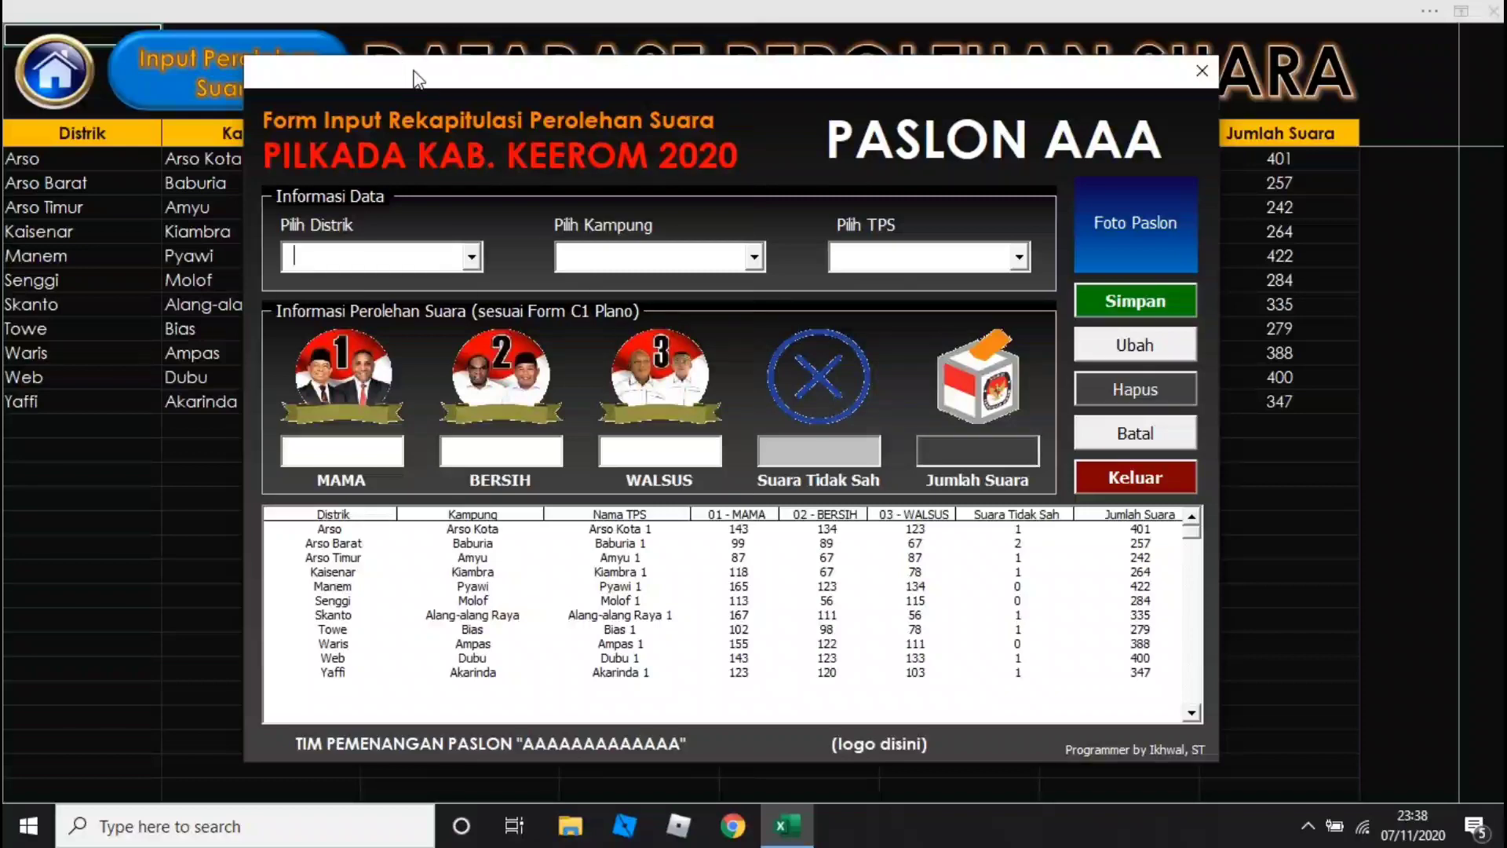
Exit the vote input form and confirm leaving it
{"action": "left_click_drag", "start_coordinate": [416, 77], "coordinate": [424, 77]}
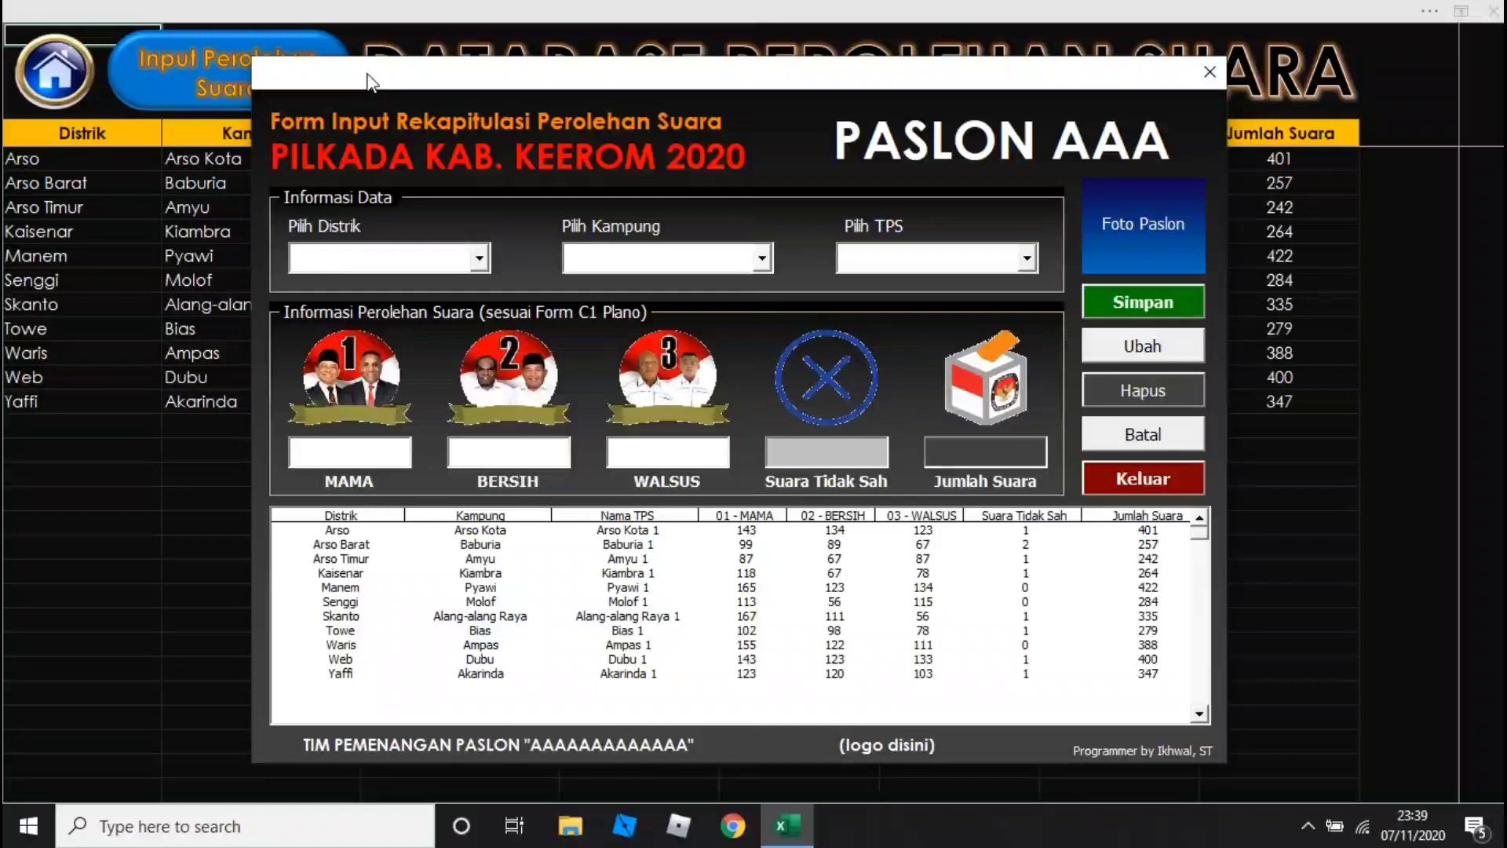
{"action": "left_click", "coordinate": [1161, 477]}
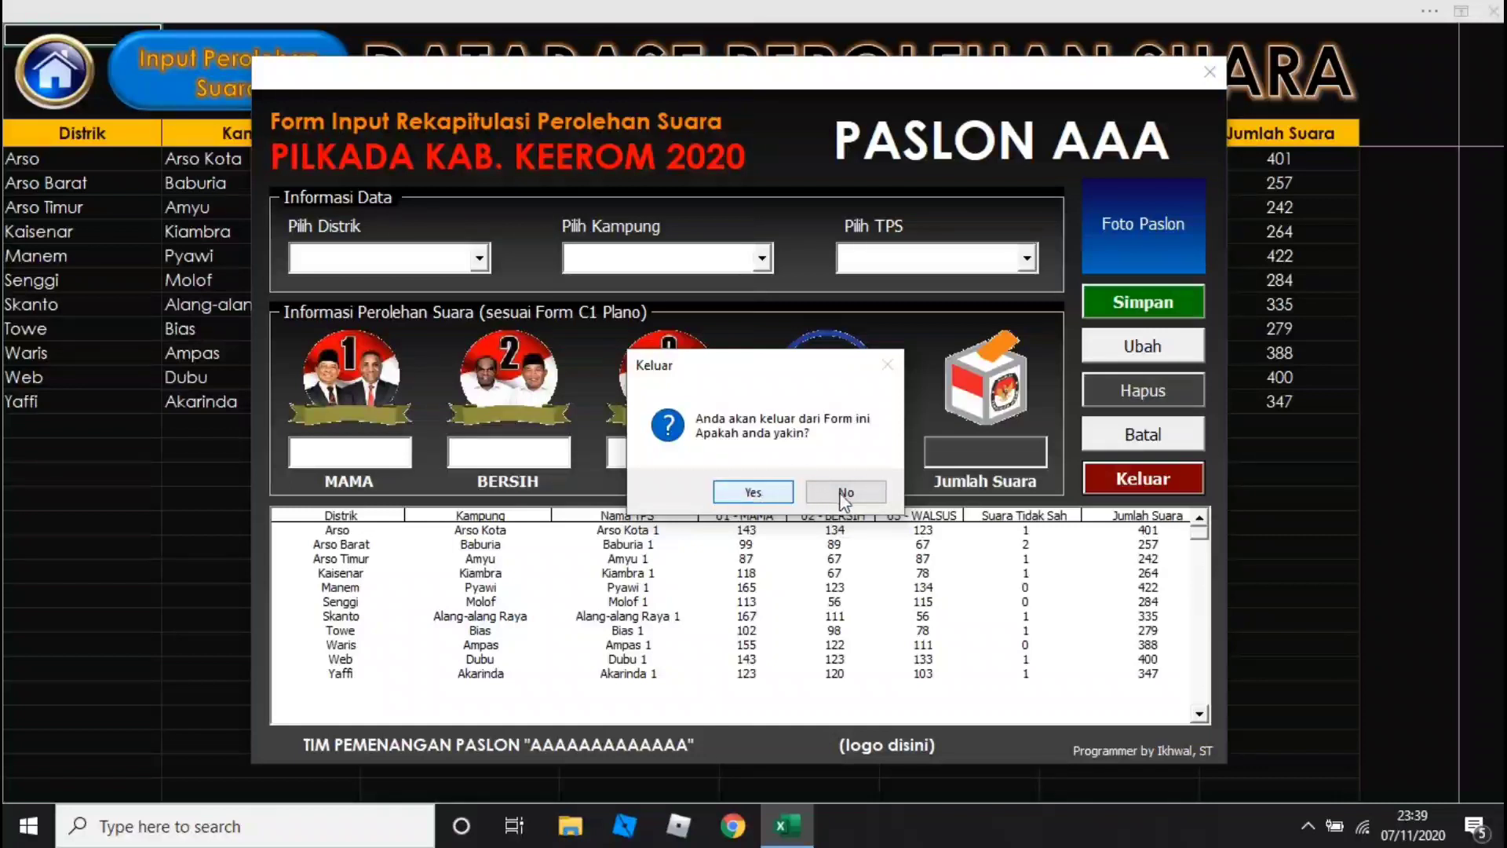
{"action": "left_click", "coordinate": [755, 492]}
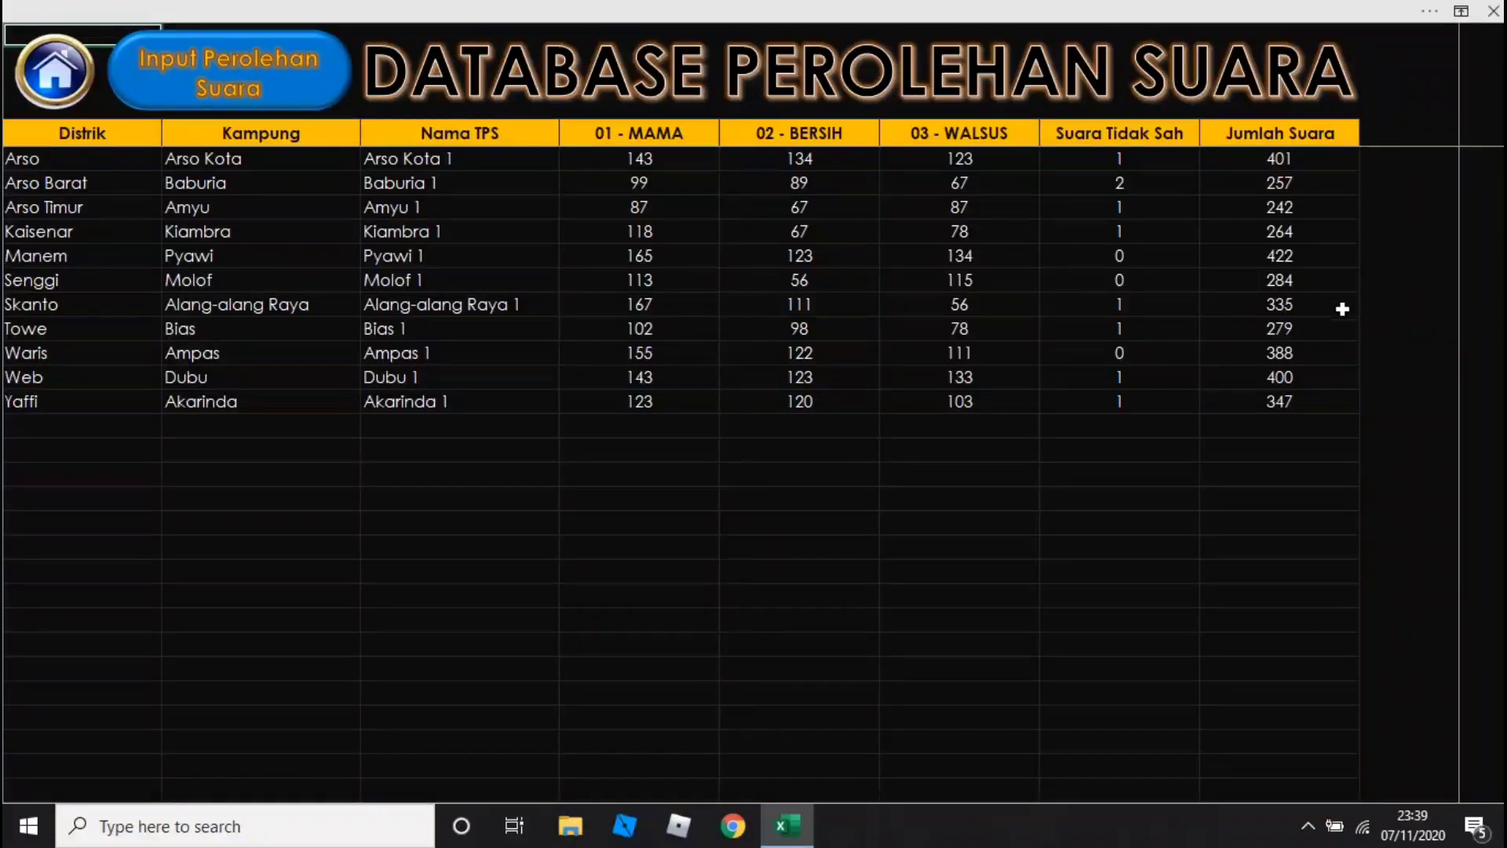
Return to the main dashboard and examine the updated vote totals, percentage charts and number of polling stations received
{"action": "left_click", "coordinate": [53, 68]}
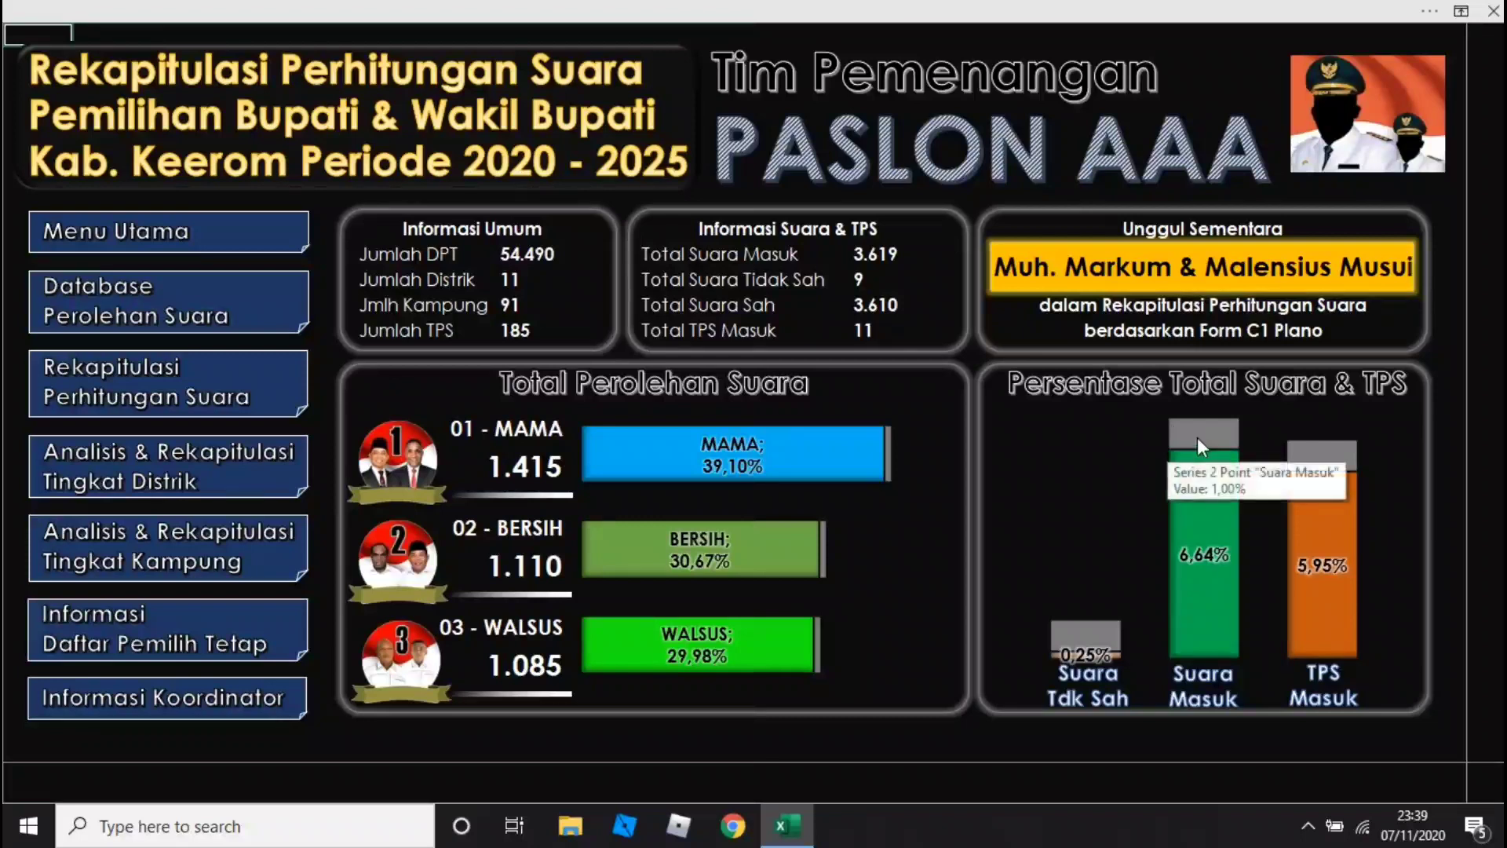
{"action": "mouse_move", "coordinate": [1344, 579]}
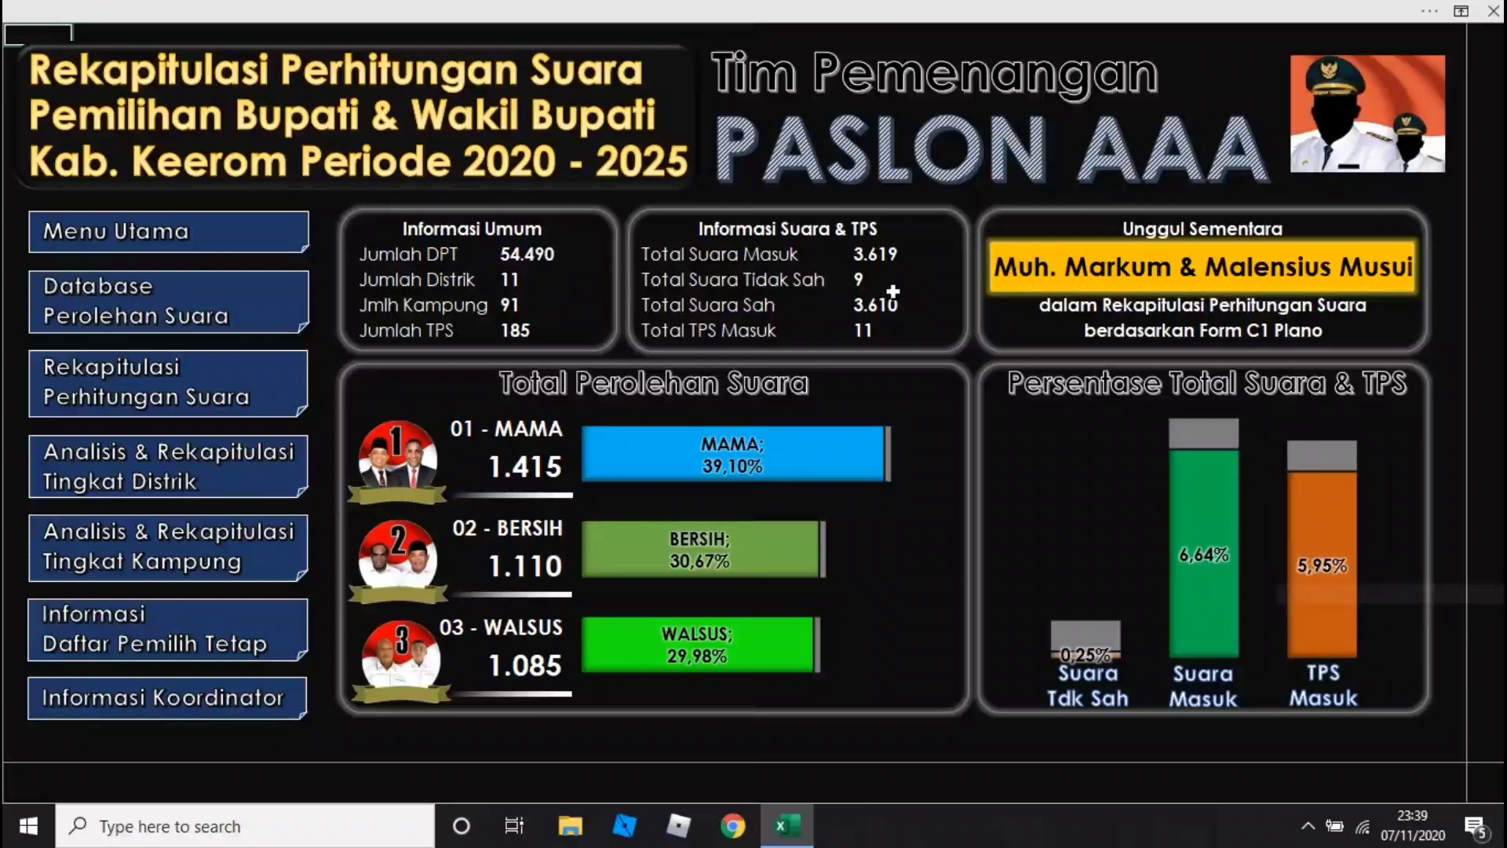
{"action": "left_click", "coordinate": [871, 333]}
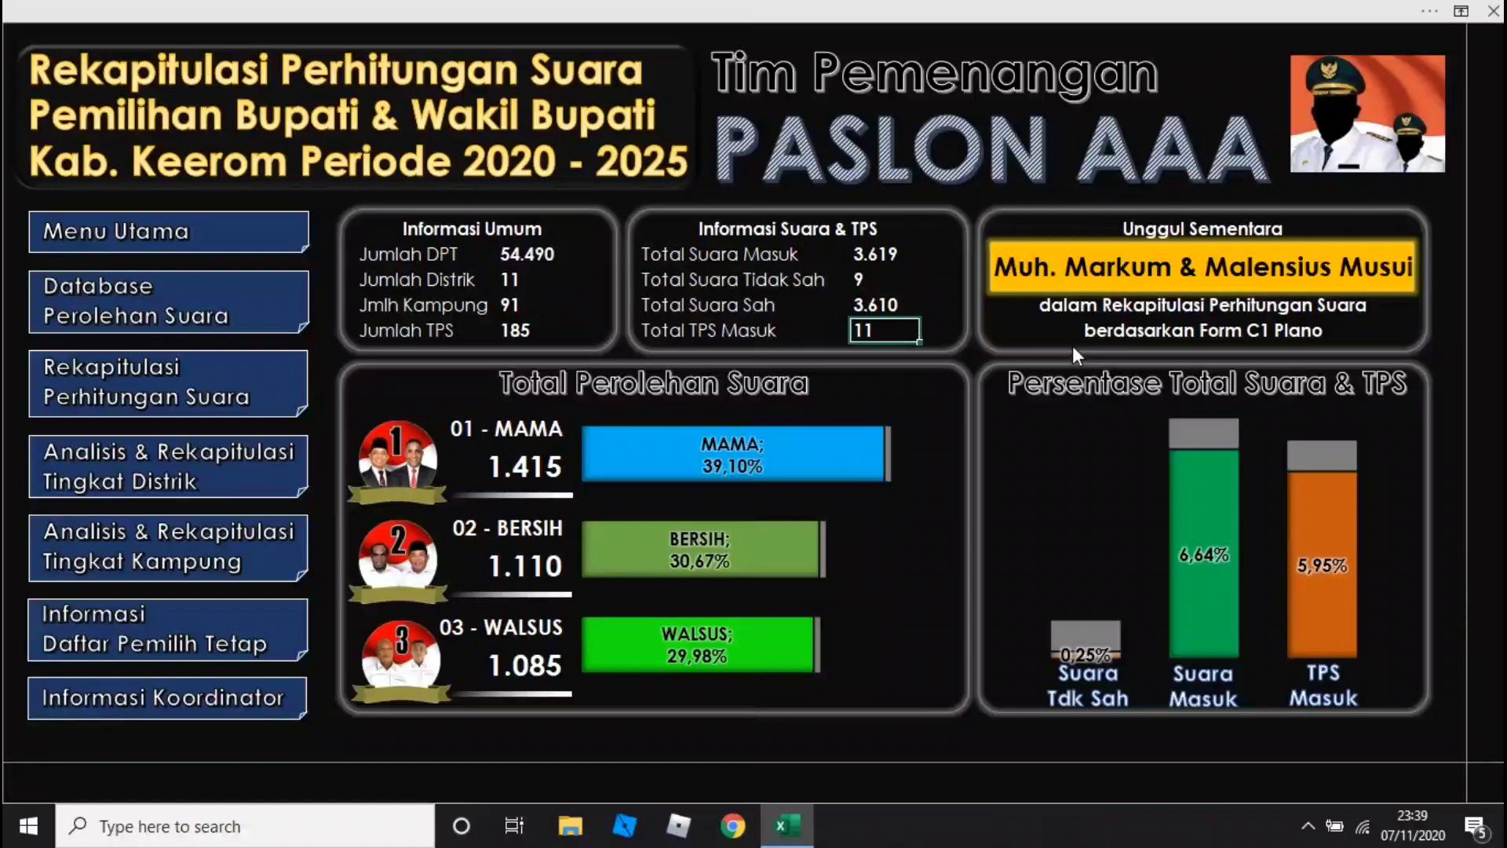
Try a value of 183 for Total TPS Masuk on the dashboard and undo the change
{"action": "key", "text": "F2"}
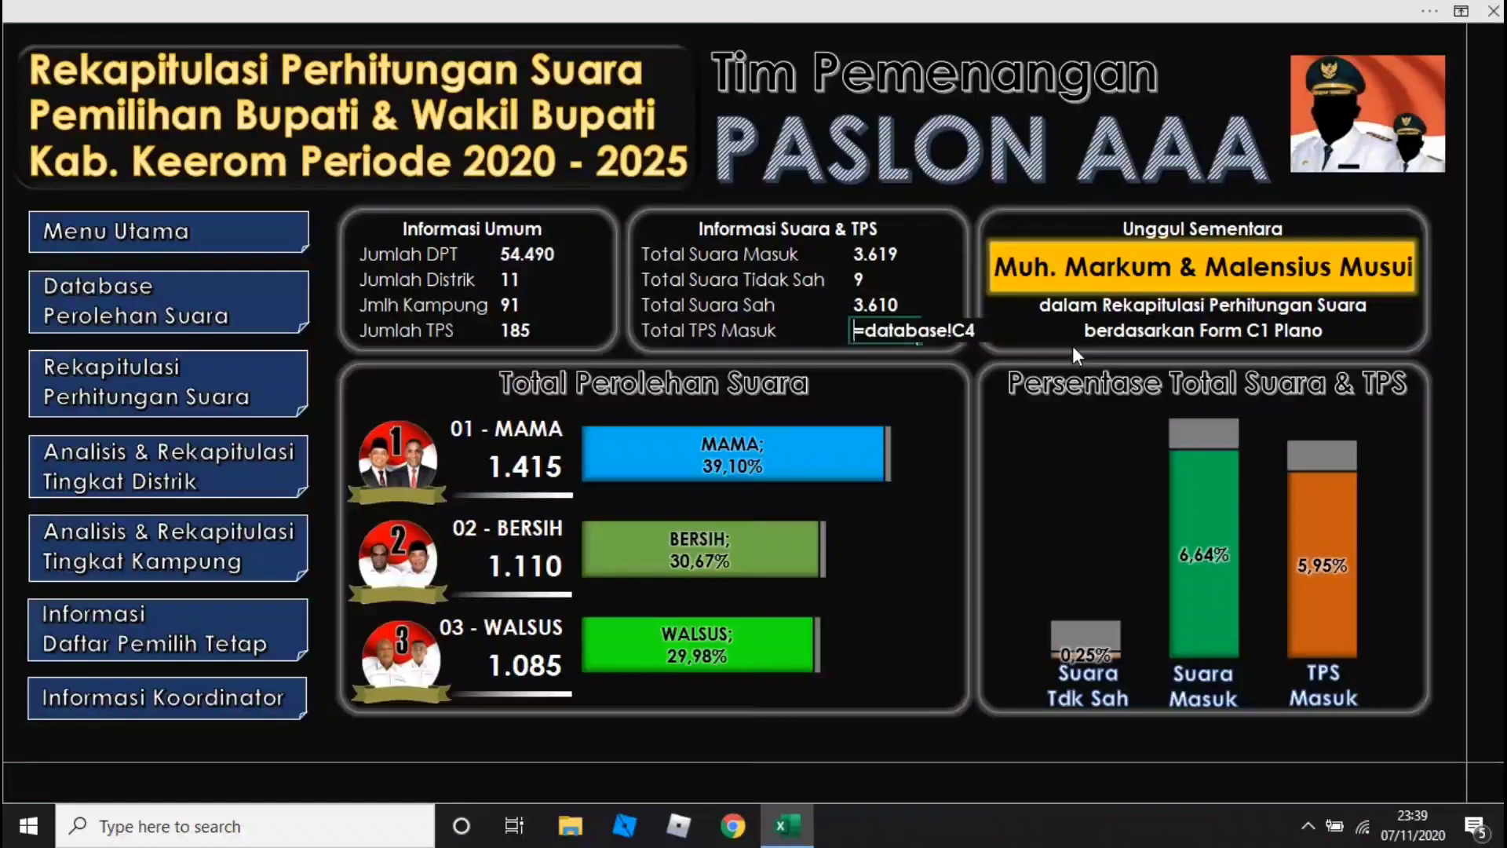
{"action": "key", "text": "F9"}
{"action": "key", "text": "Return"}
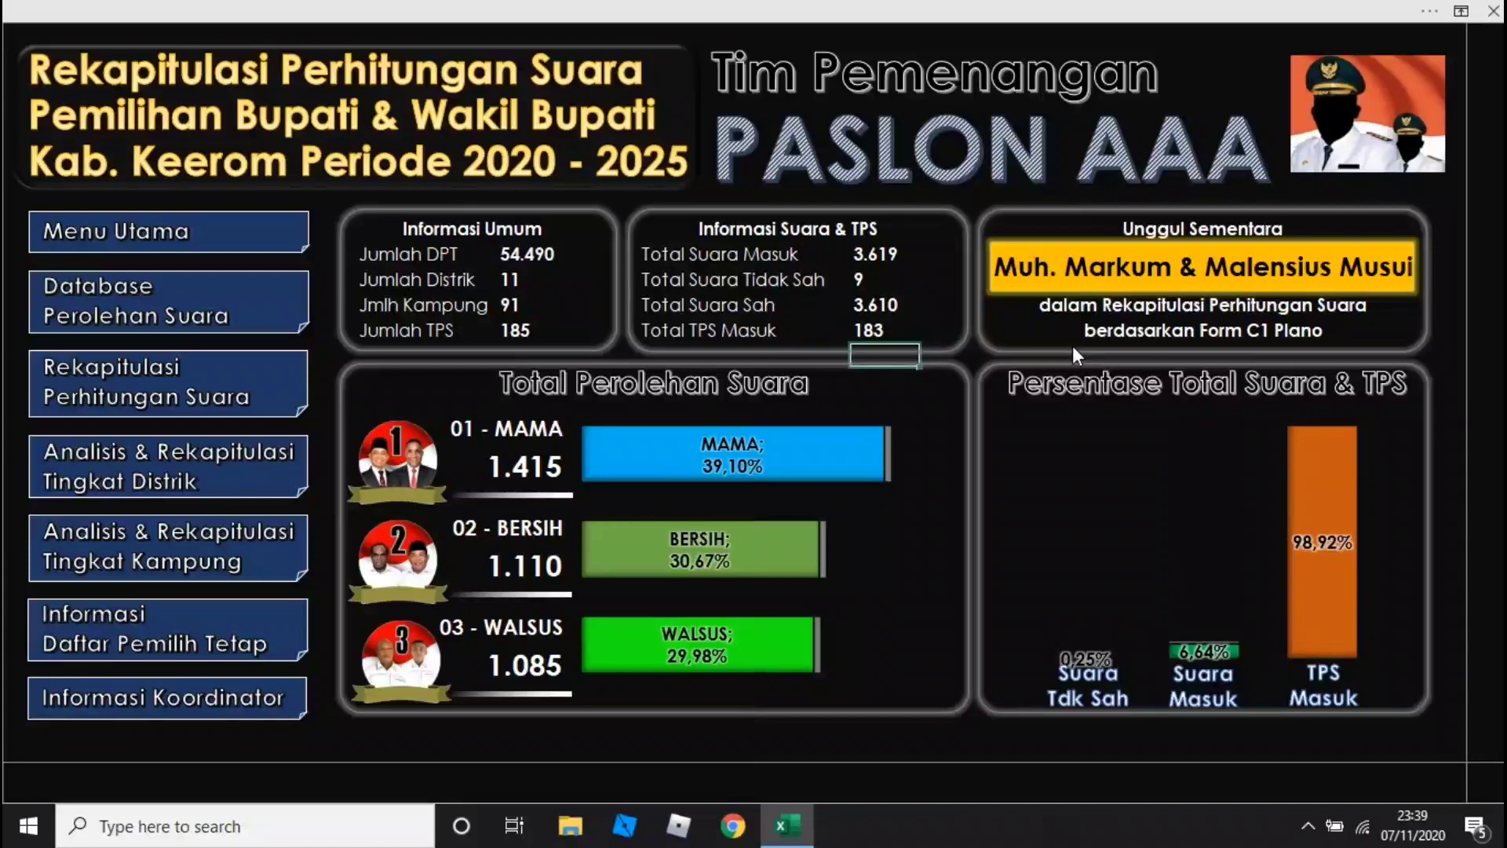
{"action": "key", "text": "ctrl+z"}
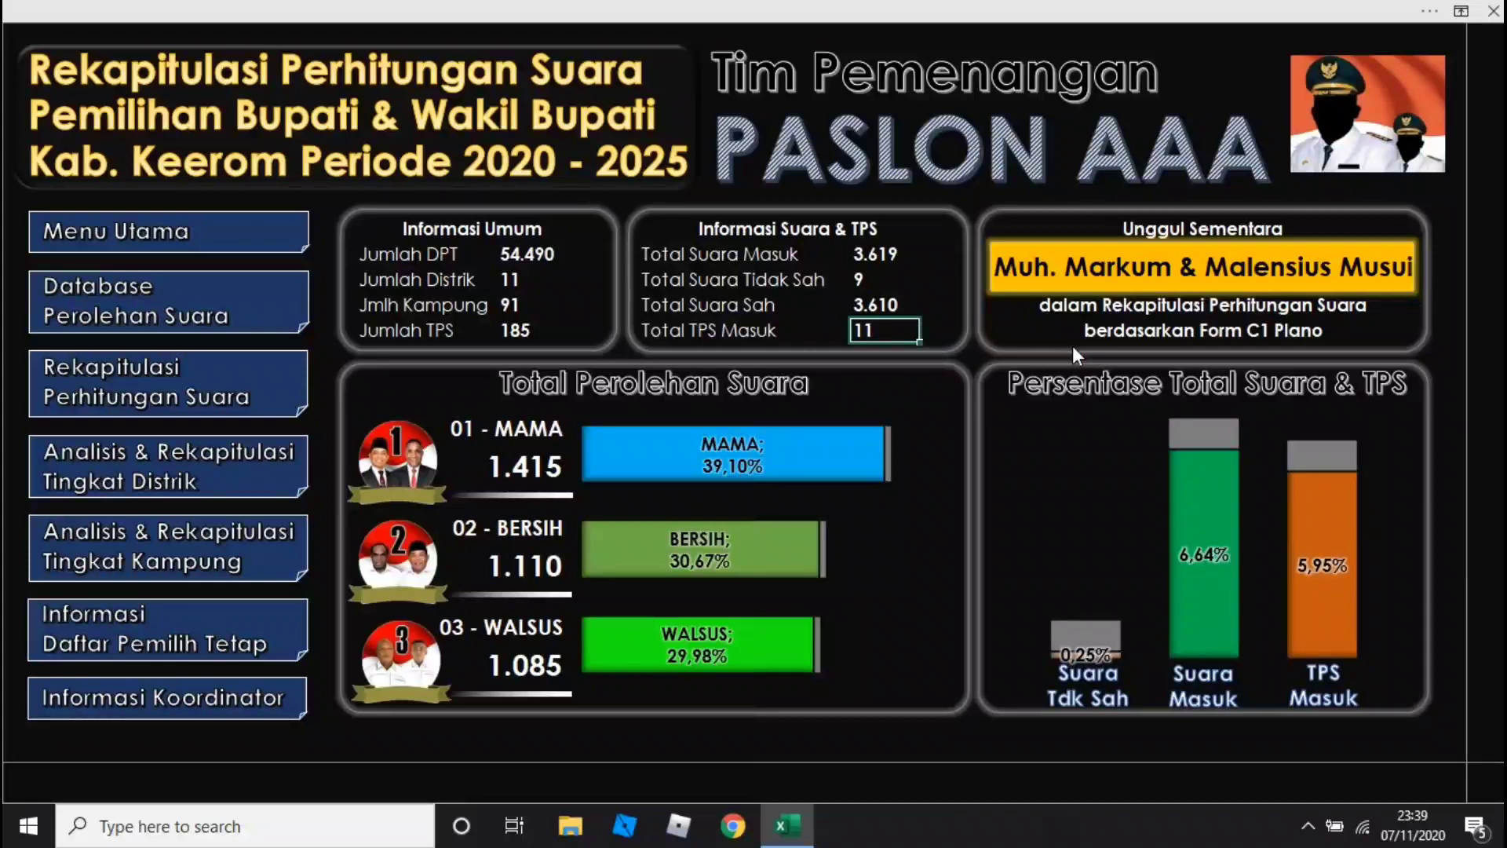
Try a value of 184 for Total TPS Masuk on the dashboard and set it back to 11
{"action": "type", "text": "184"}
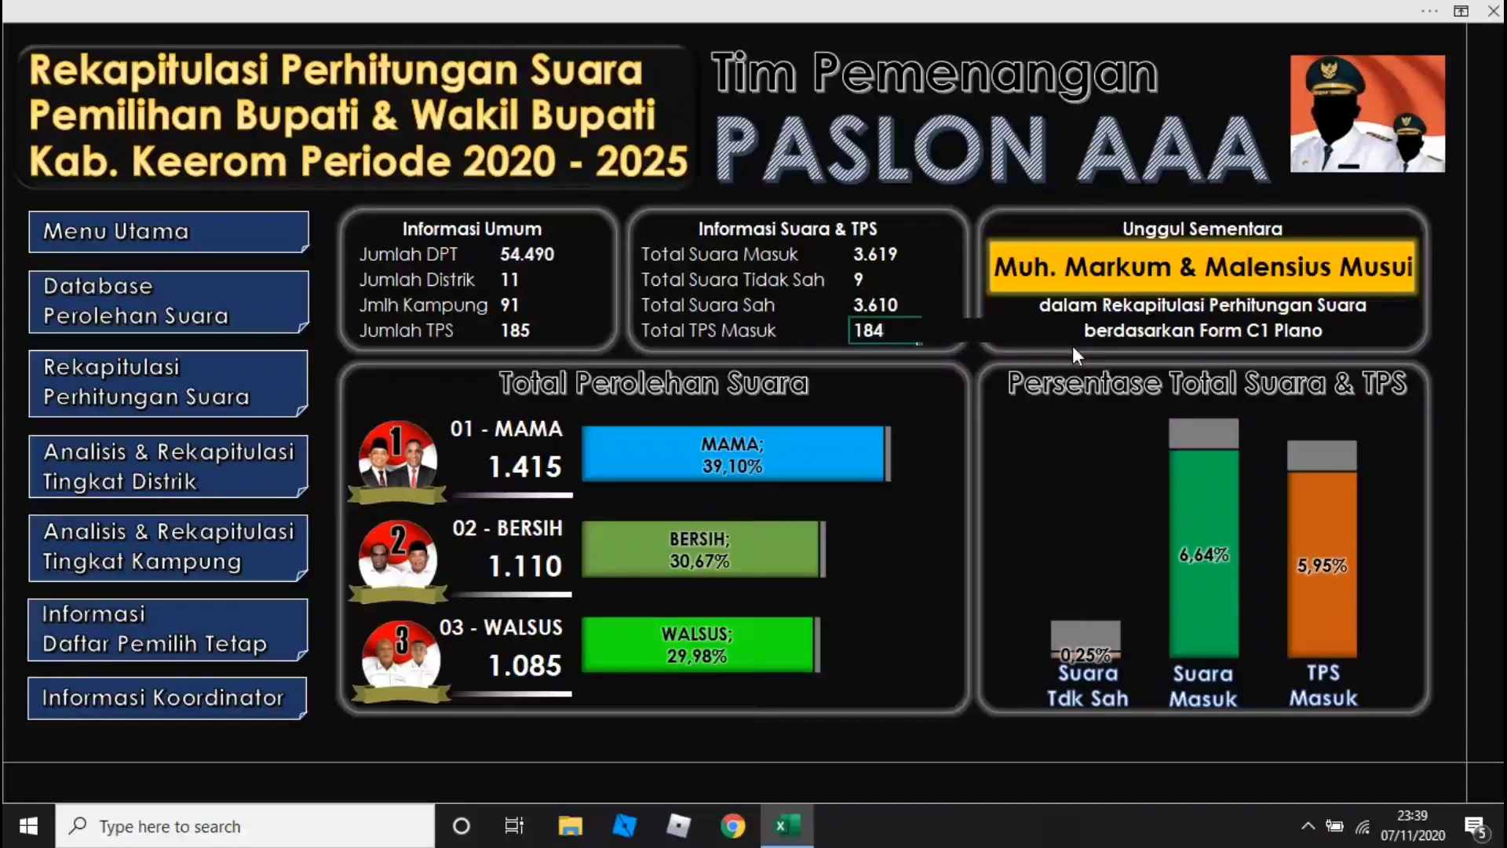
{"action": "key", "text": "Return"}
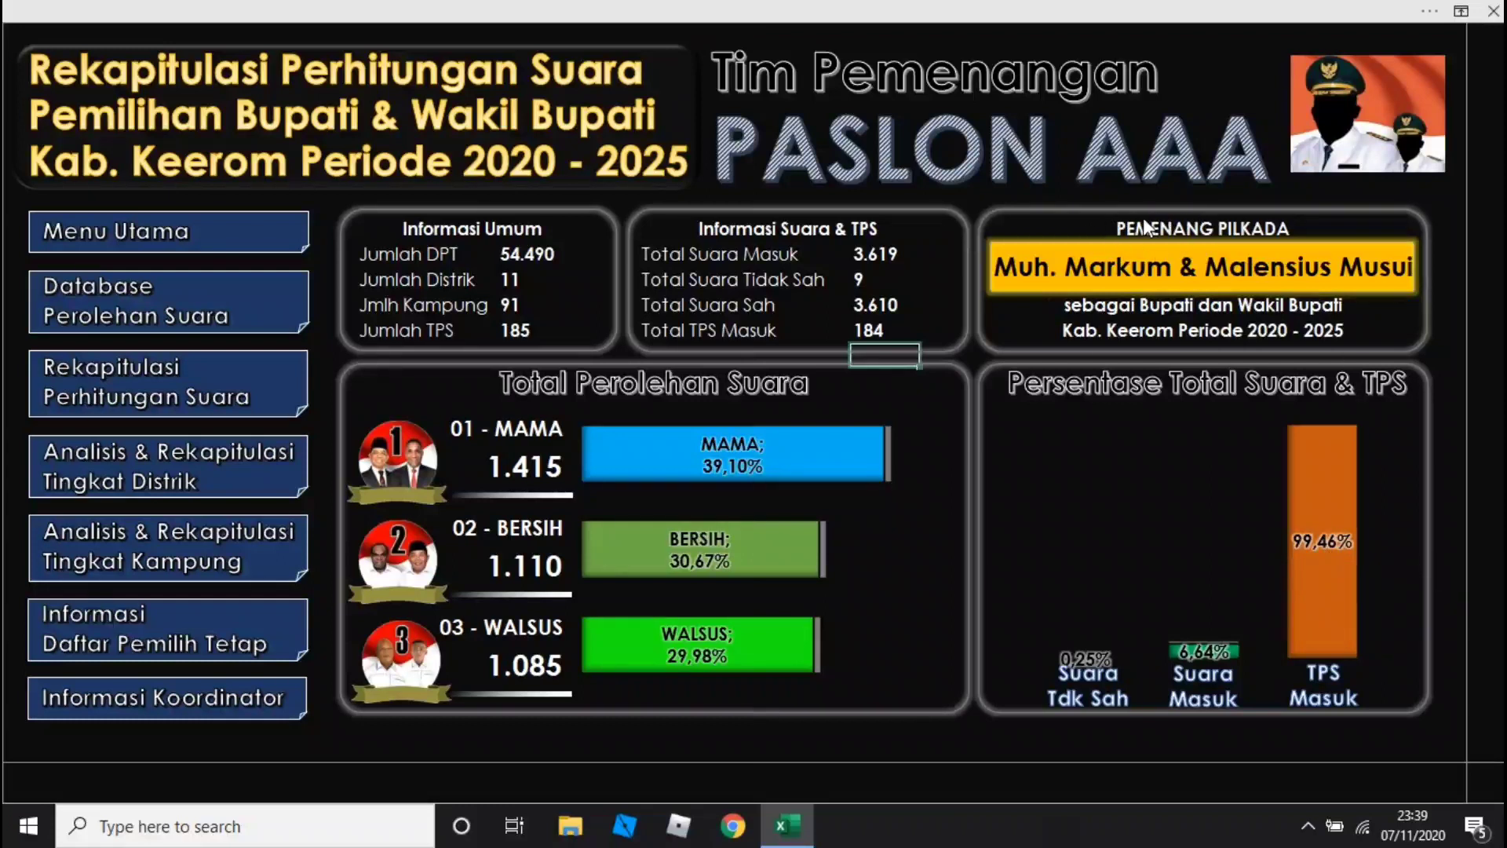
{"action": "left_click", "coordinate": [891, 318]}
{"action": "type", "text": "11"}
{"action": "key", "text": "ctrl+Return"}
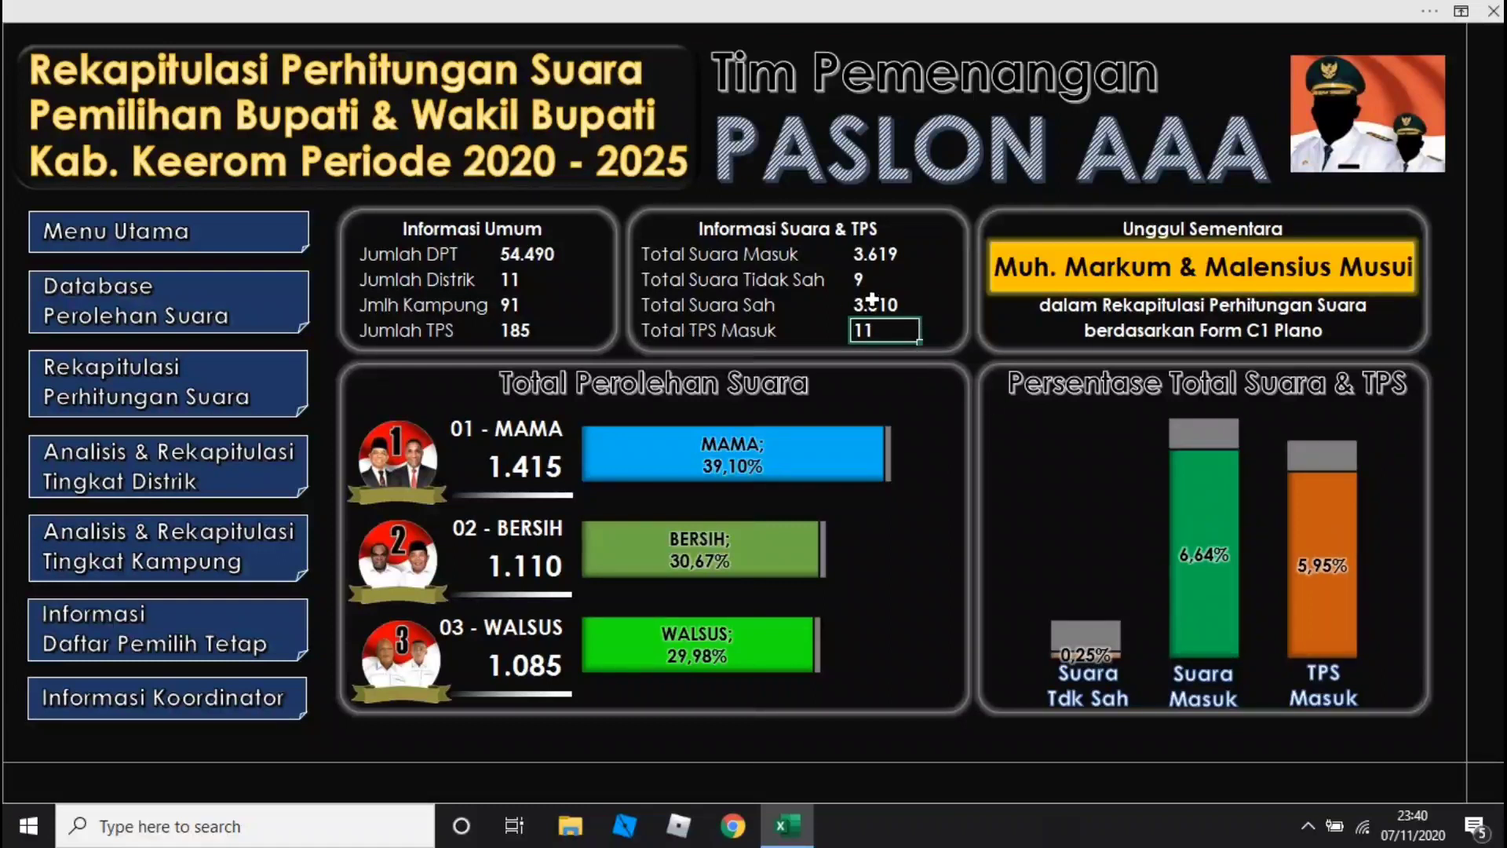
Open the village-level analysis and display the recapitulation for district Arso, village Arso Kota
{"action": "left_click", "coordinate": [141, 553]}
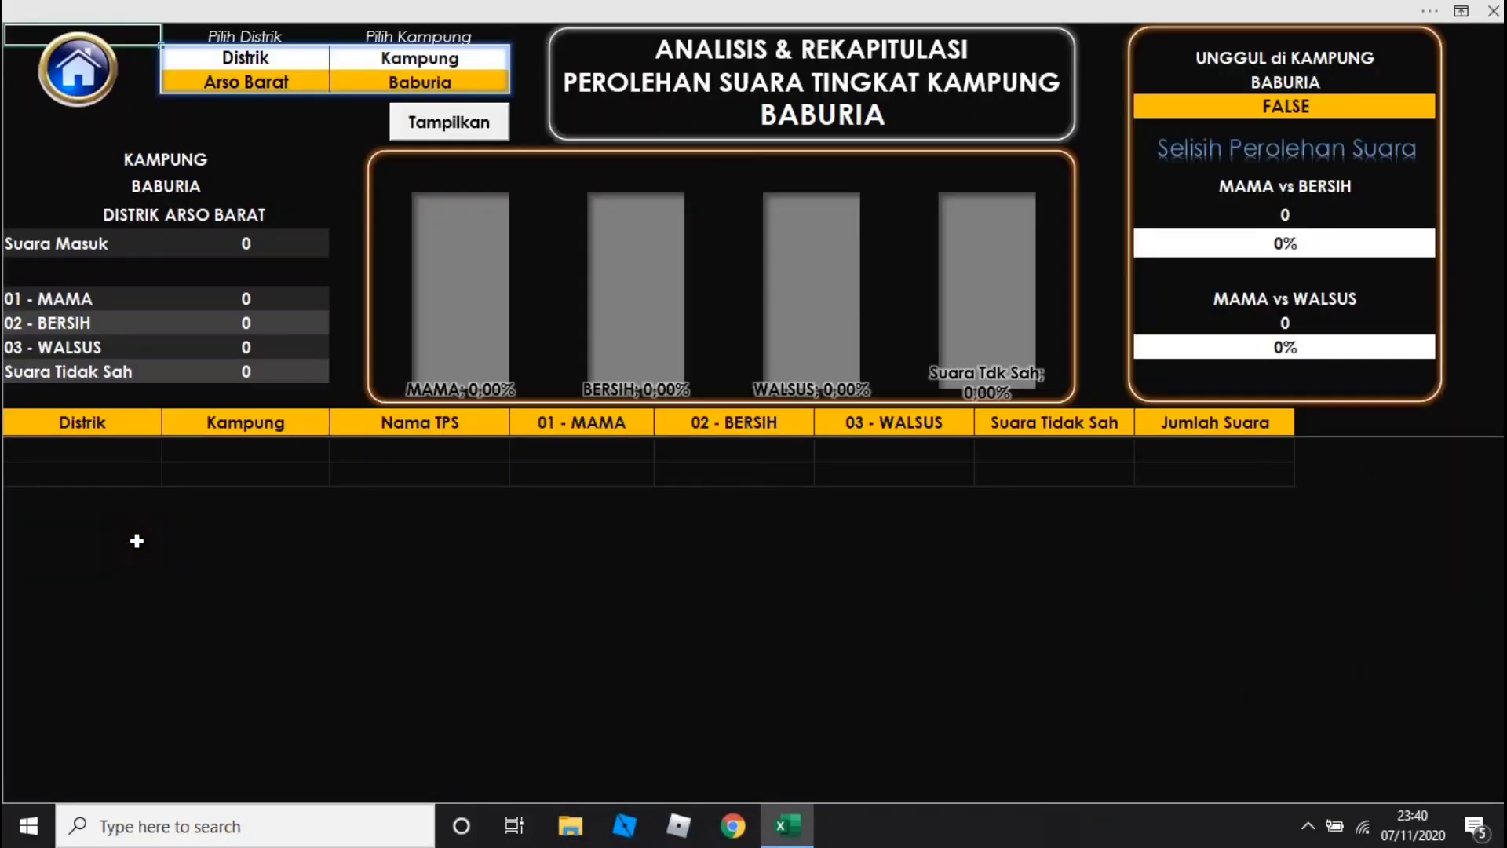
{"action": "left_click", "coordinate": [284, 83]}
{"action": "left_click", "coordinate": [336, 81]}
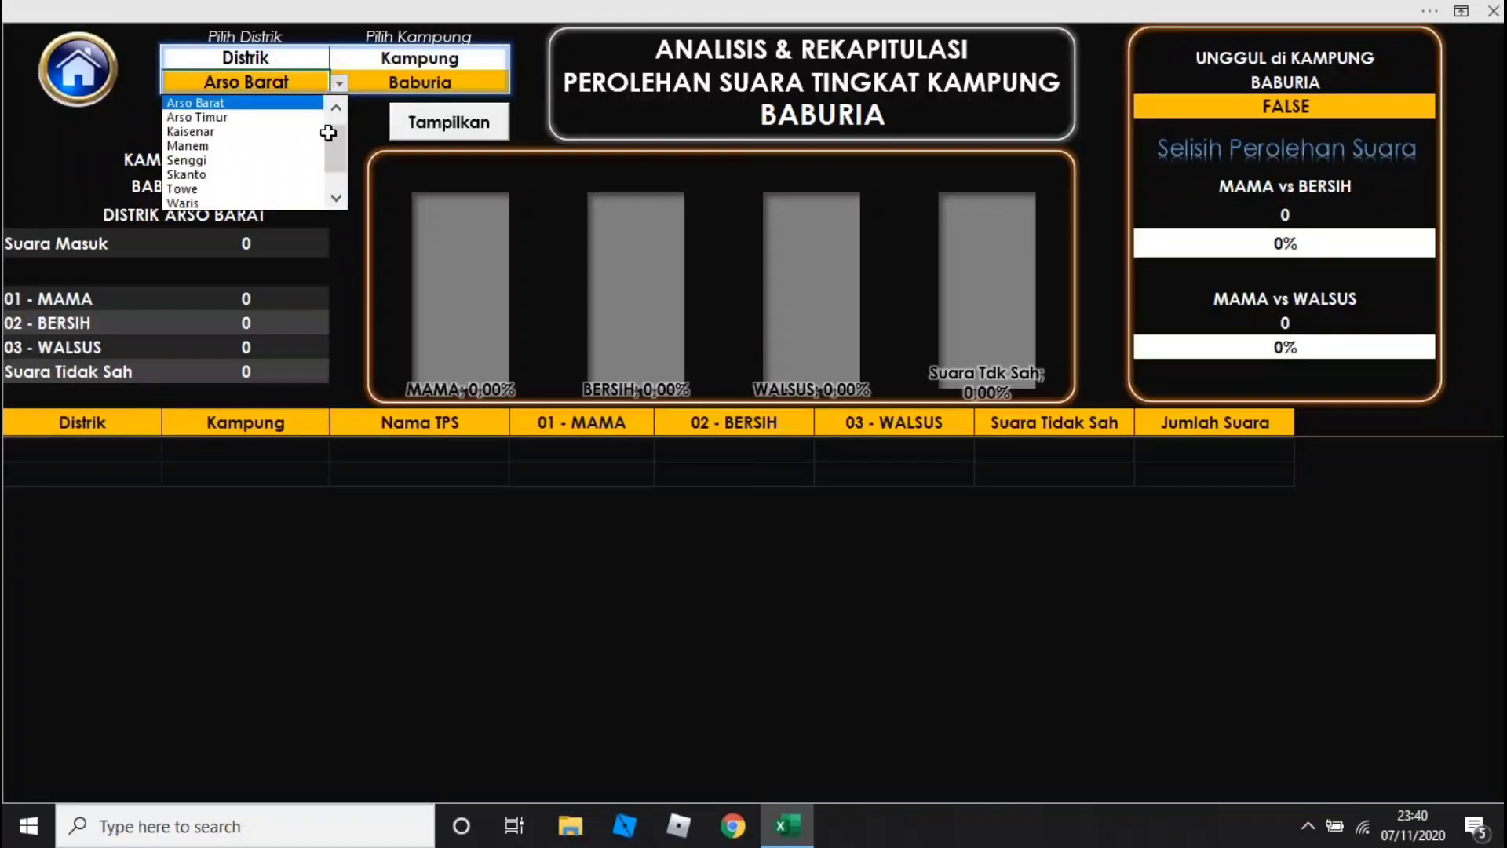
{"action": "mouse_move", "coordinate": [332, 130]}
{"action": "left_mouse_down"}
{"action": "mouse_move", "coordinate": [333, 155]}
{"action": "mouse_move", "coordinate": [333, 118]}
{"action": "left_mouse_up"}
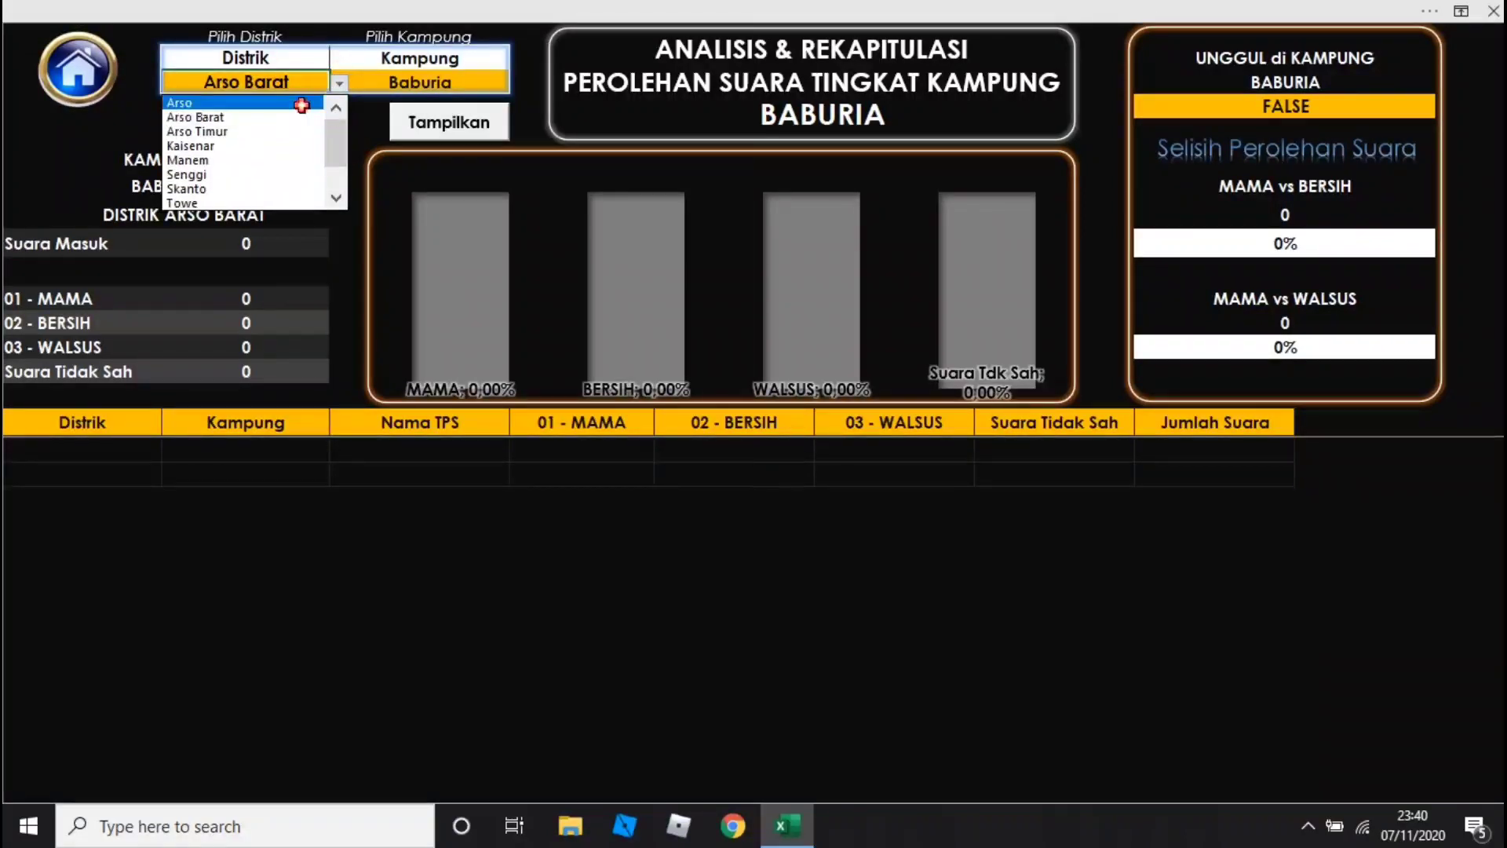
{"action": "left_click", "coordinate": [312, 103]}
{"action": "left_click", "coordinate": [464, 83]}
{"action": "left_click", "coordinate": [519, 84]}
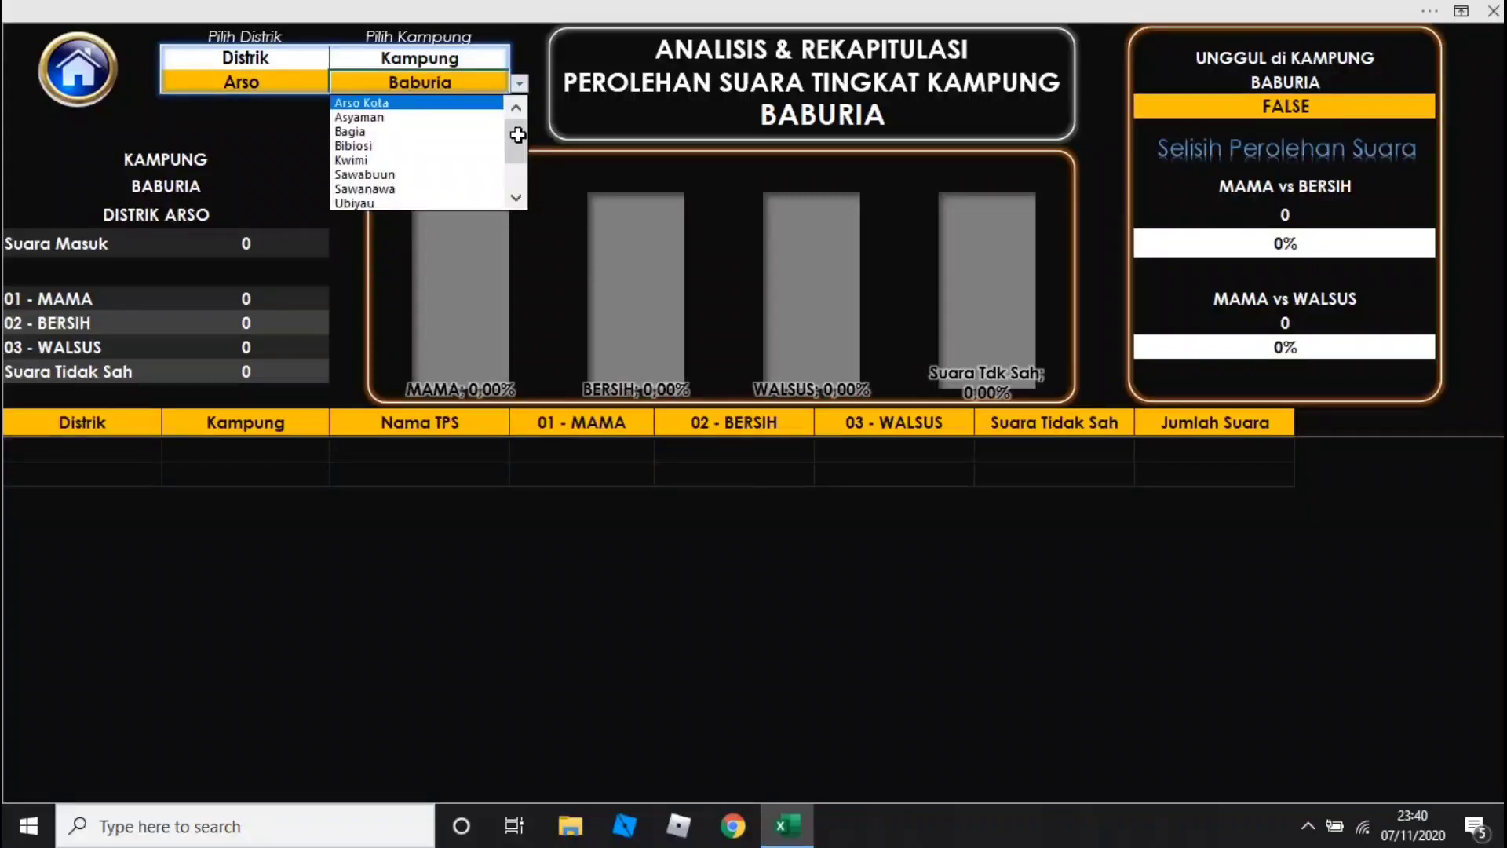
{"action": "left_click", "coordinate": [447, 104]}
{"action": "left_click", "coordinate": [449, 124]}
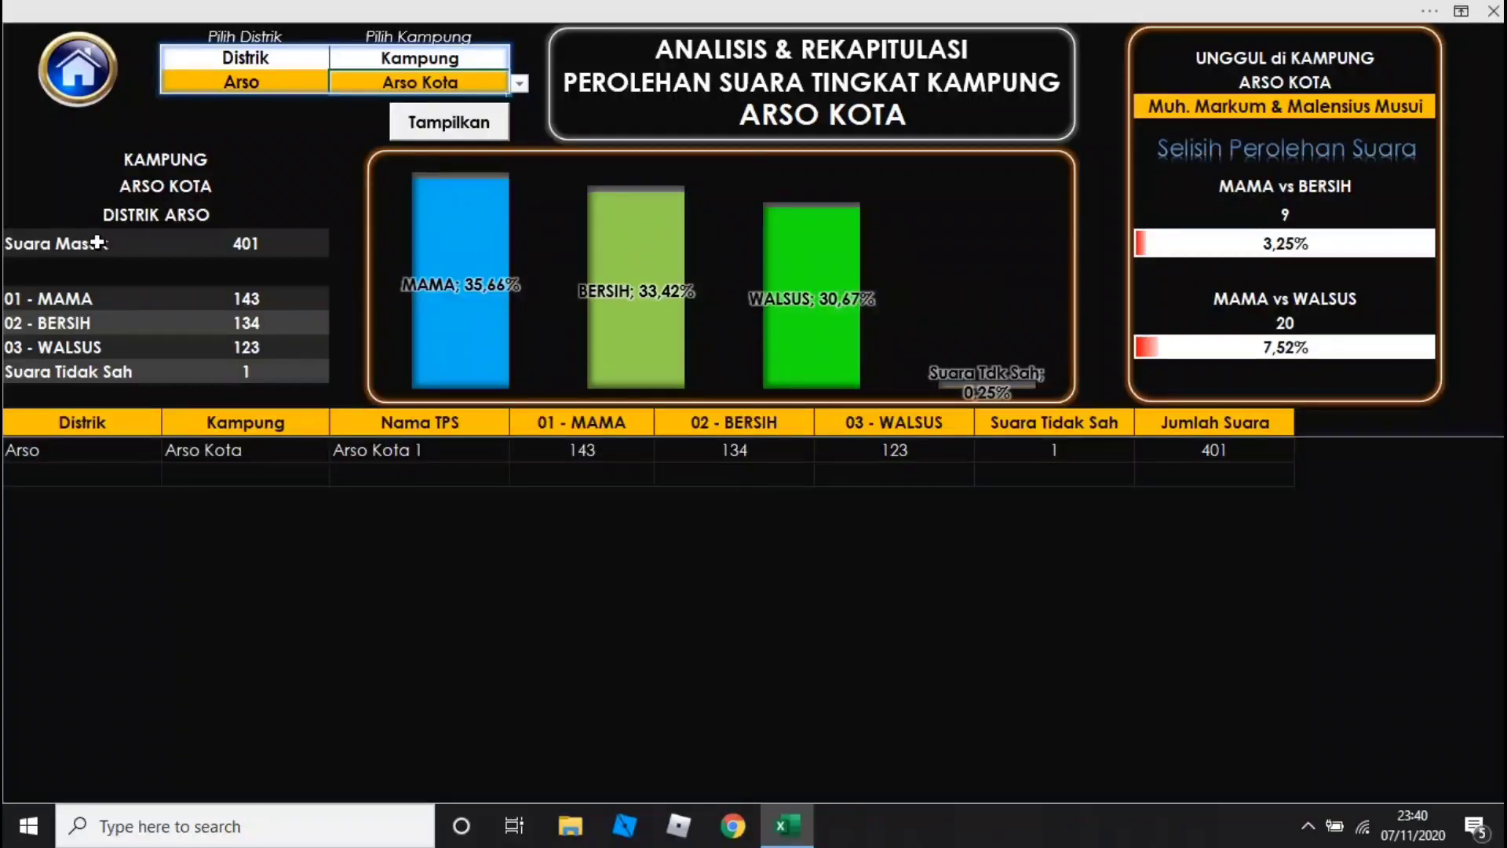
Examine Arso Kota's incoming, per-candidate and invalid vote counts and the percentage differences of MAMA against BERSIH and WALSUS
{"action": "left_click", "coordinate": [254, 250]}
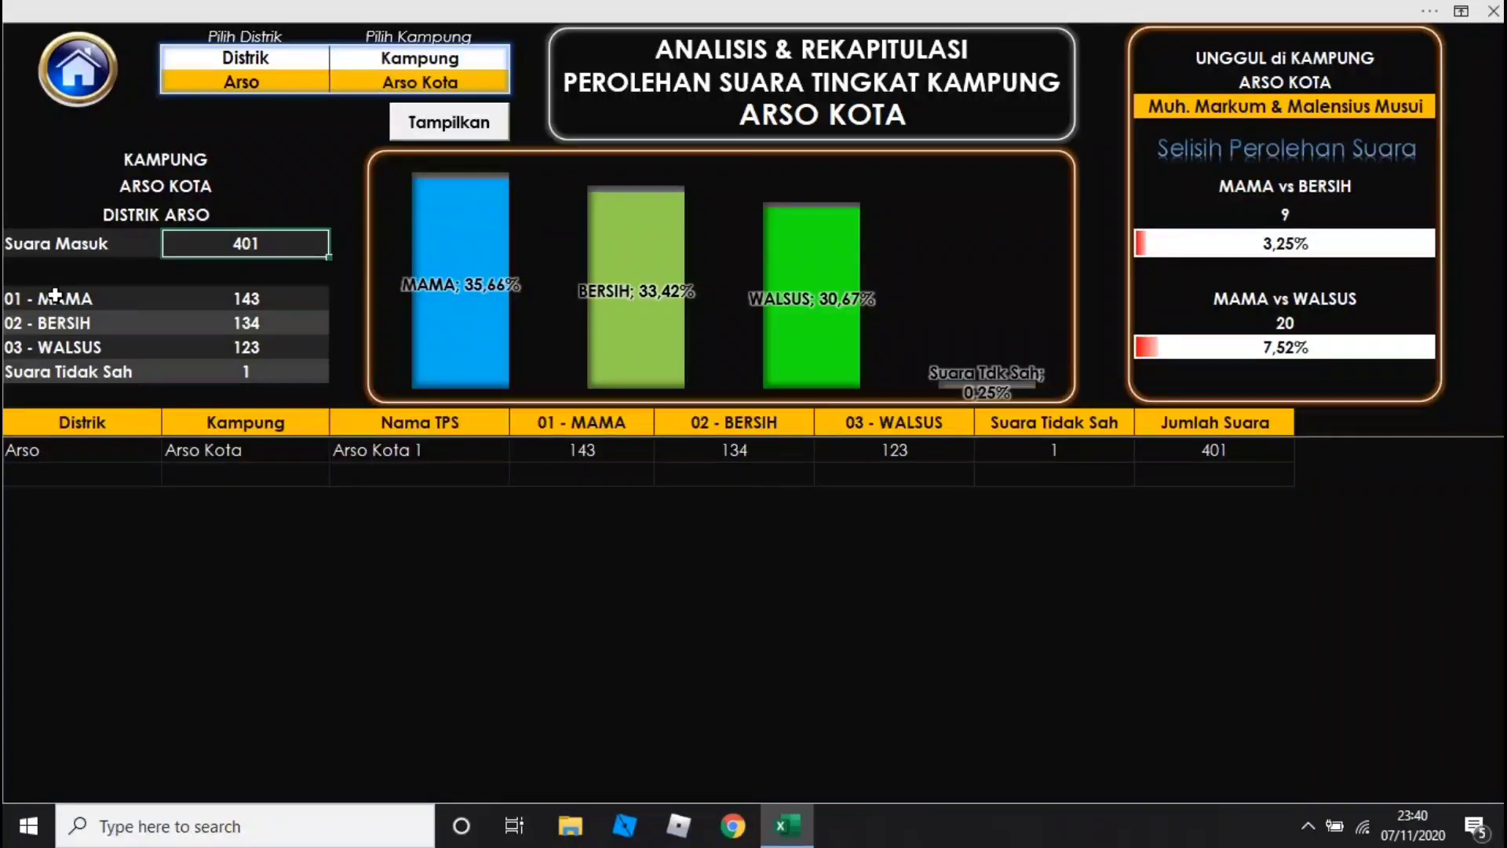
{"action": "left_click", "coordinate": [248, 299]}
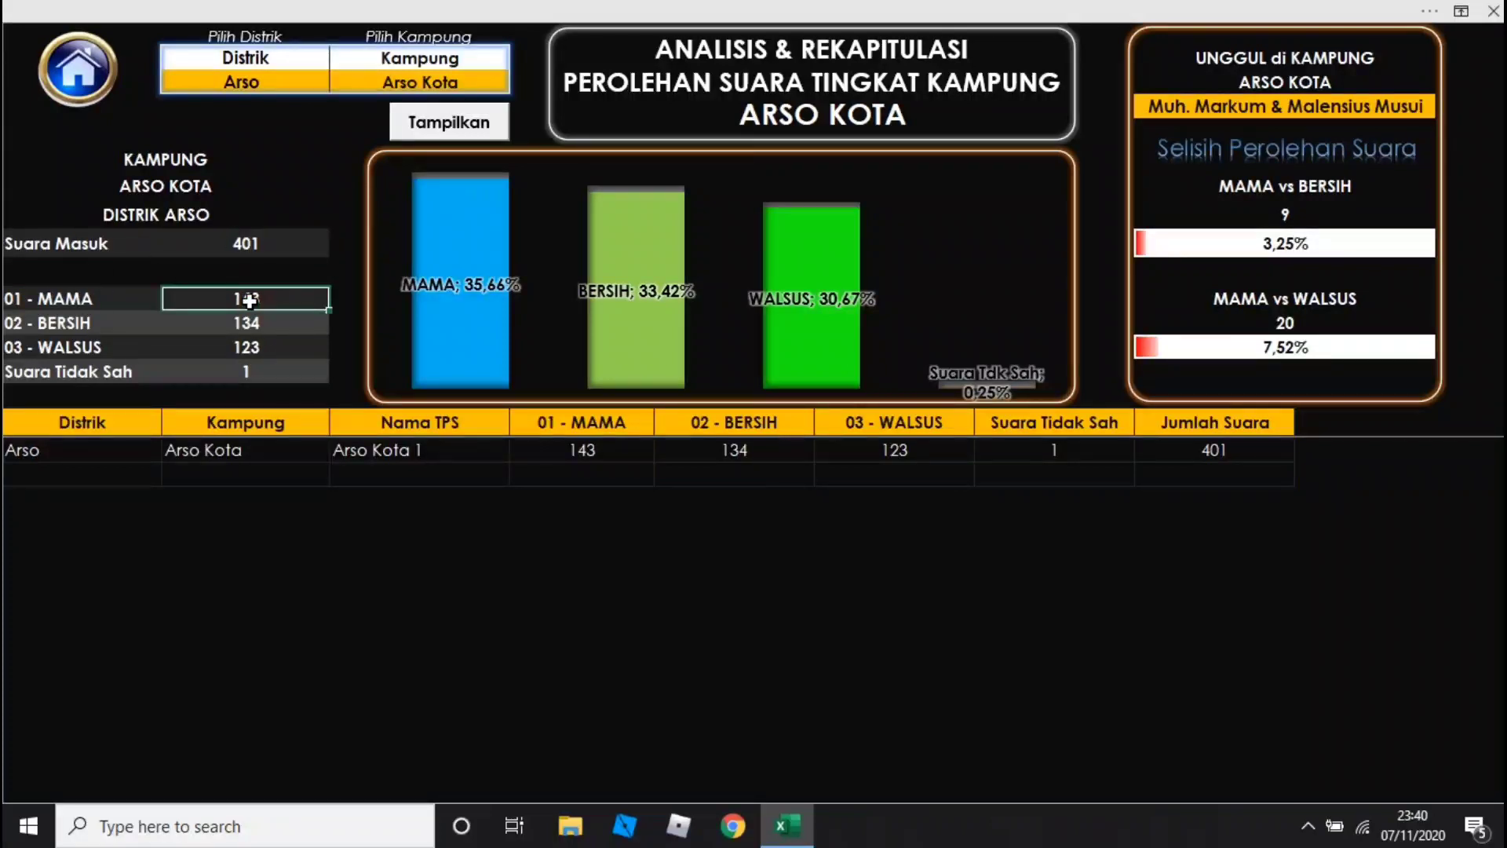
{"action": "left_click", "coordinate": [249, 323]}
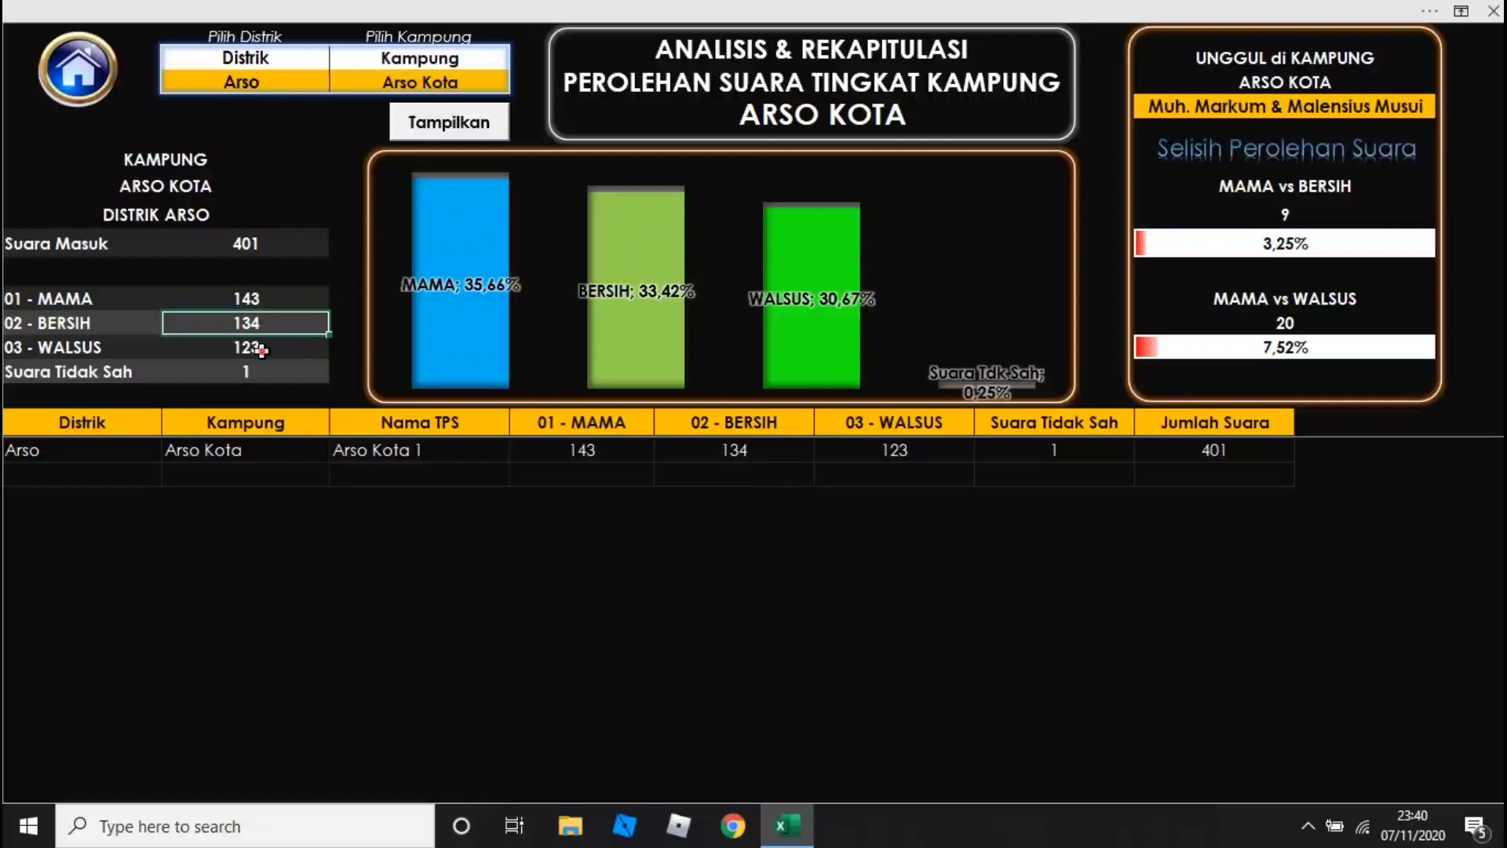
{"action": "left_click", "coordinate": [260, 349]}
{"action": "left_click", "coordinate": [264, 374]}
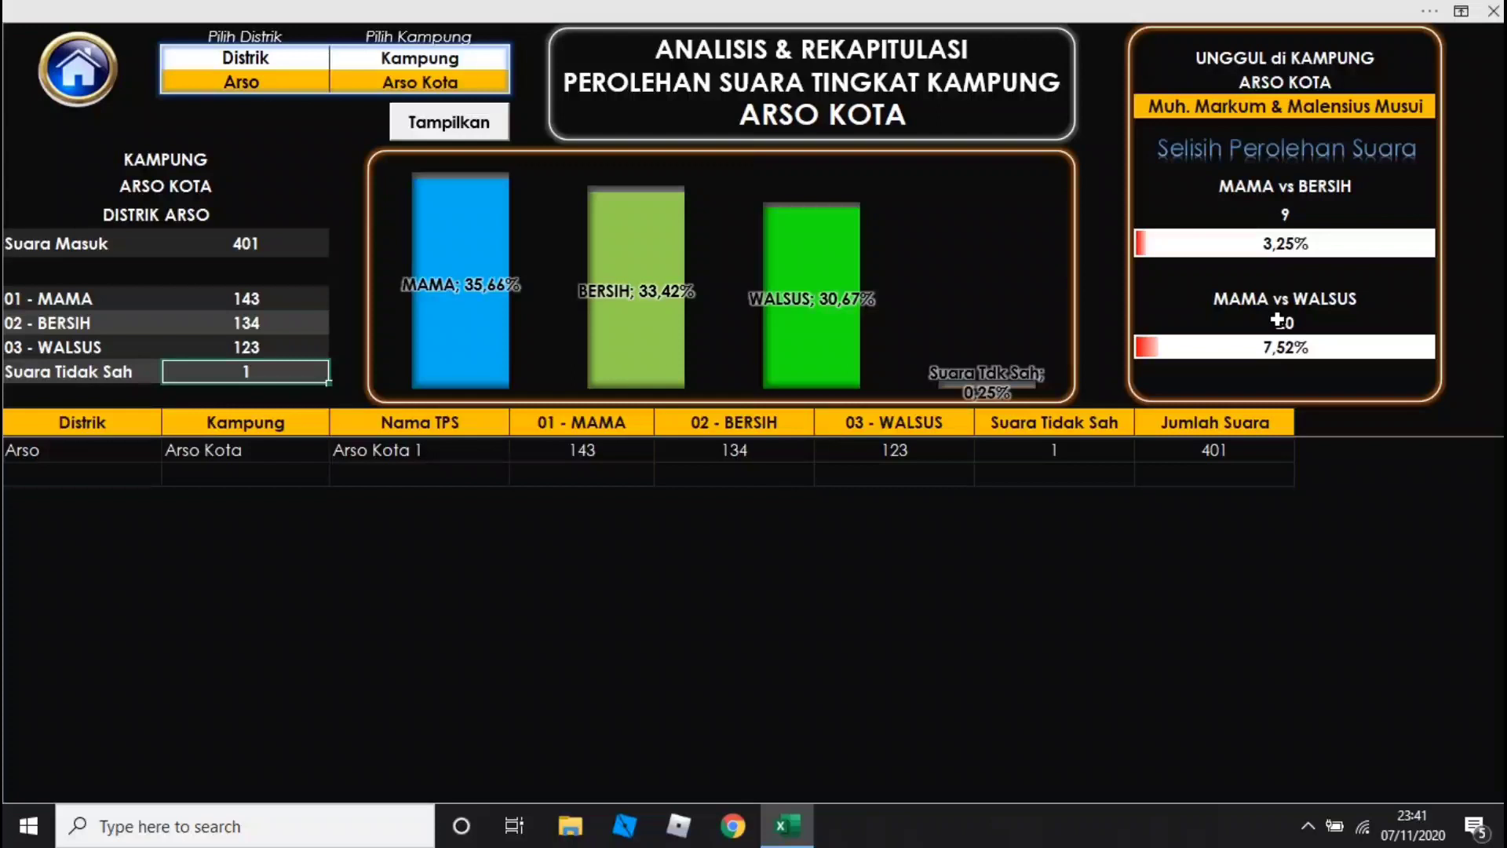
{"action": "left_click", "coordinate": [1277, 244]}
{"action": "left_click", "coordinate": [1281, 349]}
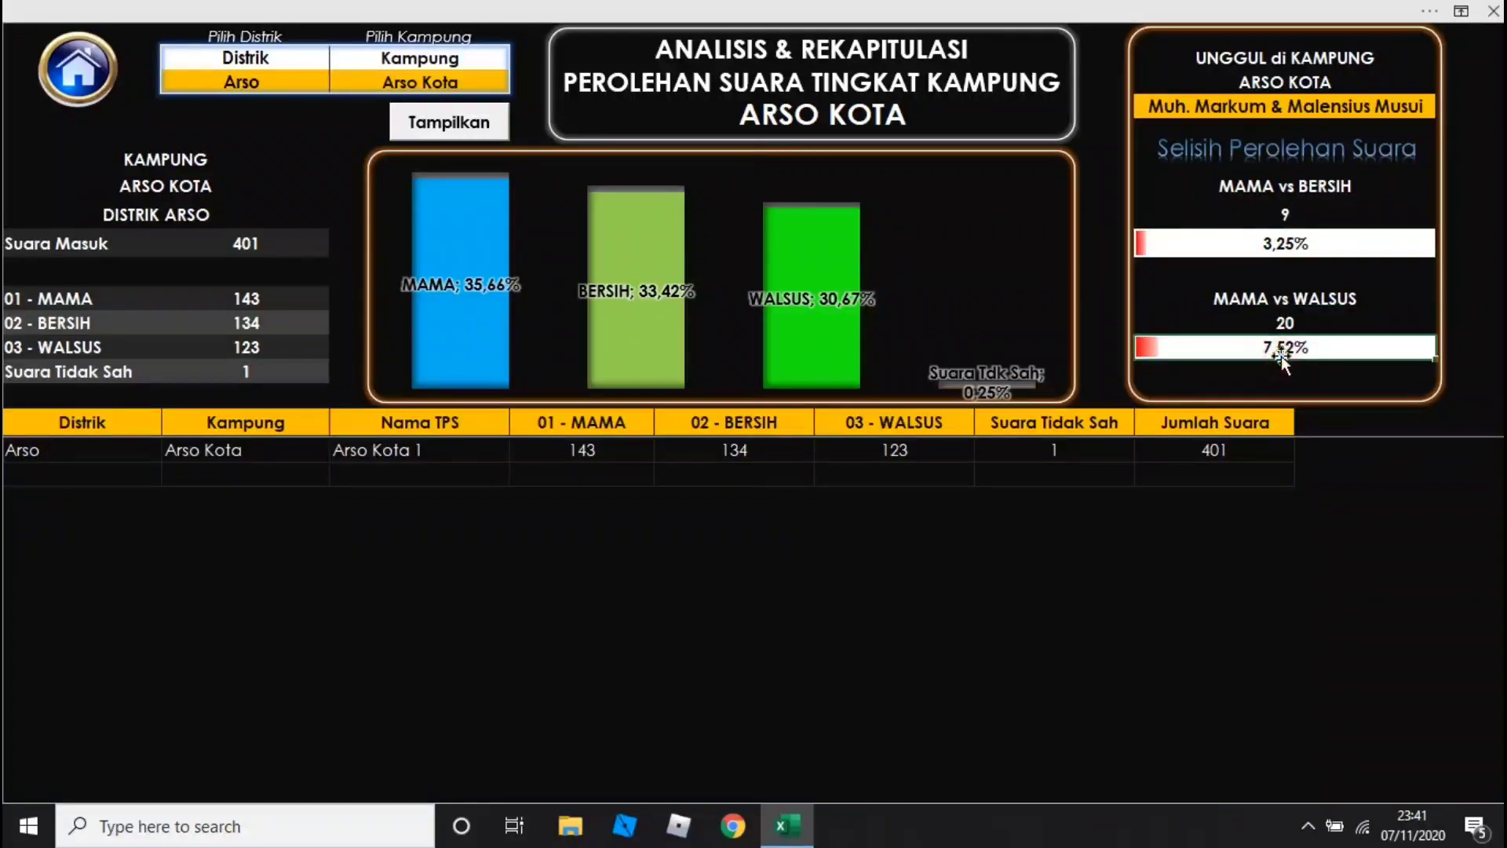
{"action": "left_click", "coordinate": [1281, 244]}
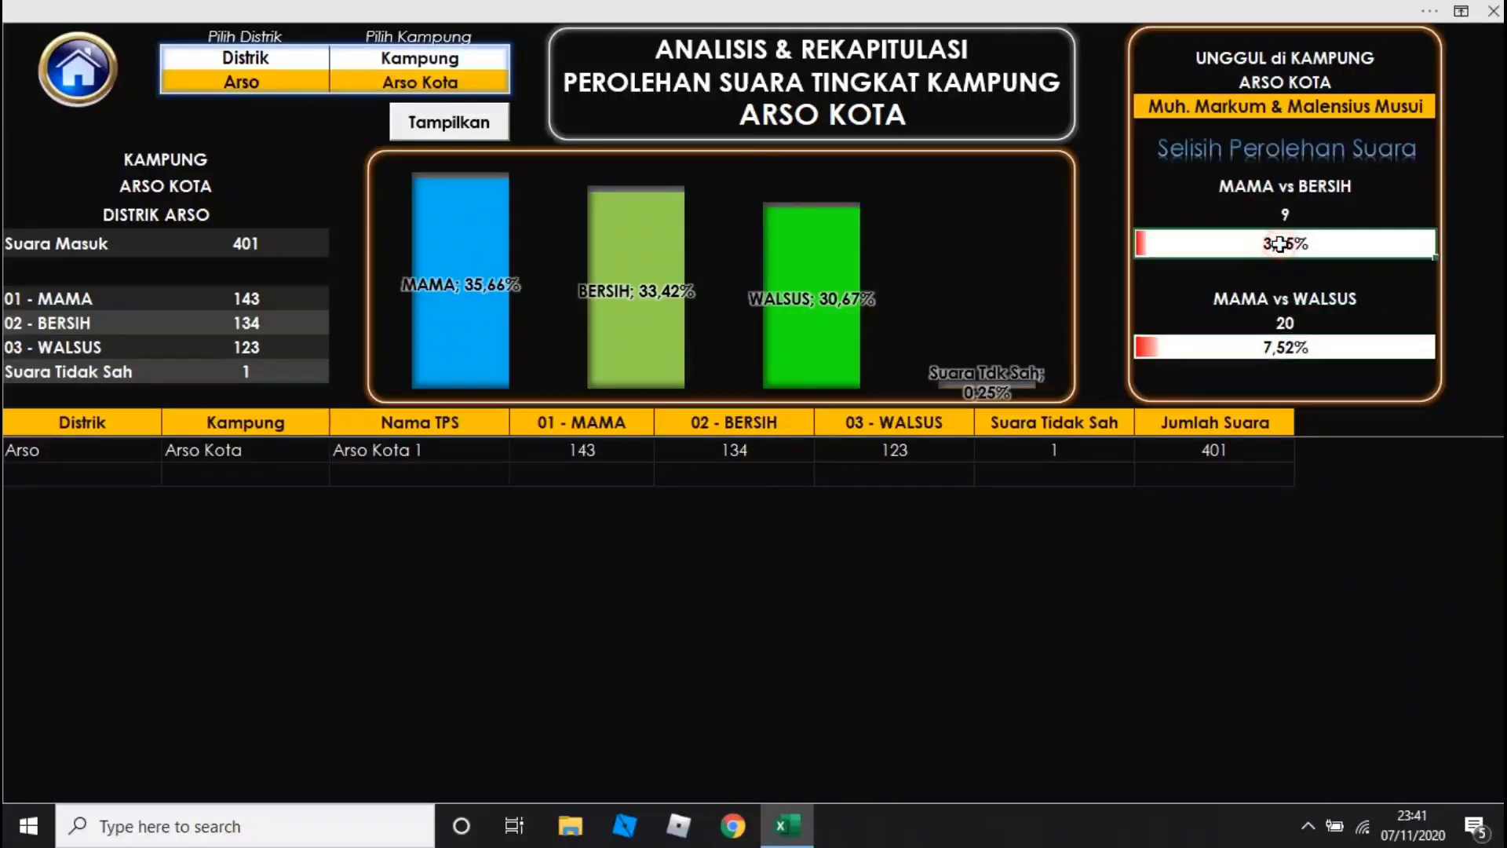
{"action": "left_click", "coordinate": [1287, 348]}
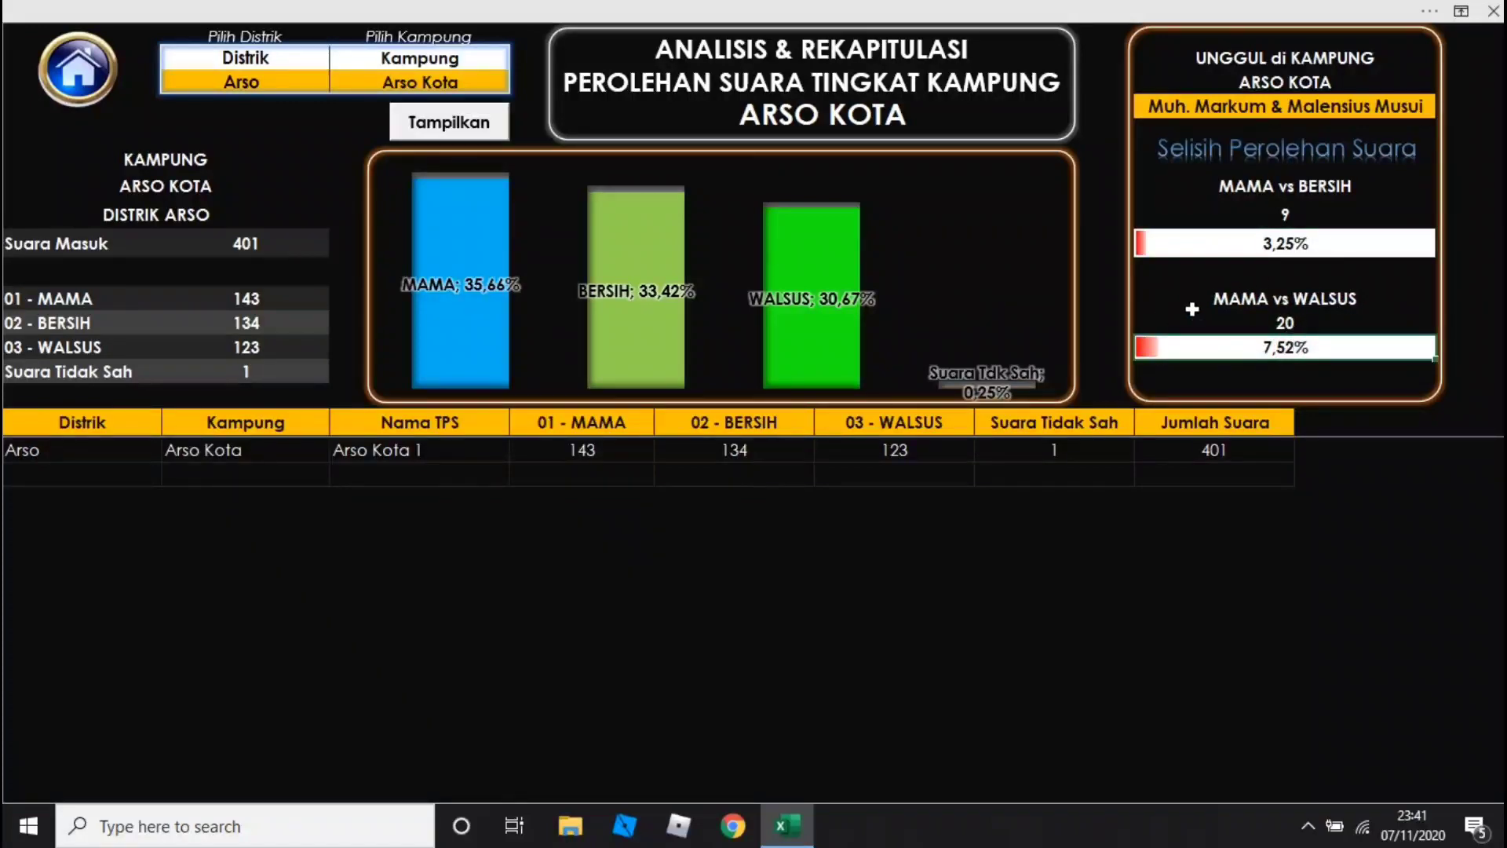
Return to the dashboard, open the district-level analysis and display the recapitulation for district Arso
{"action": "left_click", "coordinate": [81, 67]}
{"action": "left_click", "coordinate": [167, 463]}
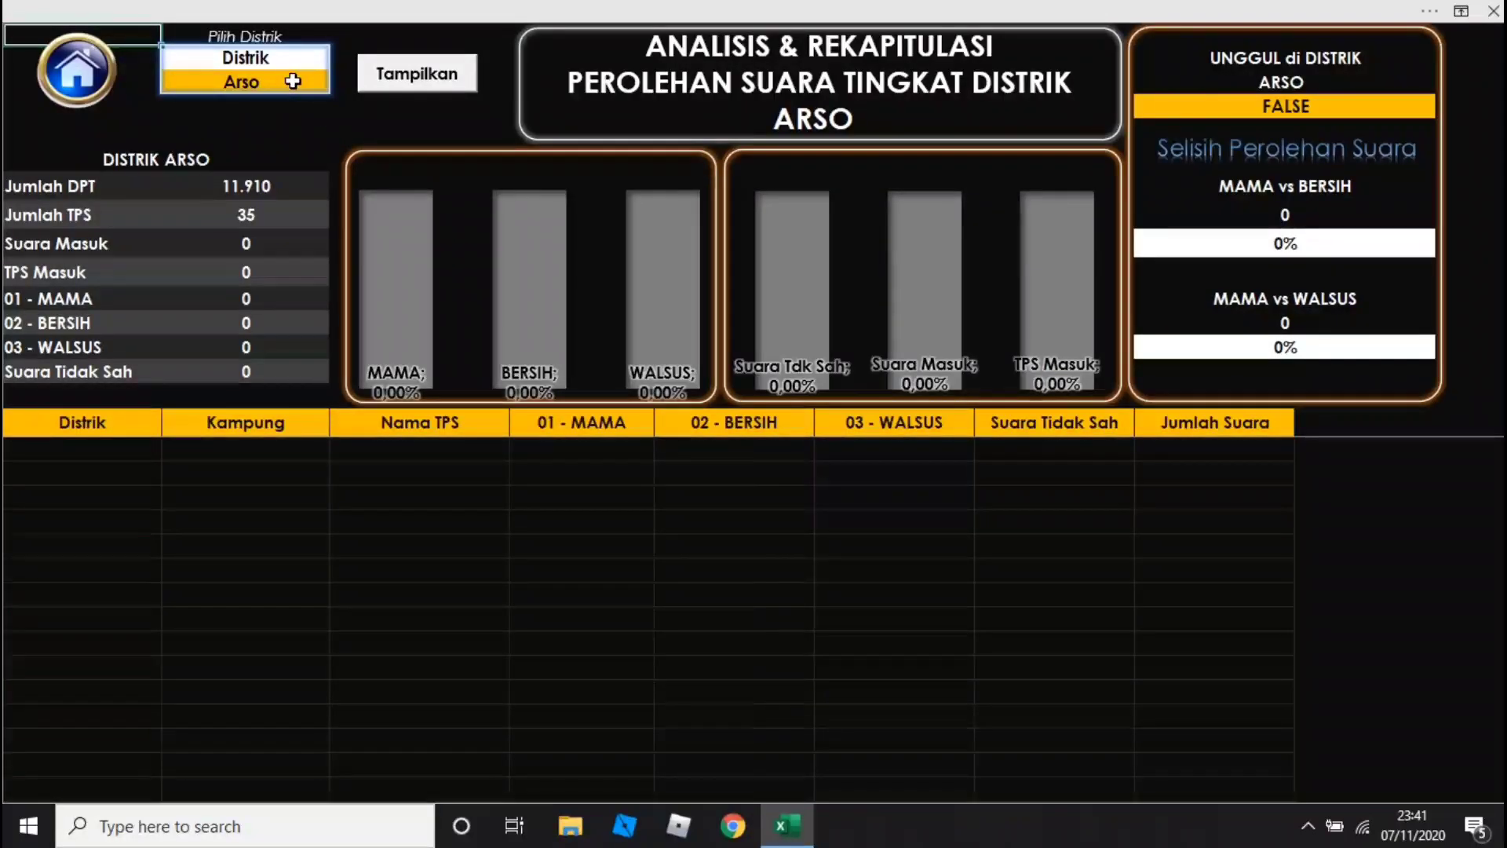
{"action": "left_click", "coordinate": [448, 74]}
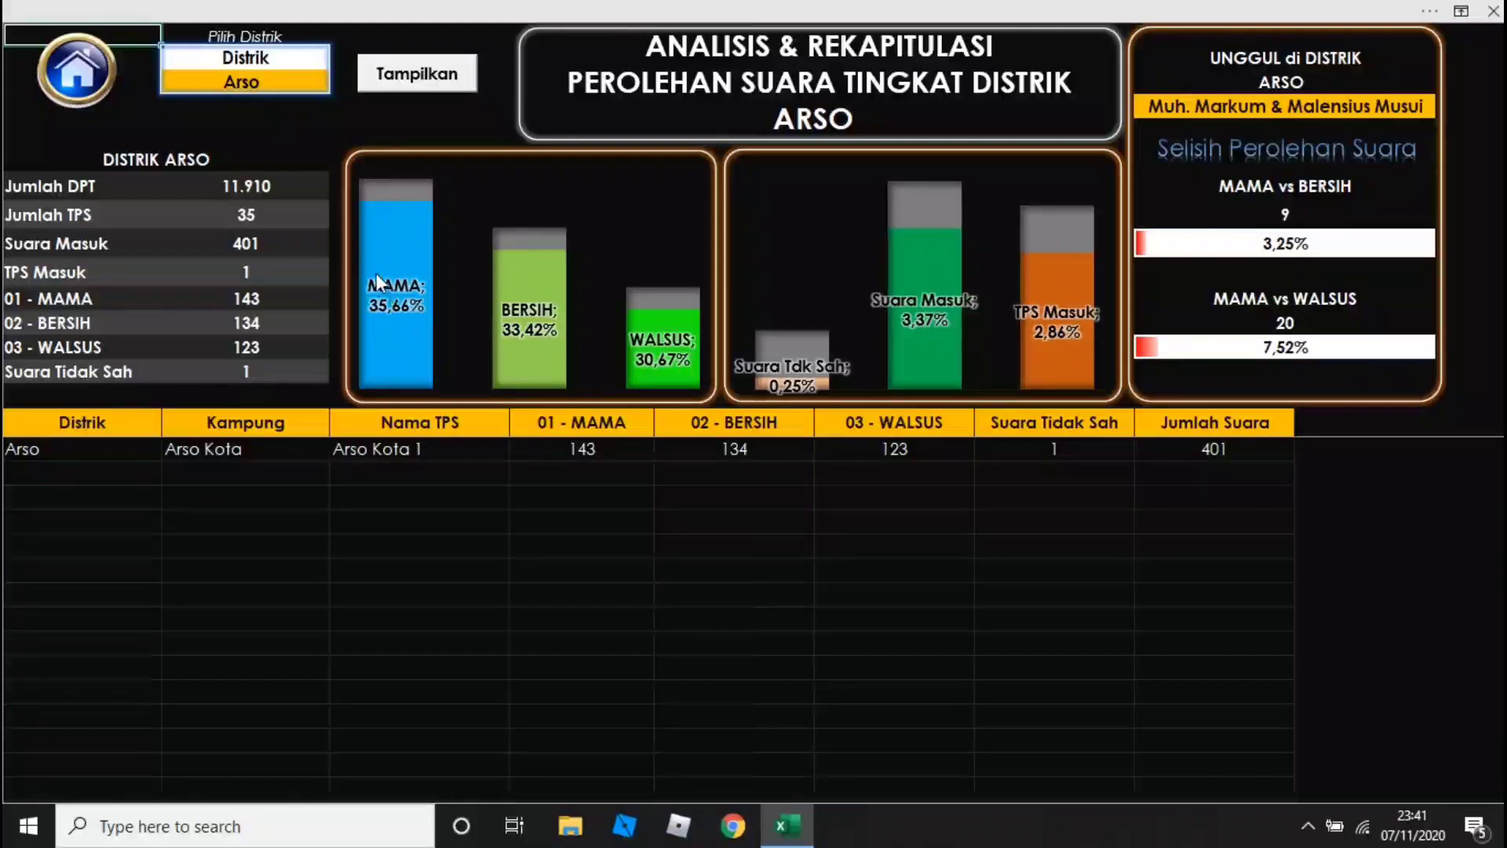
{"action": "left_click", "coordinate": [263, 186]}
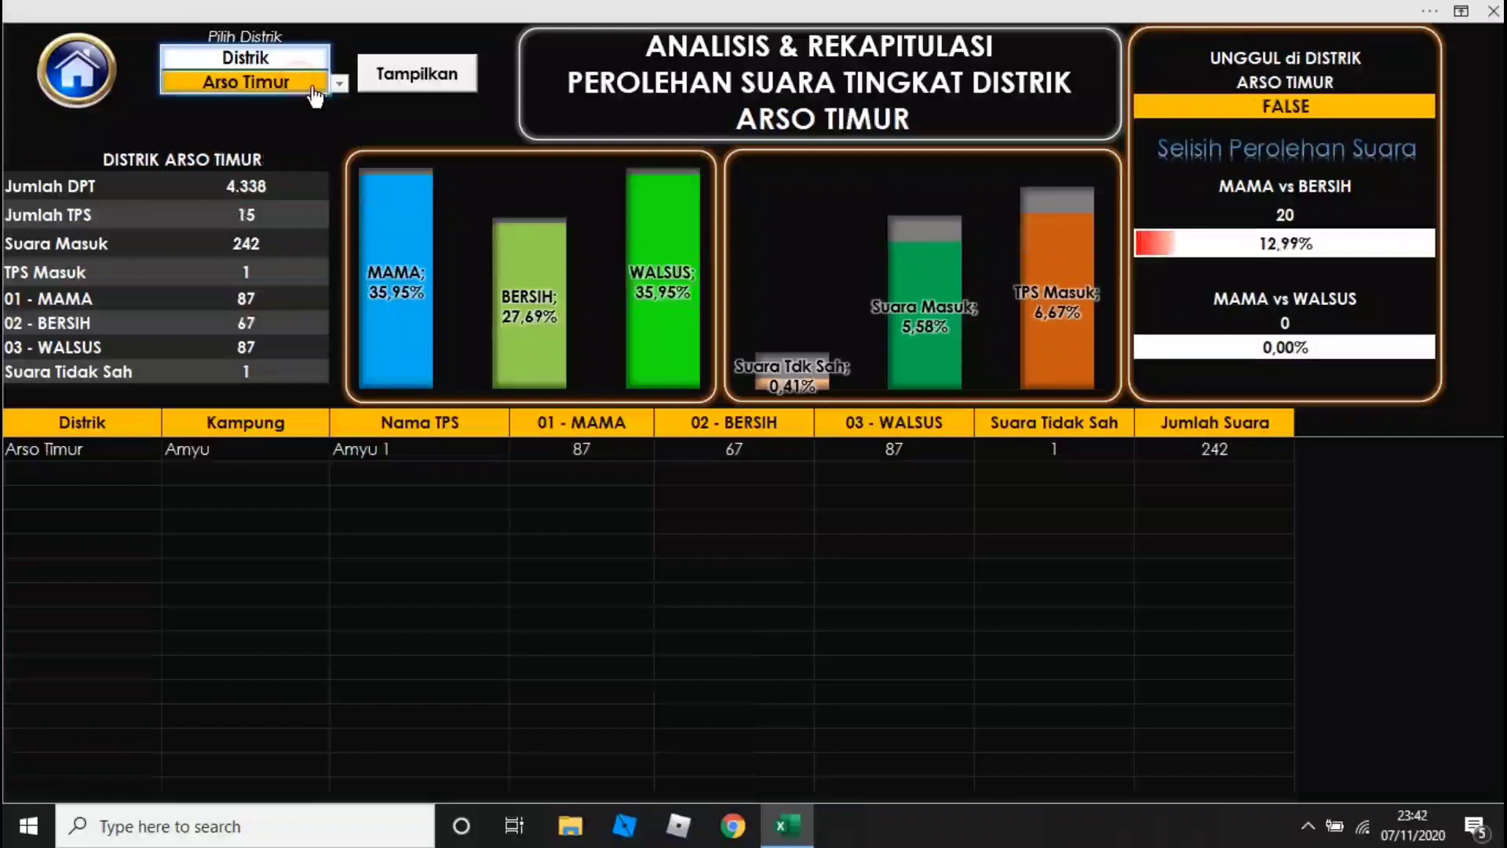
Change the district to Kaisenar and display its vote recapitulation
{"action": "left_click", "coordinate": [339, 83]}
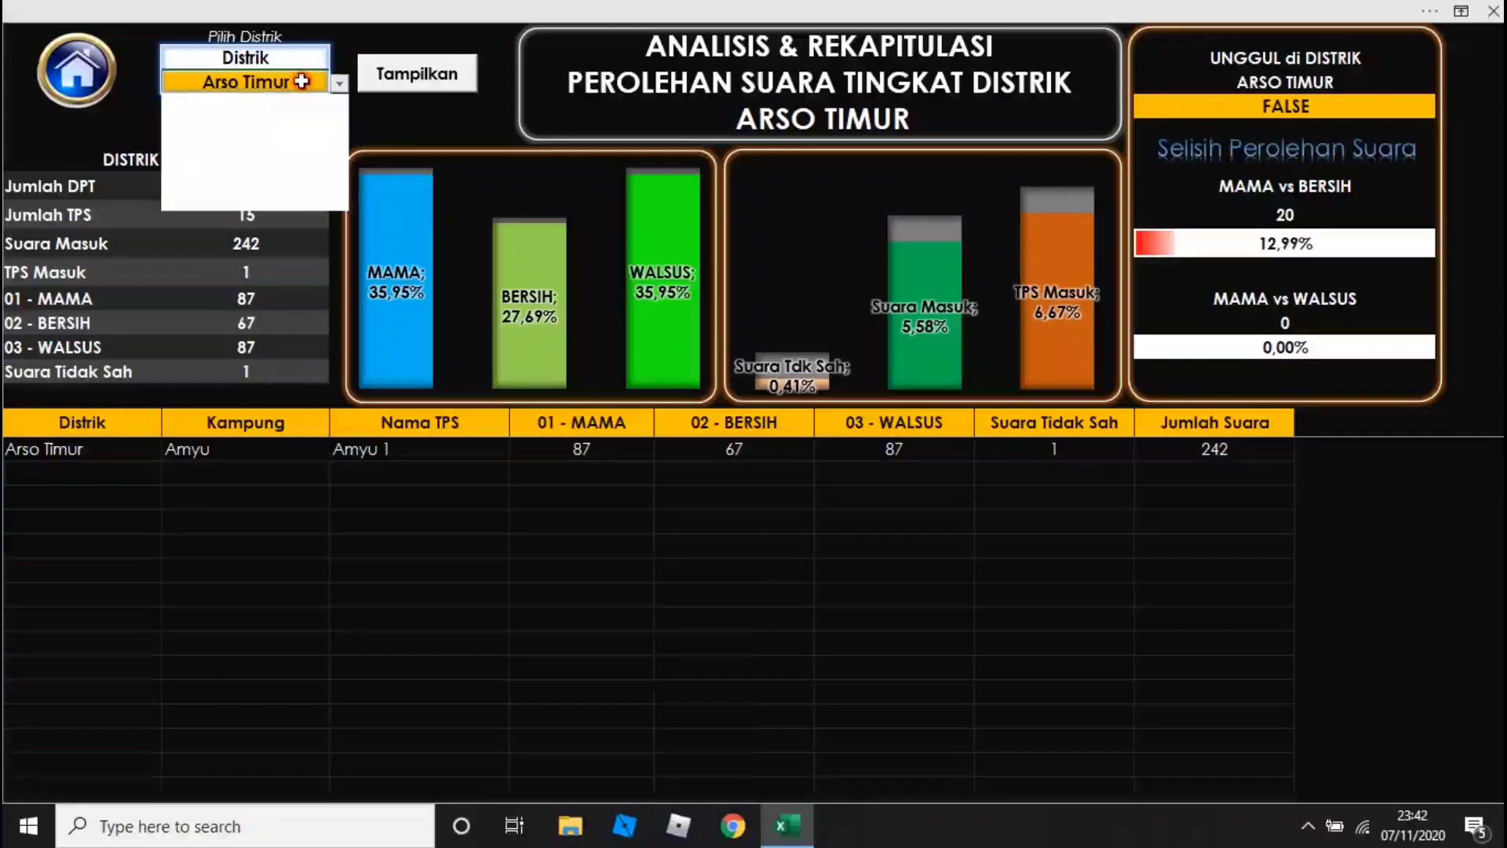
{"action": "left_click", "coordinate": [220, 117]}
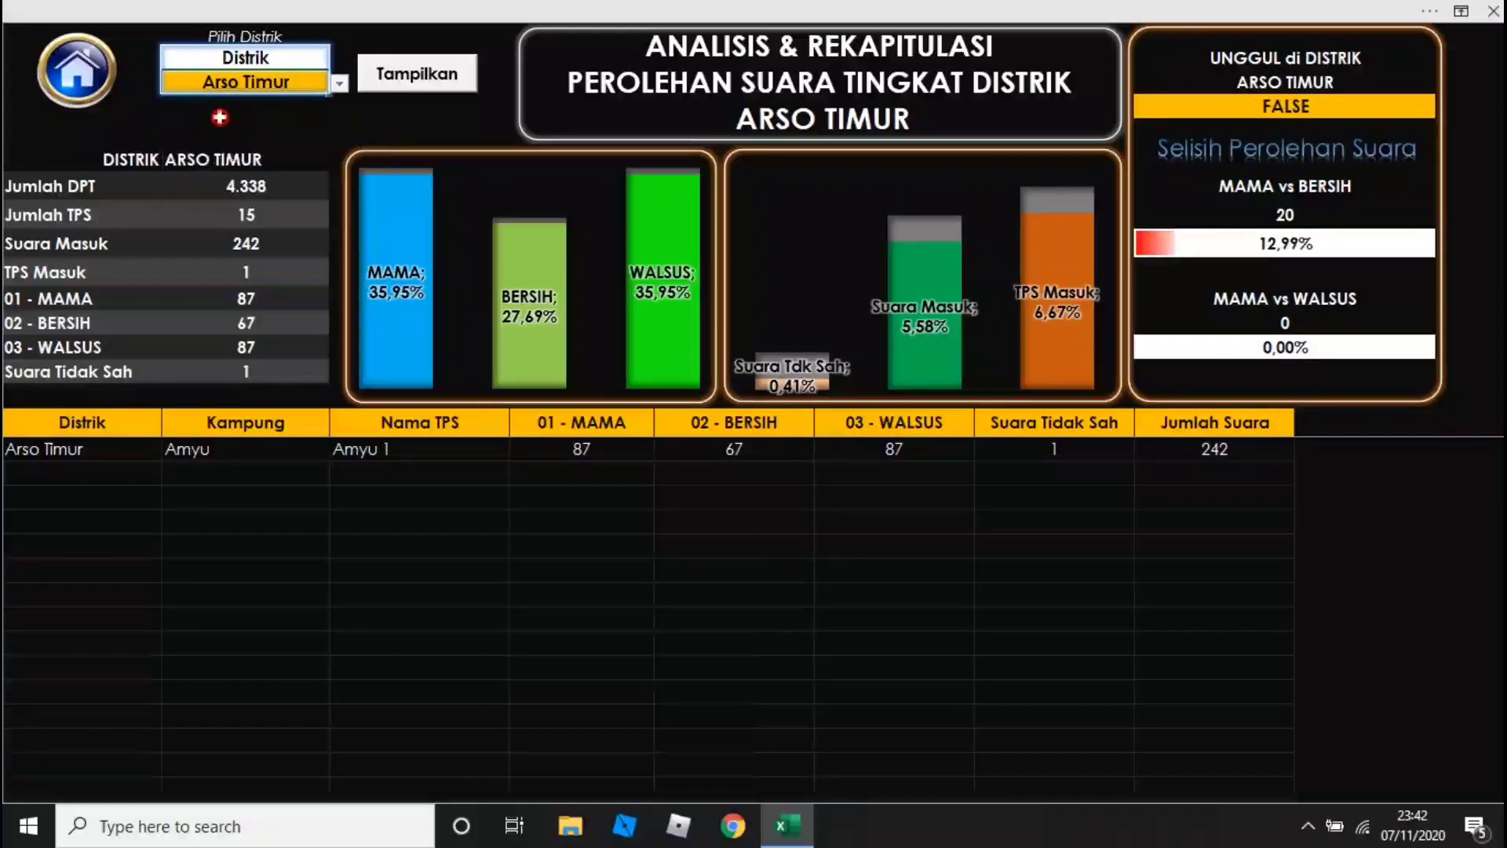
{"action": "left_click", "coordinate": [416, 74]}
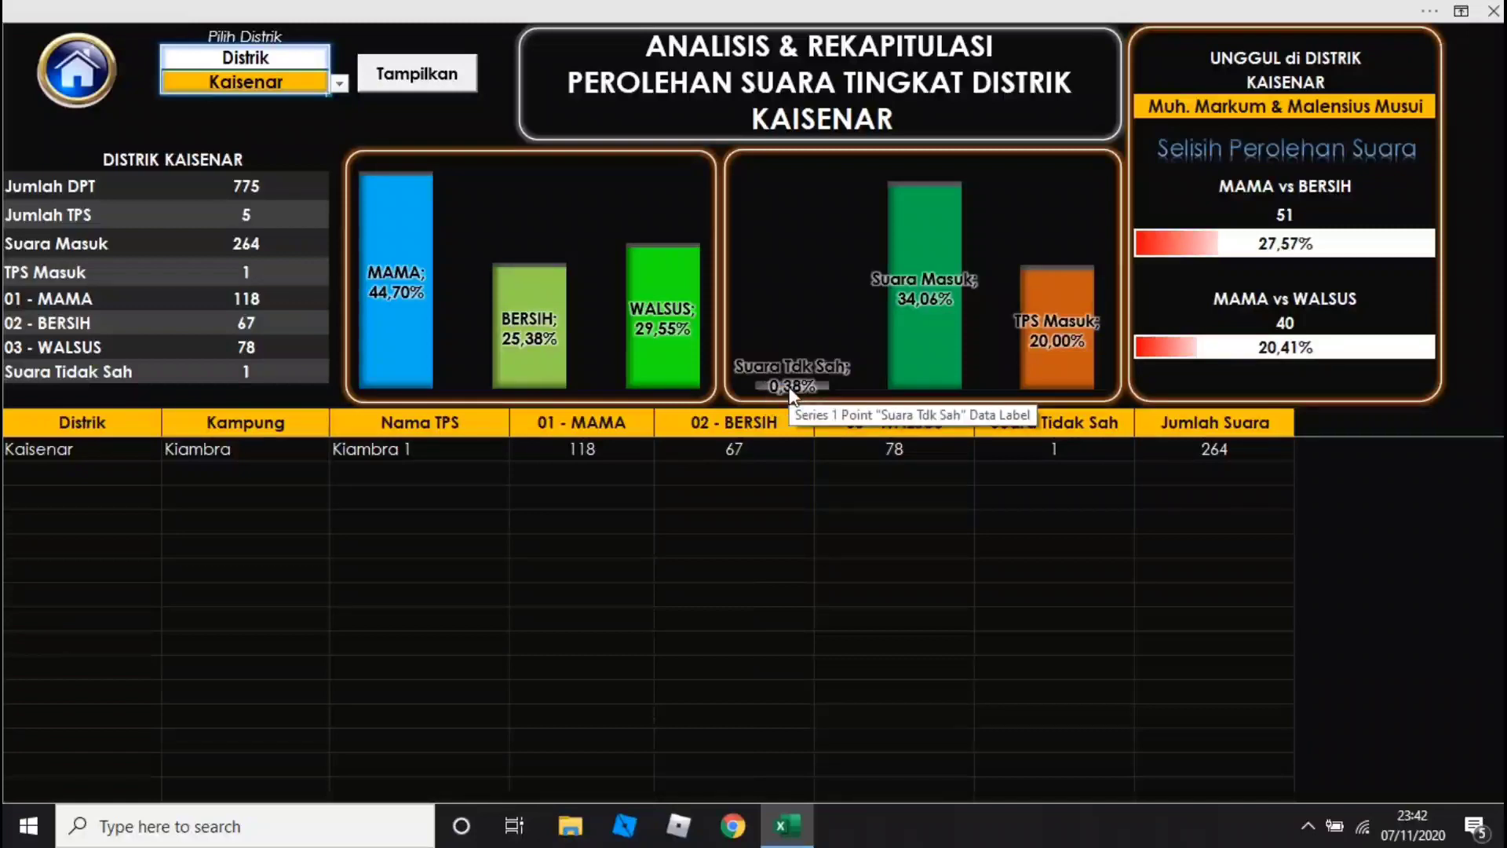
Review the polling-station records by district in the vote database and go back to the main dashboard
{"action": "left_click", "coordinate": [69, 78]}
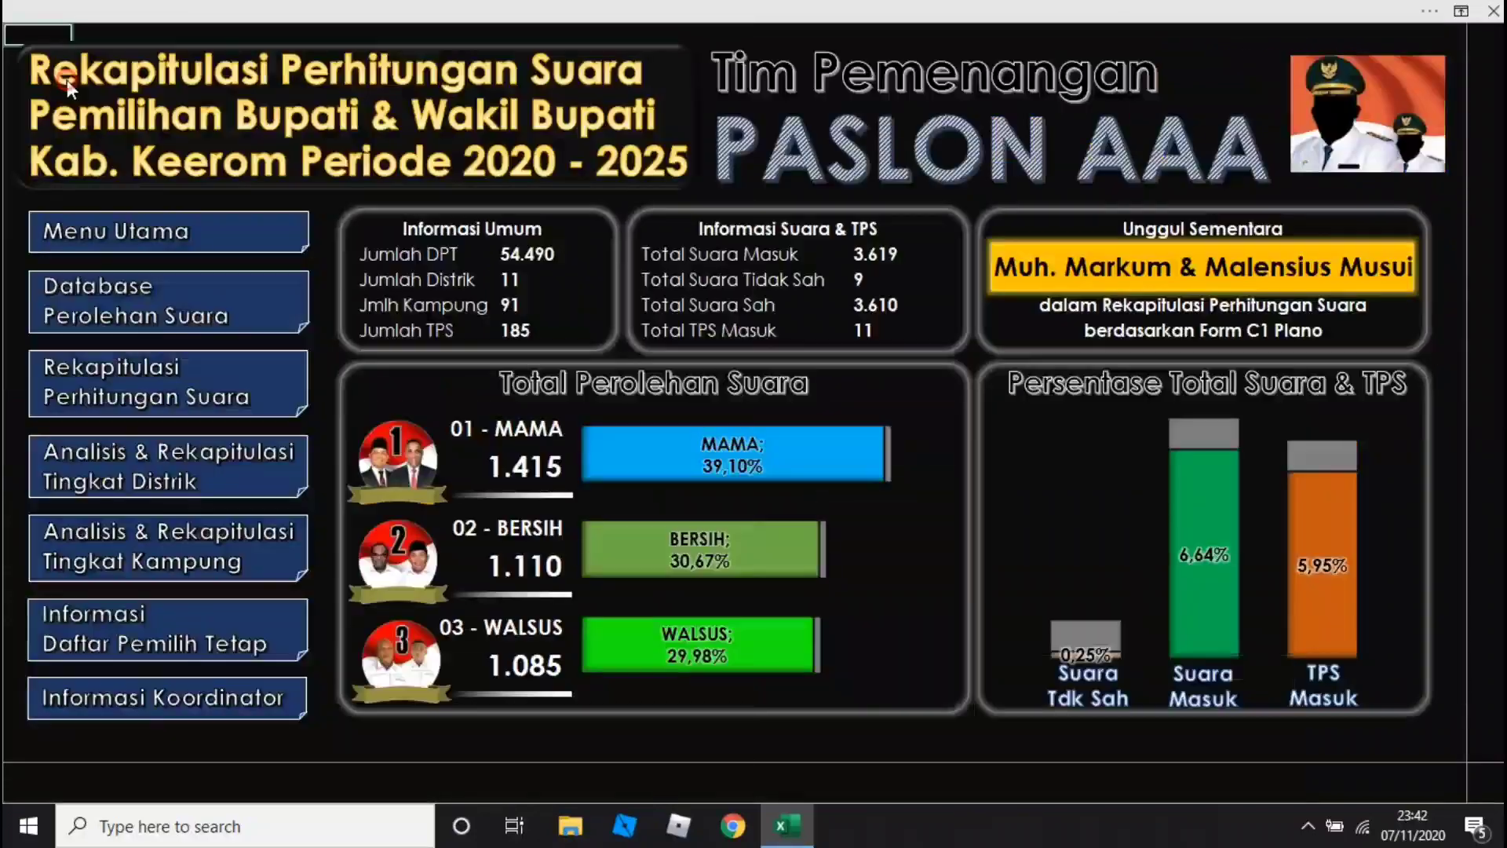
{"action": "left_click", "coordinate": [142, 306]}
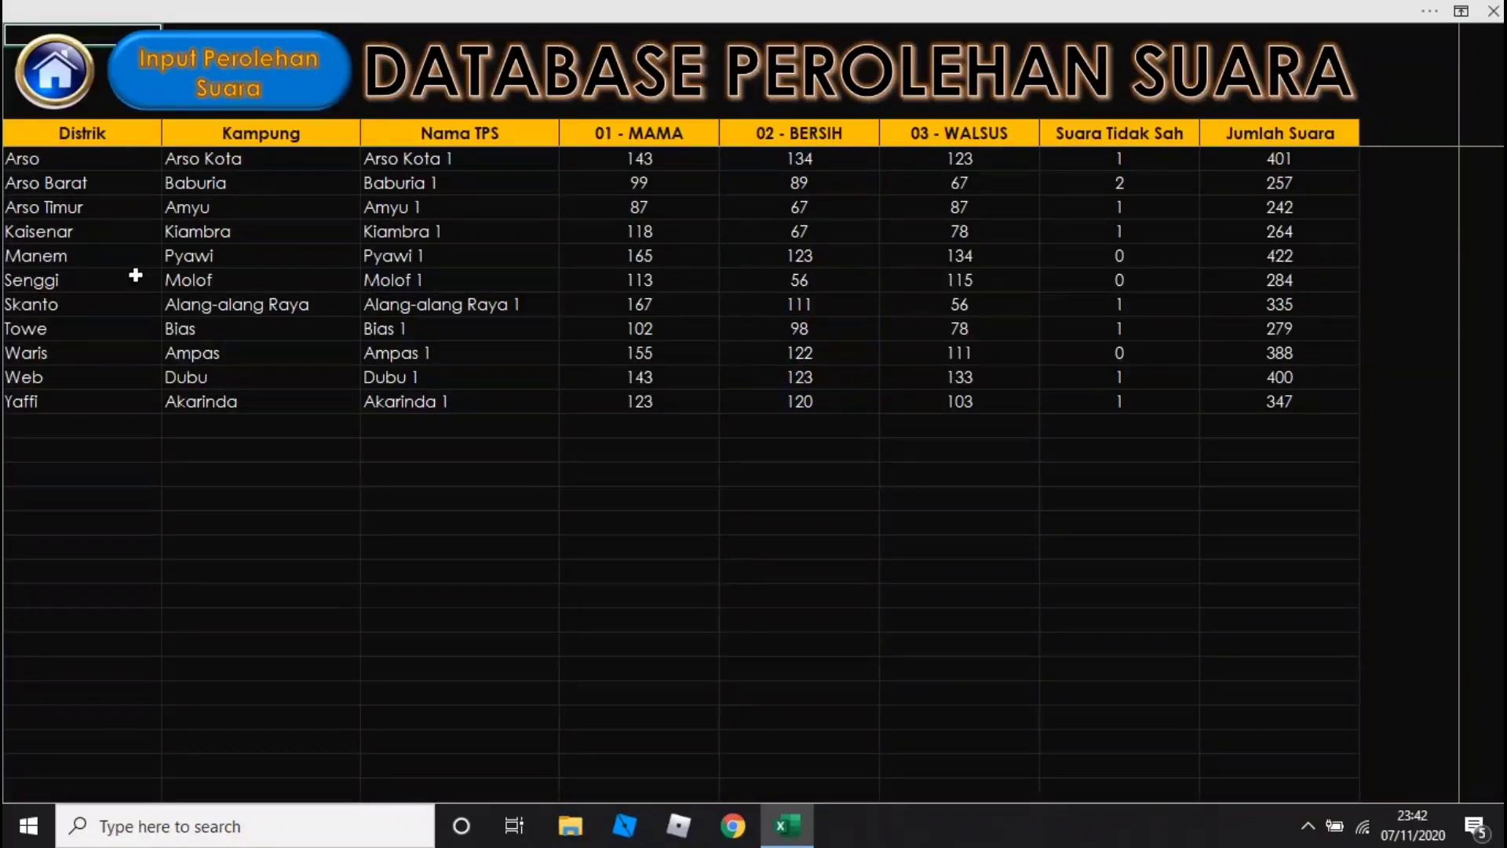
{"action": "left_click", "coordinate": [43, 275]}
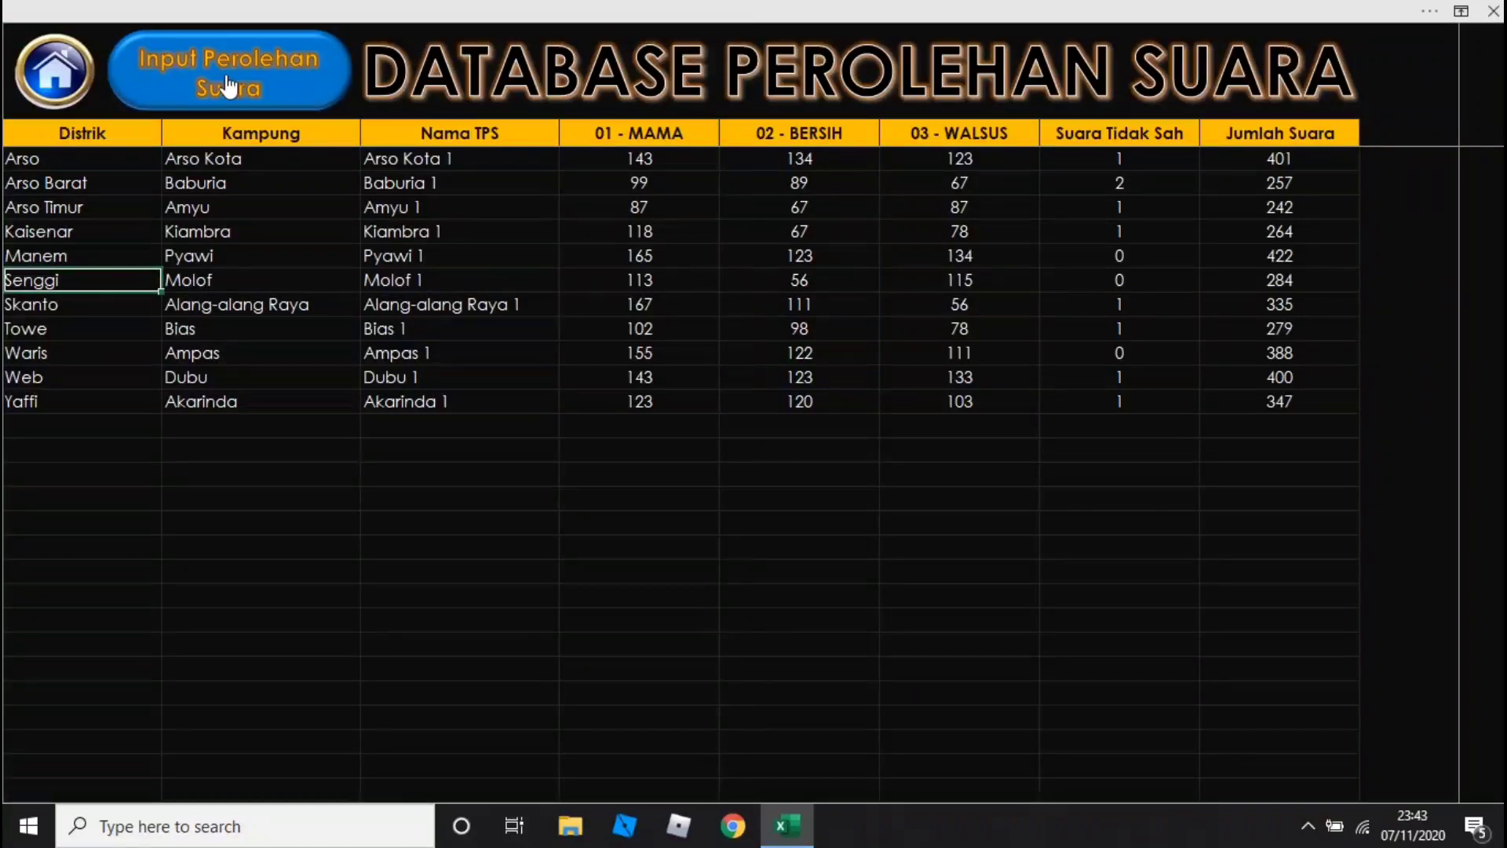
{"action": "left_click", "coordinate": [54, 72]}
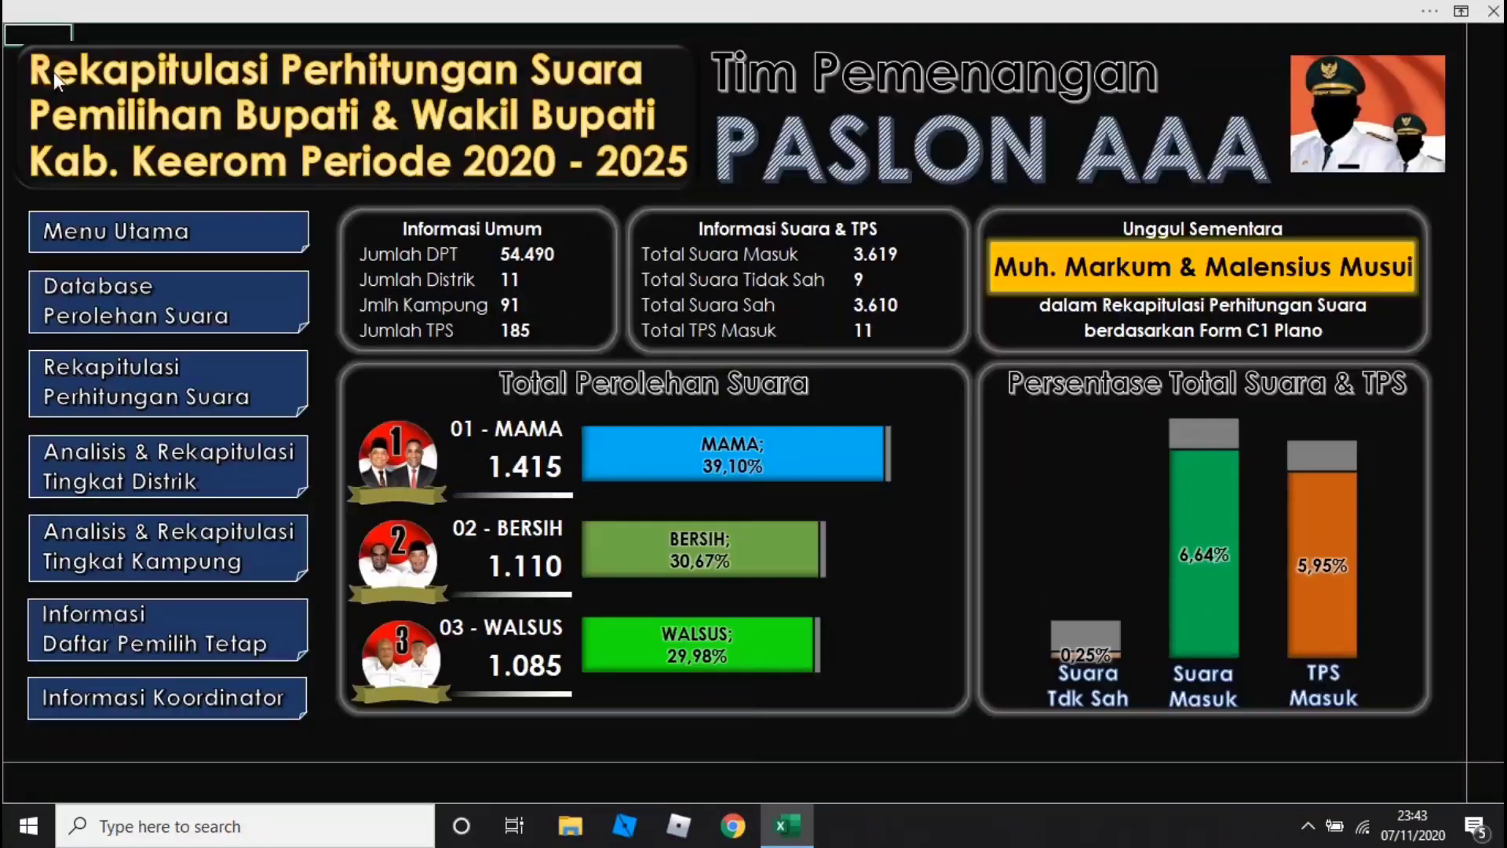
Reopen the district-level analysis and display the recapitulation for district Senggi
{"action": "left_click", "coordinate": [233, 463]}
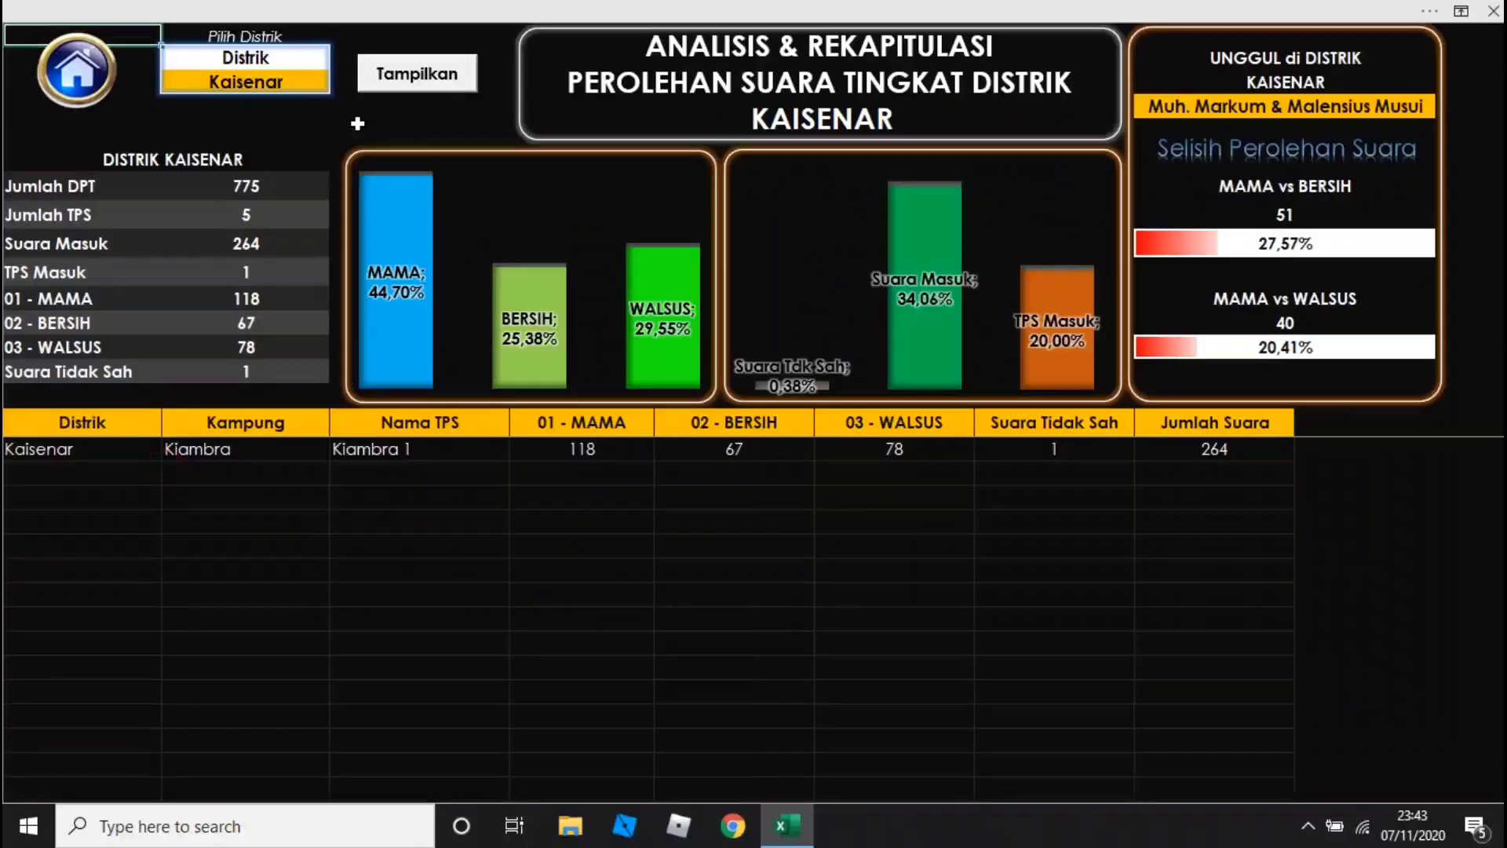
{"action": "left_click", "coordinate": [327, 83]}
{"action": "left_click", "coordinate": [338, 84]}
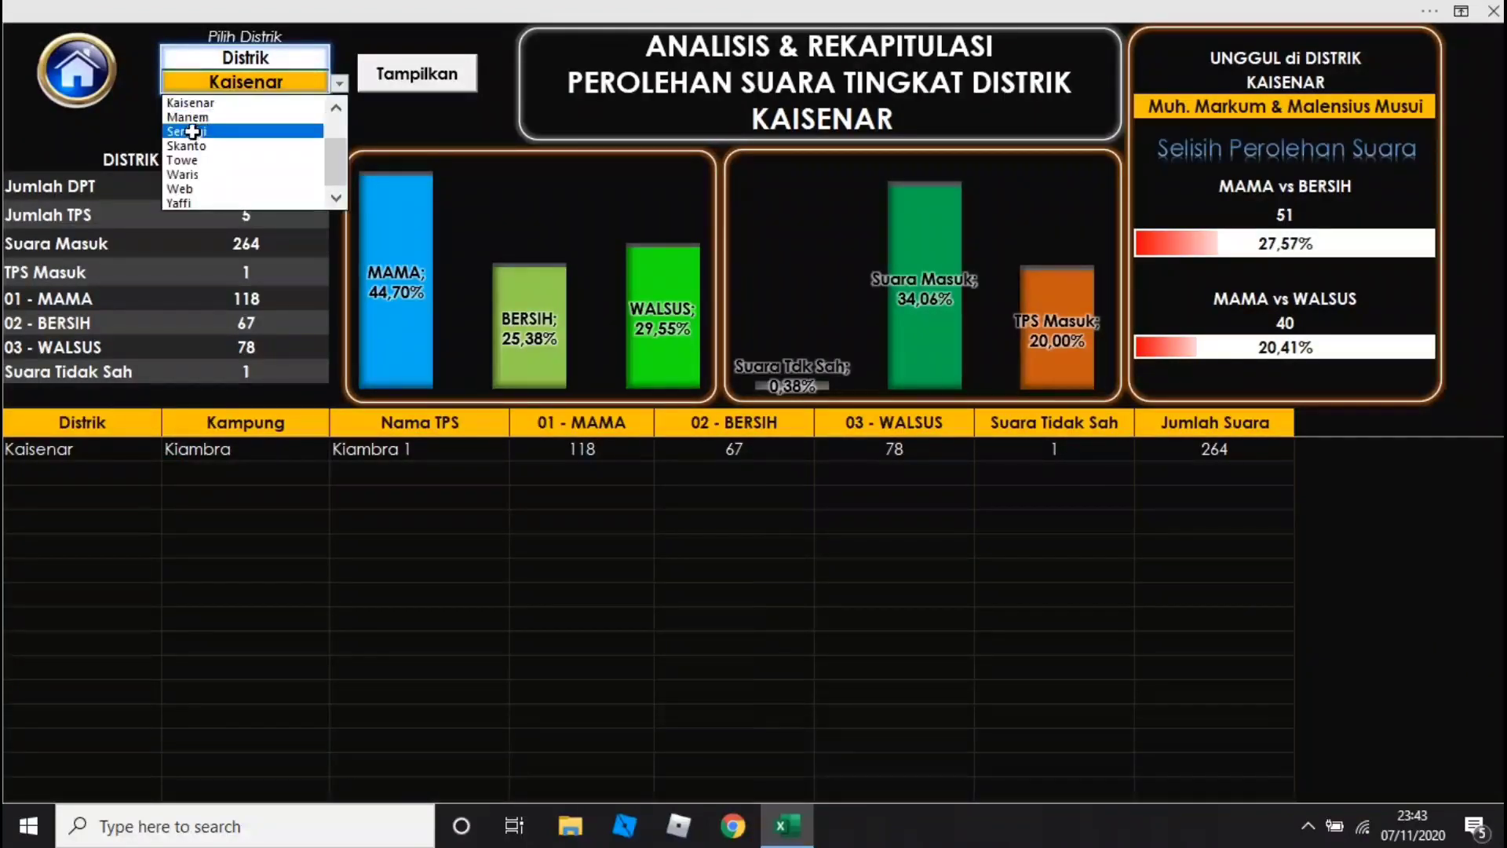
{"action": "left_click", "coordinate": [193, 125]}
{"action": "left_click", "coordinate": [419, 74]}
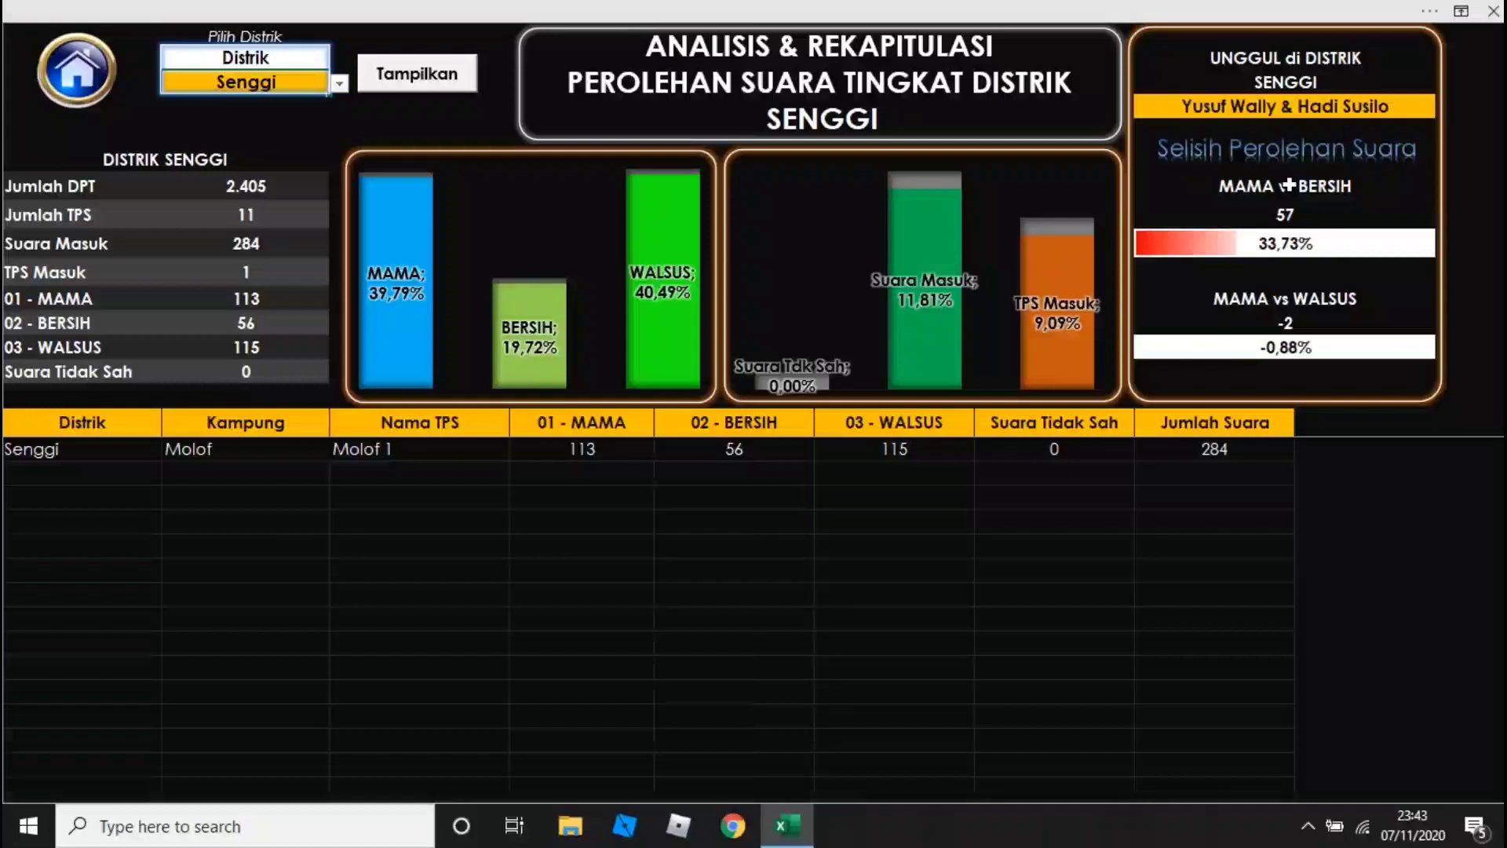
Compare the candidates' votes at TPS Molof 1 with Senggi's MAMA vs WALSUS vote difference and its percentage
{"action": "left_click", "coordinate": [1283, 324]}
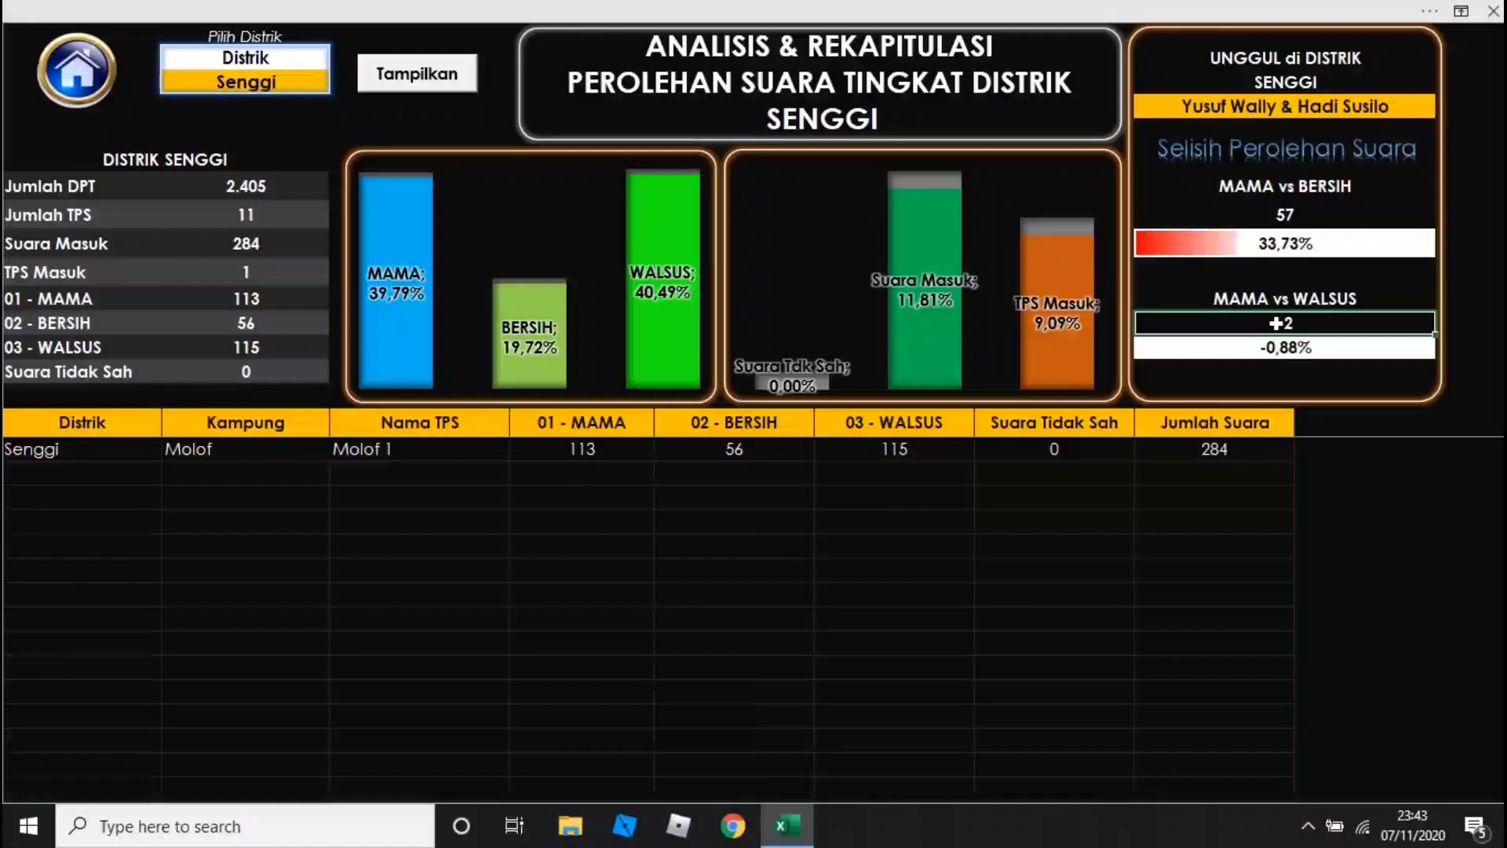
{"action": "left_click", "coordinate": [562, 456]}
{"action": "left_click", "coordinate": [698, 452]}
{"action": "left_click", "coordinate": [847, 452]}
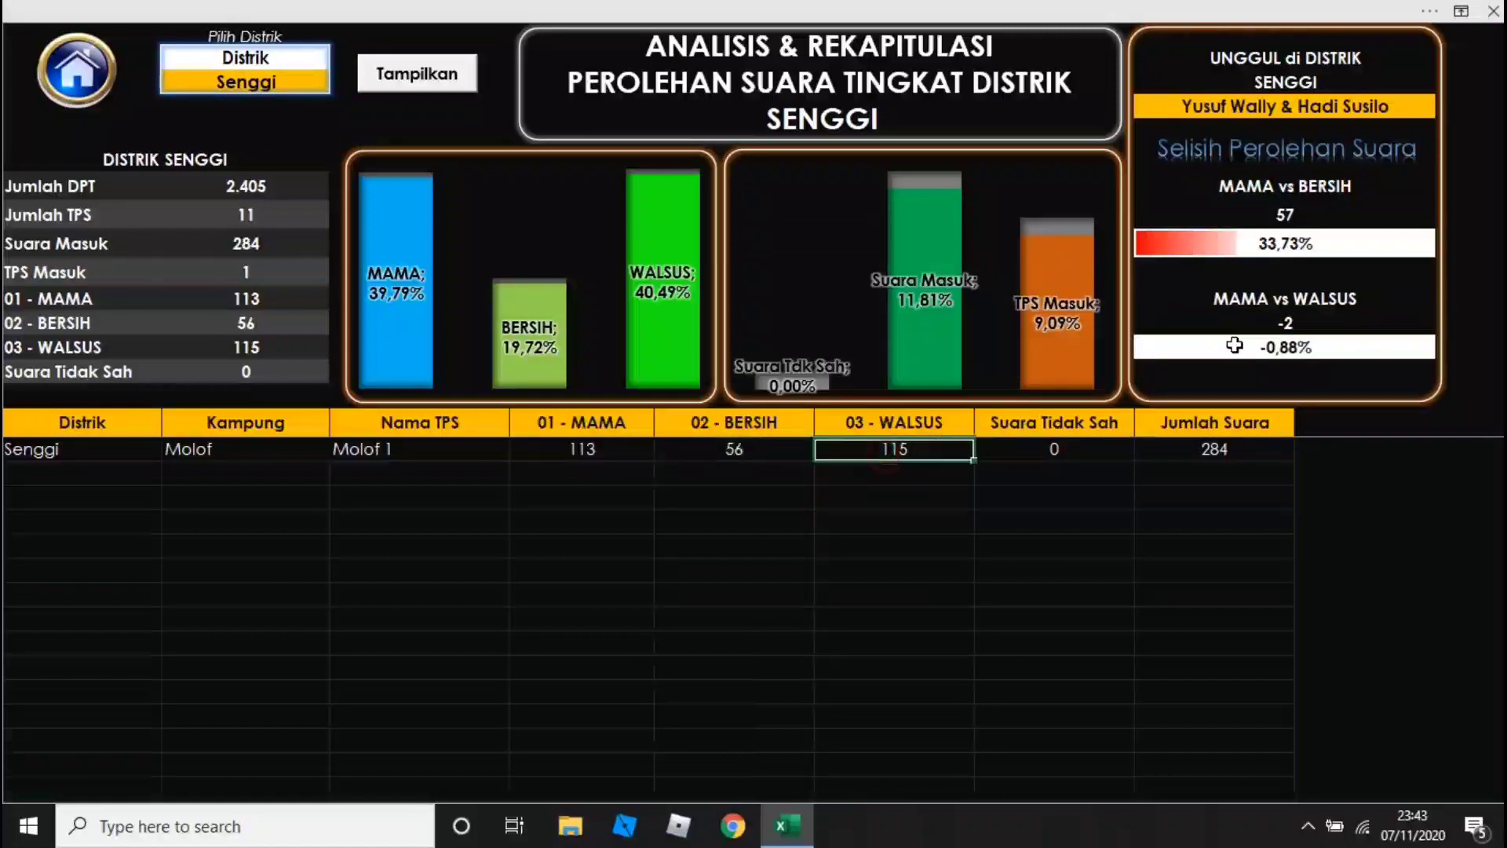
{"action": "left_click", "coordinate": [1285, 323]}
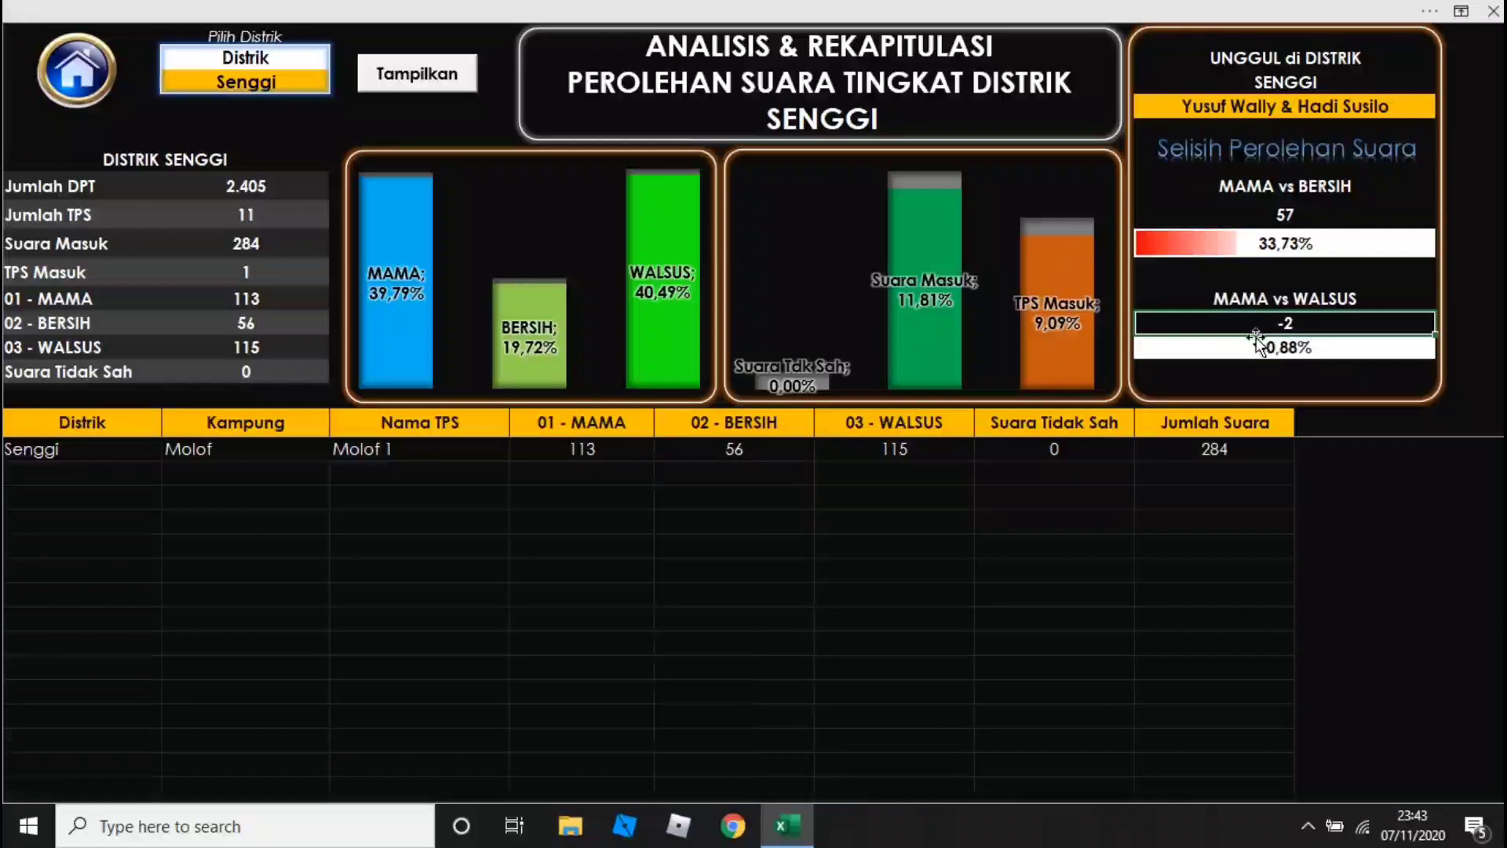
{"action": "left_click", "coordinate": [1335, 347]}
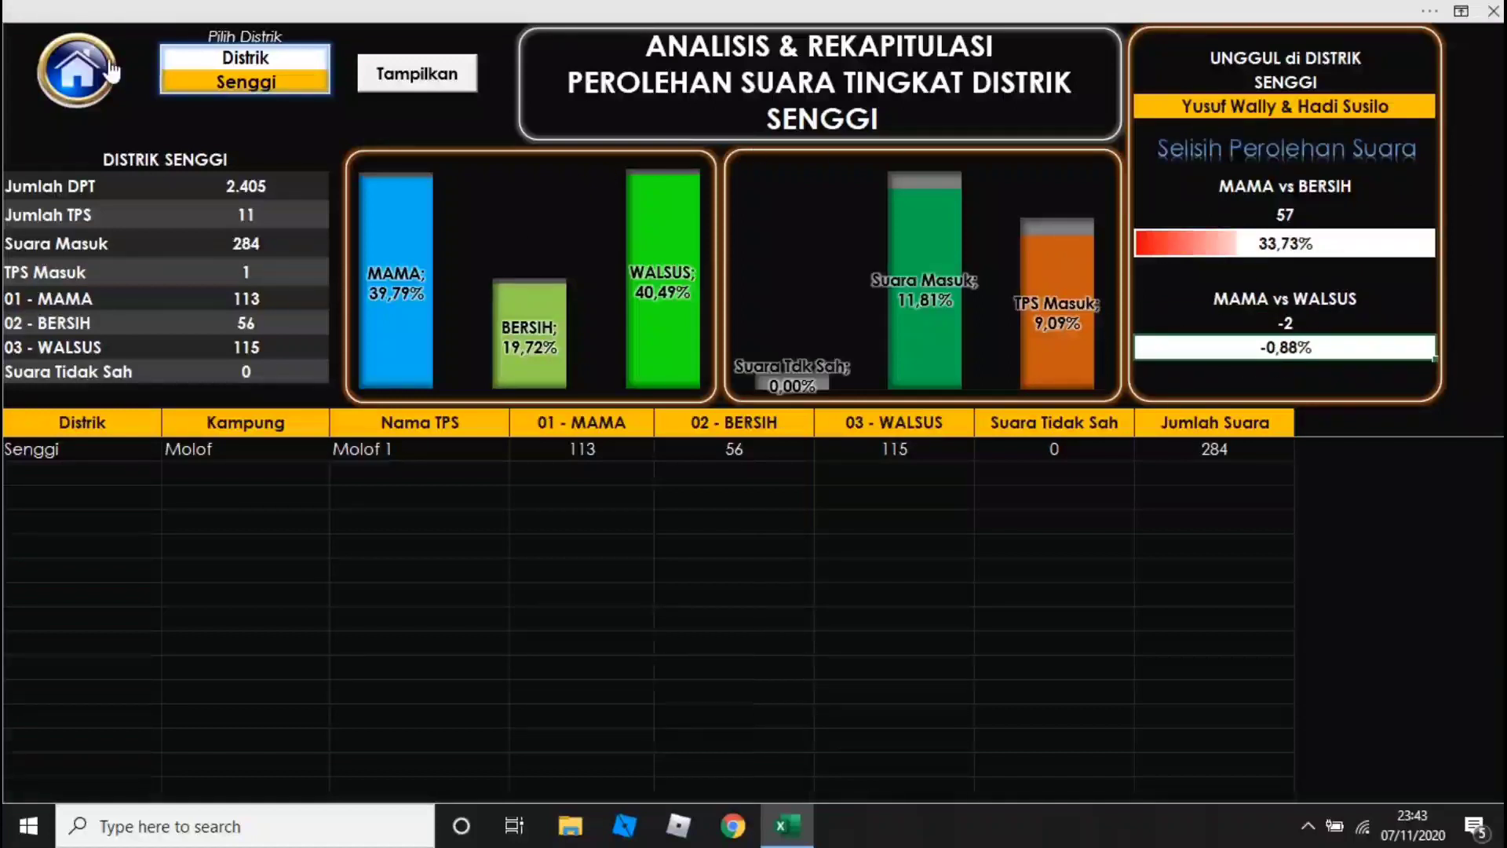
Open the vote input form from the vote database and choose district Arso, village Arso Kota and TPS Arso Kota 3
{"action": "left_click", "coordinate": [77, 66]}
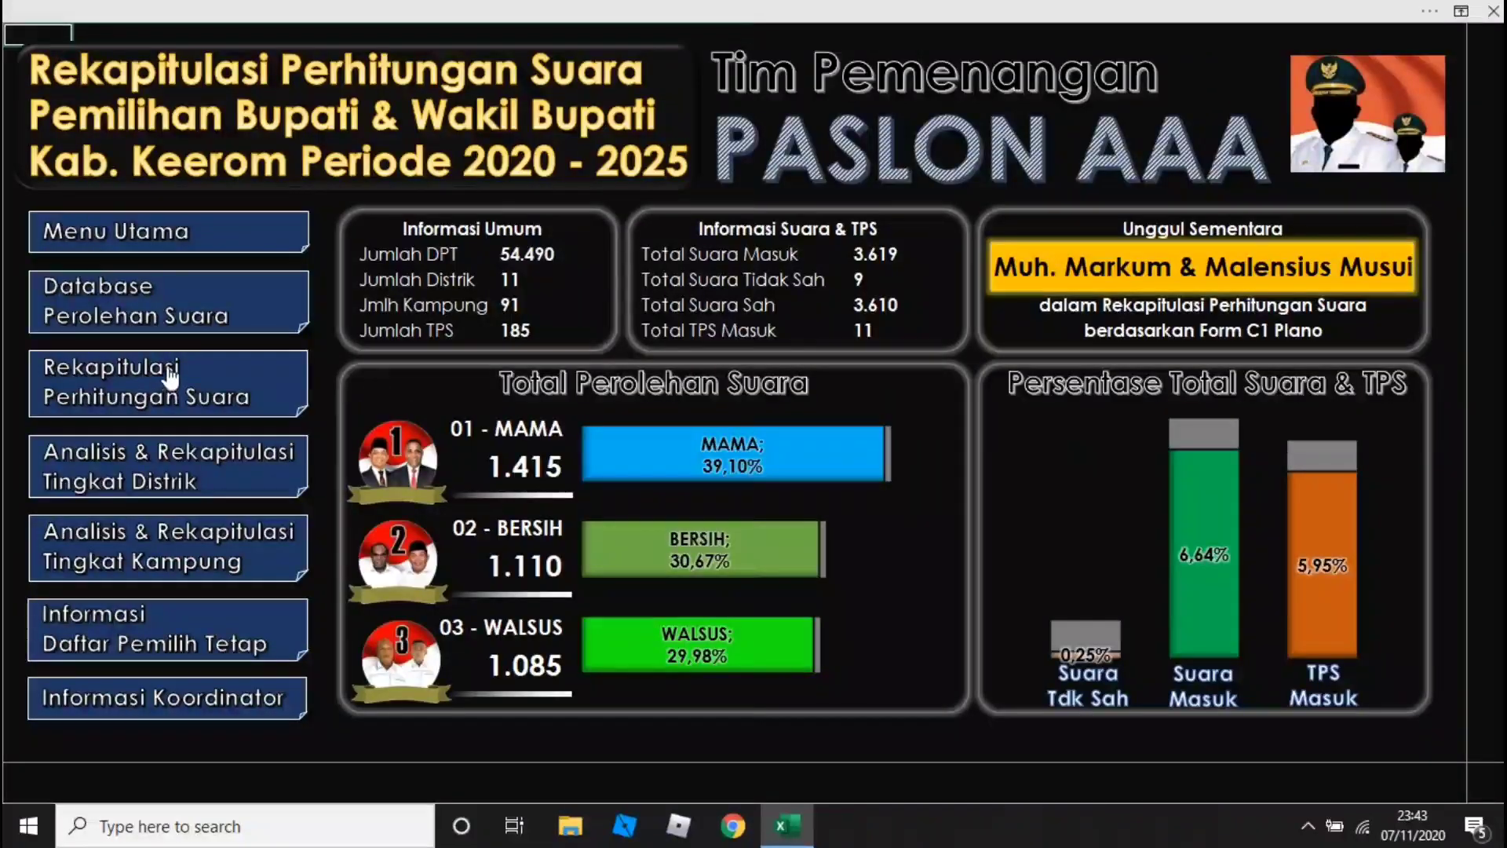
{"action": "left_click", "coordinate": [161, 312]}
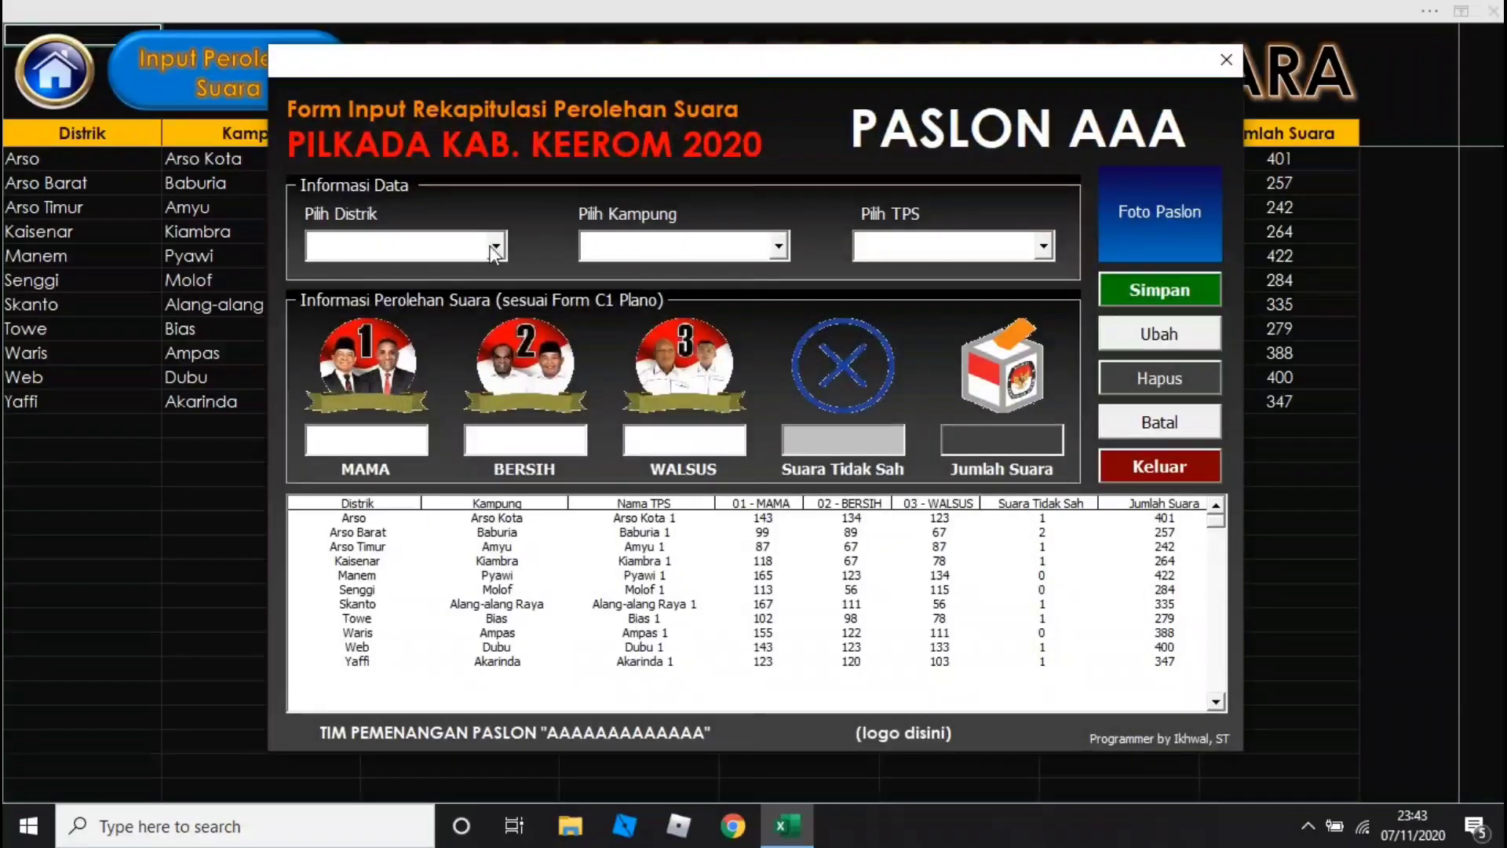
{"action": "left_click", "coordinate": [495, 246]}
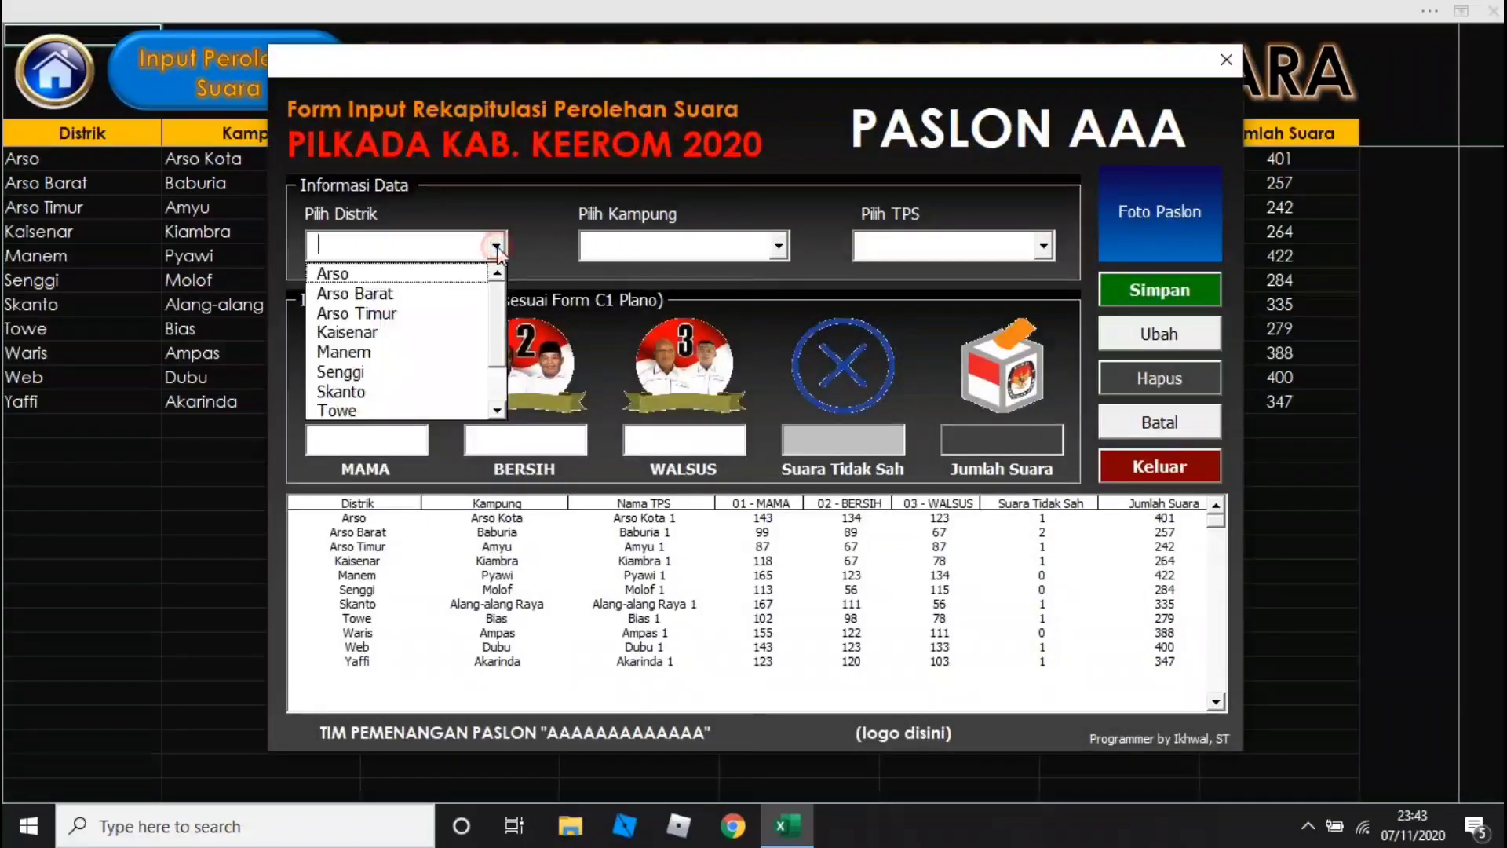
{"action": "left_click", "coordinate": [394, 275]}
{"action": "left_click", "coordinate": [777, 246]}
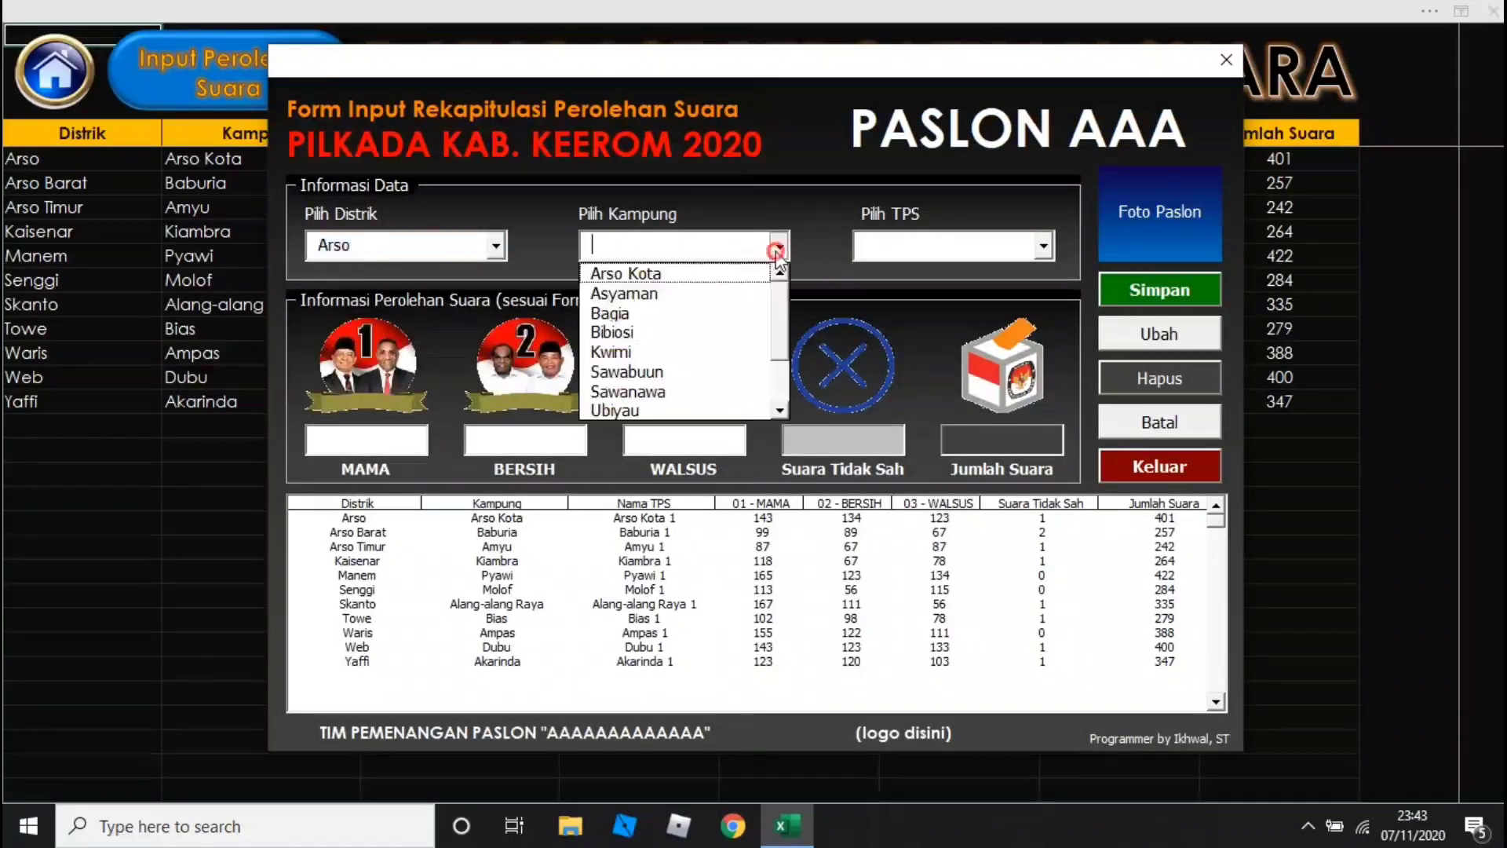
{"action": "left_click", "coordinate": [707, 275]}
{"action": "left_click", "coordinate": [1043, 247]}
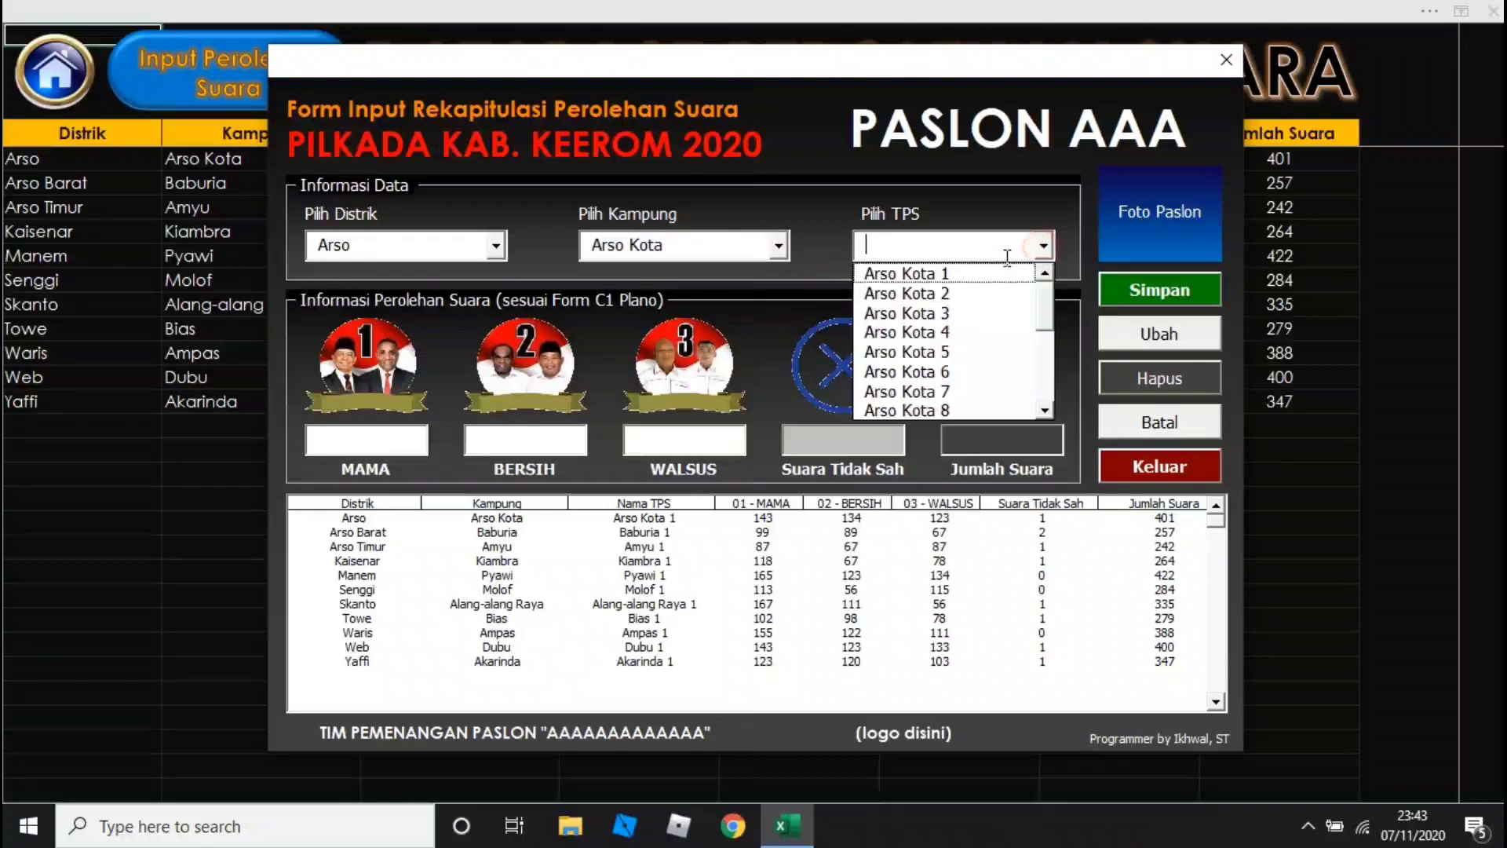
{"action": "left_click", "coordinate": [920, 314]}
Enter 100 votes for MAMA, 120 for BERSIH, 130 for WALSUS and 0 invalid votes, and save the record
{"action": "left_click", "coordinate": [363, 450]}
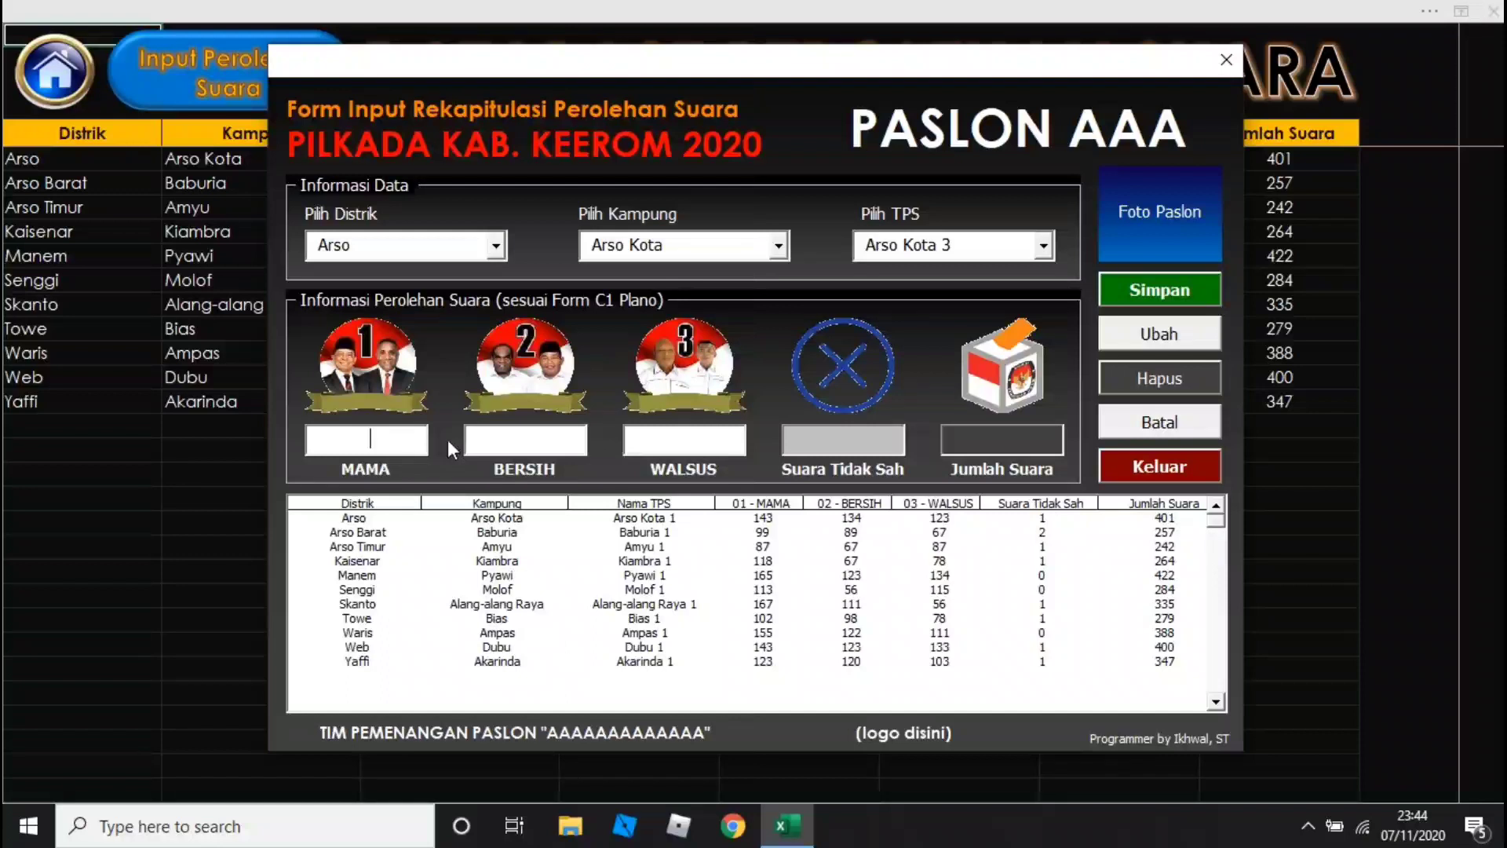
{"action": "type", "text": "100"}
{"action": "key", "text": "Tab"}
{"action": "type", "text": "120"}
{"action": "key", "text": "Tab"}
{"action": "type", "text": "13"}
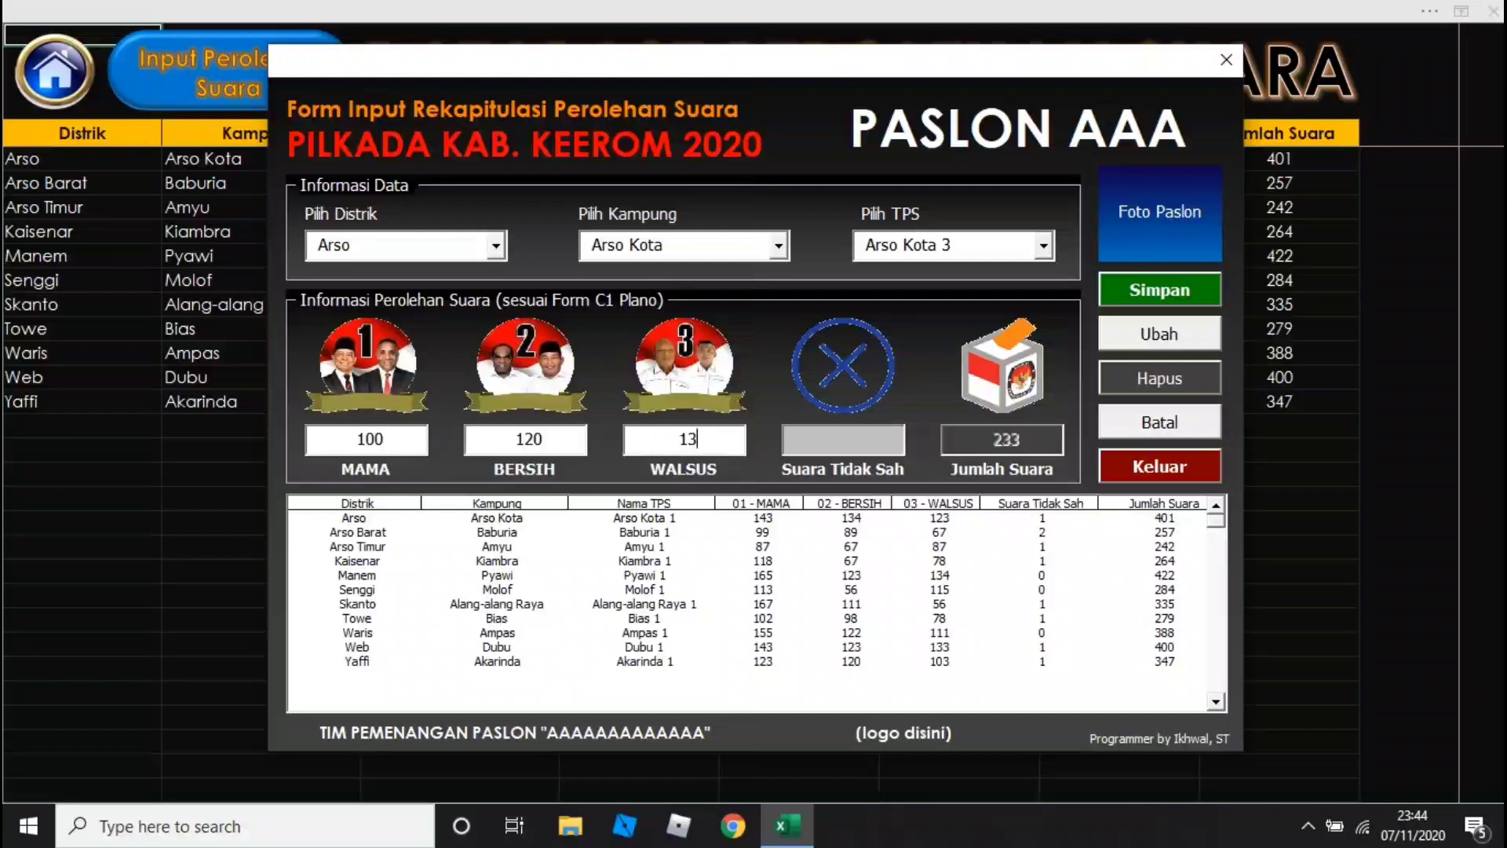
{"action": "type", "text": "0"}
{"action": "left_click", "coordinate": [849, 440]}
{"action": "type", "text": "0"}
{"action": "left_click", "coordinate": [1148, 289]}
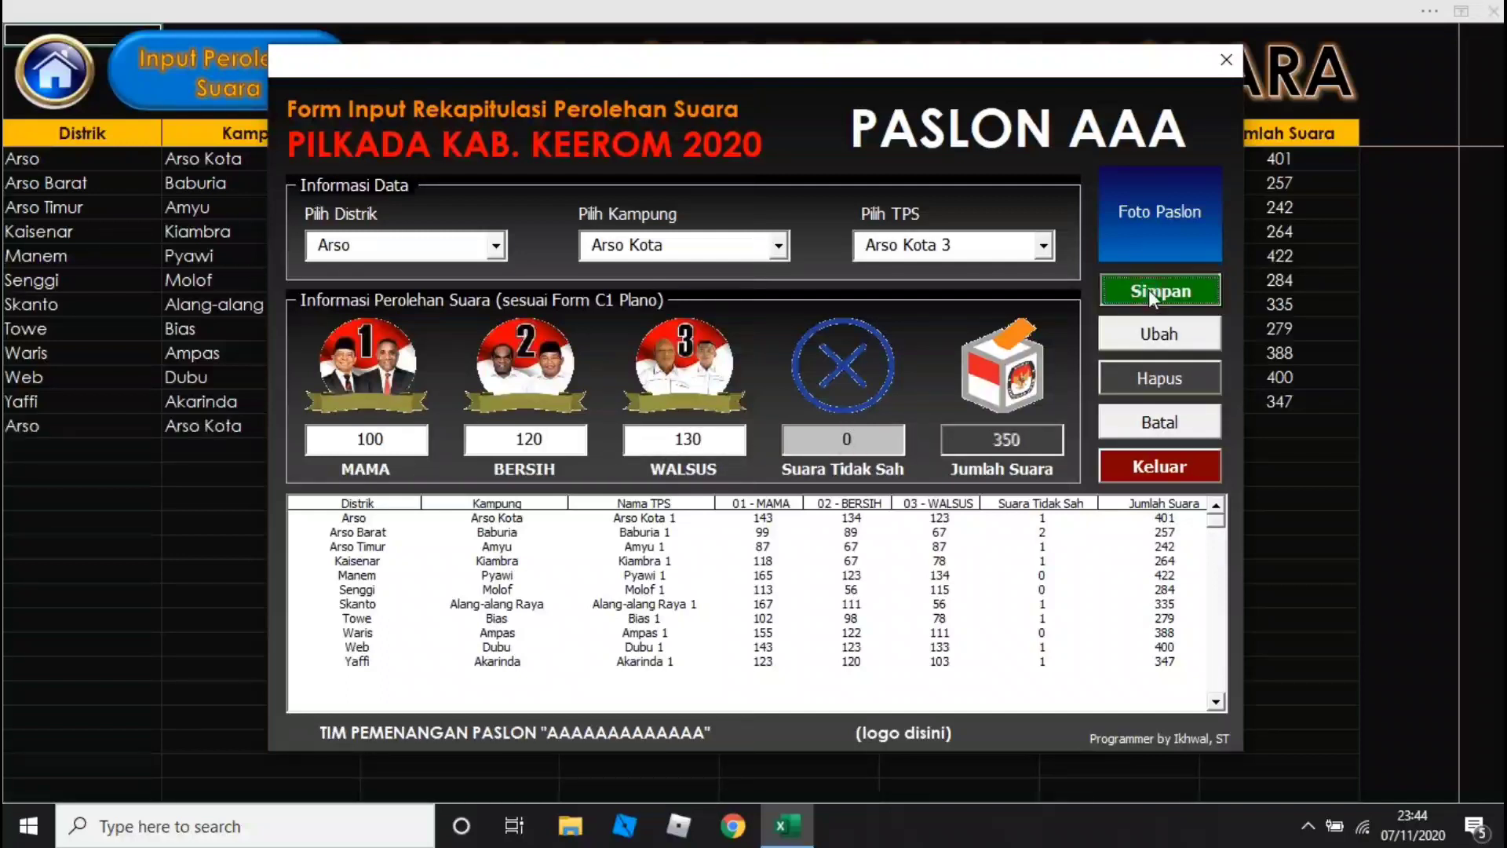
{"action": "left_click", "coordinate": [868, 490]}
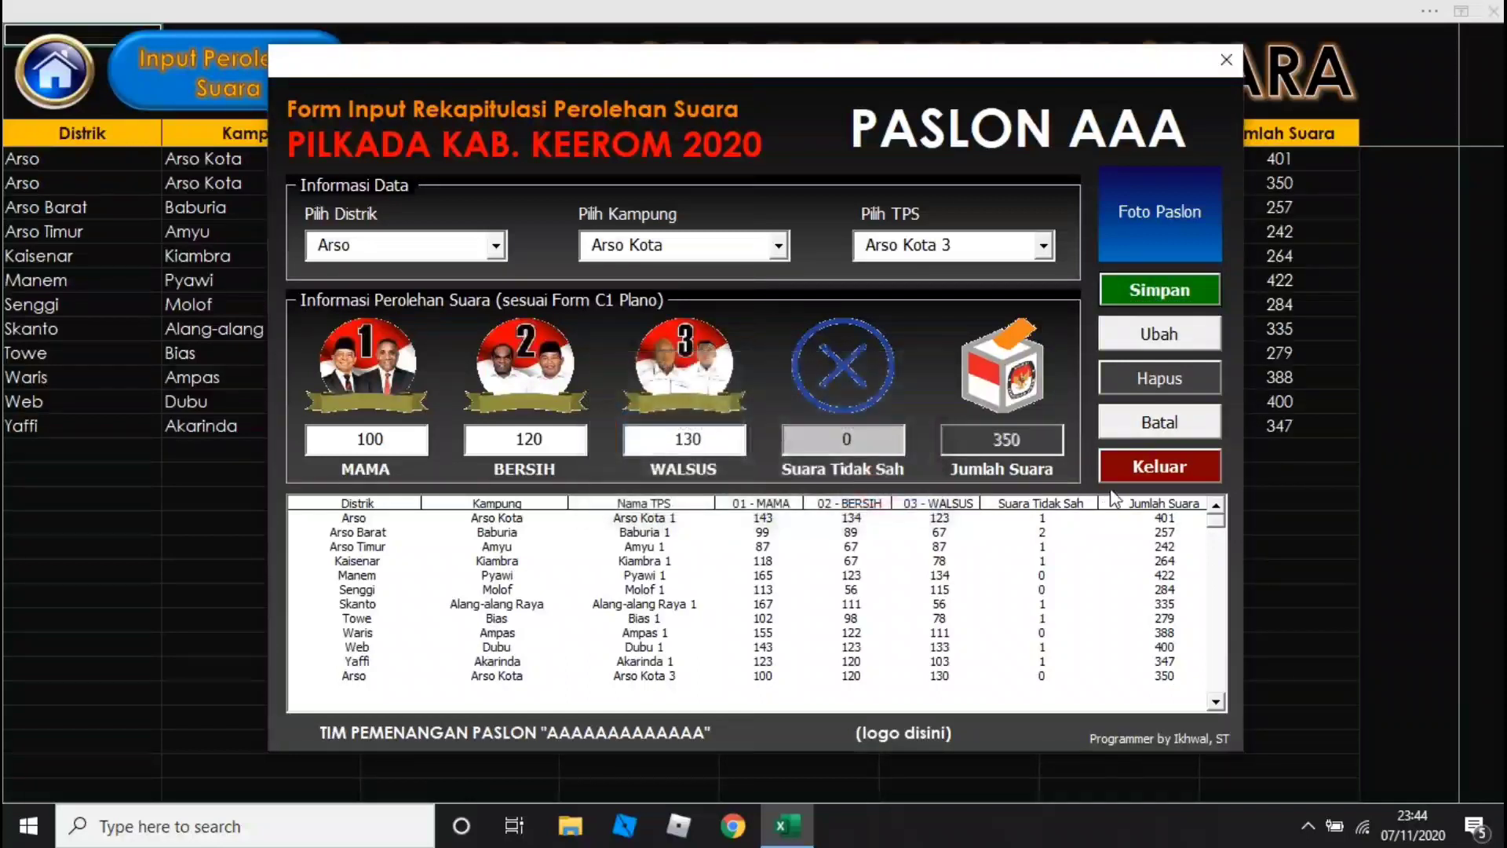
Exit the vote input form to return to the vote database
{"action": "left_click", "coordinate": [1161, 467]}
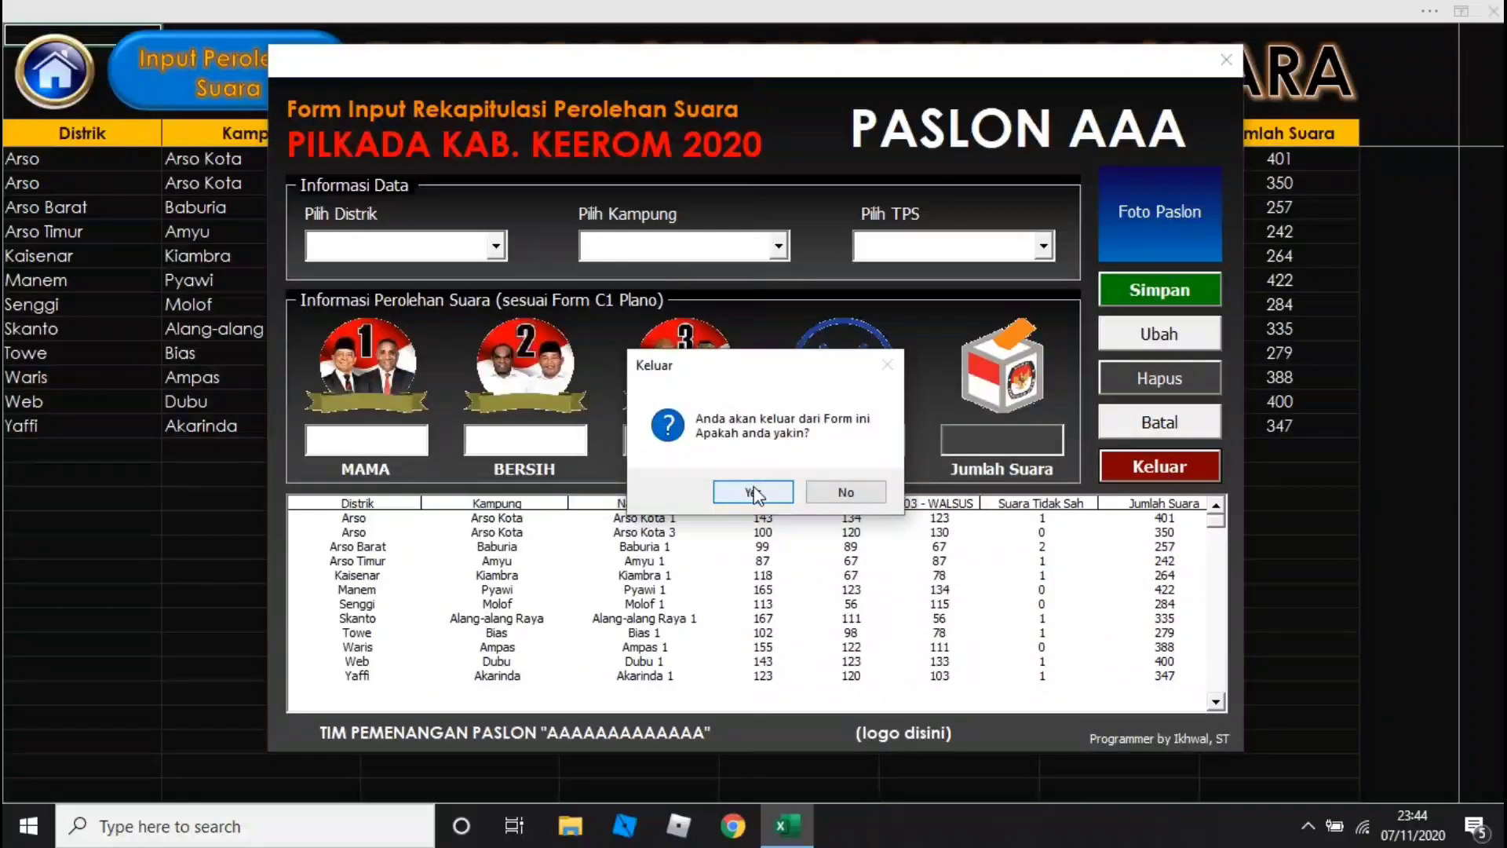
{"action": "left_click", "coordinate": [845, 490]}
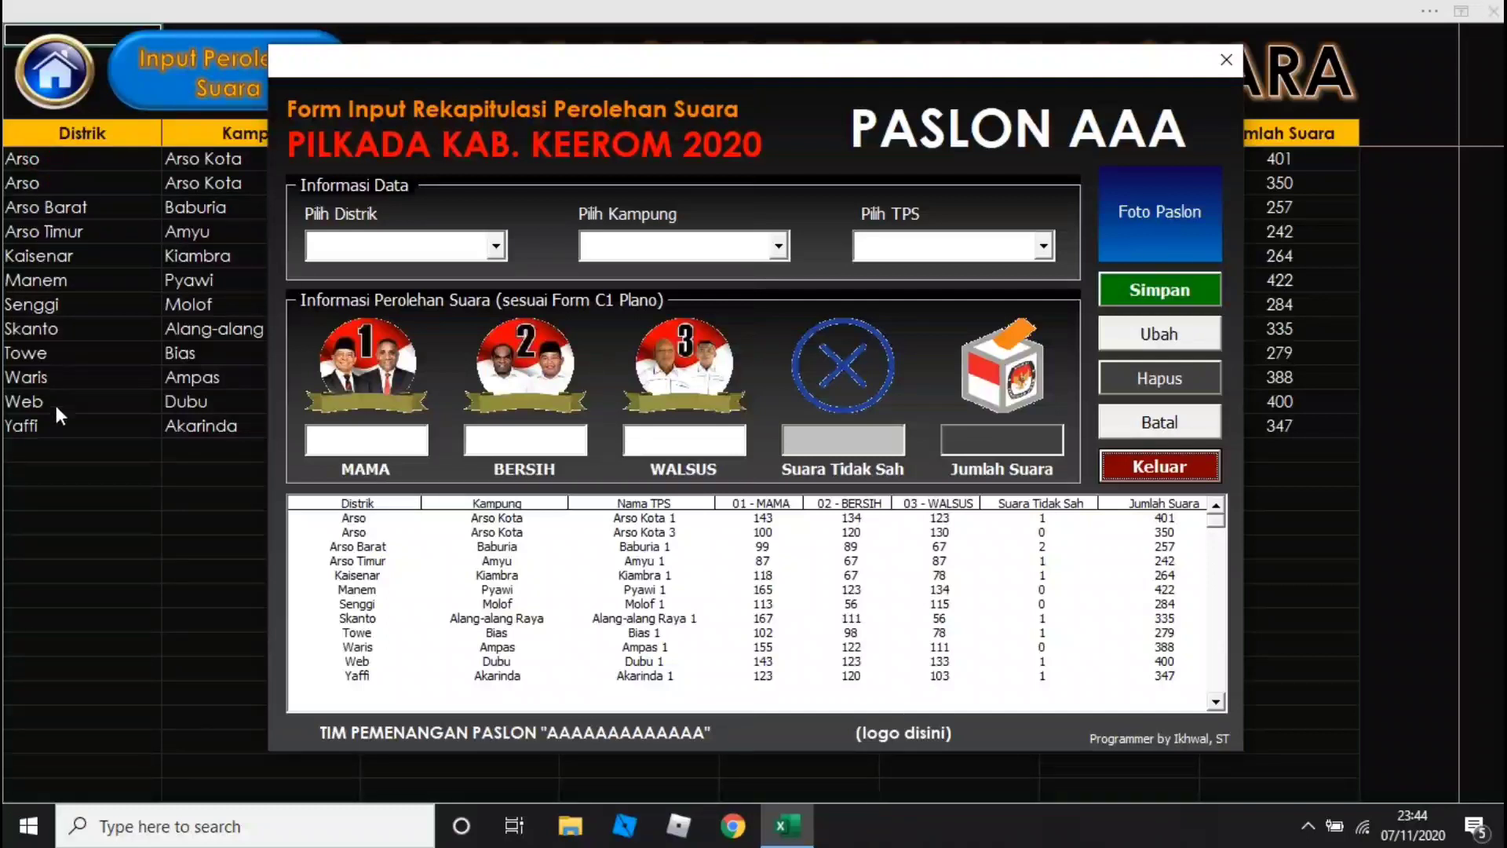
{"action": "left_click", "coordinate": [45, 428]}
{"action": "left_click", "coordinate": [1159, 467]}
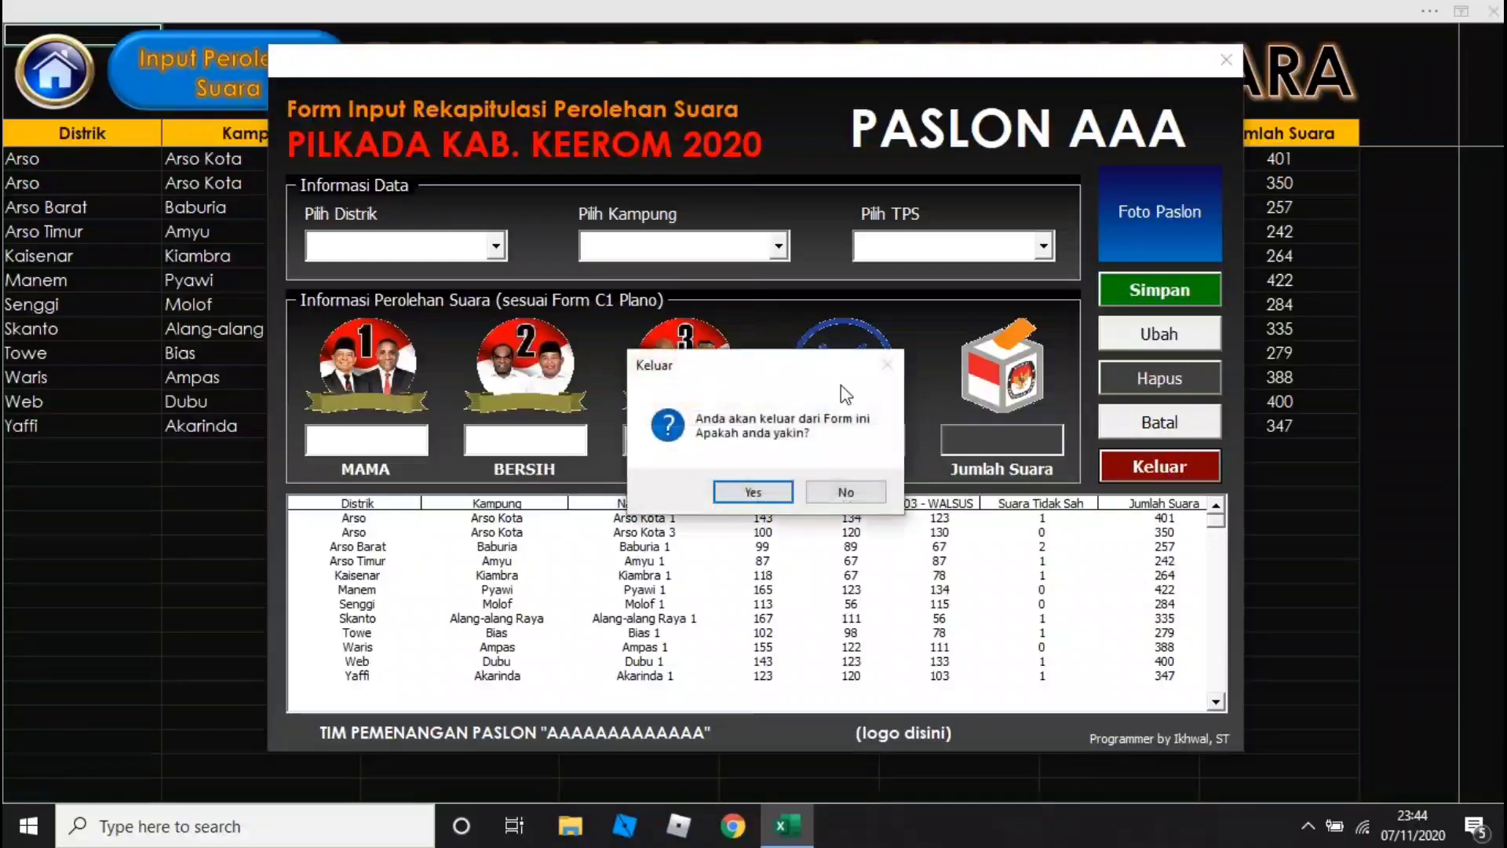
{"action": "left_click", "coordinate": [752, 492]}
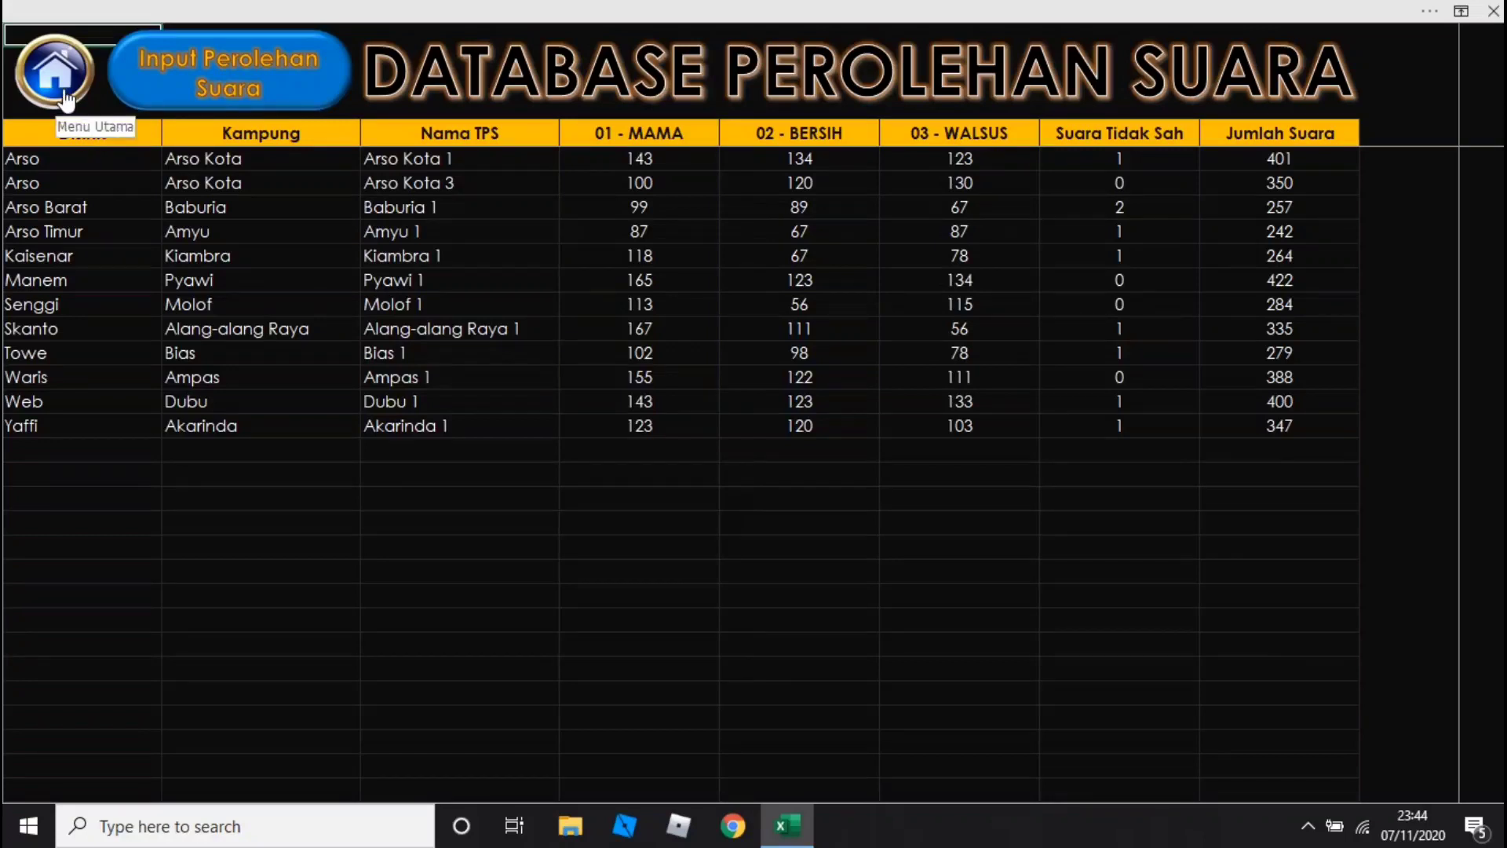
Review the Arso Kota 3 record in the vote database and compare its BERSIH votes with those of Arso Kota 1
{"action": "left_click", "coordinate": [828, 162]}
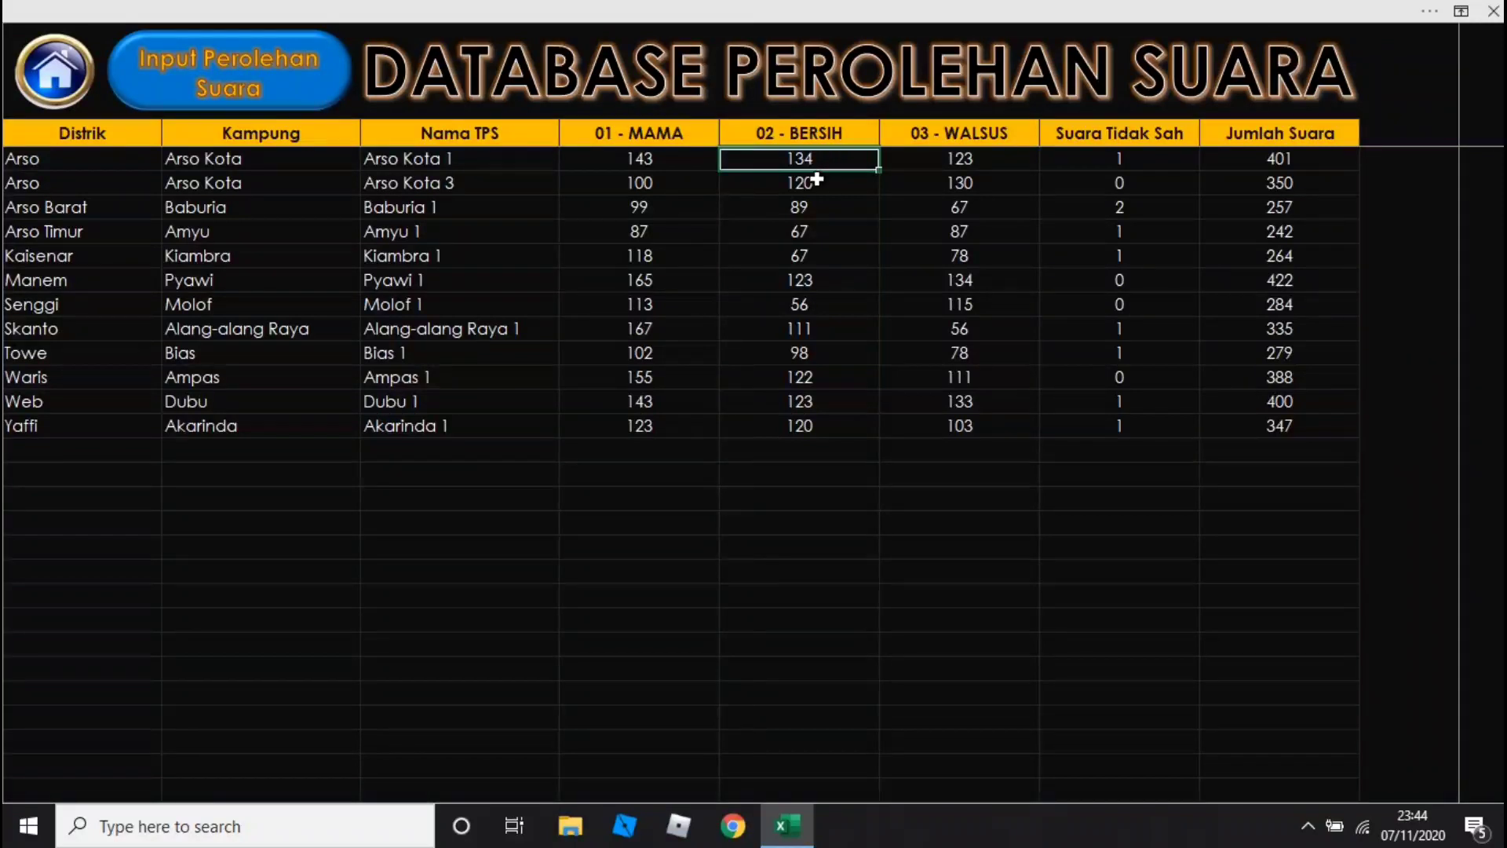
{"action": "left_click", "coordinate": [806, 183]}
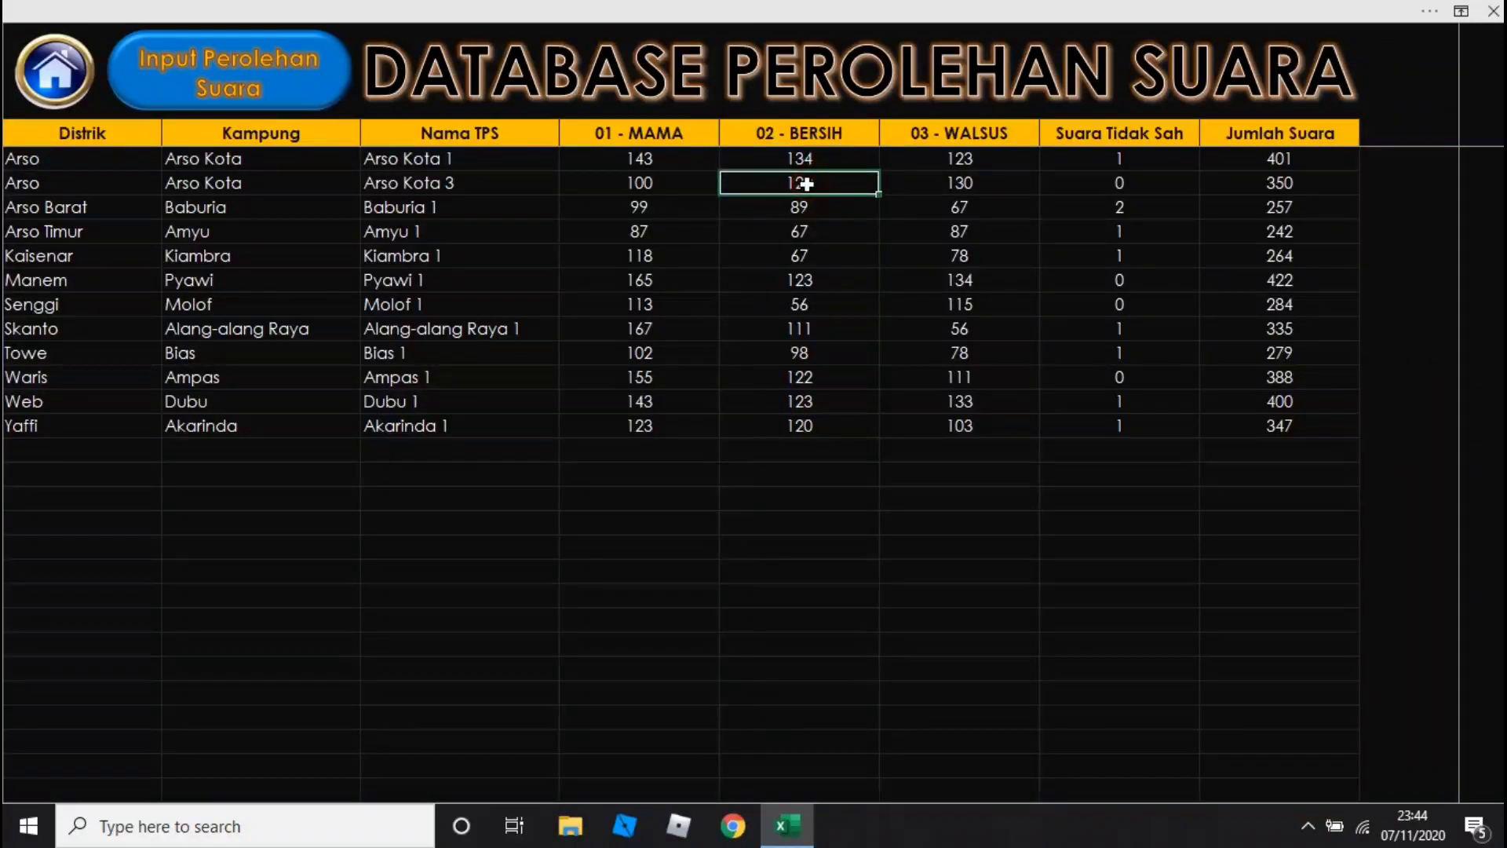
{"action": "left_click", "coordinate": [394, 186]}
{"action": "left_click", "coordinate": [17, 188]}
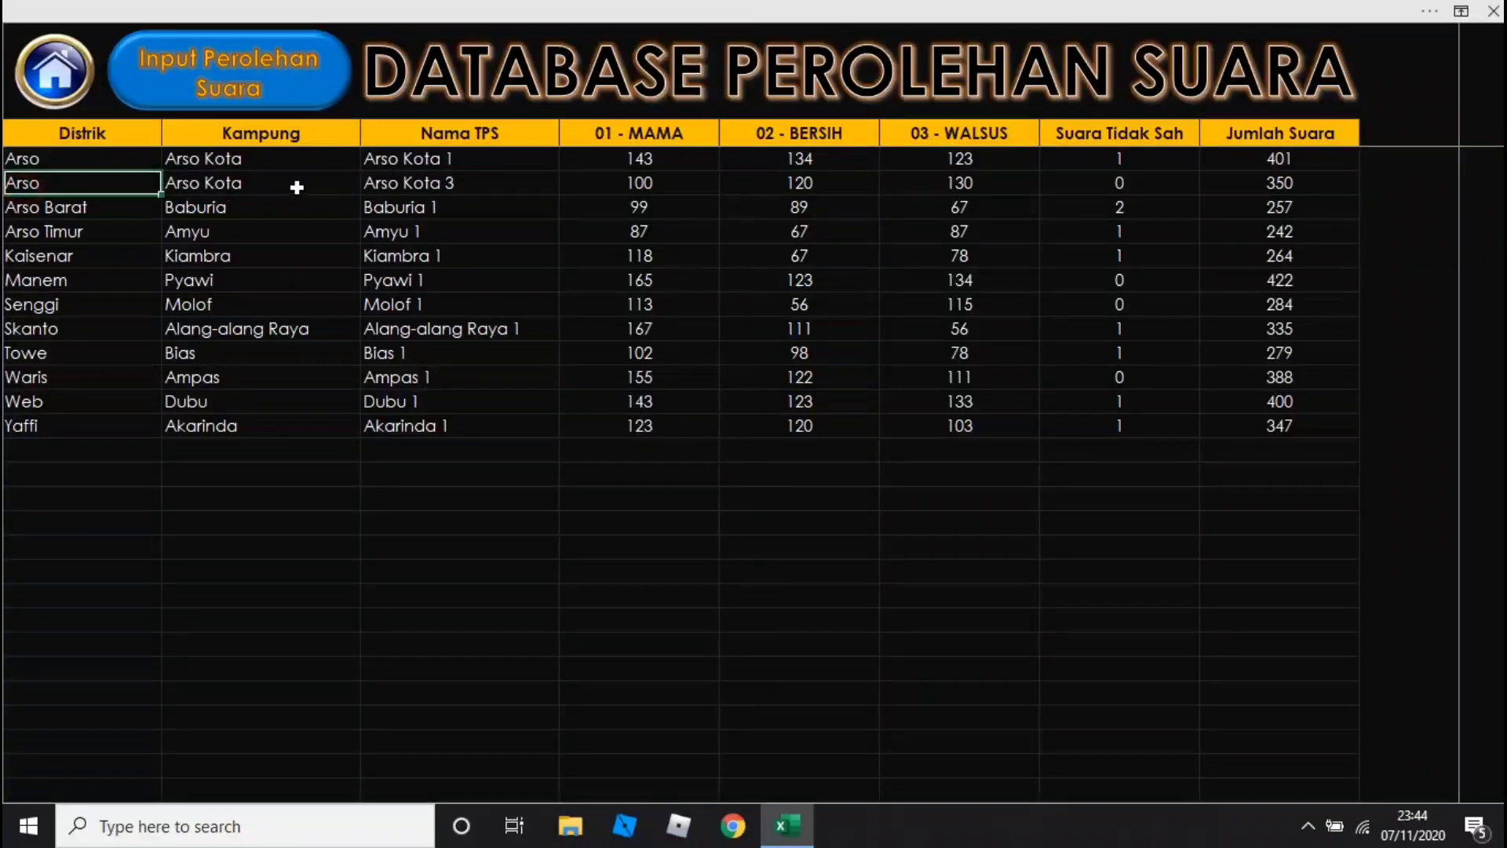
{"action": "left_click", "coordinate": [785, 186]}
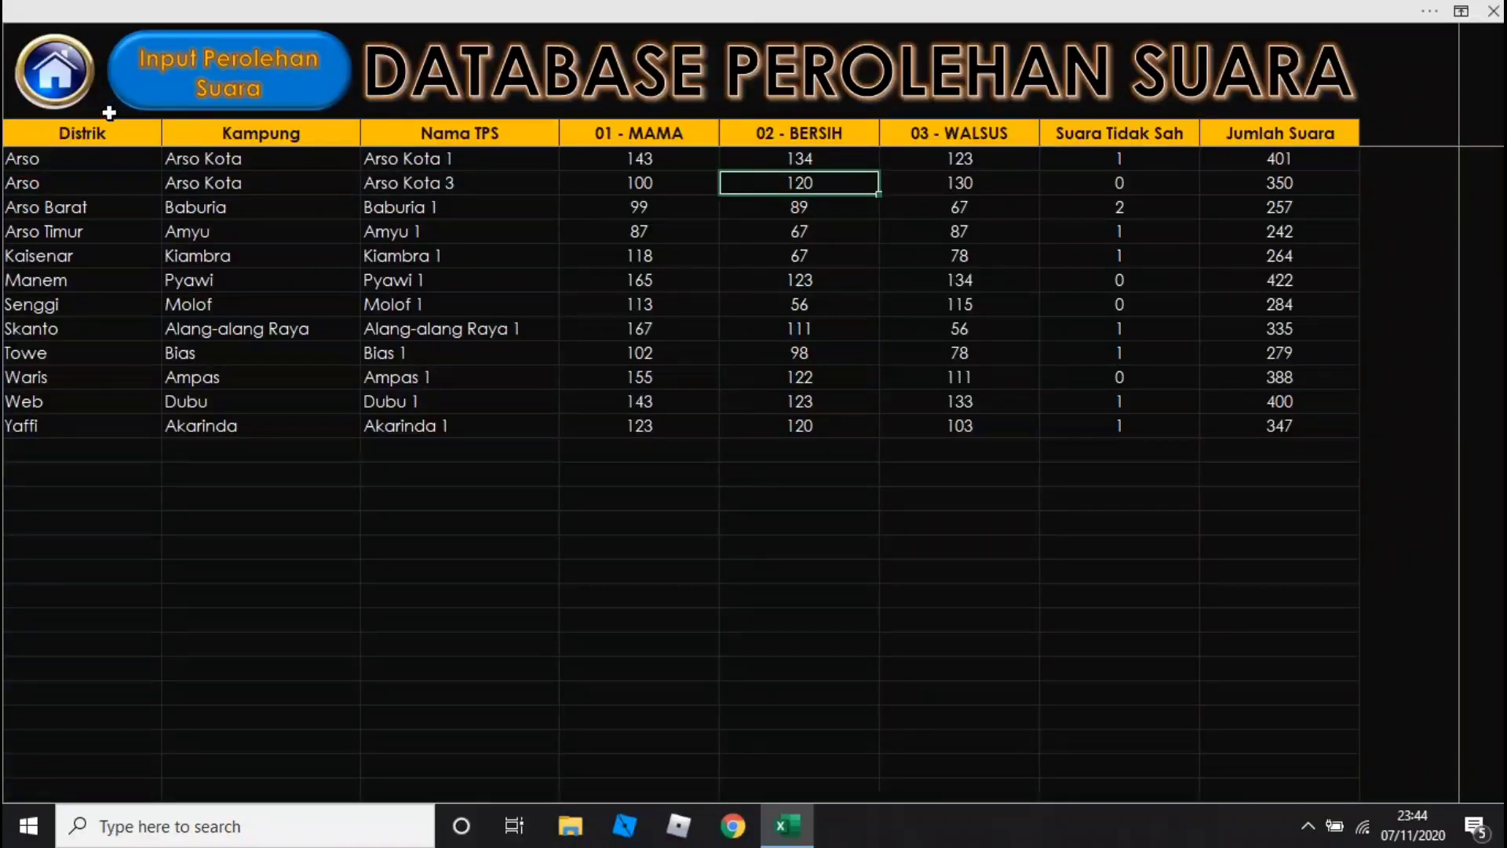
Open the village-level analysis from the main dashboard and display the updated recapitulation for Arso Kota in district Arso
{"action": "left_click", "coordinate": [55, 87]}
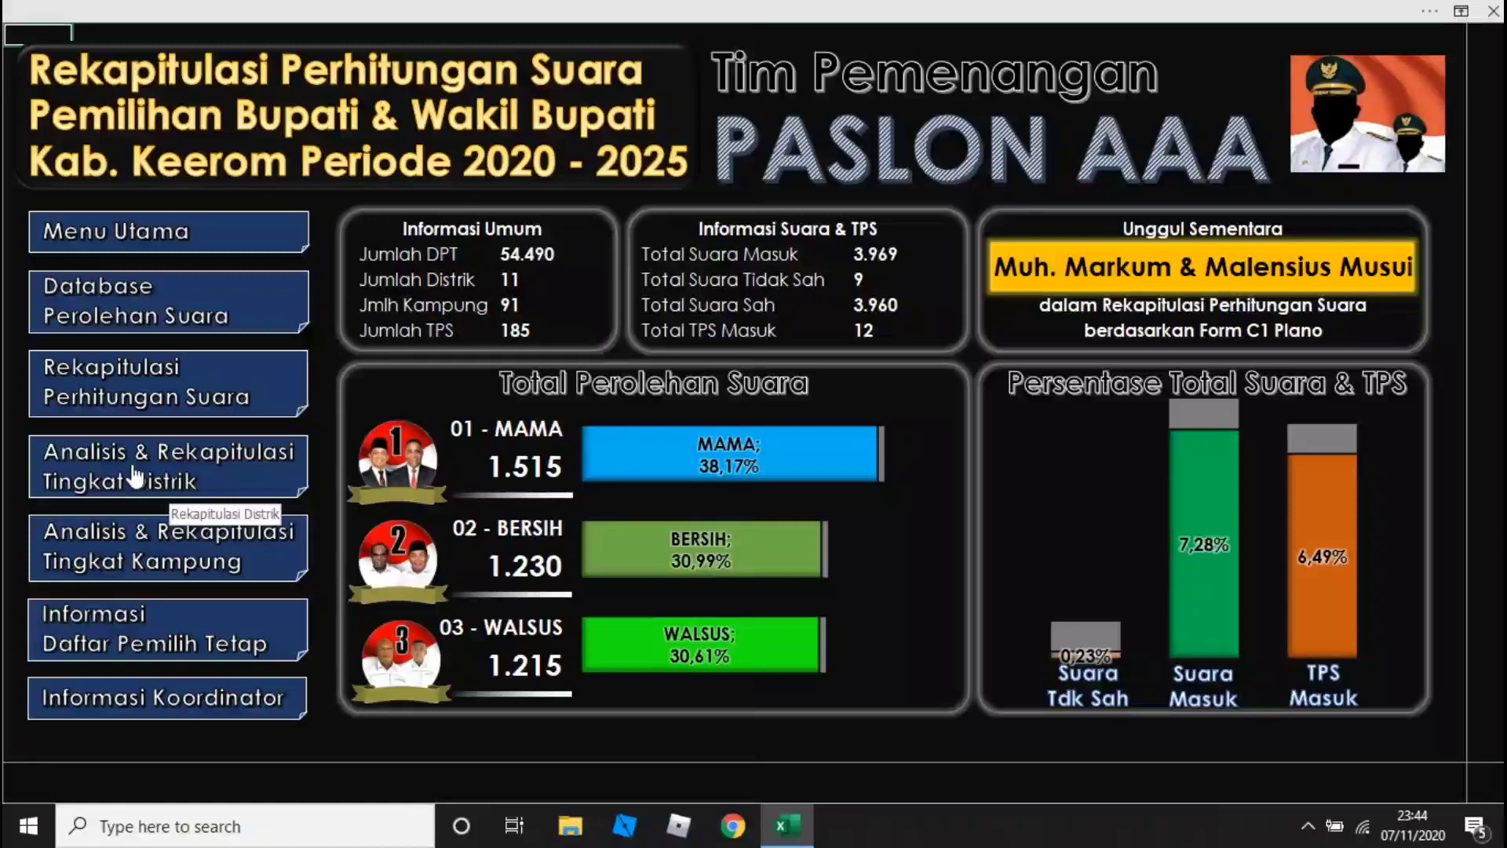
{"action": "left_click", "coordinate": [138, 549]}
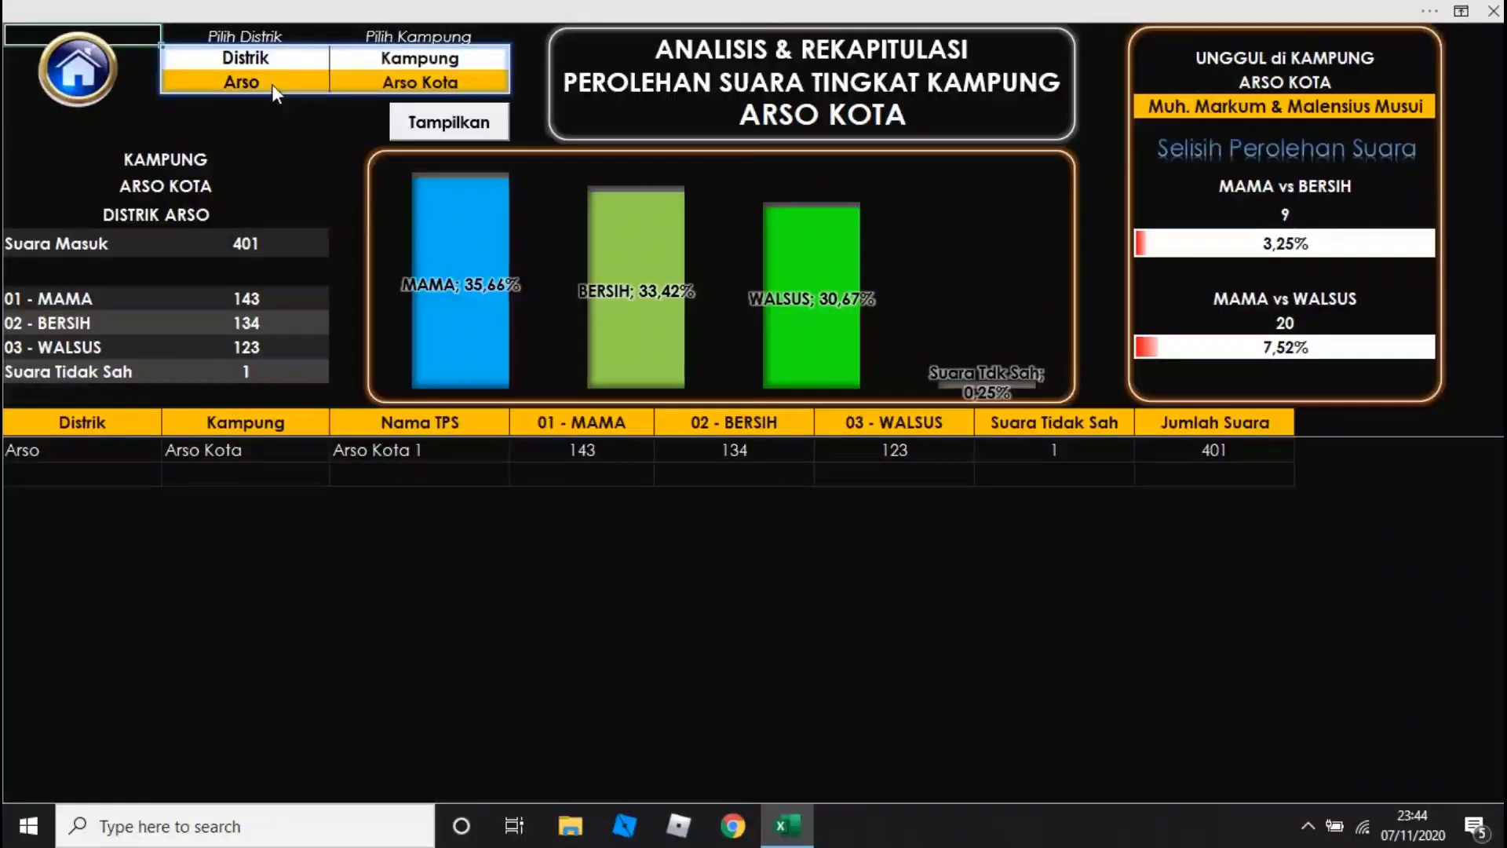
{"action": "left_click", "coordinate": [432, 83]}
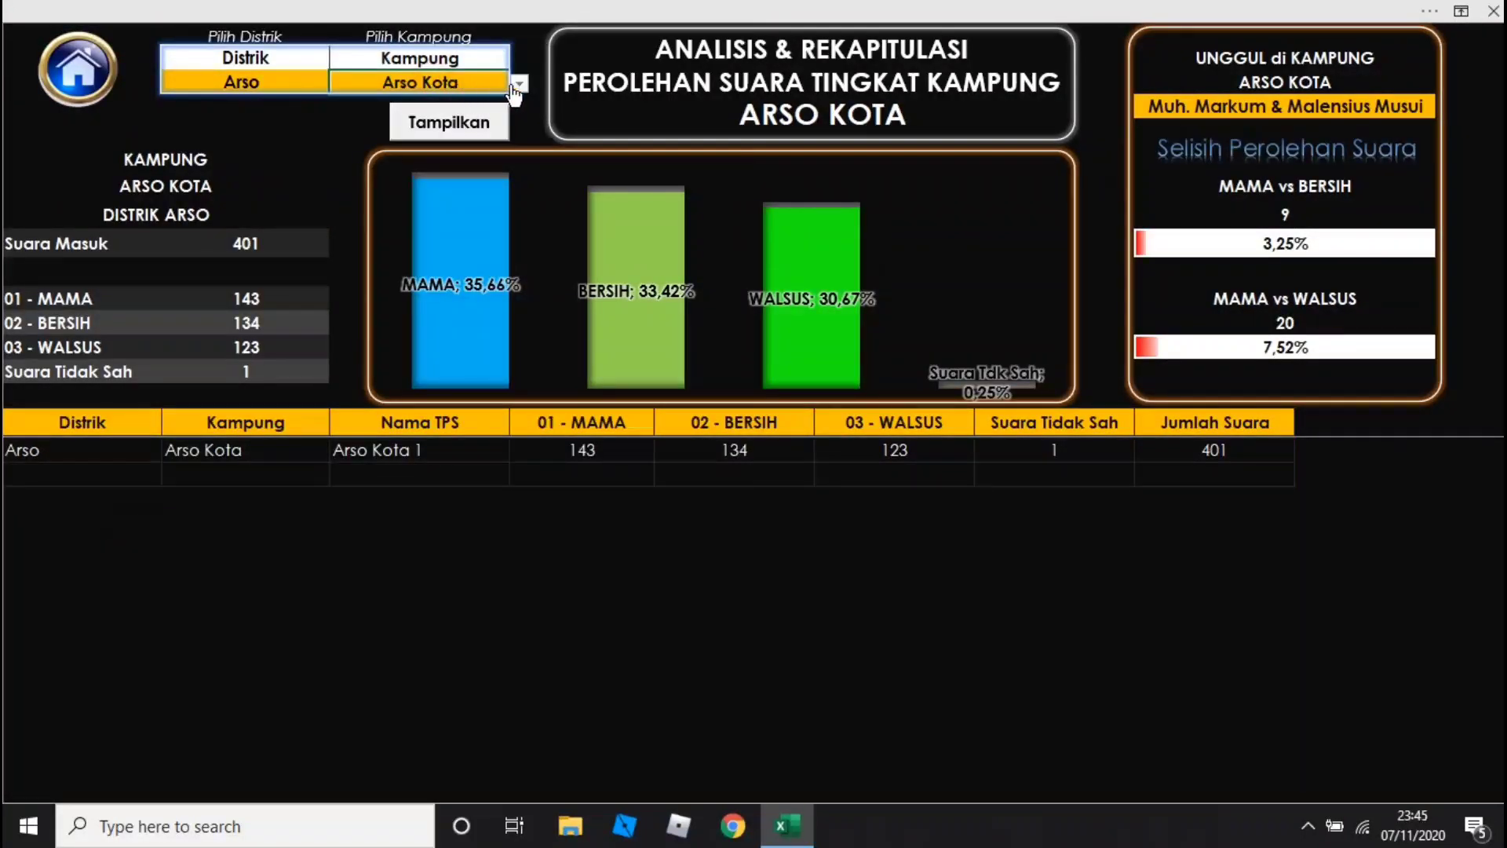
{"action": "left_click", "coordinate": [448, 128]}
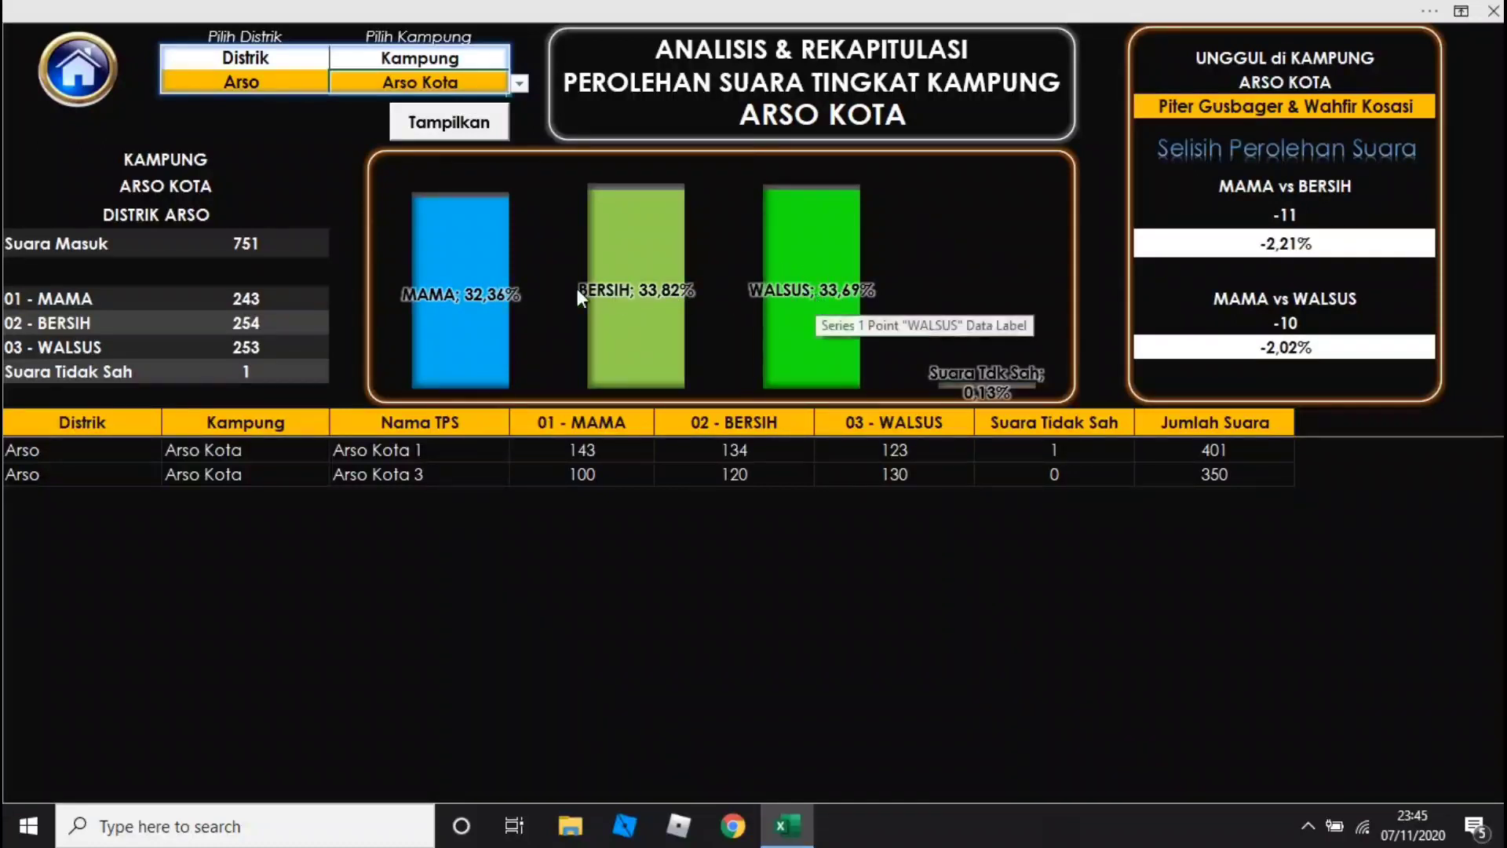
Examine Arso Kota's MAMA vs BERSIH and MAMA vs WALSUS vote differences and its polling-station rows
{"action": "left_click", "coordinate": [1283, 218]}
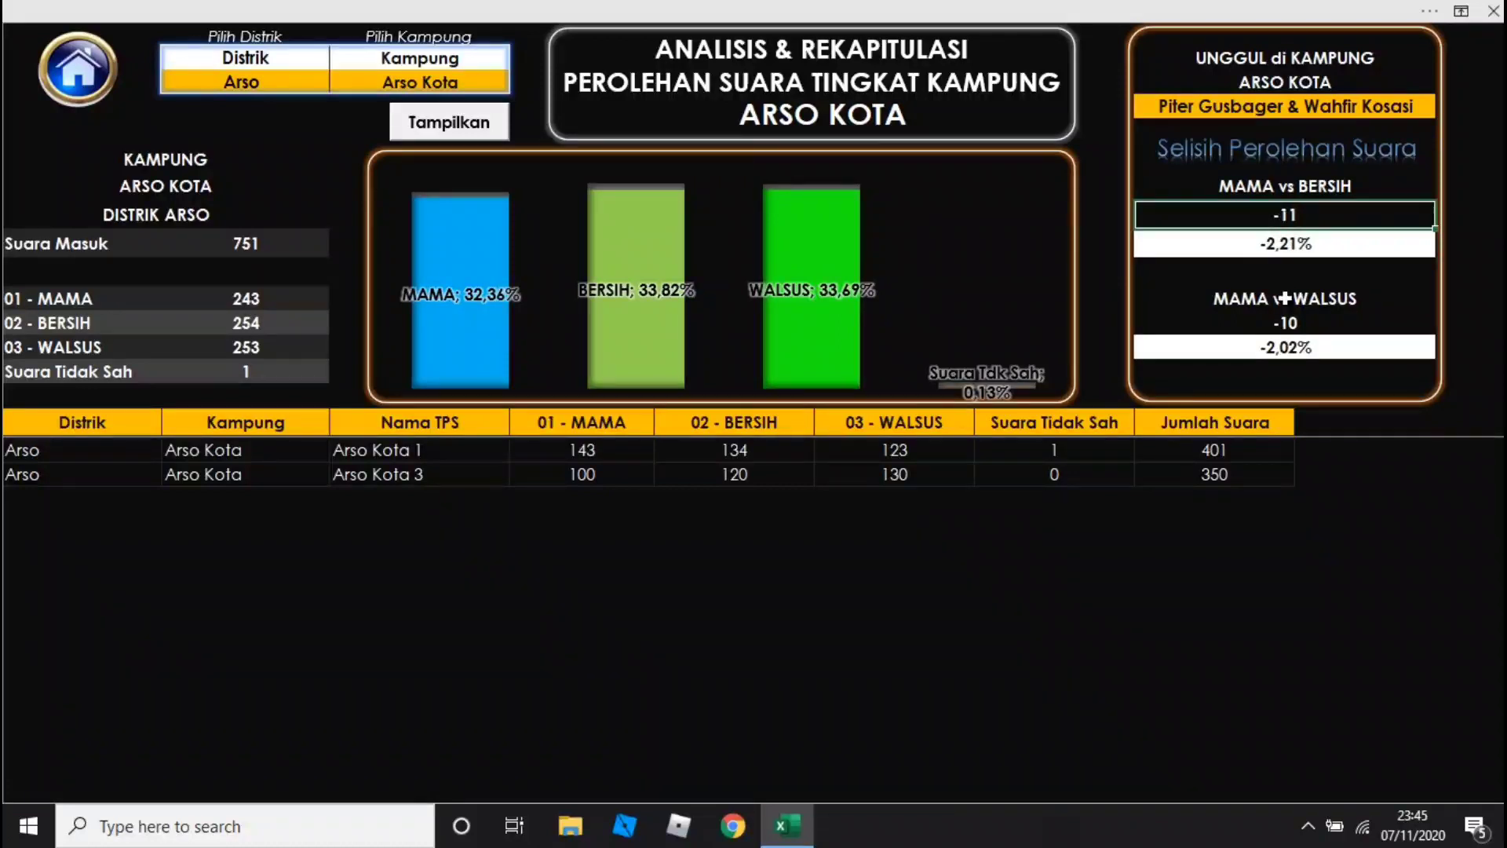
{"action": "left_click", "coordinate": [1287, 320]}
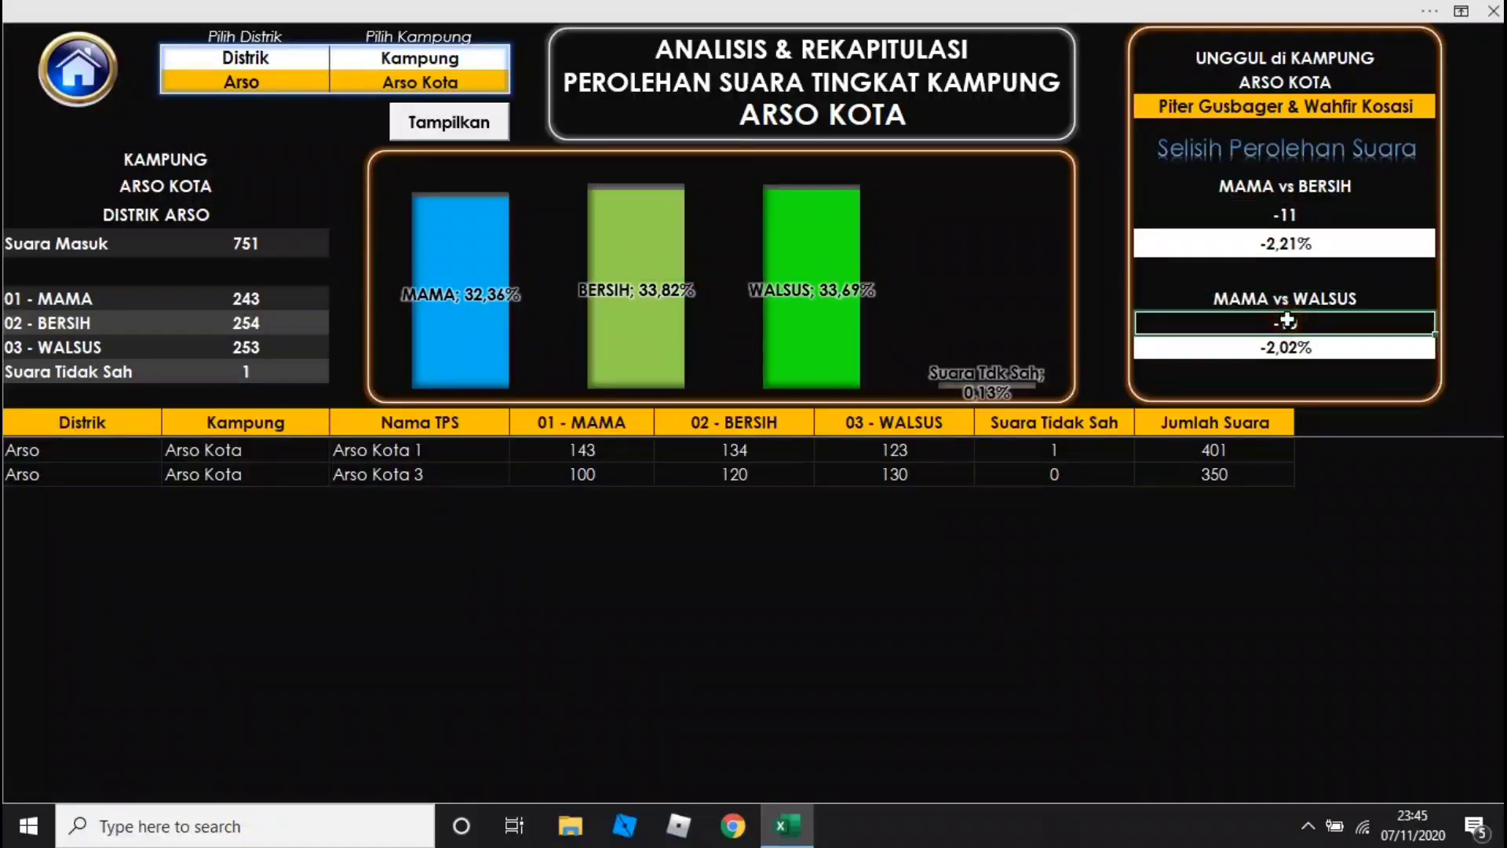
{"action": "left_click", "coordinate": [1303, 210]}
{"action": "left_click", "coordinate": [1306, 326]}
{"action": "left_click_drag", "start_coordinate": [54, 450], "coordinate": [1255, 532]}
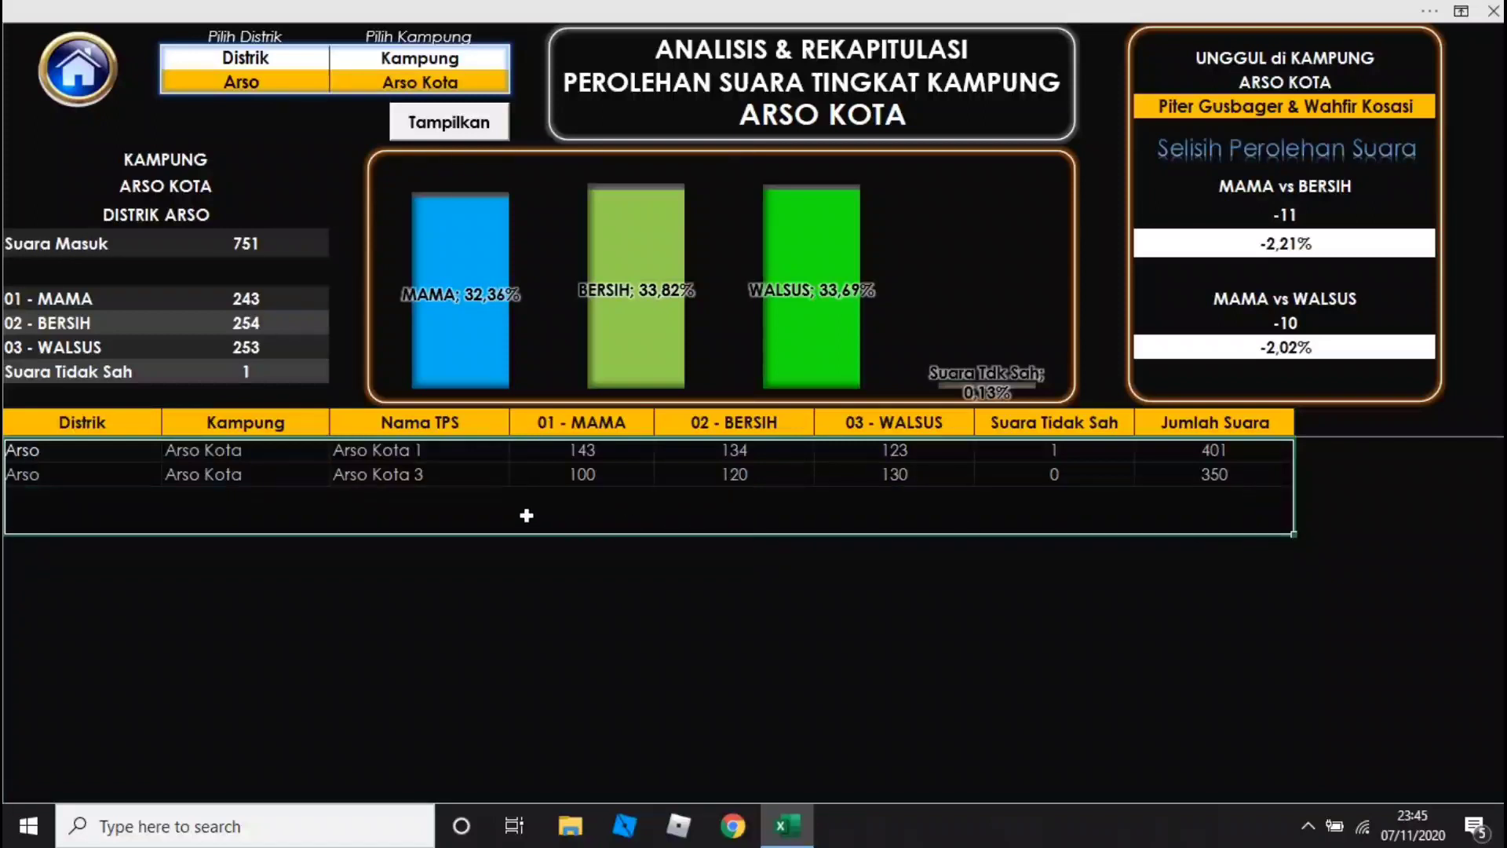
{"action": "left_click", "coordinate": [465, 504]}
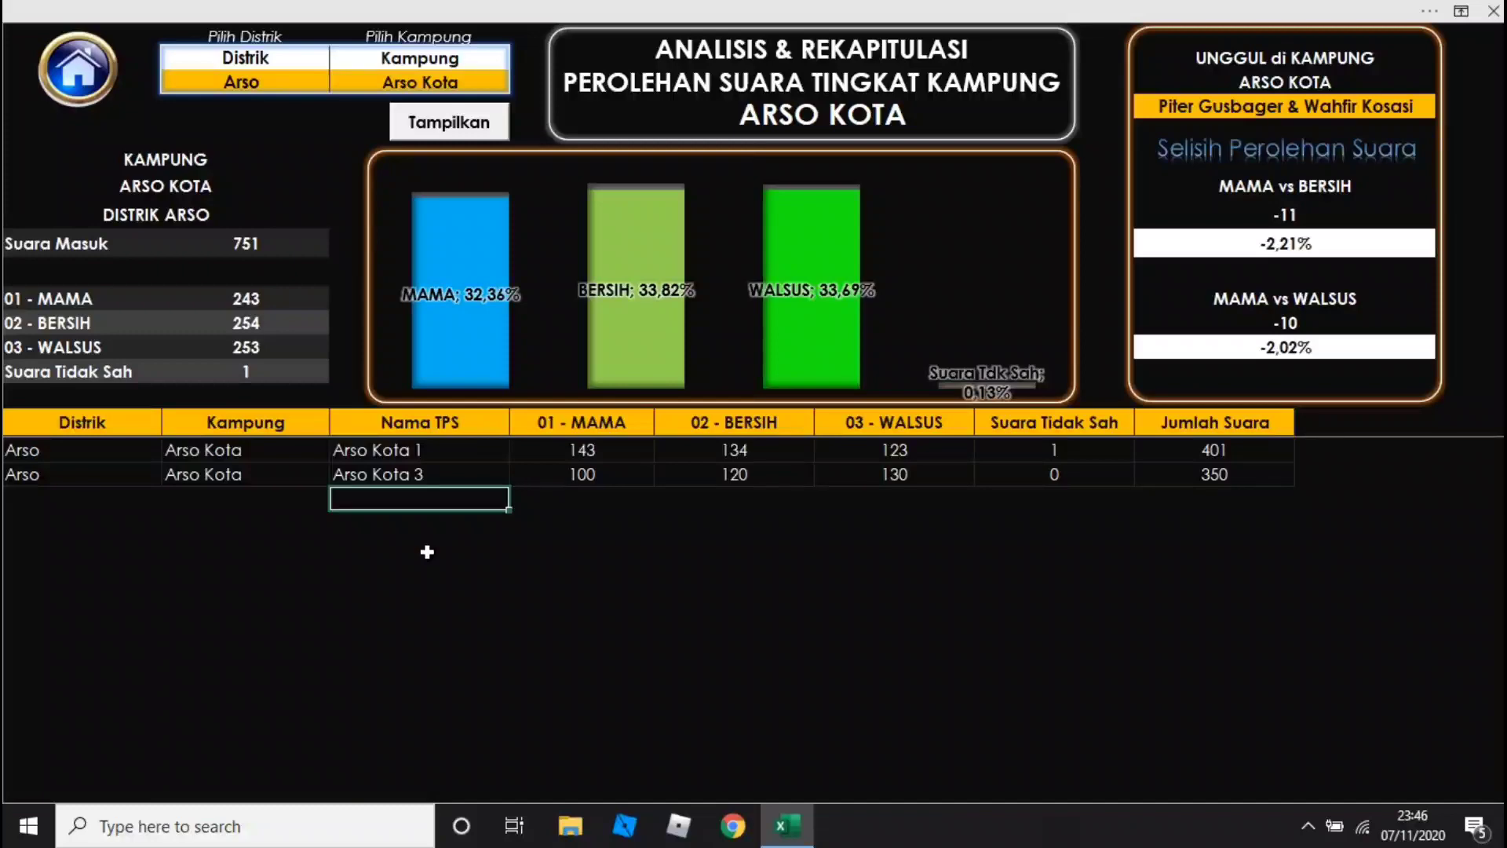
Open the overall vote recapitulation through the main dashboard and check the total votes of MAMA, BERSIH and WALSUS
{"action": "left_click", "coordinate": [83, 73]}
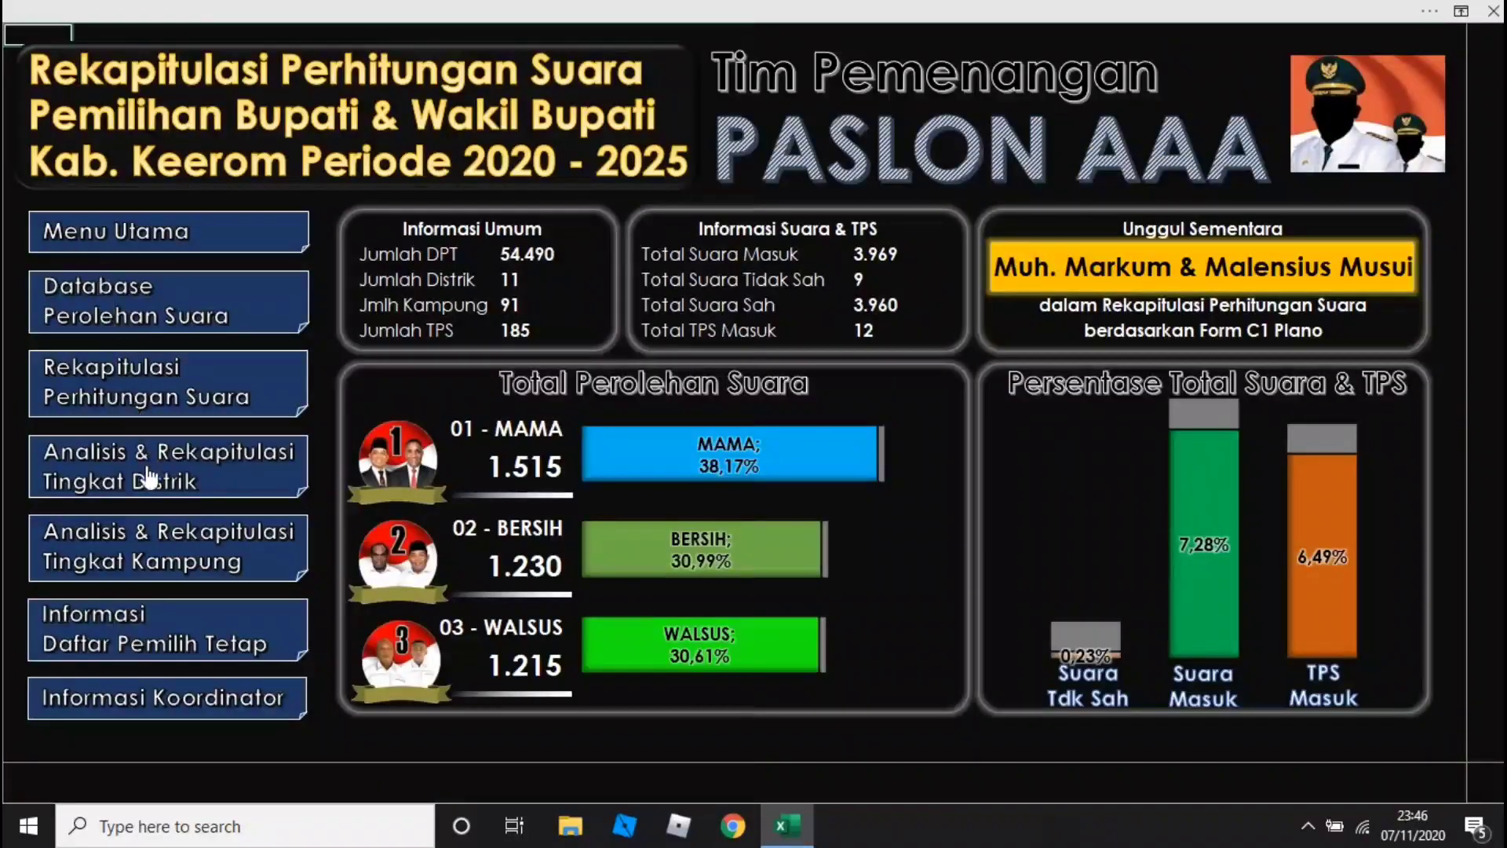
{"action": "left_click", "coordinate": [133, 399]}
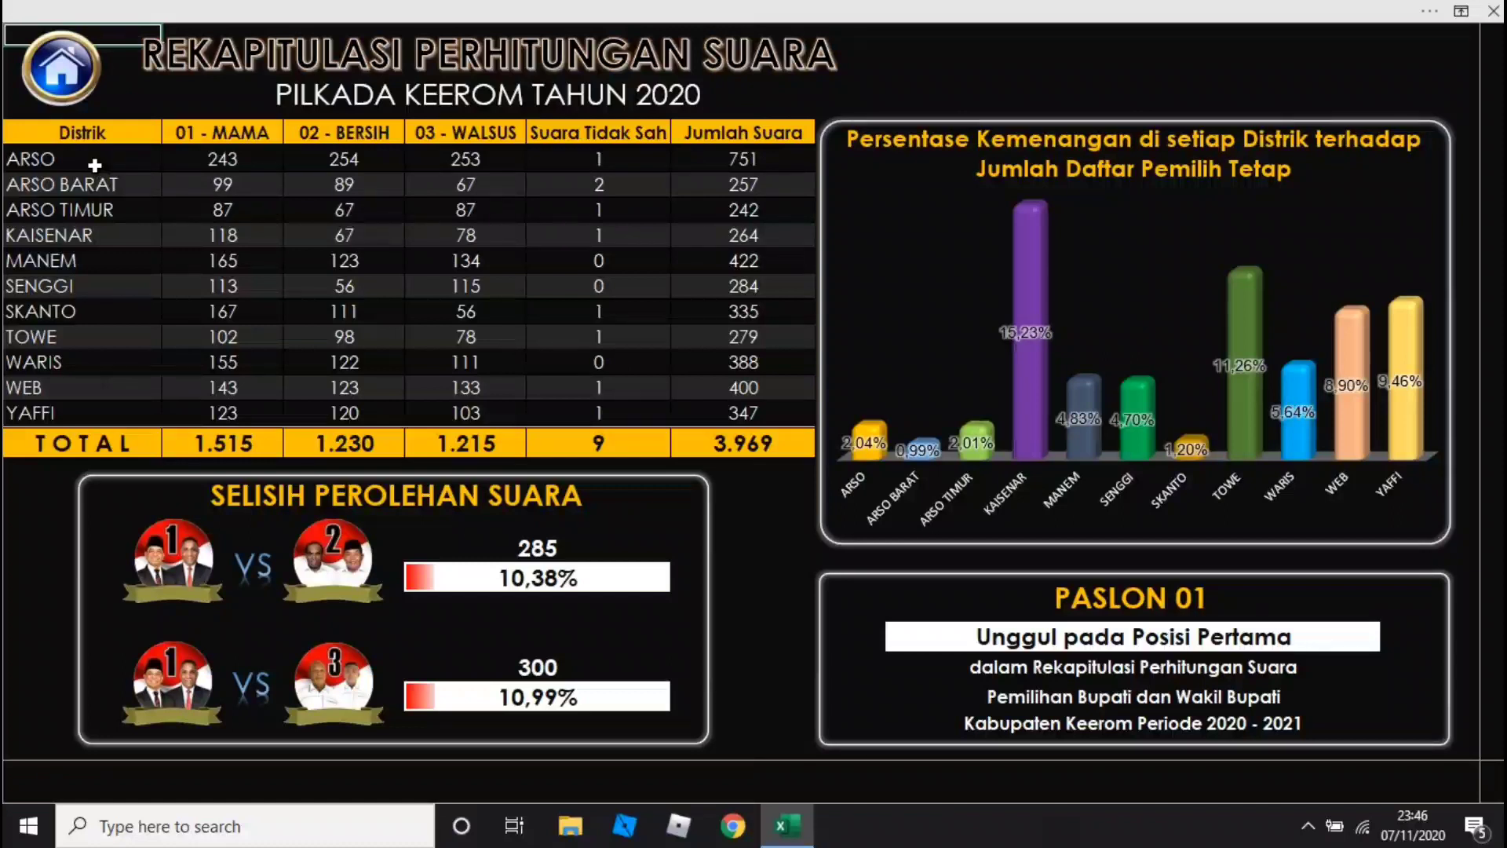
{"action": "left_click", "coordinate": [226, 446]}
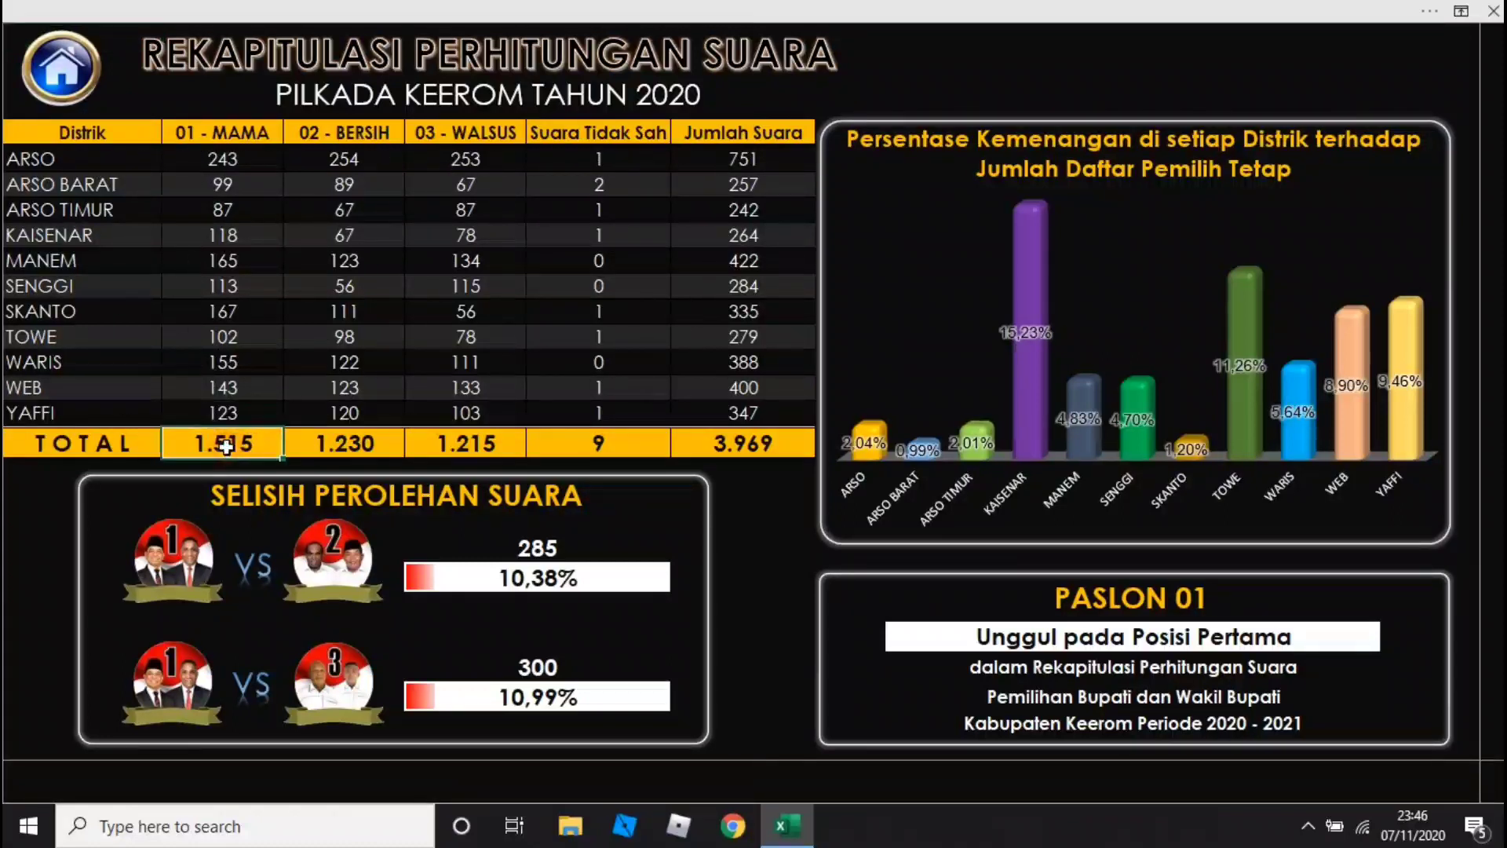
{"action": "left_click", "coordinate": [384, 443]}
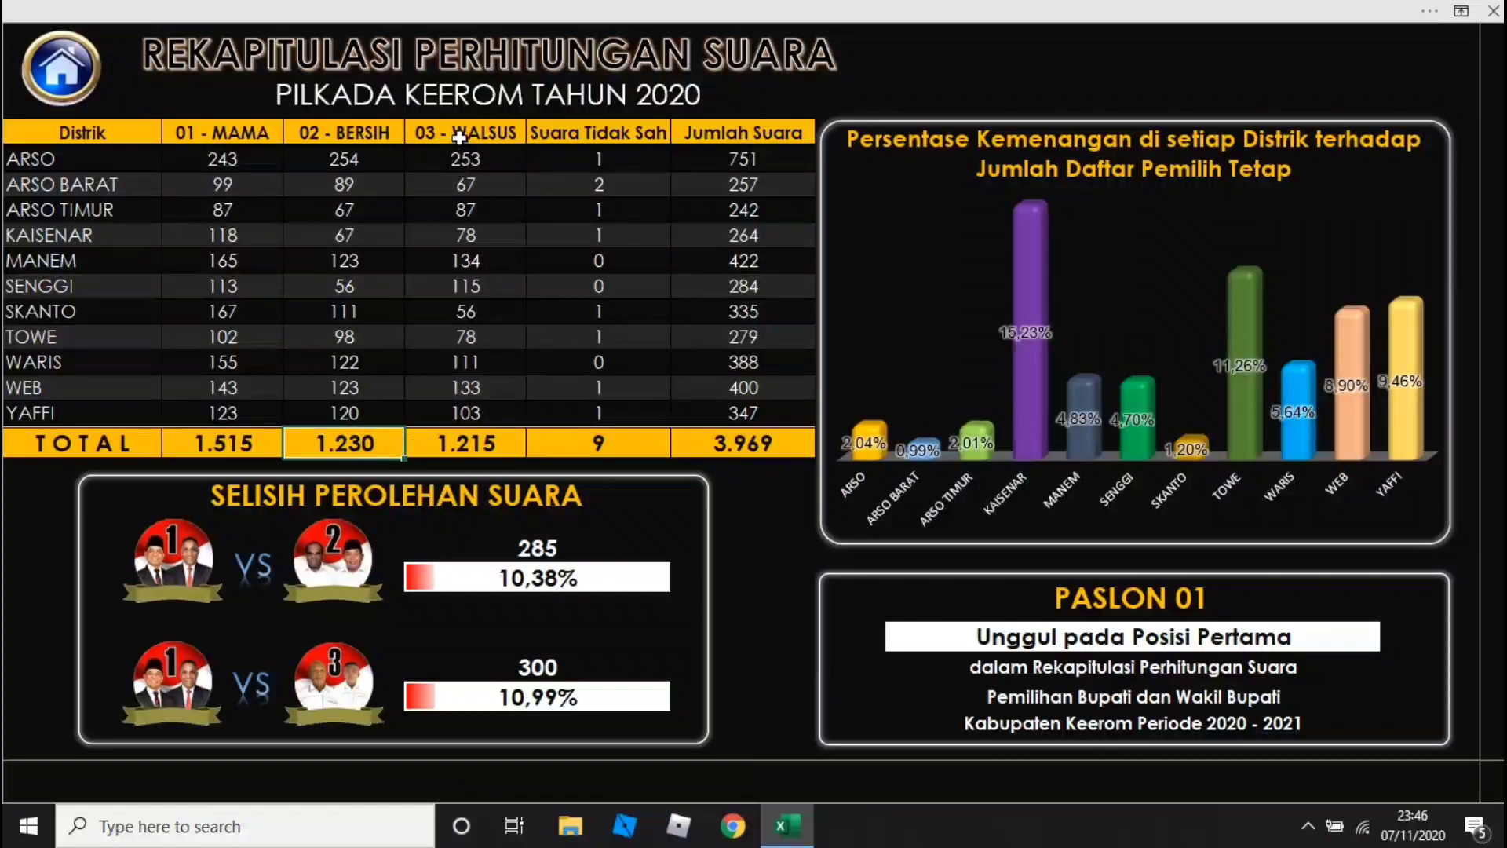
{"action": "left_click", "coordinate": [470, 445]}
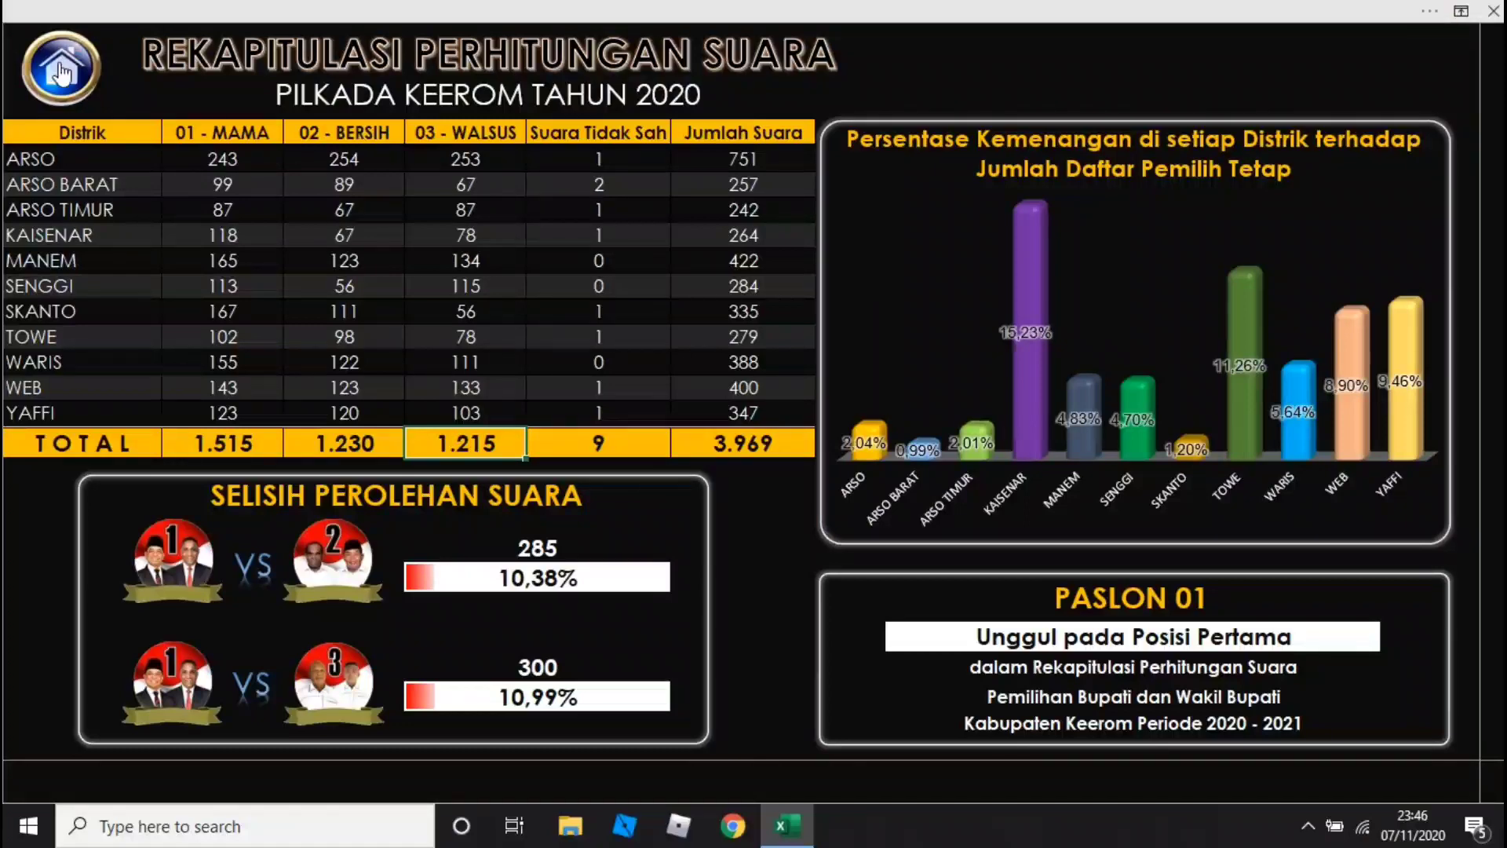
Go back to the main dashboard and reopen the overall vote recapitulation
{"action": "left_click", "coordinate": [60, 66]}
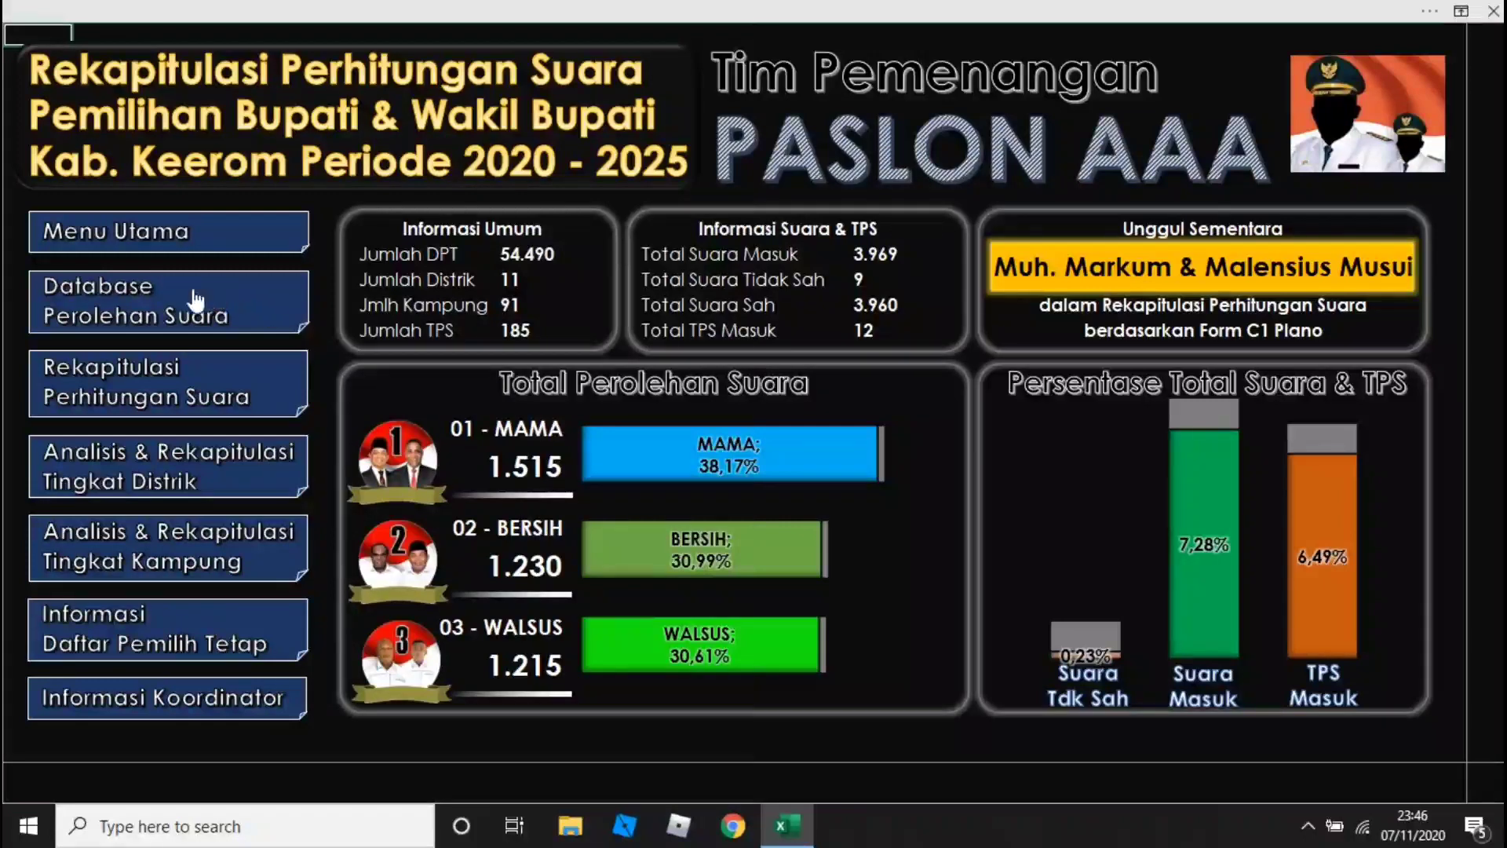
{"action": "left_click", "coordinate": [138, 382]}
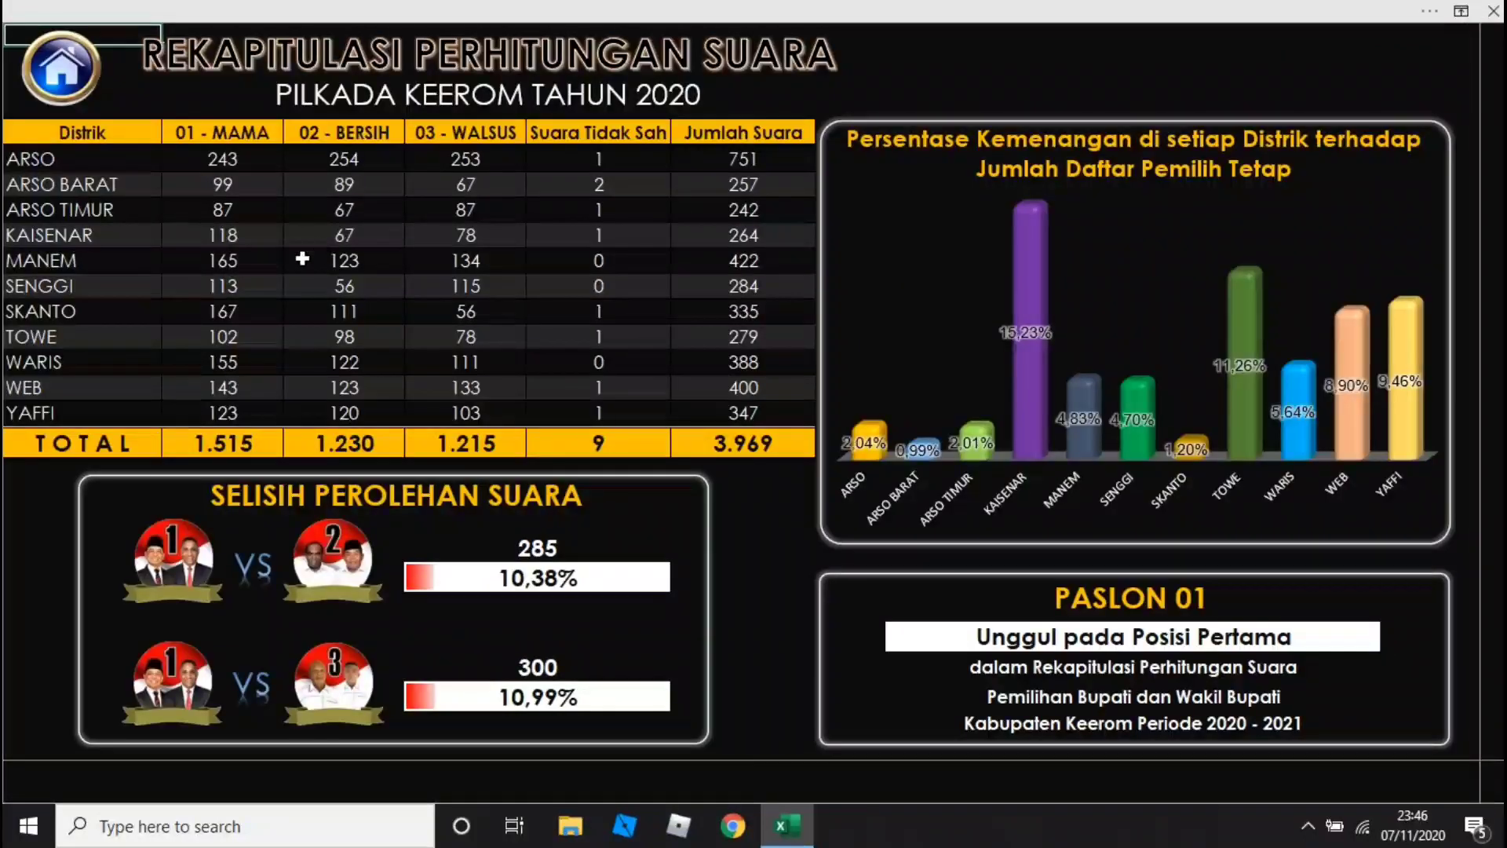